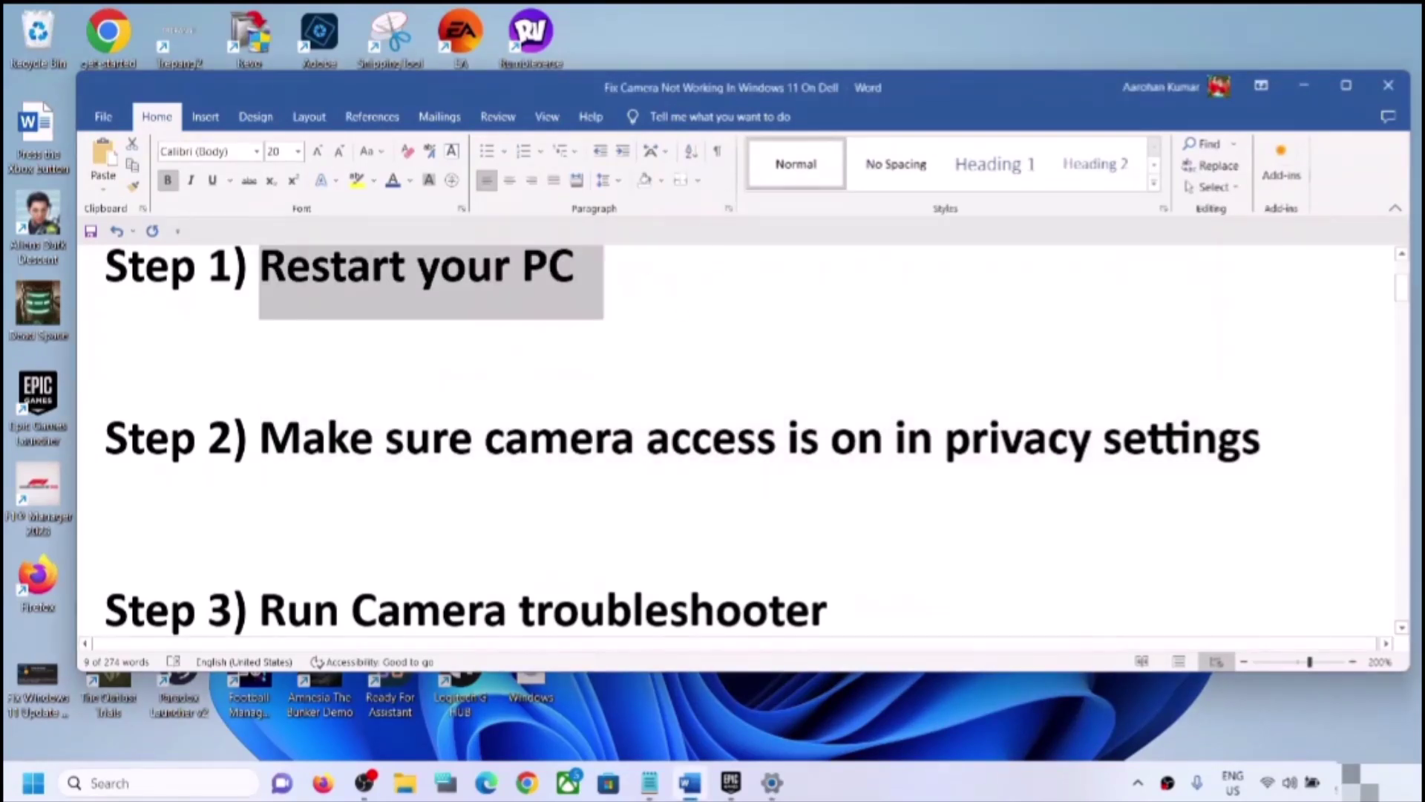
# Show the Restart option among the Start menu's power options and close the menu without restarting
pyautogui.click(43, 784)
pyautogui.click(542, 718)
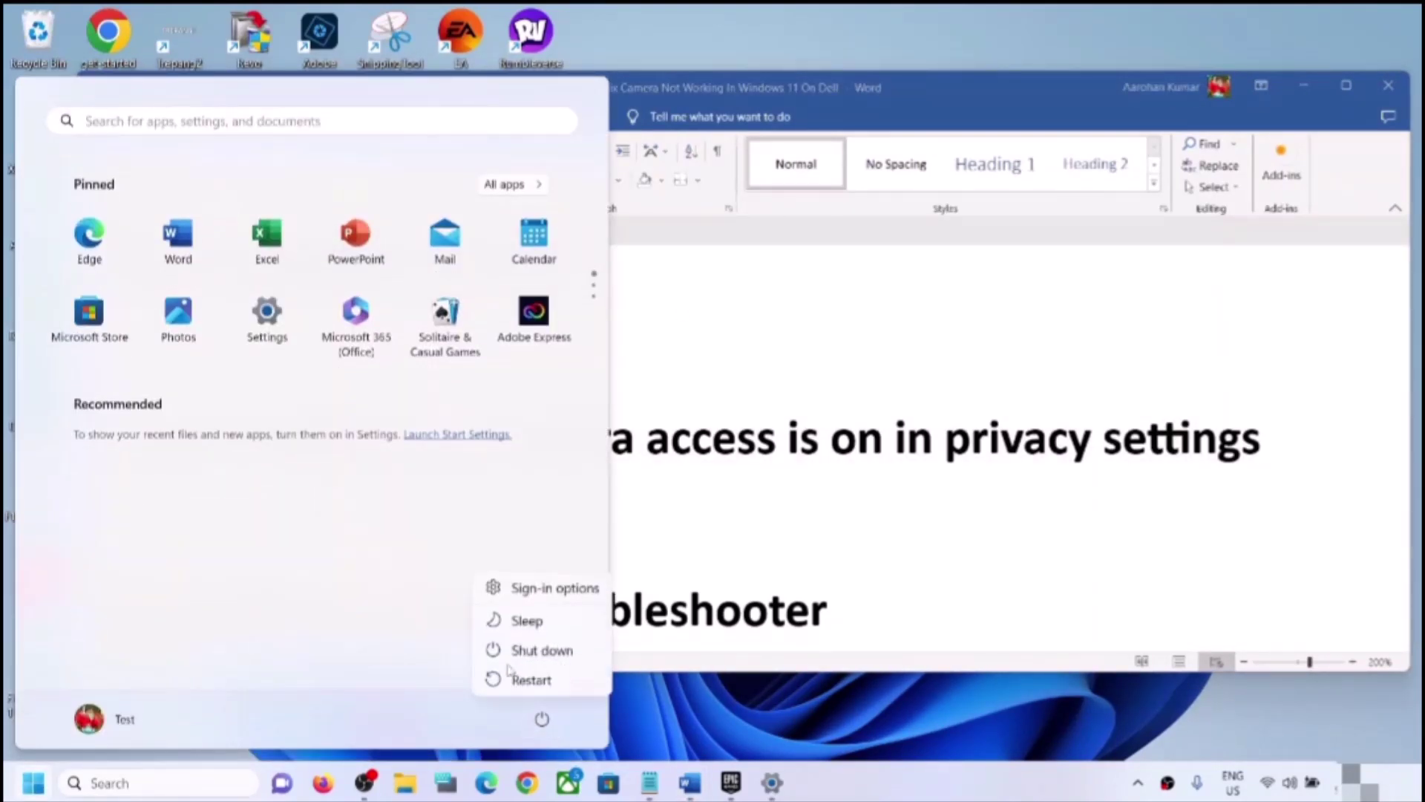
pyautogui.press('Escape')
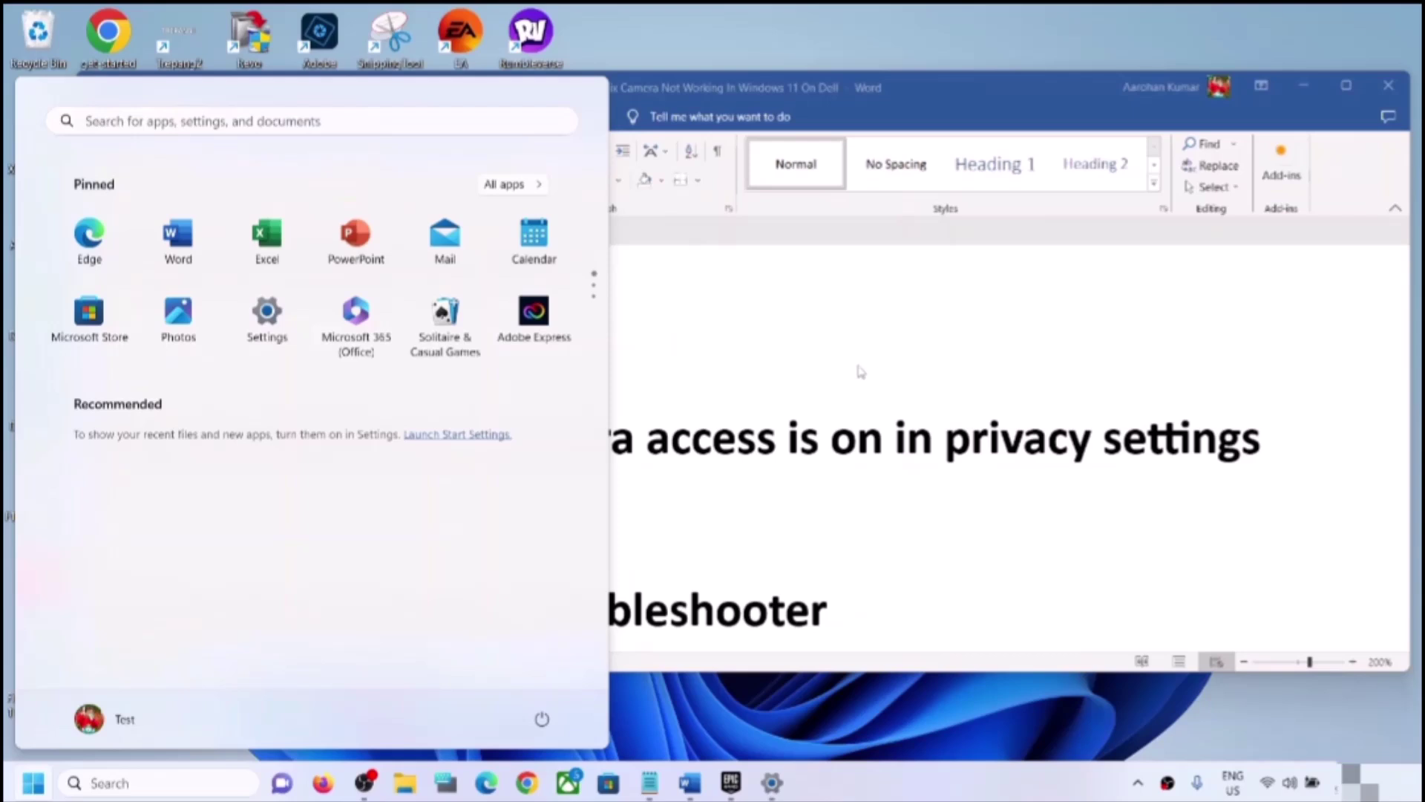
pyautogui.press('Escape')
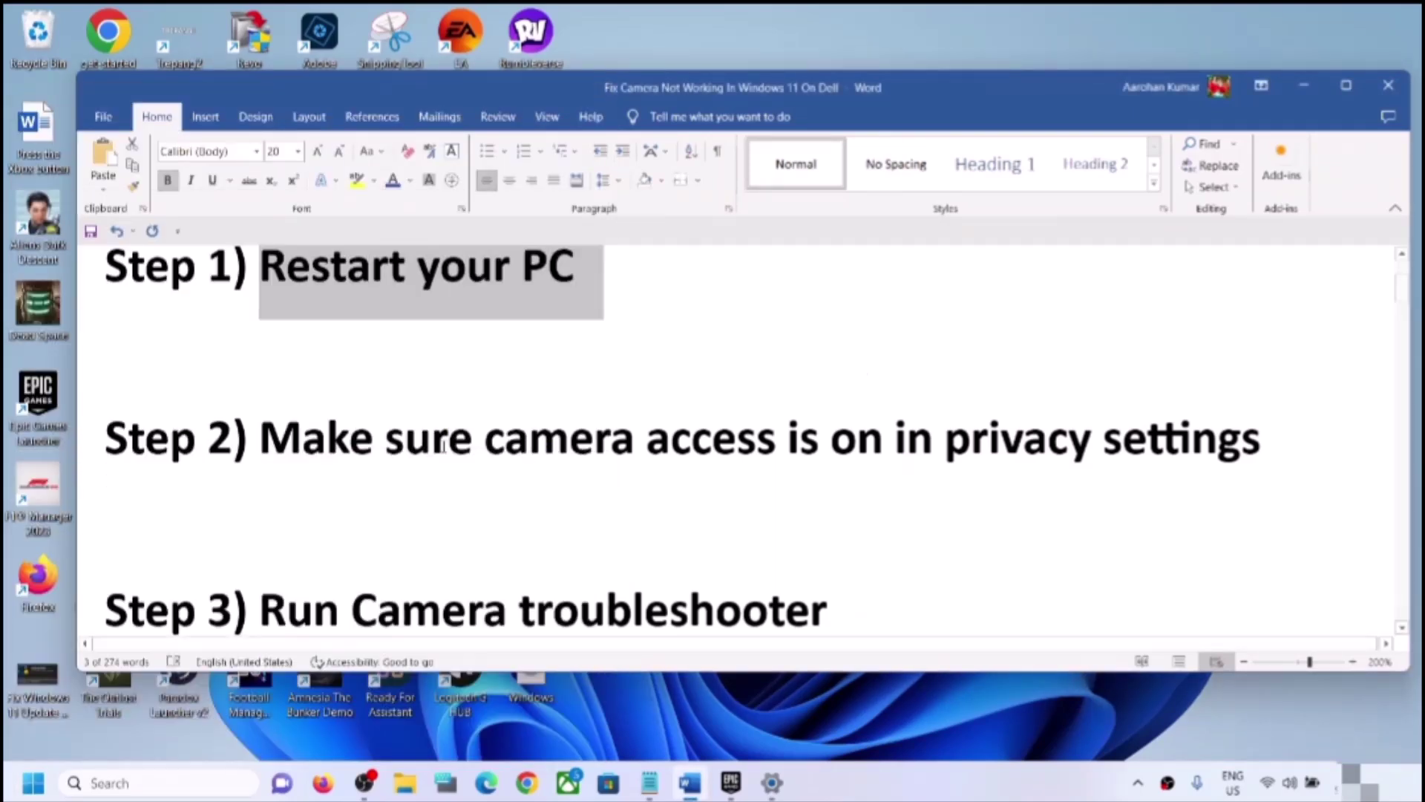
# Highlight the Step 2 text about camera access, and open the Camera permissions page under Privacy & security in Windows Settings
pyautogui.click(282, 440)
pyautogui.moveTo(432, 427); pyautogui.dragTo(1271, 438)
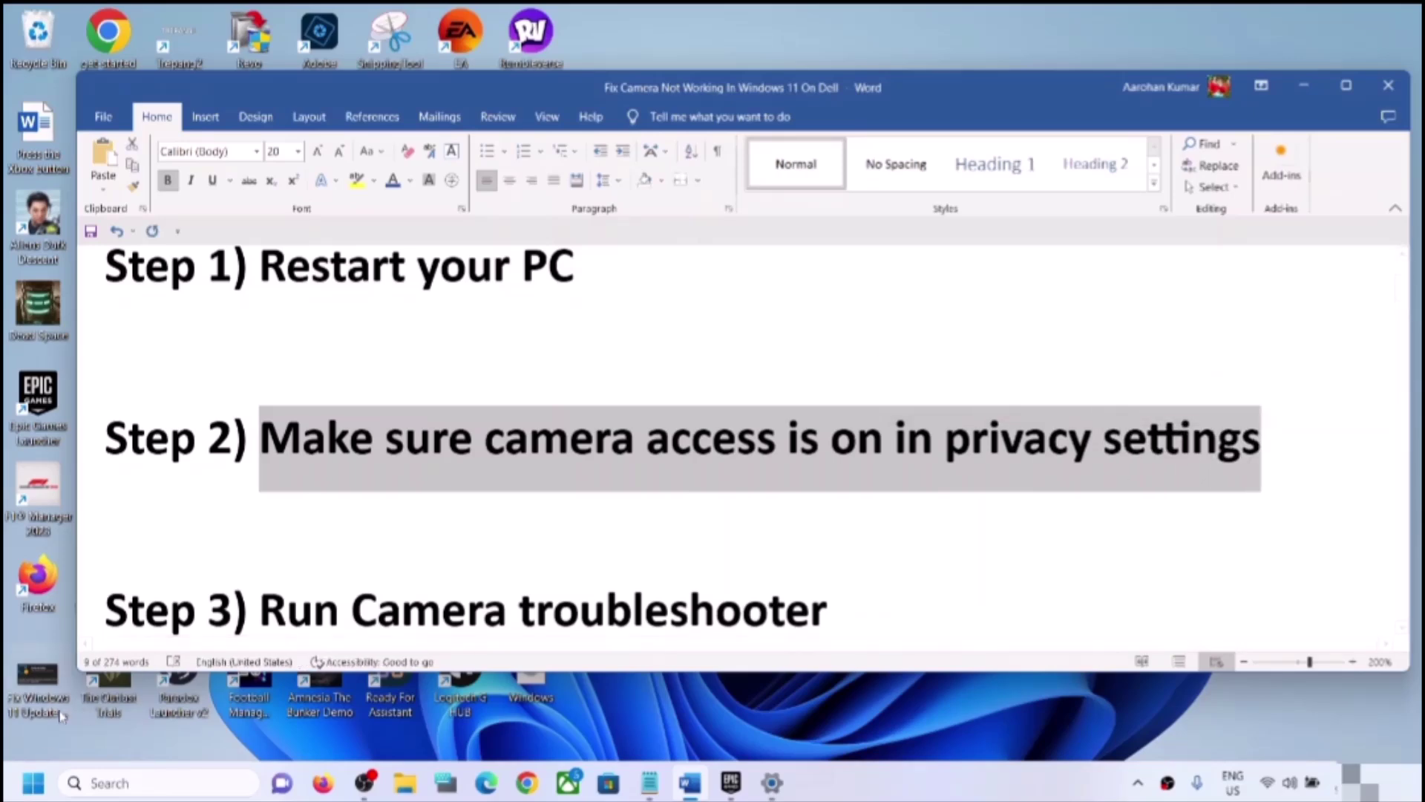
pyautogui.click(33, 782)
pyautogui.click(267, 322)
pyautogui.click(267, 322)
pyautogui.click(34, 783)
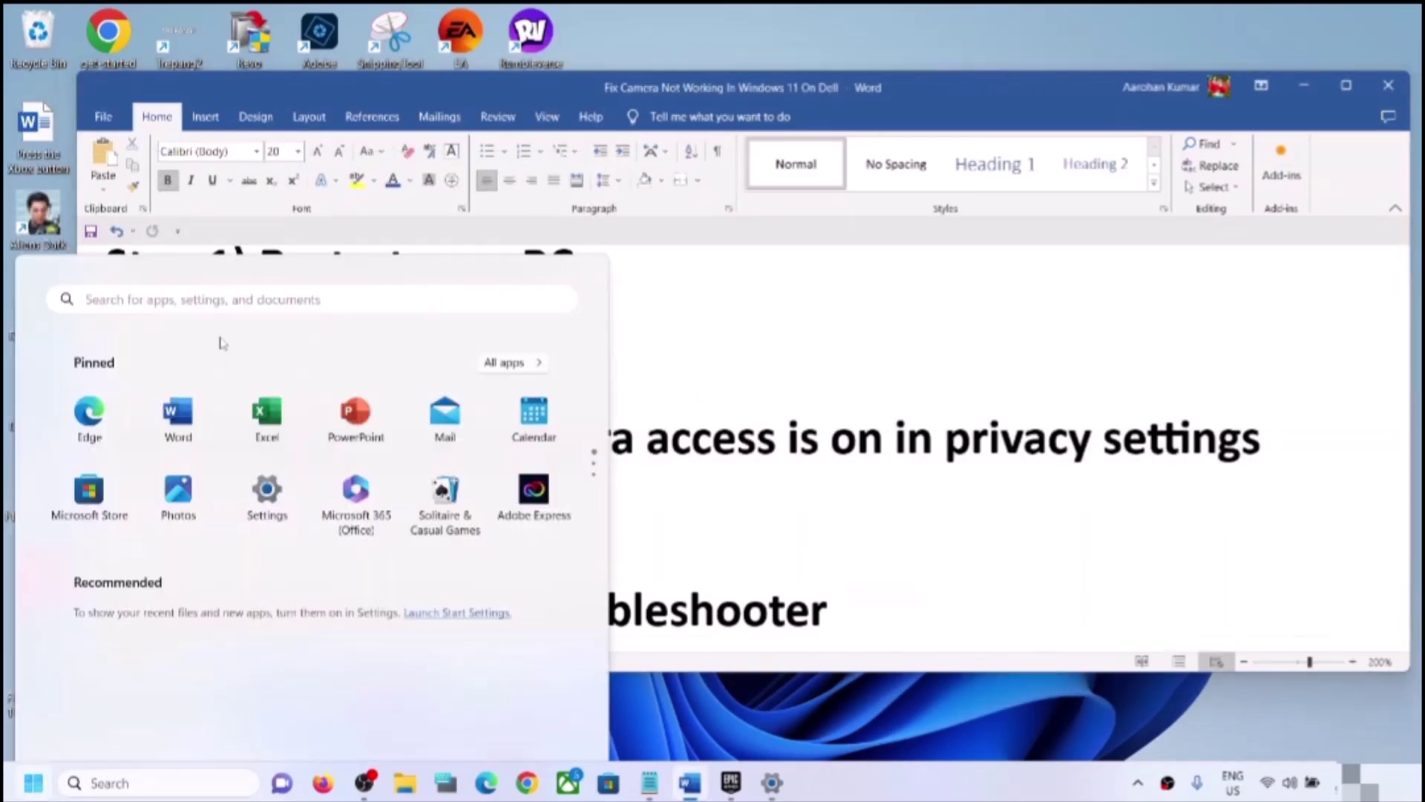
pyautogui.click(264, 331)
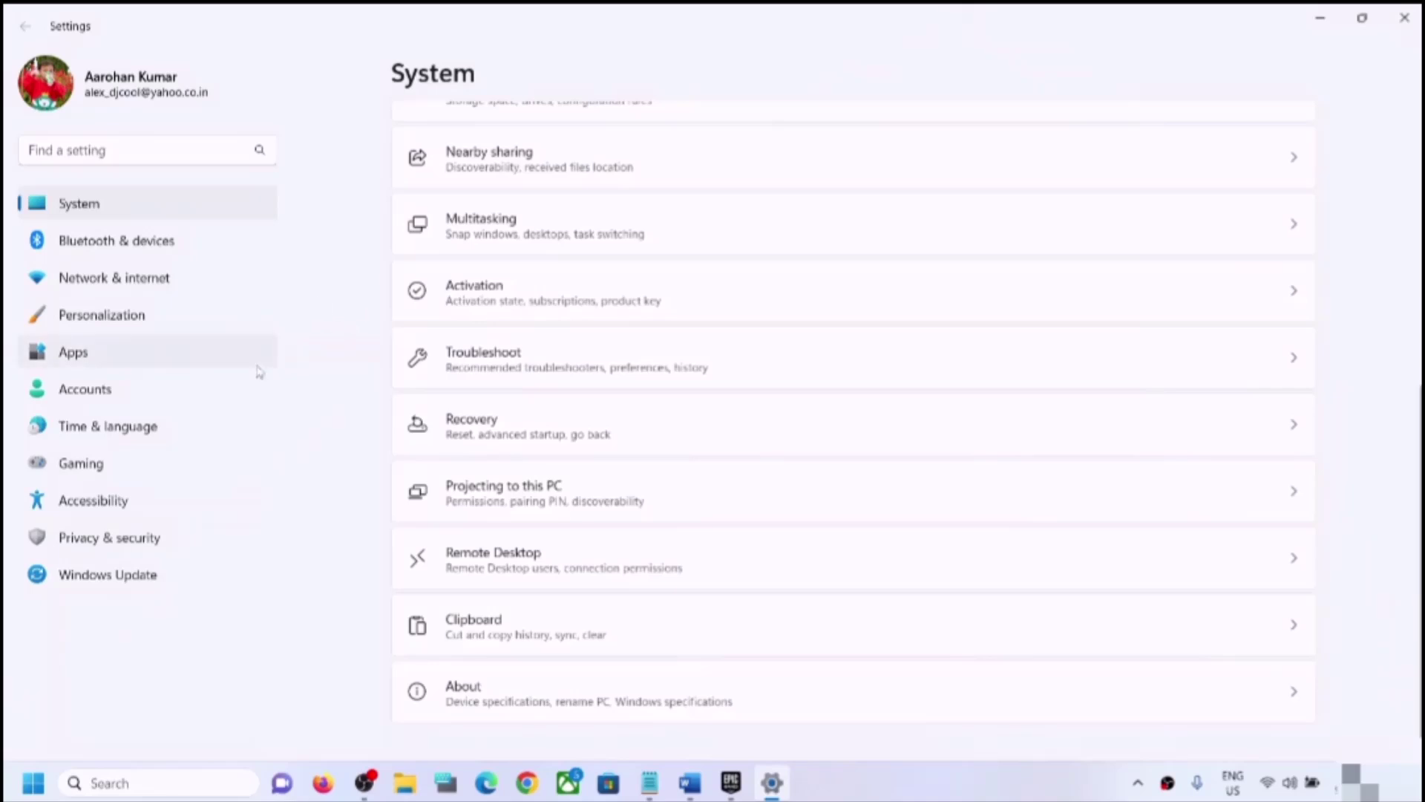
pyautogui.click(107, 546)
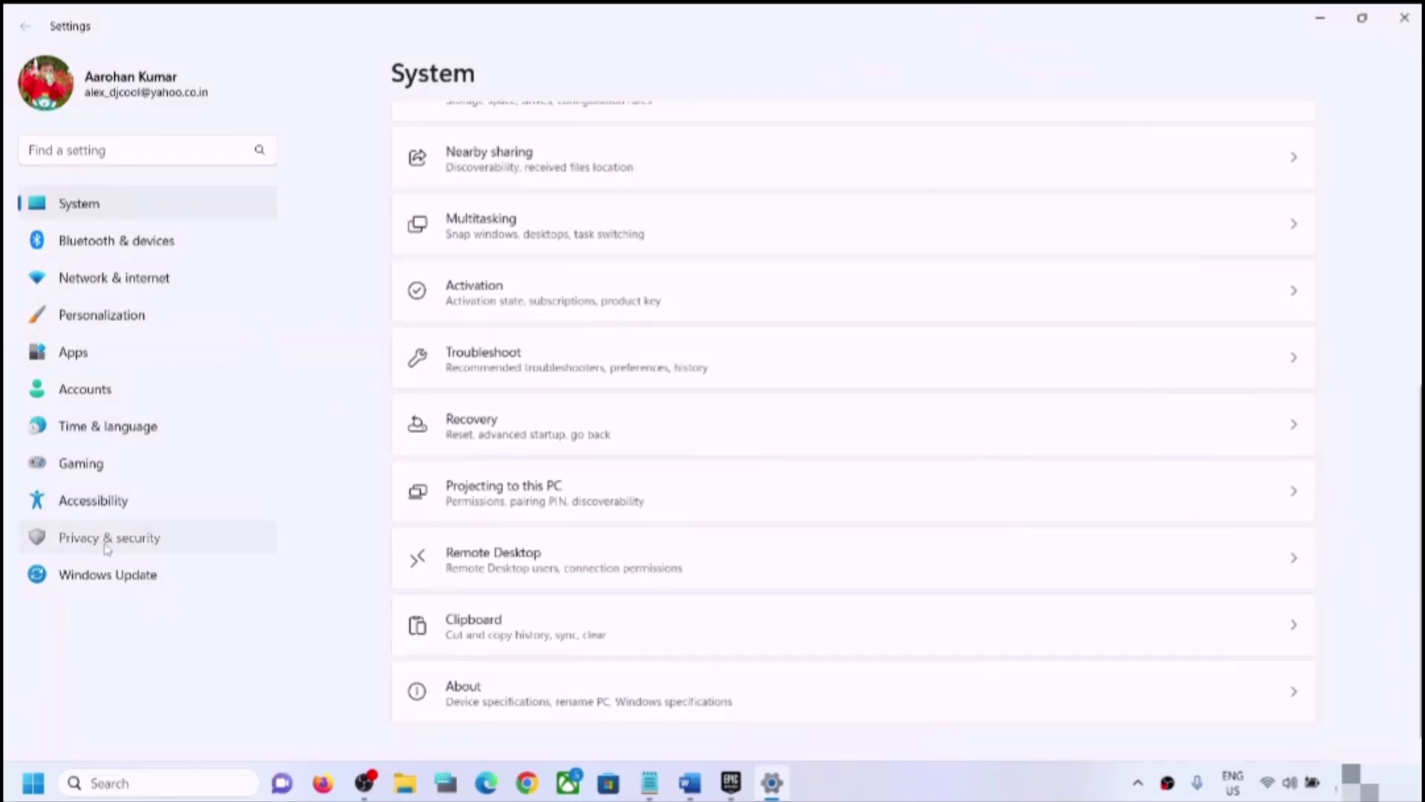
pyautogui.scroll(-8, 761, 405)
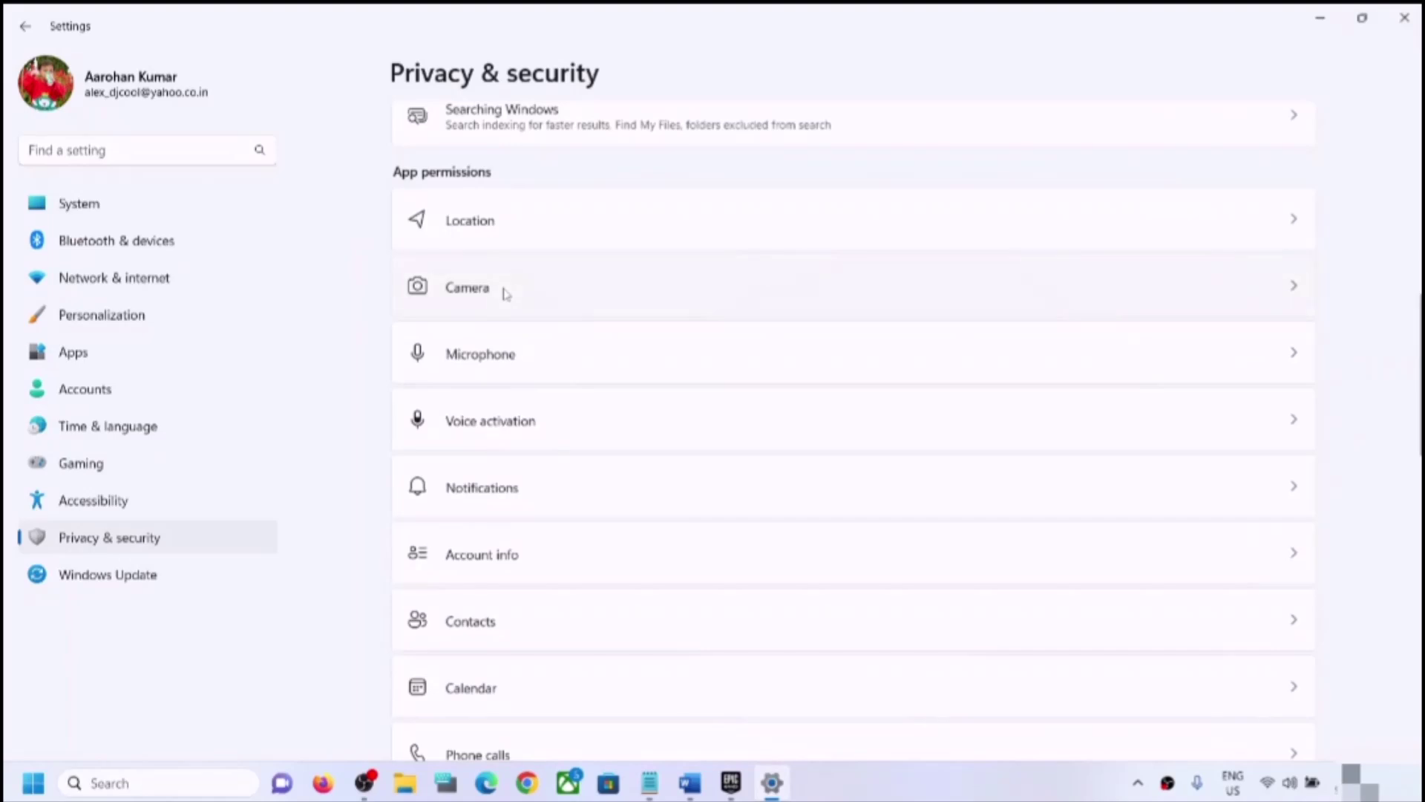
pyautogui.click(506, 294)
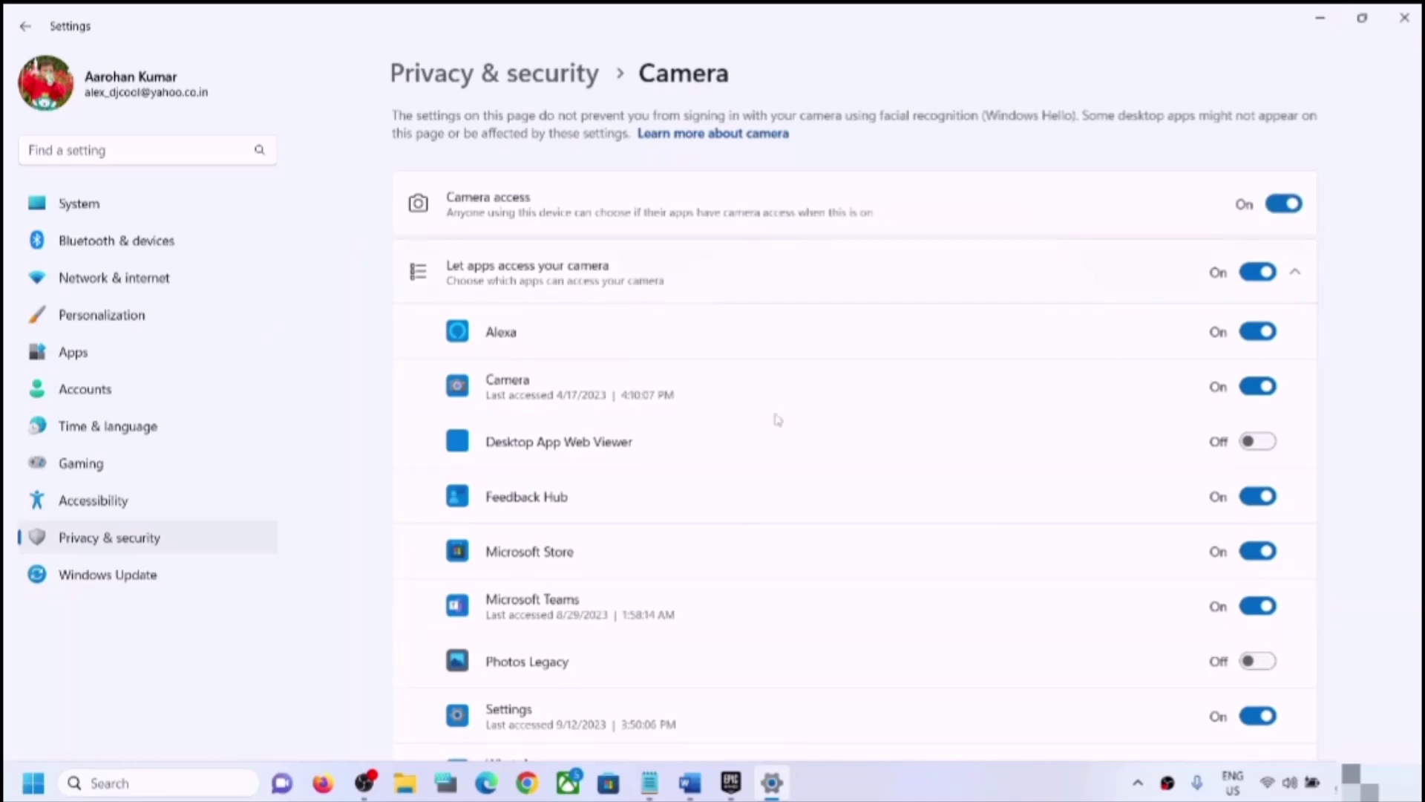
# Review the camera access switches for the device, individual apps and desktop apps, and close Settings
pyautogui.scroll(-2, 735, 439)
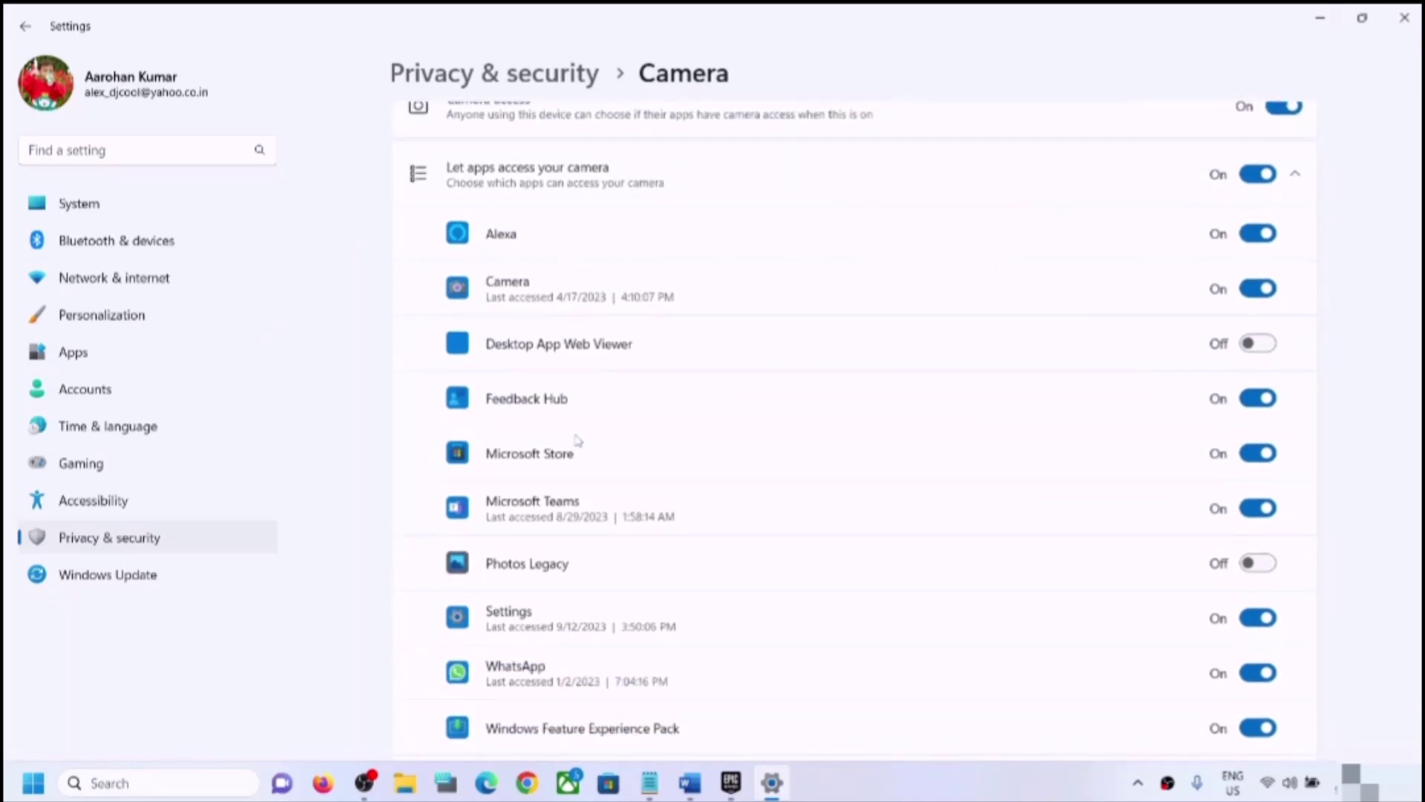
pyautogui.scroll(2, 578, 440)
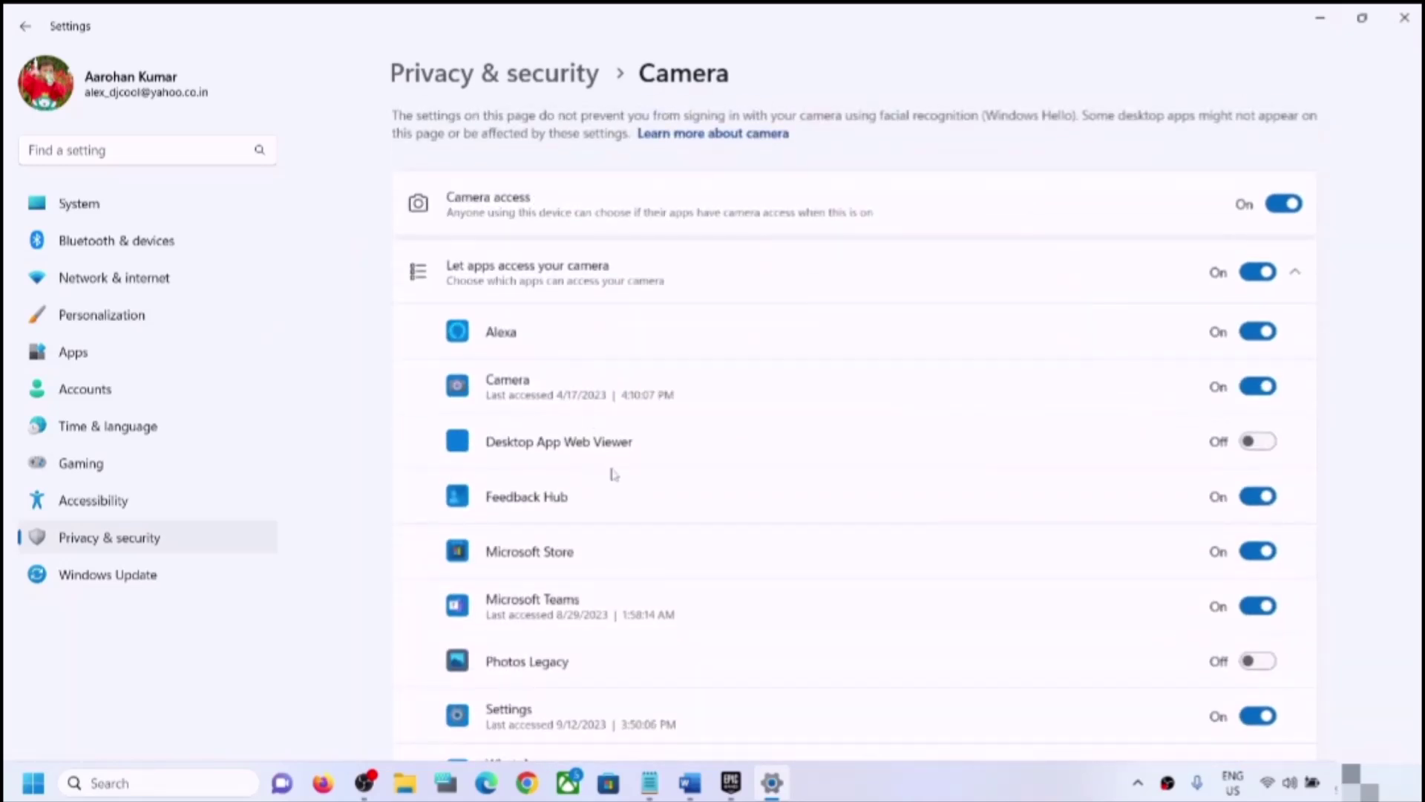
pyautogui.scroll(-2, 634, 645)
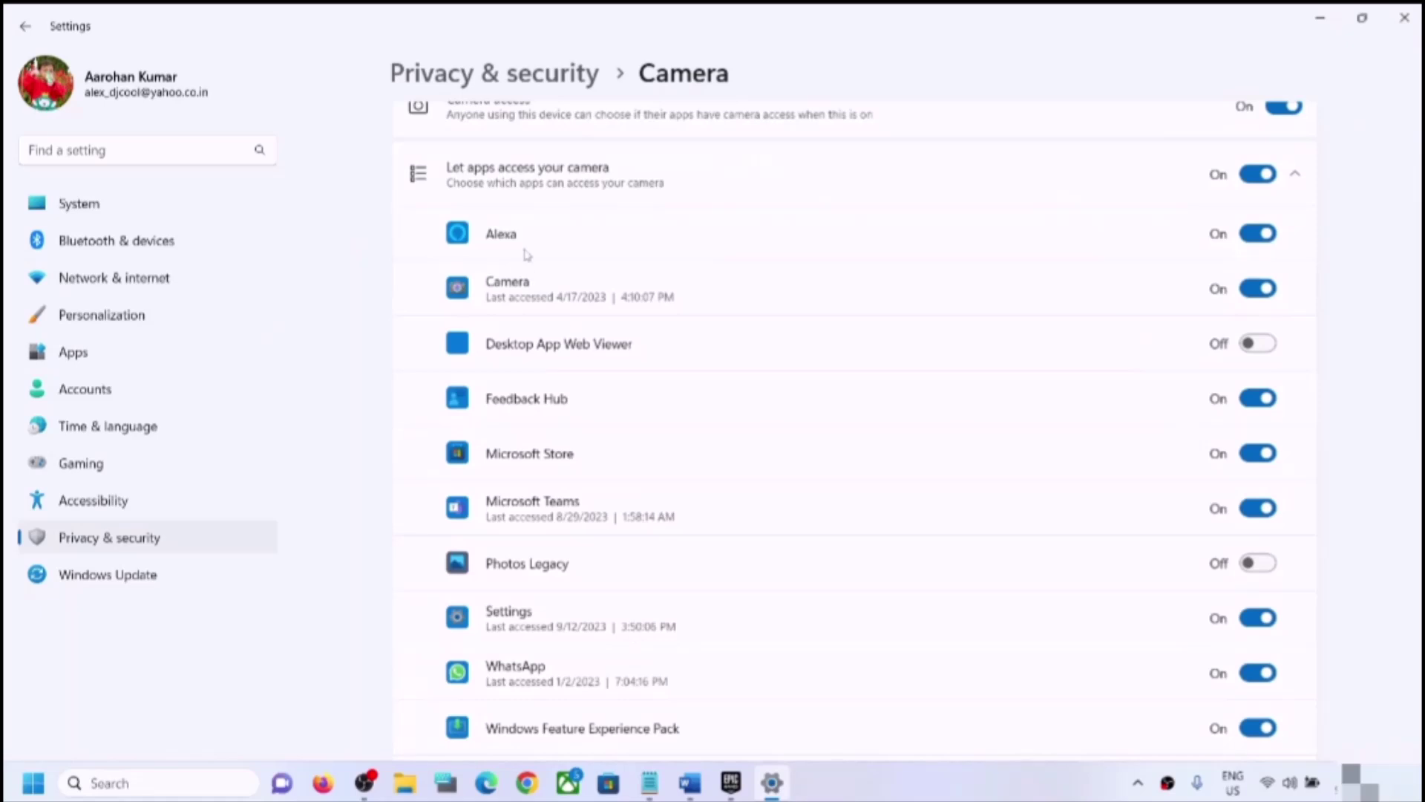
pyautogui.scroll(-2, 574, 591)
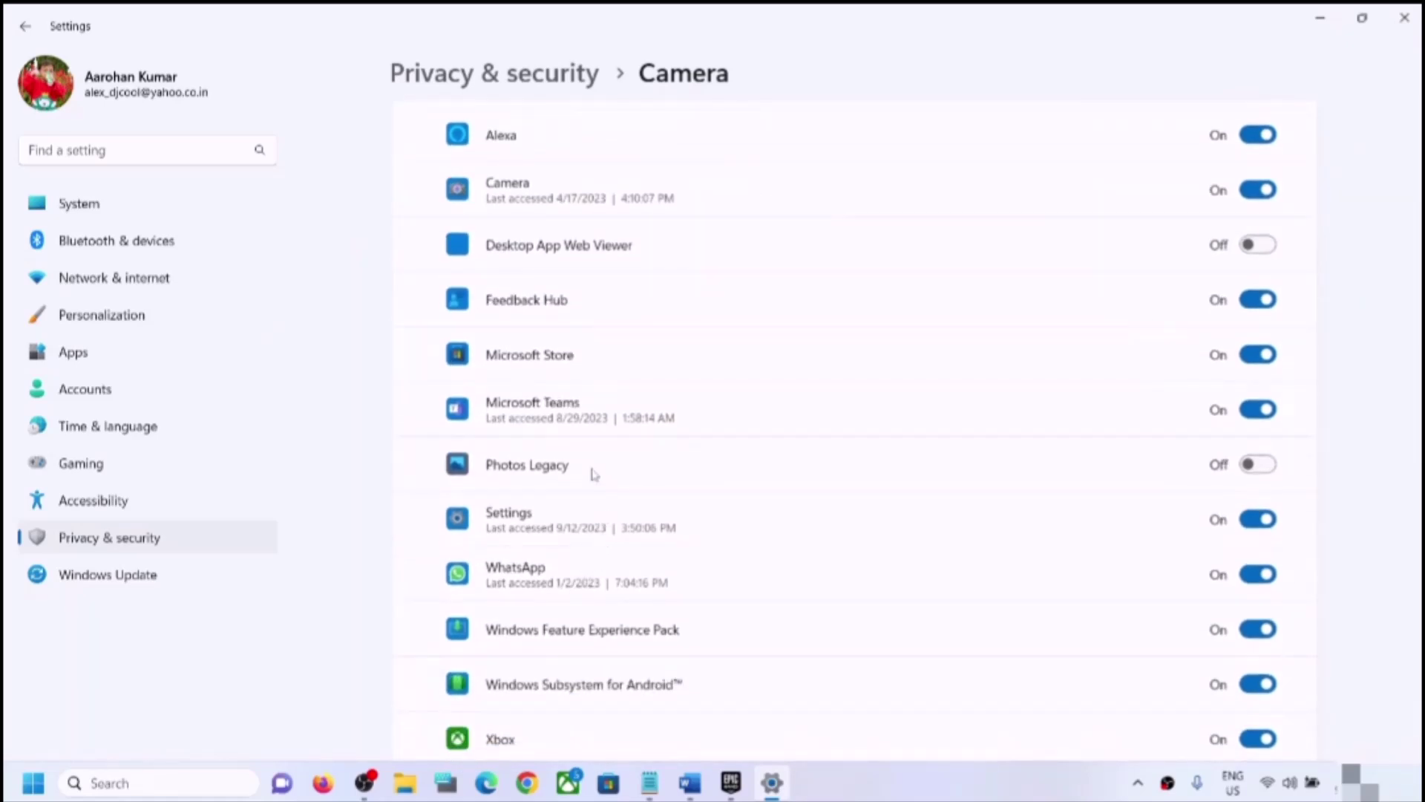
pyautogui.scroll(-5, 593, 520)
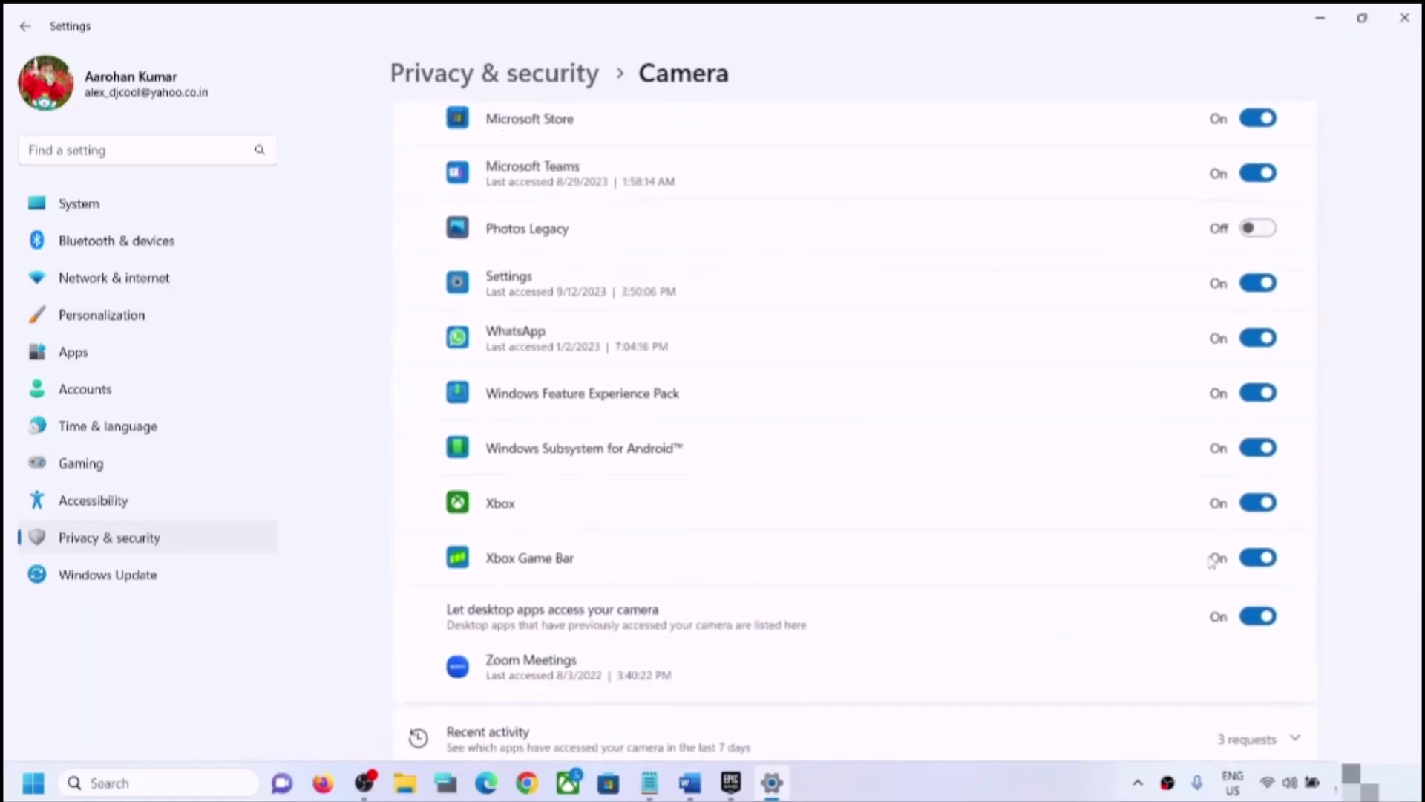
pyautogui.scroll(5, 1211, 562)
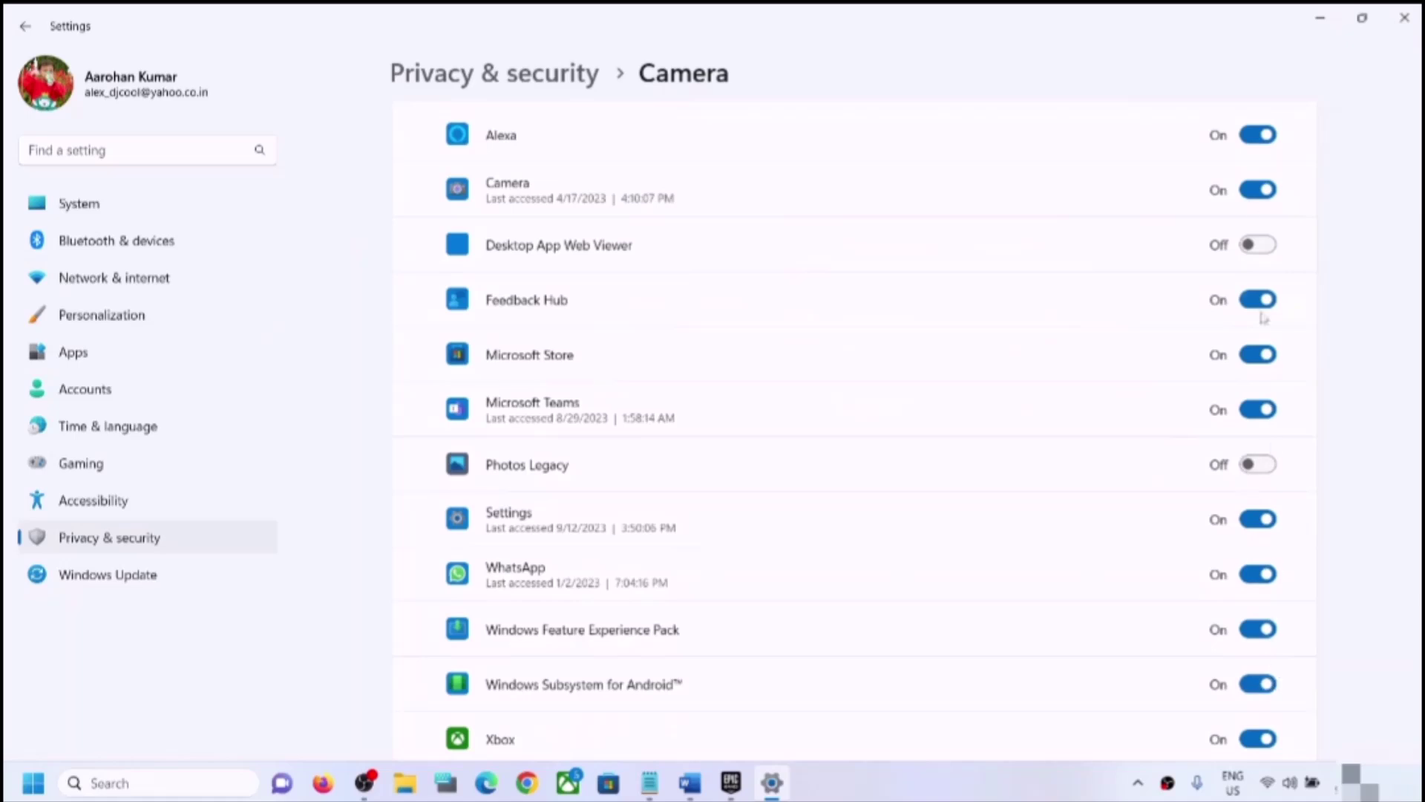
pyautogui.scroll(2, 1161, 341)
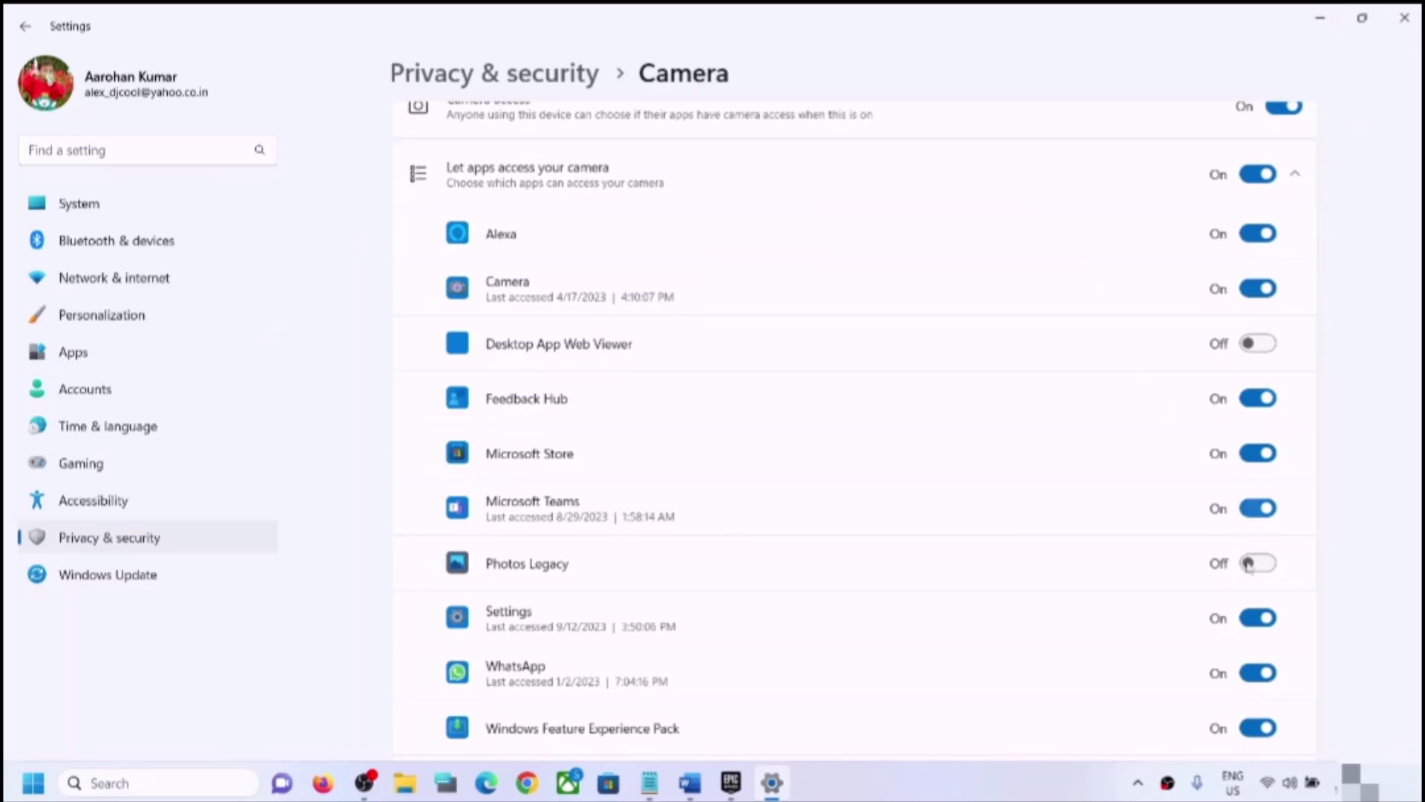
pyautogui.scroll(2, 1171, 575)
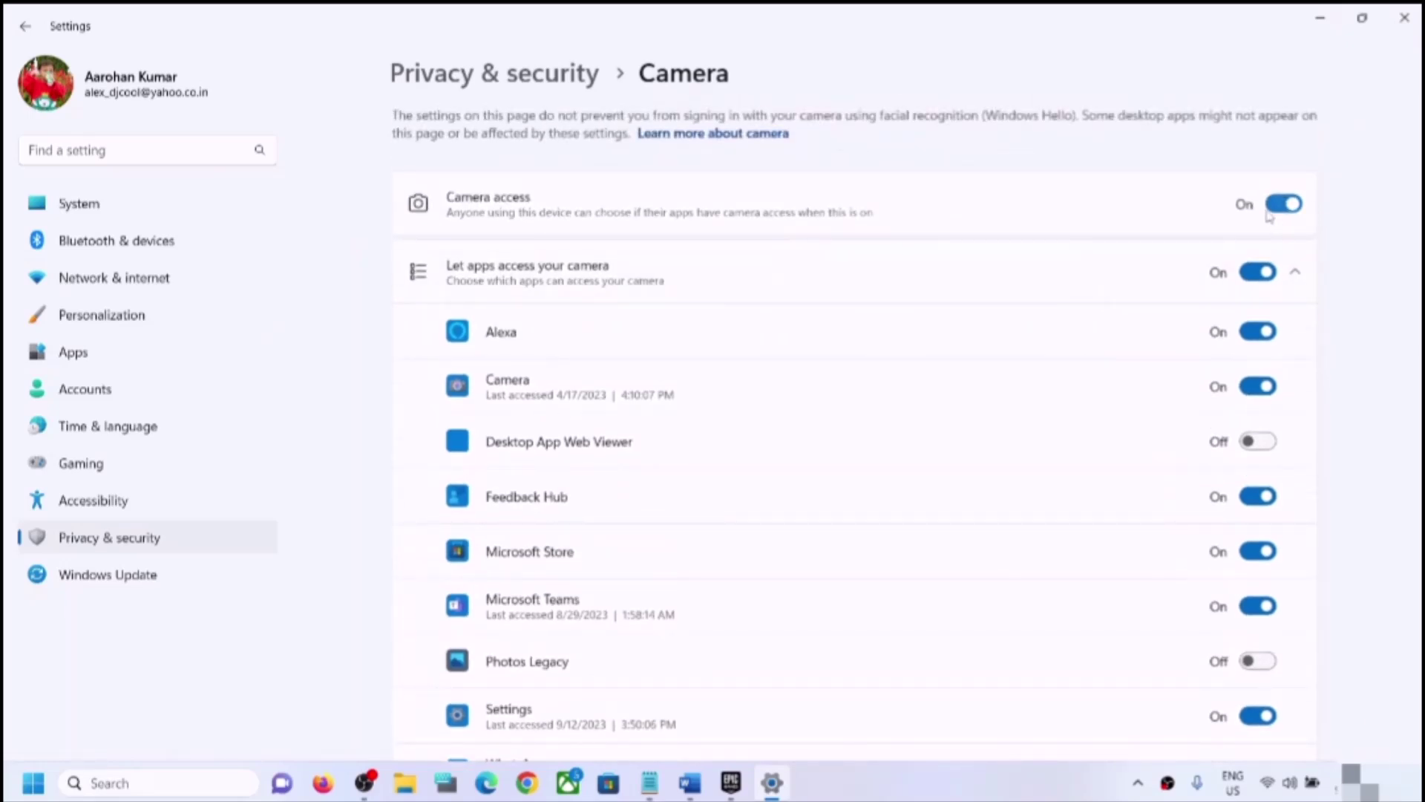
pyautogui.click(1403, 20)
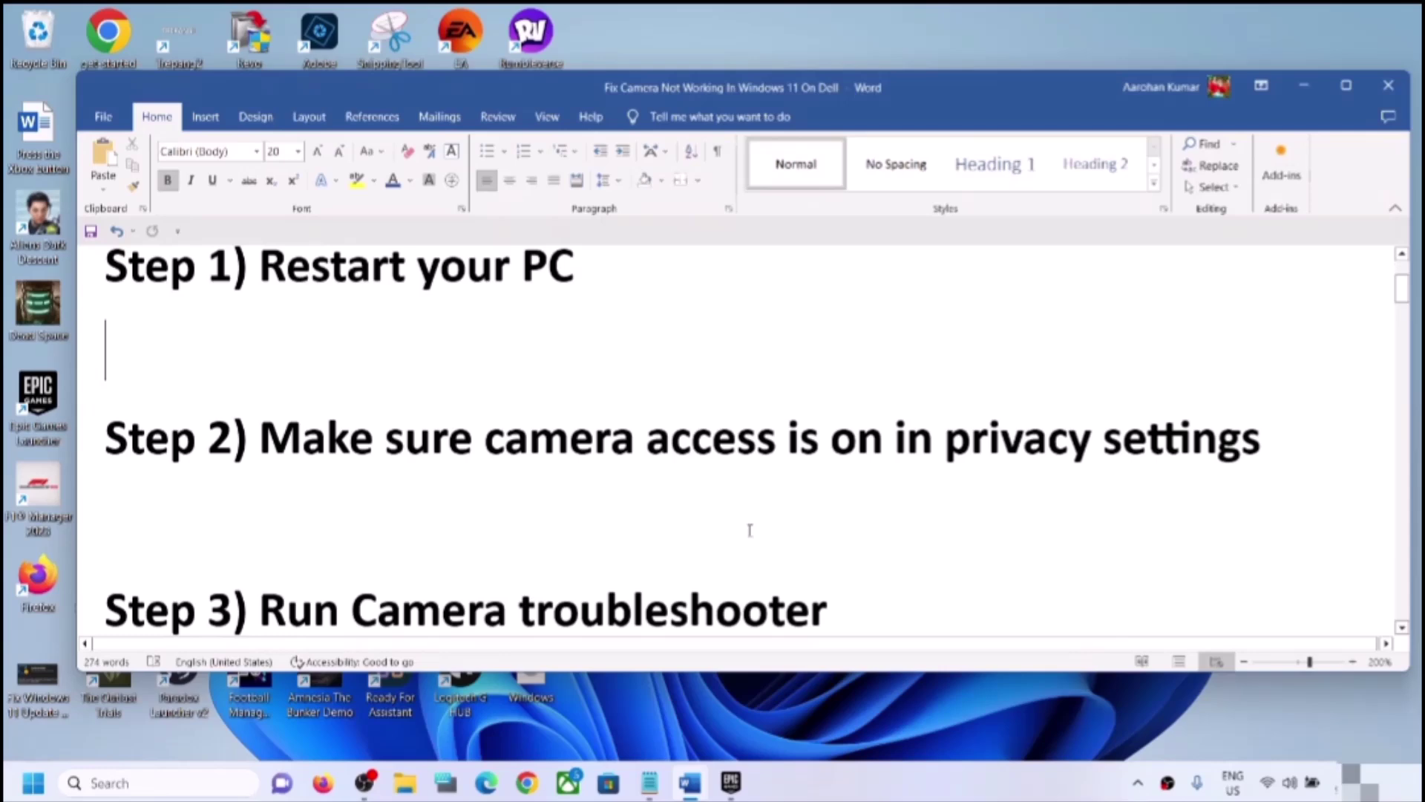
# Highlight "Run Camera troubleshooter" in Step 3 and open the Other troubleshooters list in Windows Settings
pyautogui.scroll(-1, 750, 530)
pyautogui.moveTo(312, 520); pyautogui.dragTo(922, 519)
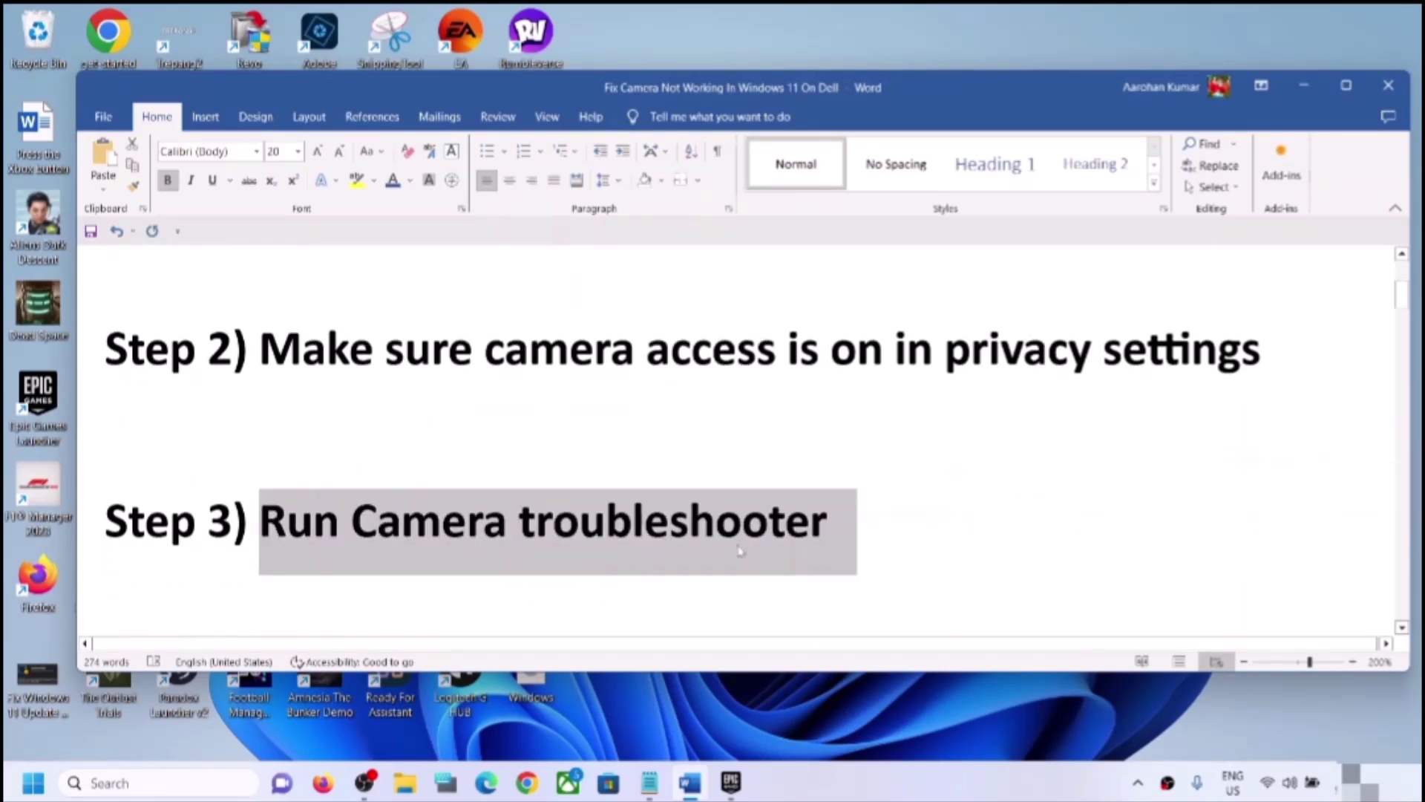
pyautogui.press('super+i')
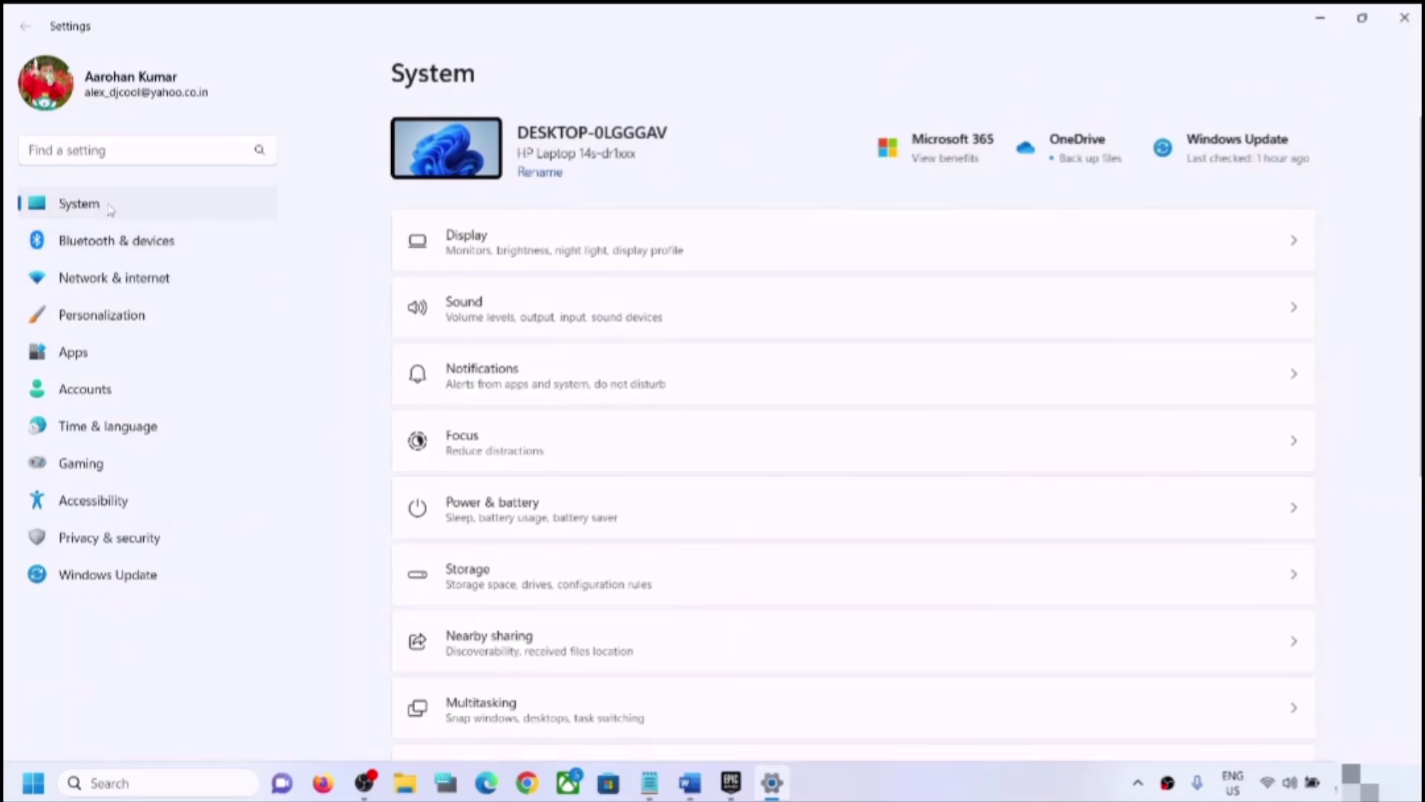
pyautogui.scroll(-5, 621, 474)
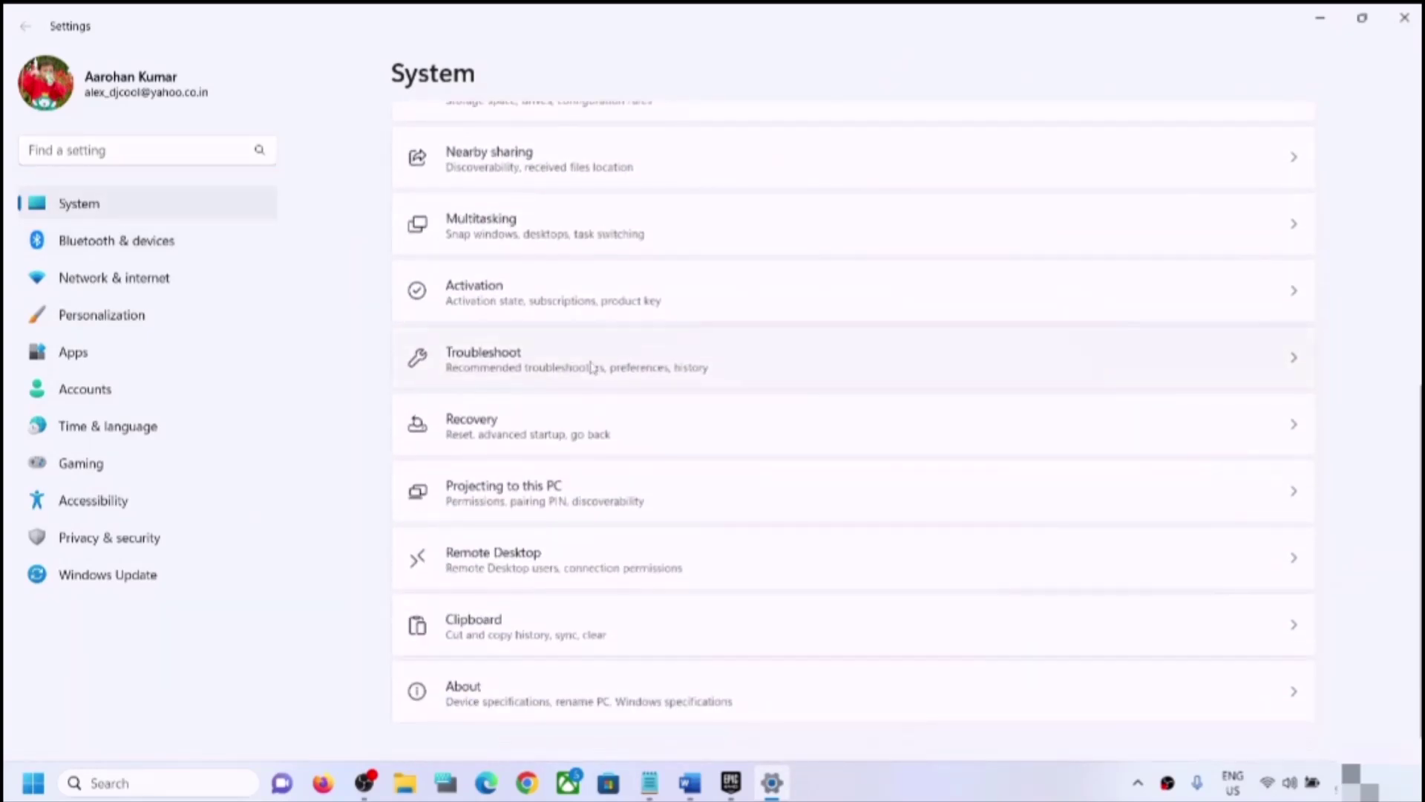
pyautogui.click(591, 366)
pyautogui.click(490, 308)
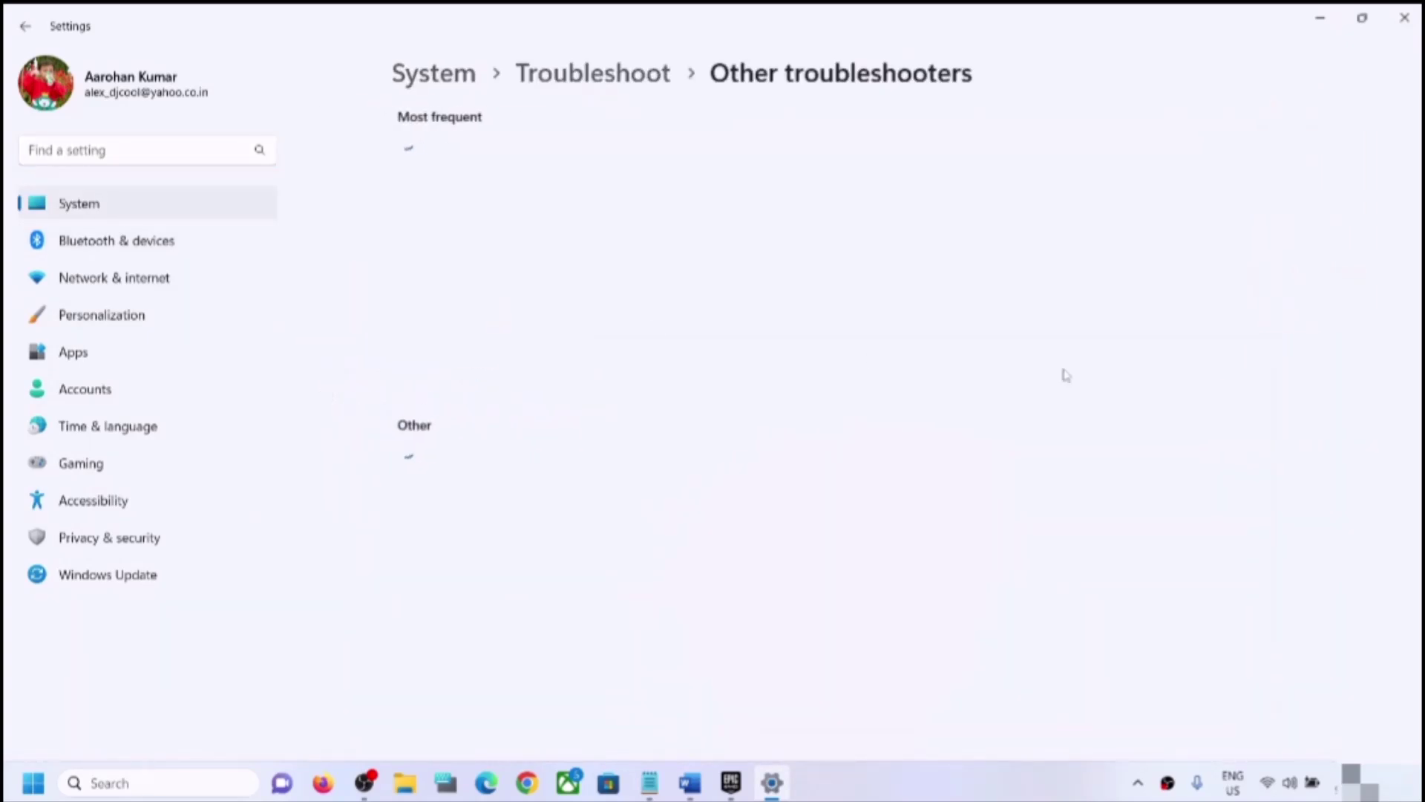
pyautogui.scroll(-3, 1145, 376)
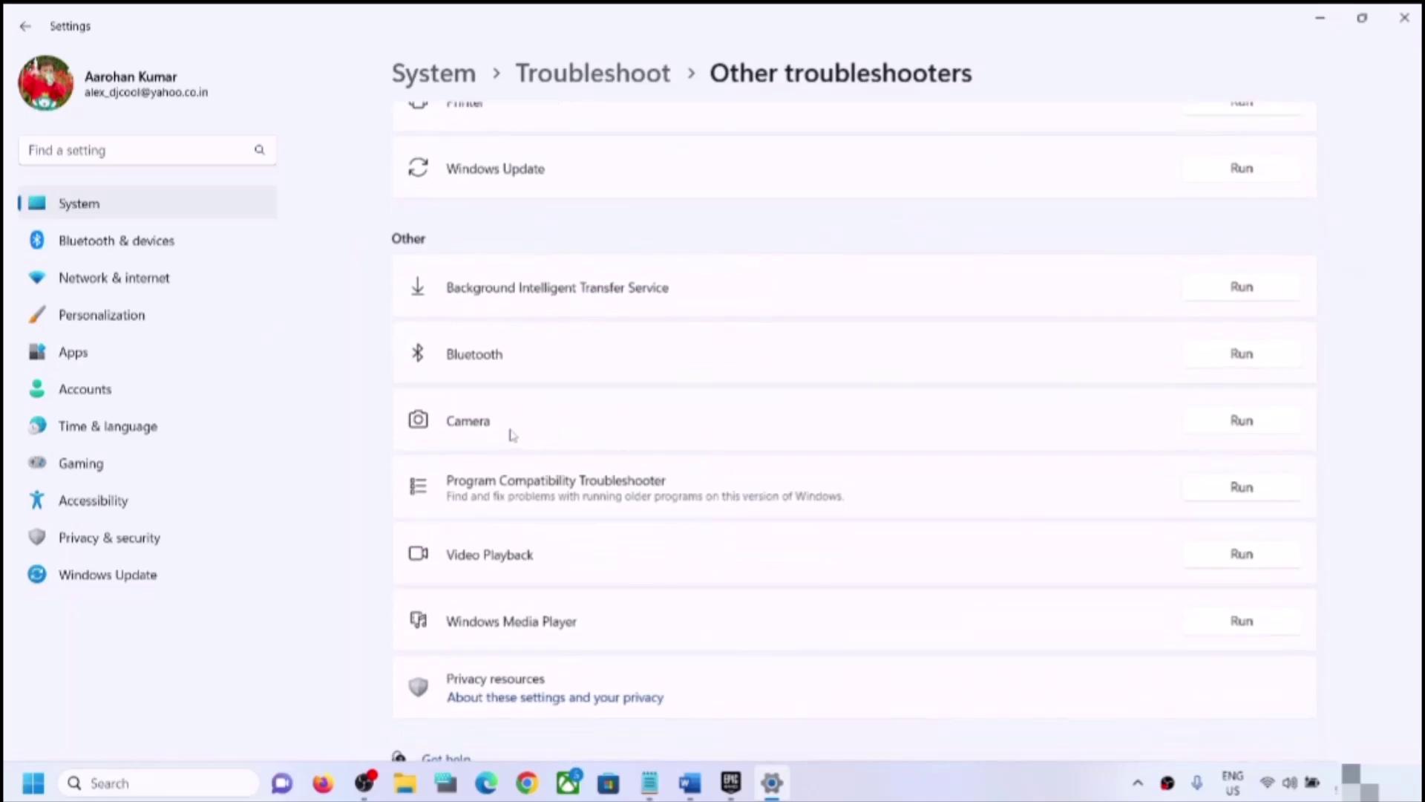
# Run the Camera troubleshooter and answer Yes to allow automated diagnostics
pyautogui.click(1265, 435)
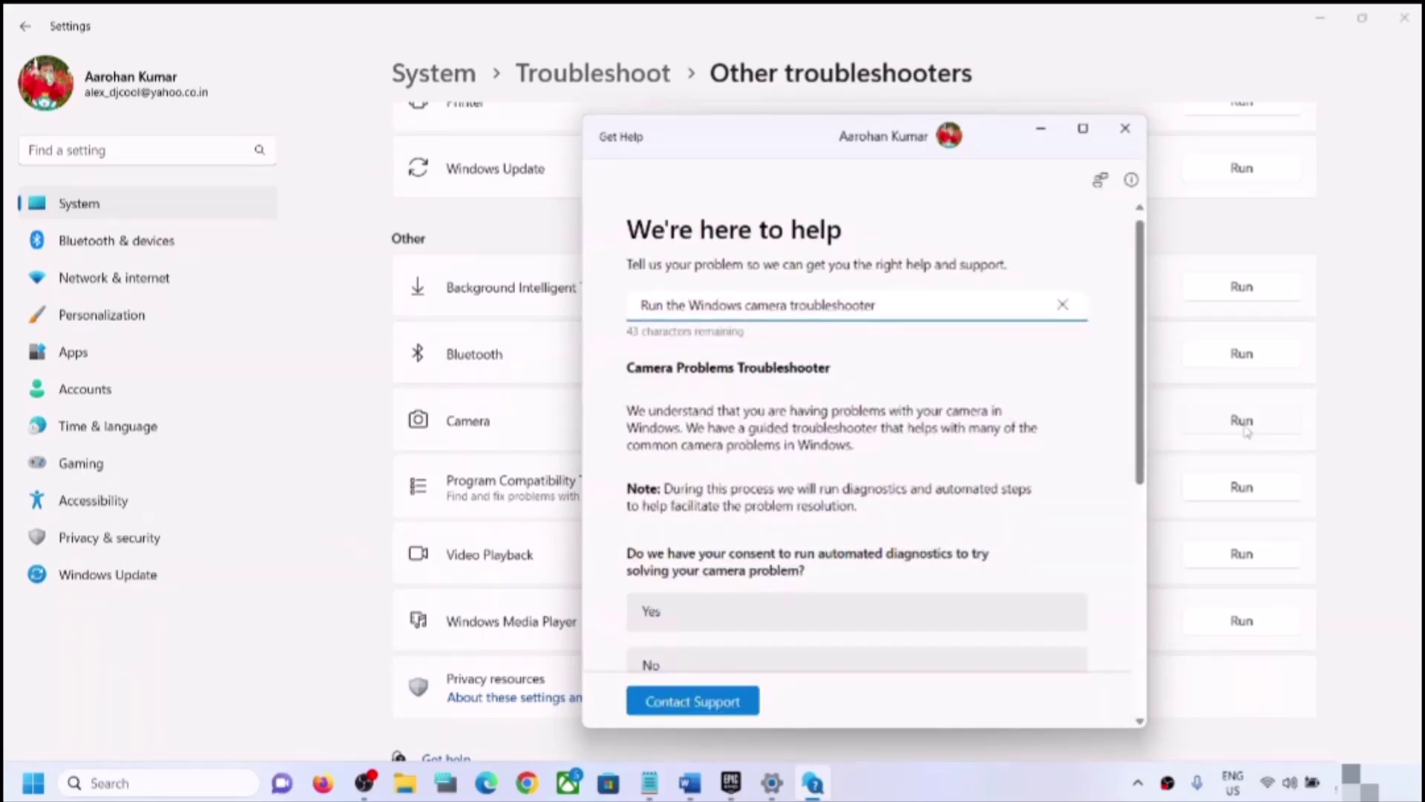
pyautogui.scroll(-2, 946, 484)
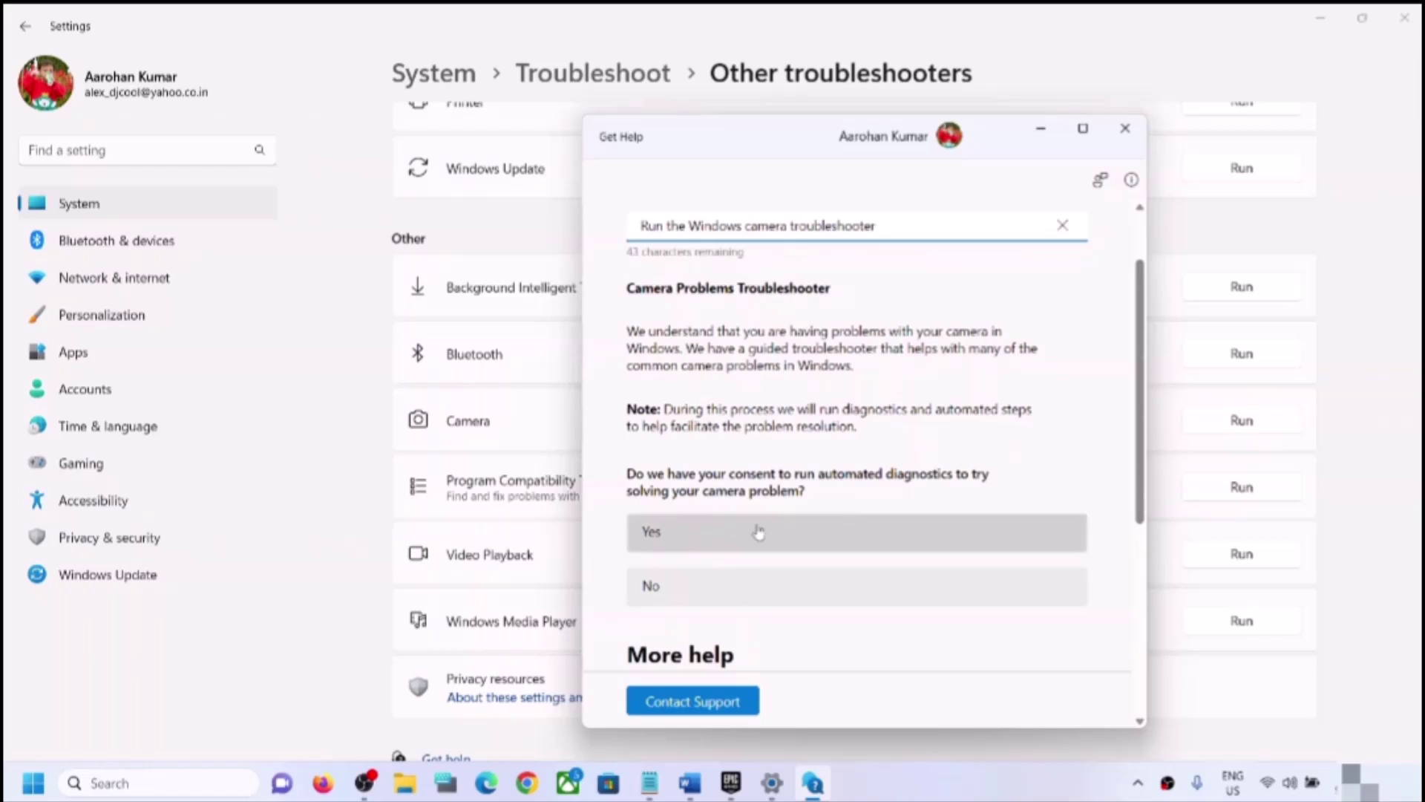
pyautogui.click(725, 541)
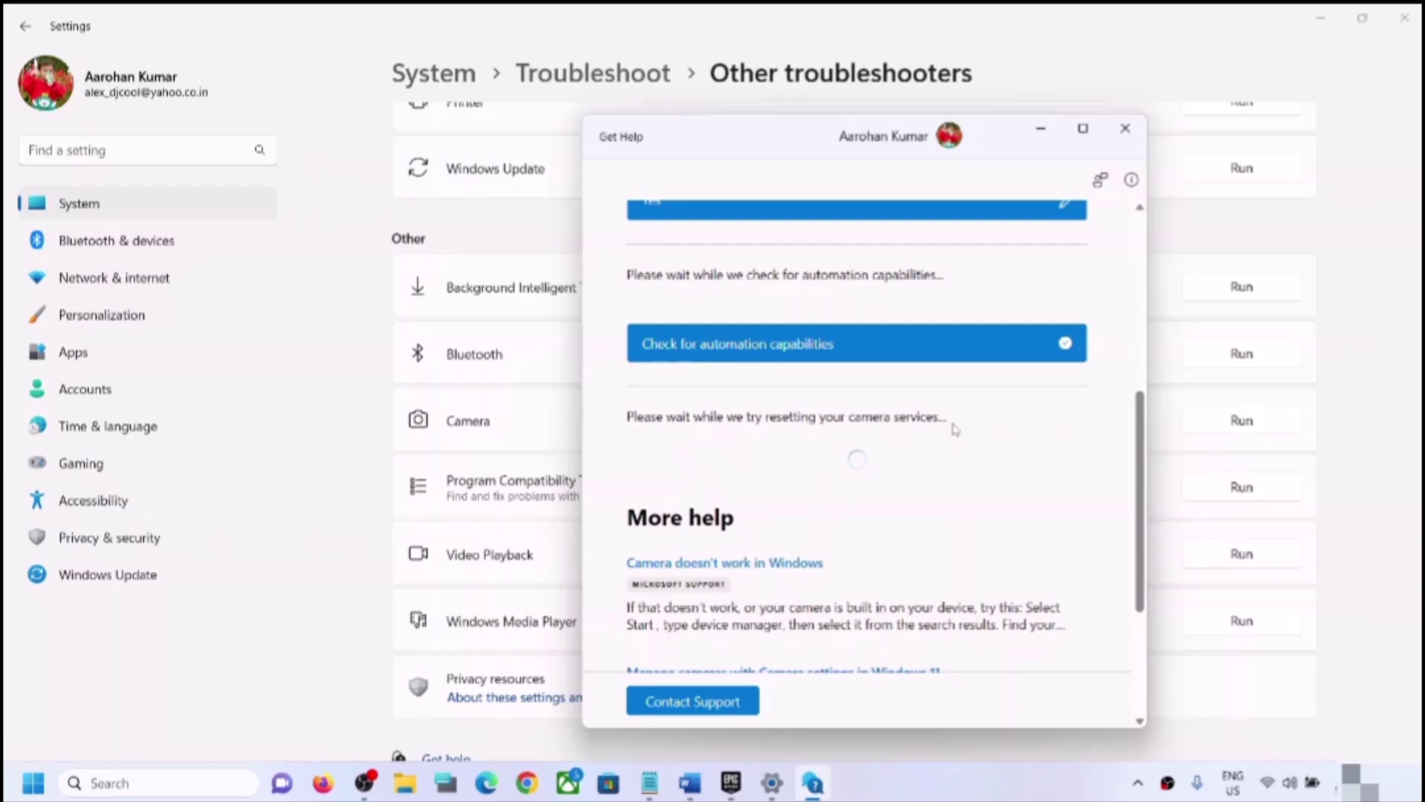
pyautogui.click(1369, 423)
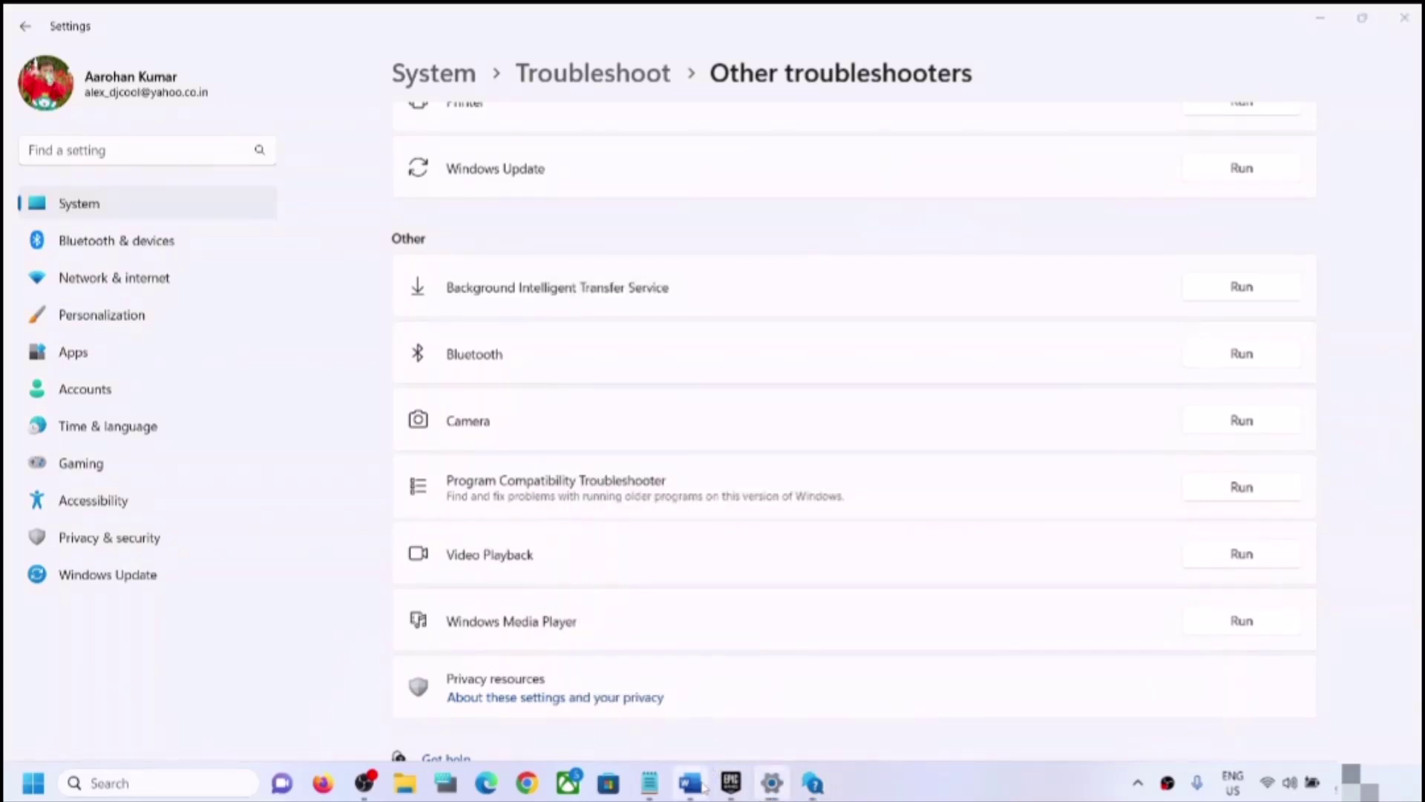
# Switch to the Word document and highlight "Reset camera app" in Step 4
pyautogui.hotkey('alt', 'Tab')
pyautogui.scroll(-3, 457, 500)
pyautogui.scroll(1, 455, 497)
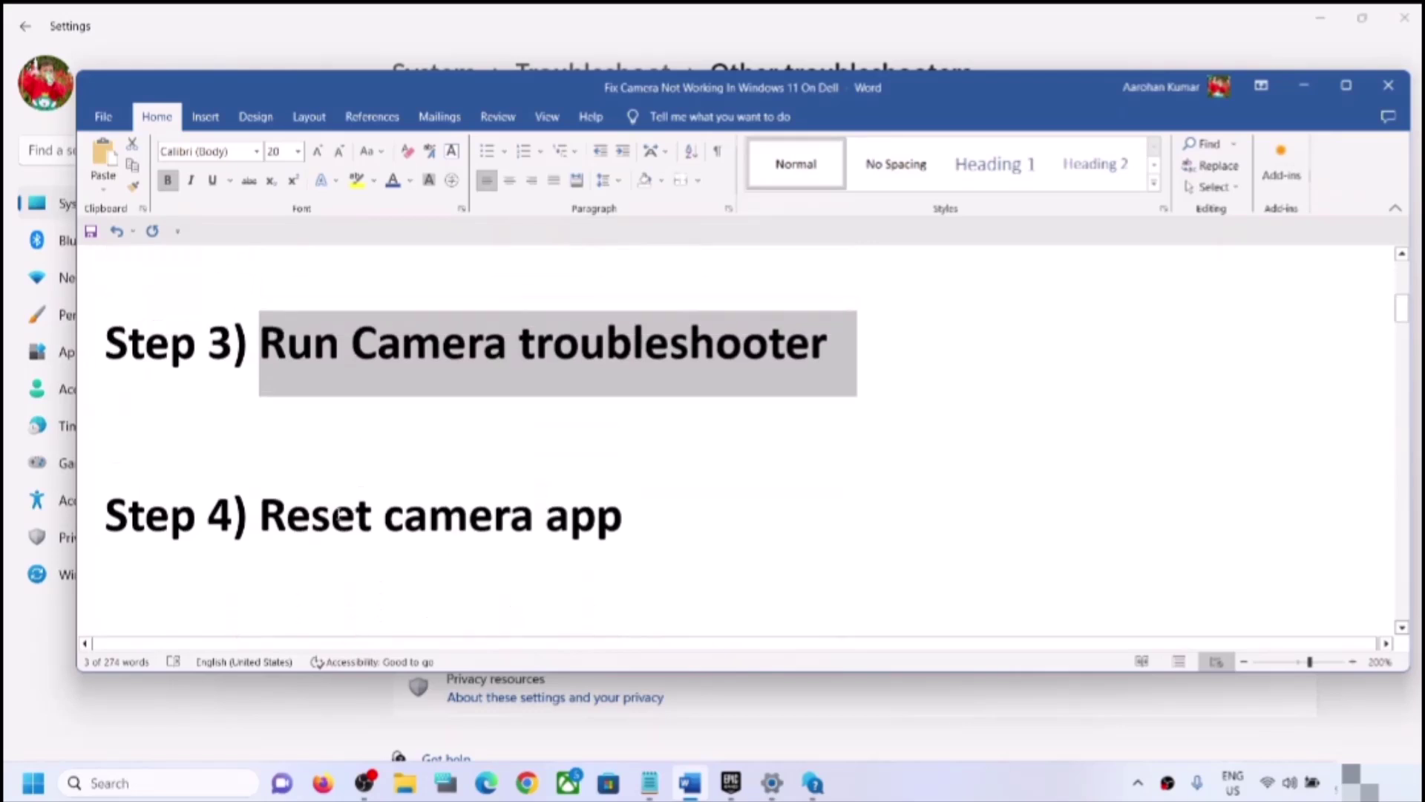
pyautogui.moveTo(261, 516); pyautogui.dragTo(624, 499)
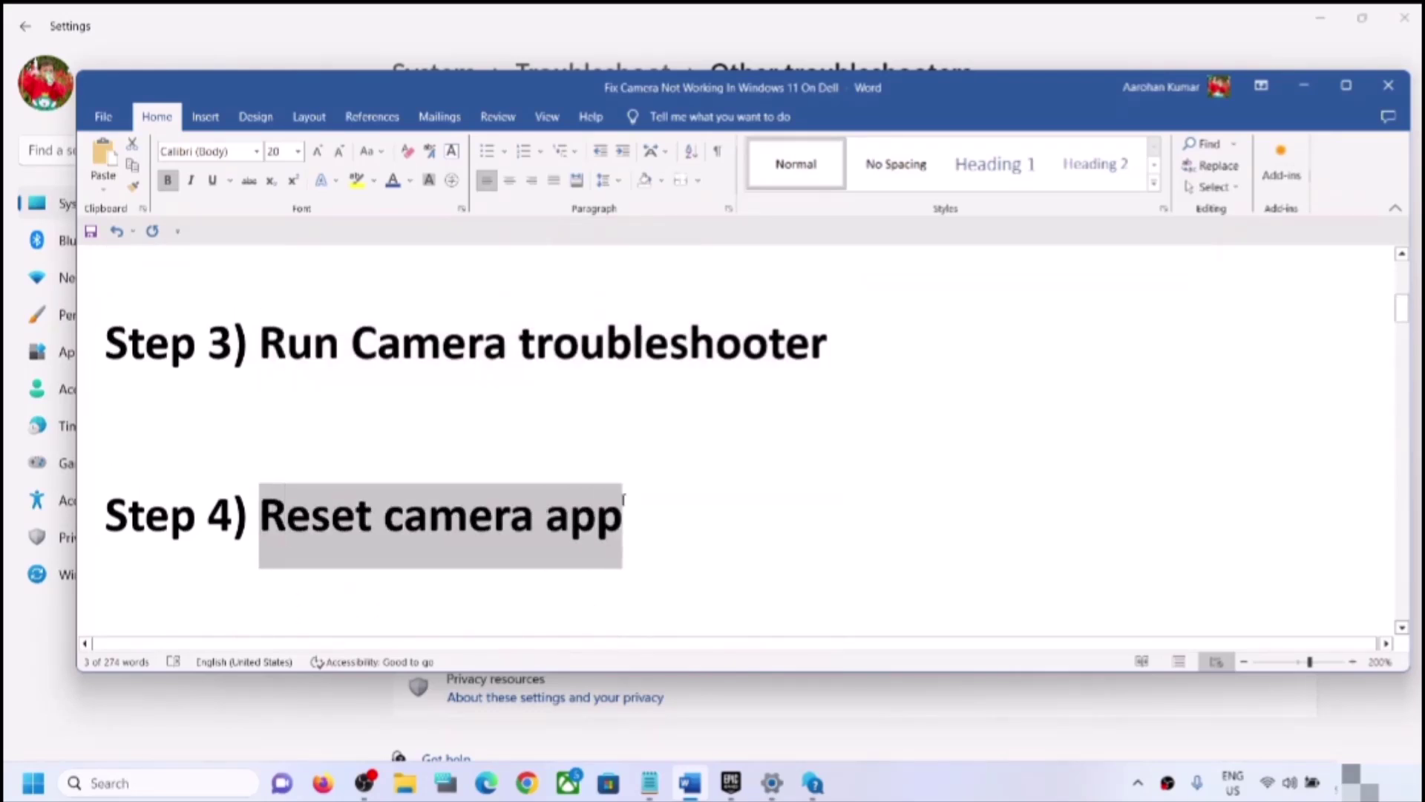
# Search Windows for the Camera app and open its app settings
pyautogui.click(186, 784)
pyautogui.write('amera')
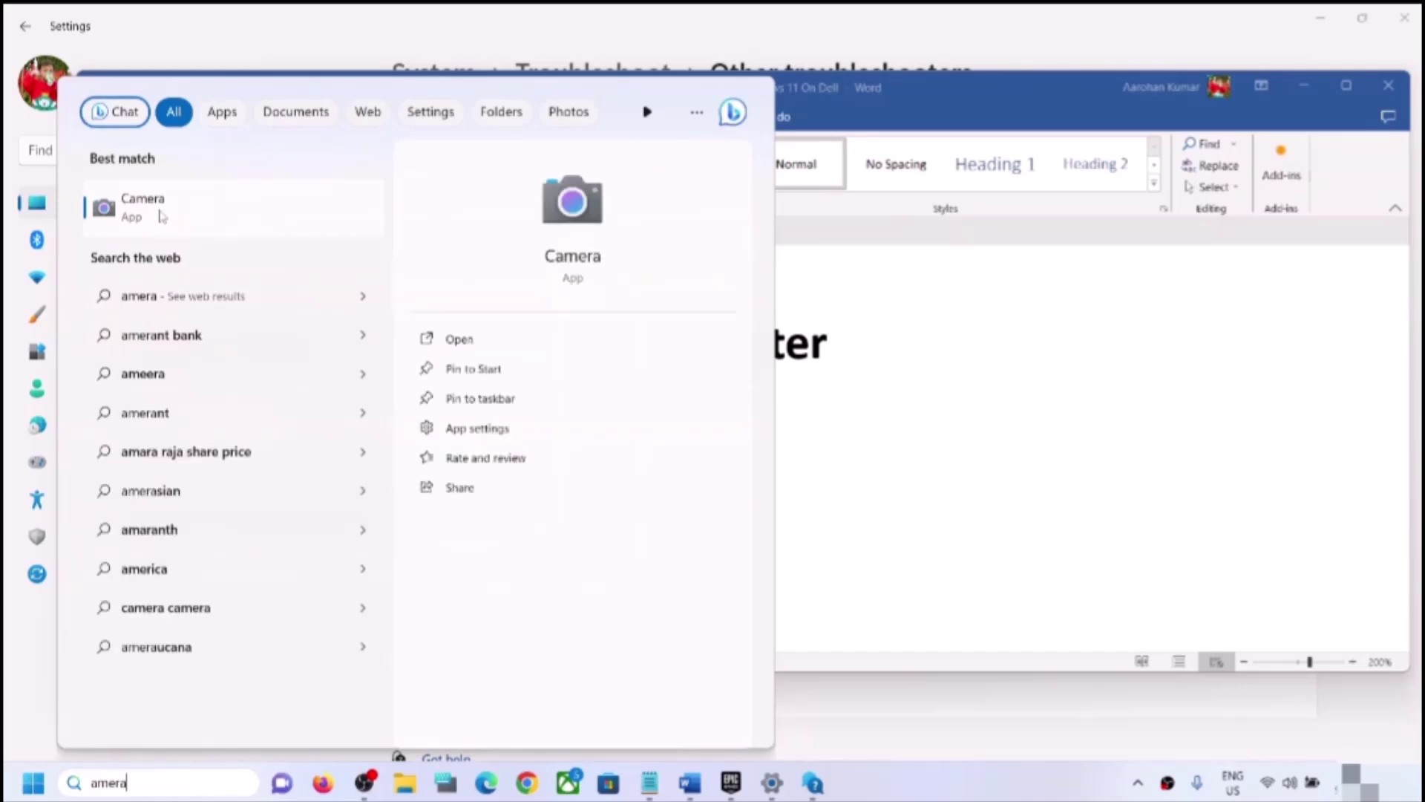
pyautogui.rightClick(223, 217)
pyautogui.click(244, 313)
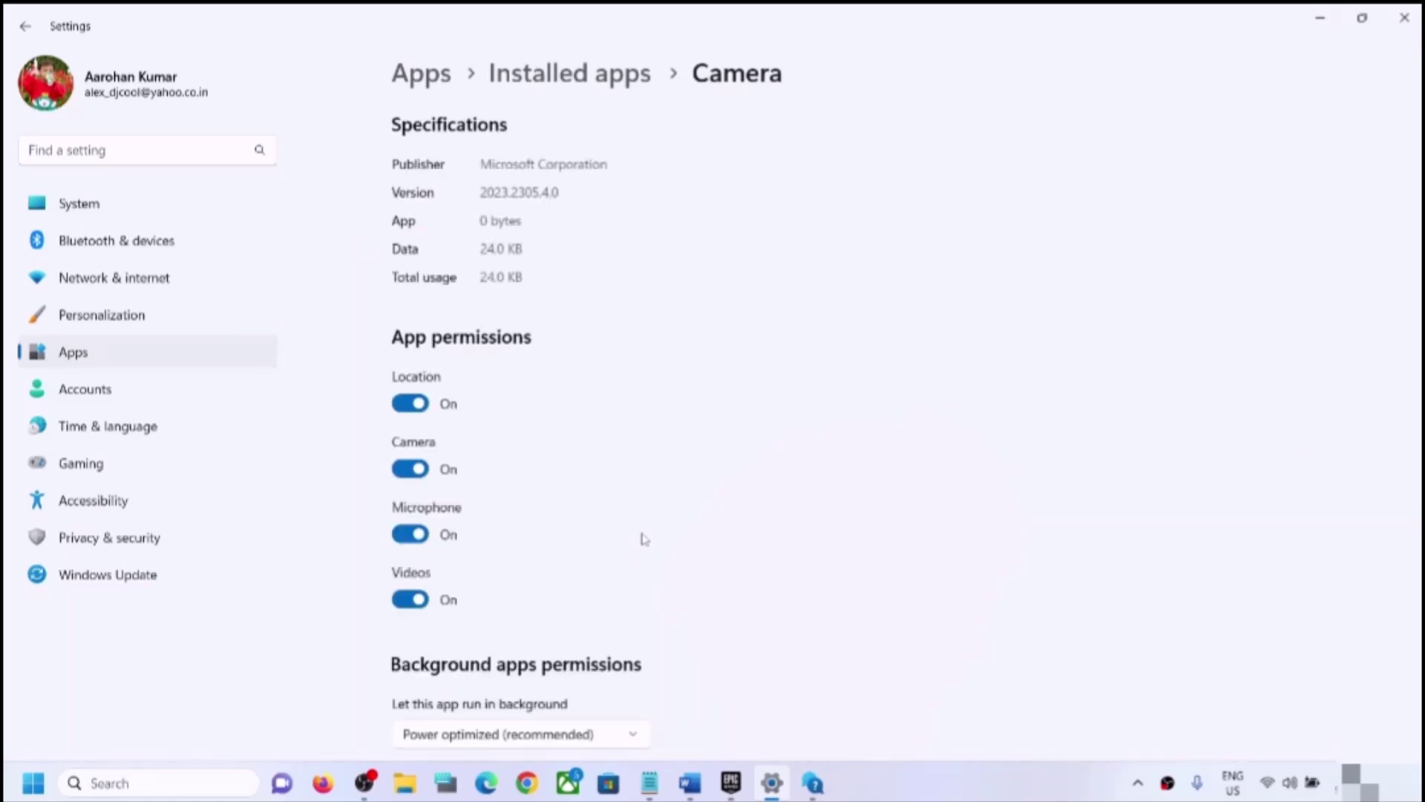
# Repair the Camera app, then reset it and confirm deleting its data
pyautogui.scroll(-8, 646, 539)
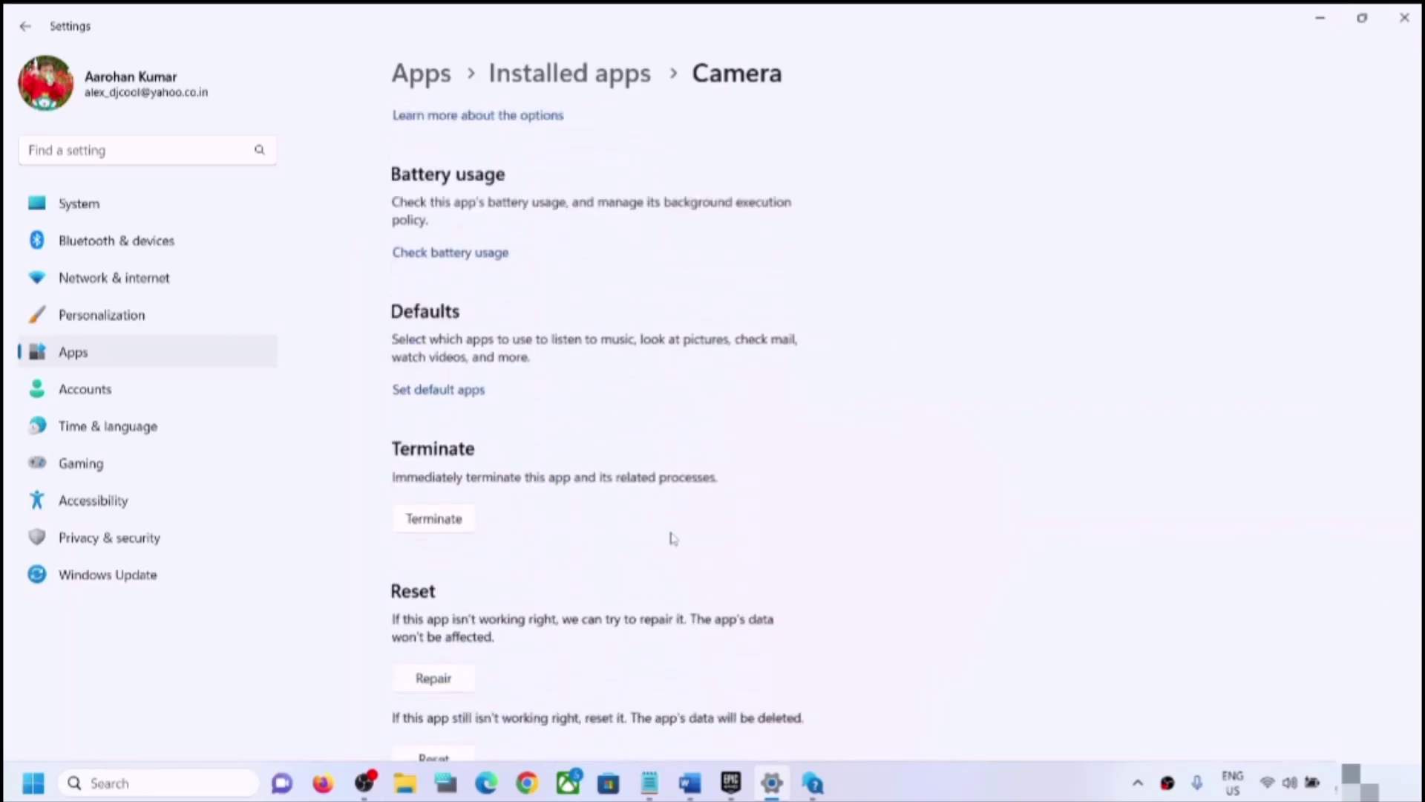
pyautogui.scroll(-3, 673, 538)
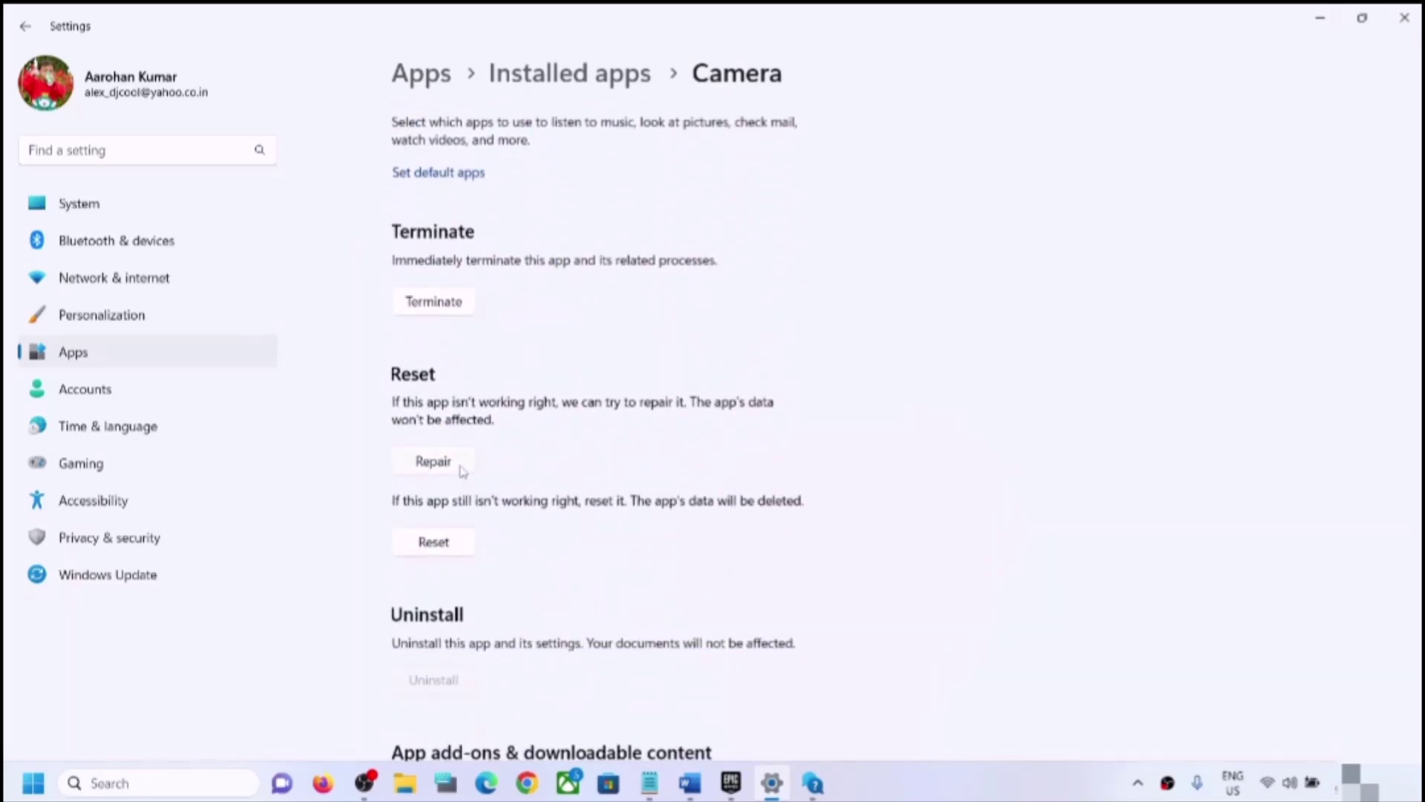
pyautogui.click(462, 470)
pyautogui.click(423, 544)
pyautogui.click(517, 492)
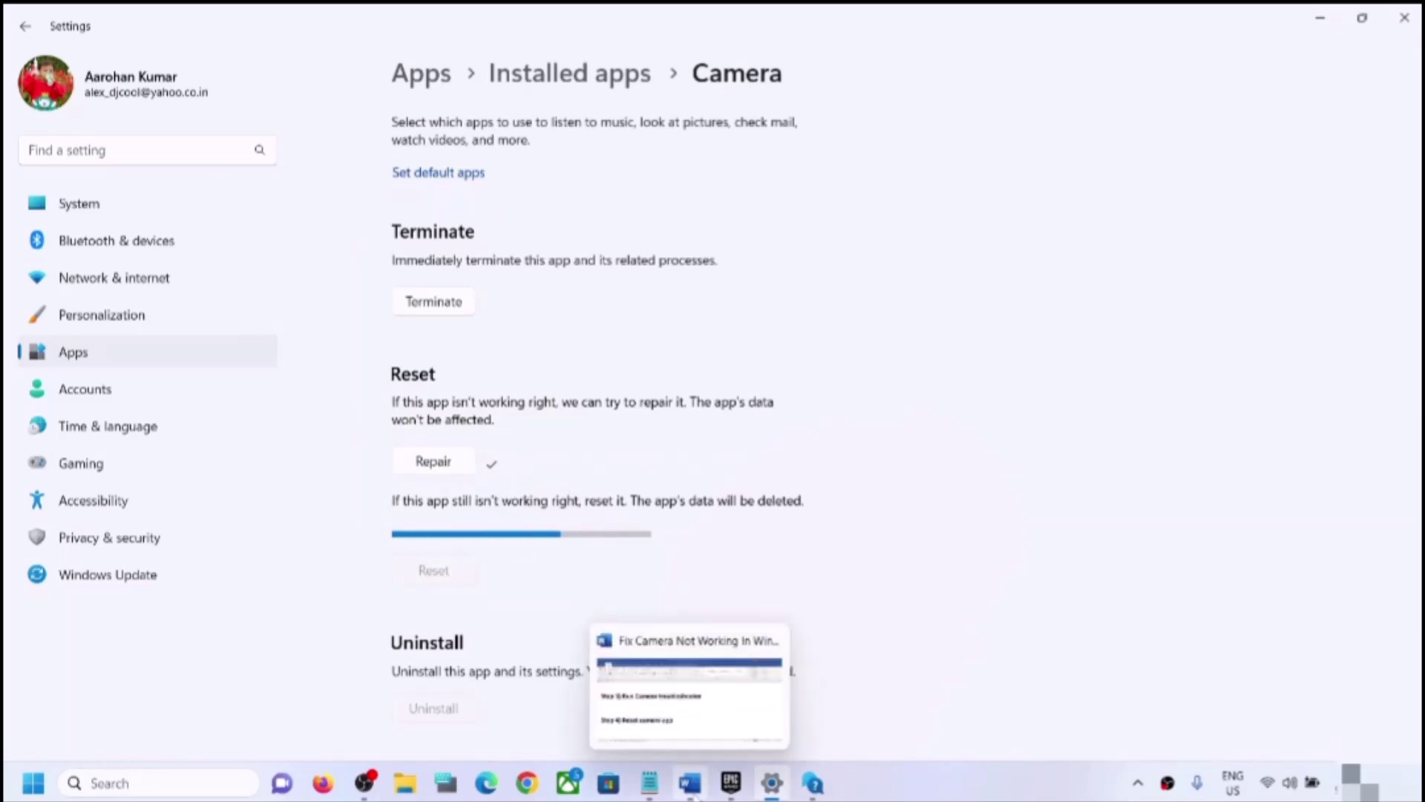
# Switch to the Word document and highlight "Disable and enable camera" in Step 5
pyautogui.click(691, 782)
pyautogui.scroll(-2, 558, 521)
pyautogui.scroll(-1, 558, 521)
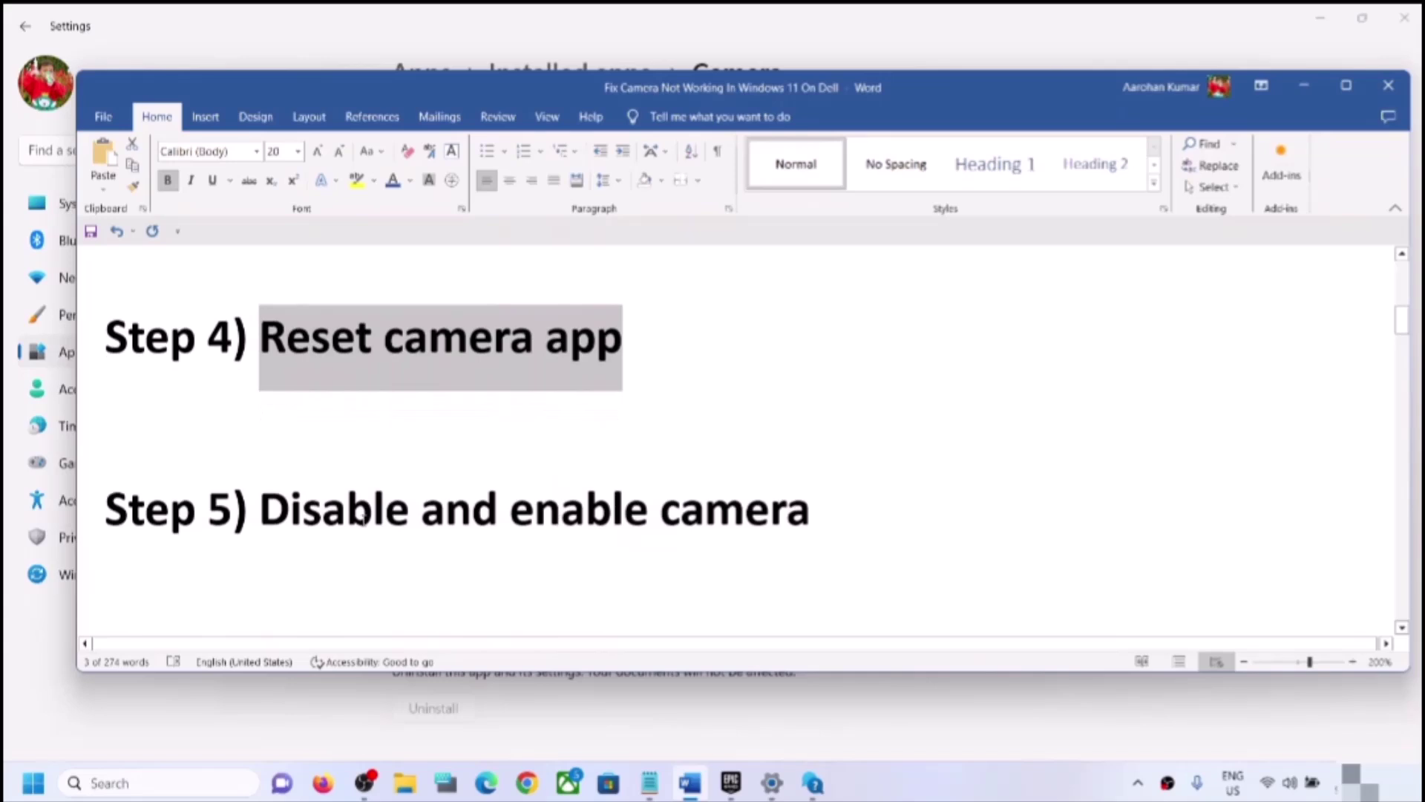
pyautogui.moveTo(265, 512); pyautogui.dragTo(817, 512)
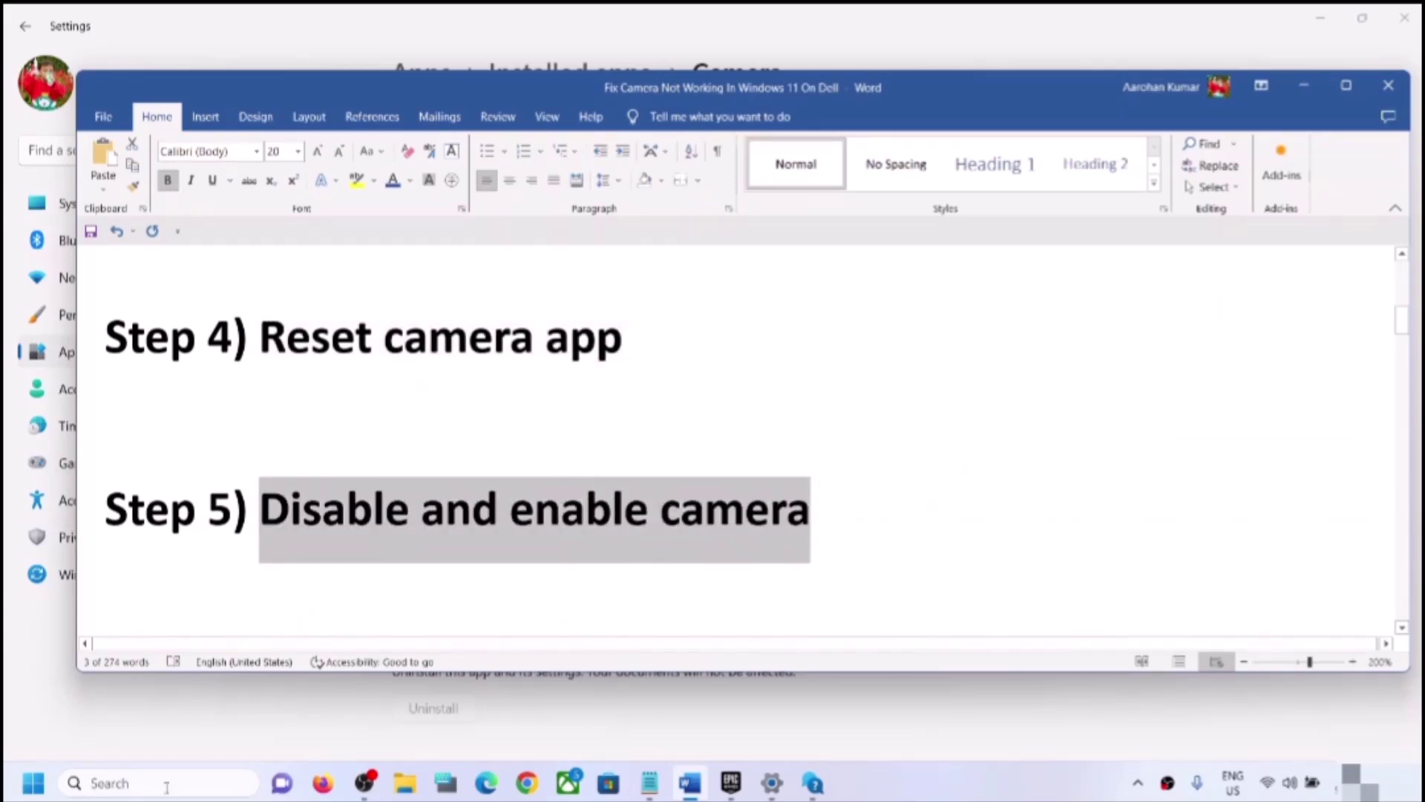
# Open Device Manager, move its window clear of the screen edge, and expand the Cameras category
pyautogui.rightClick(33, 783)
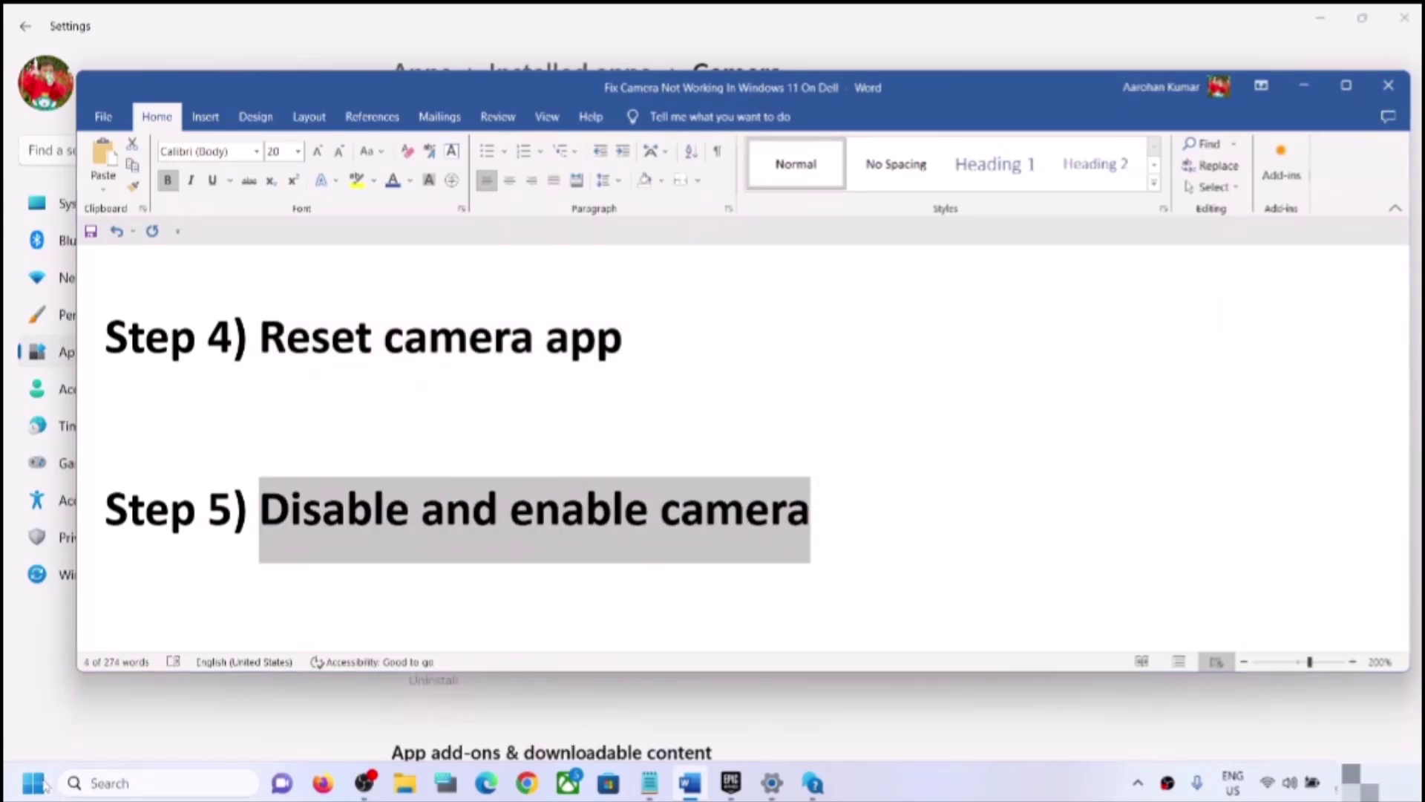
pyautogui.press('Escape')
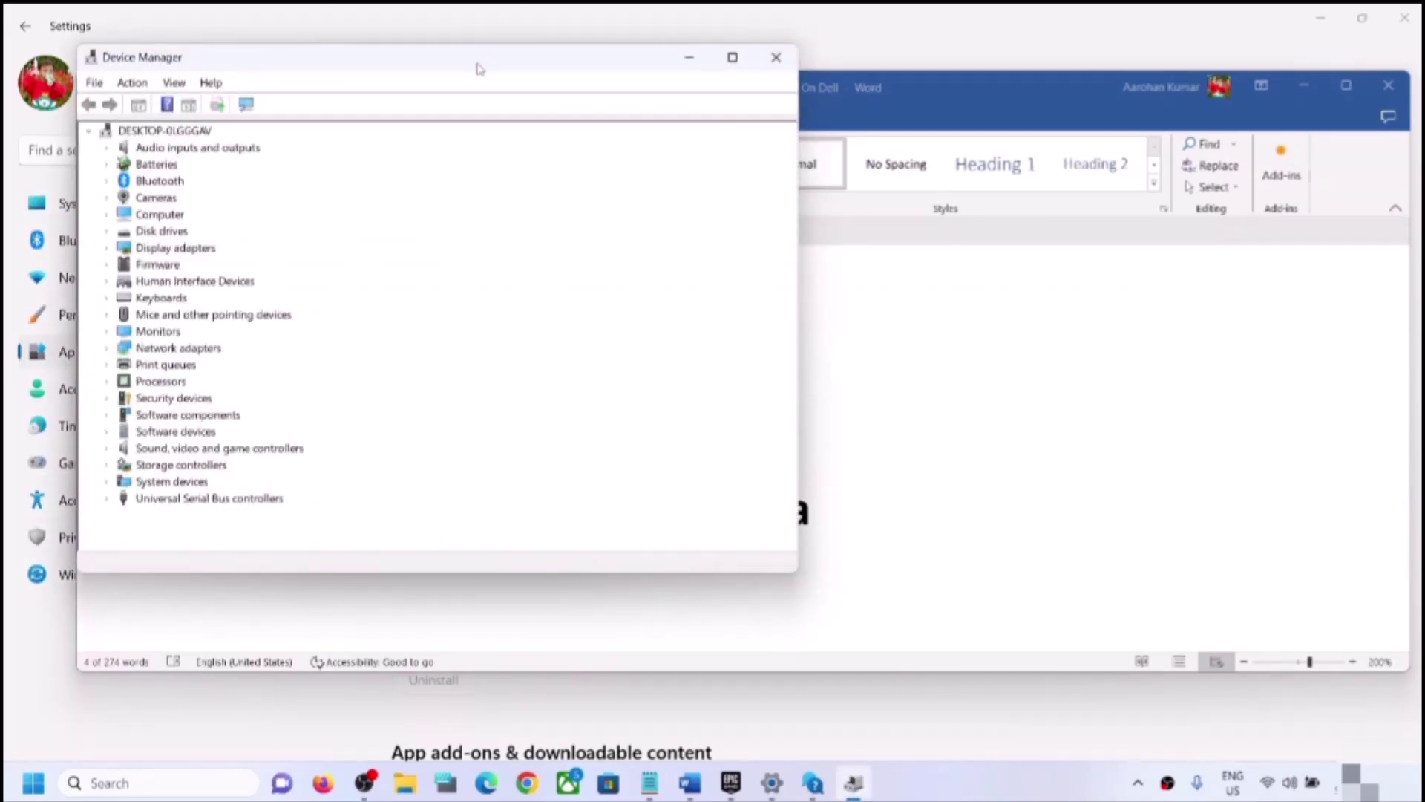
pyautogui.moveTo(476, 62); pyautogui.dragTo(757, 141)
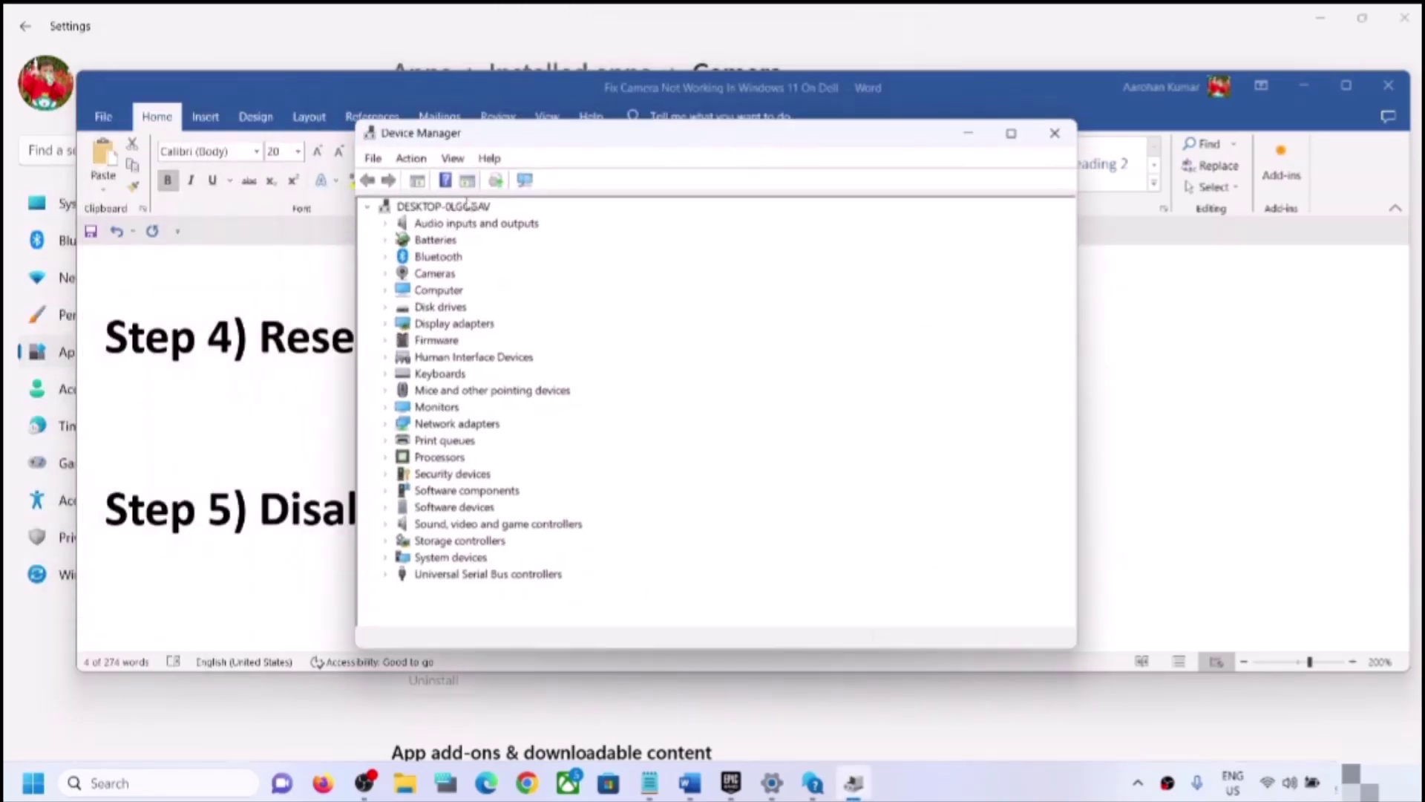
pyautogui.click(385, 274)
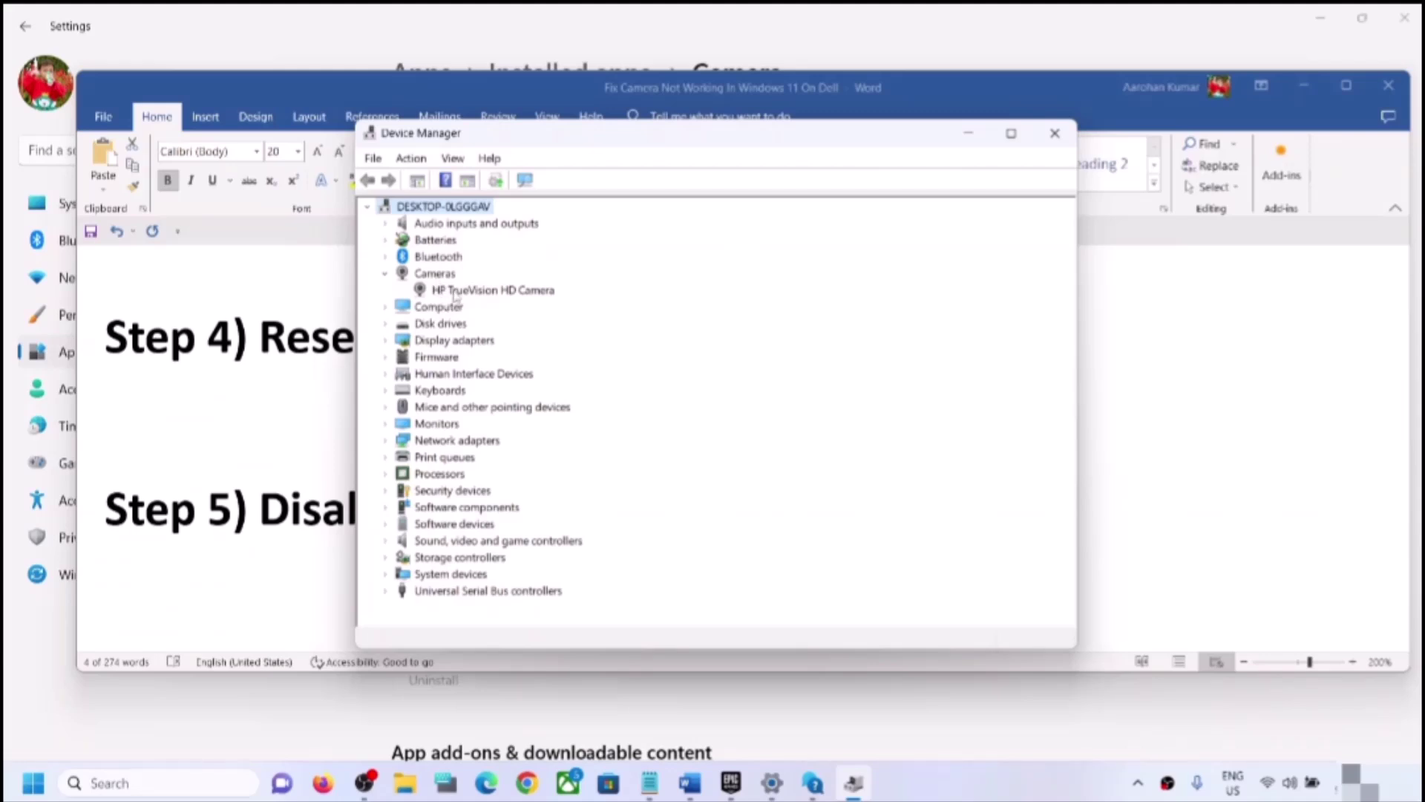
# Disable the HP TrueVision HD Camera device and confirm the action
pyautogui.click(486, 291)
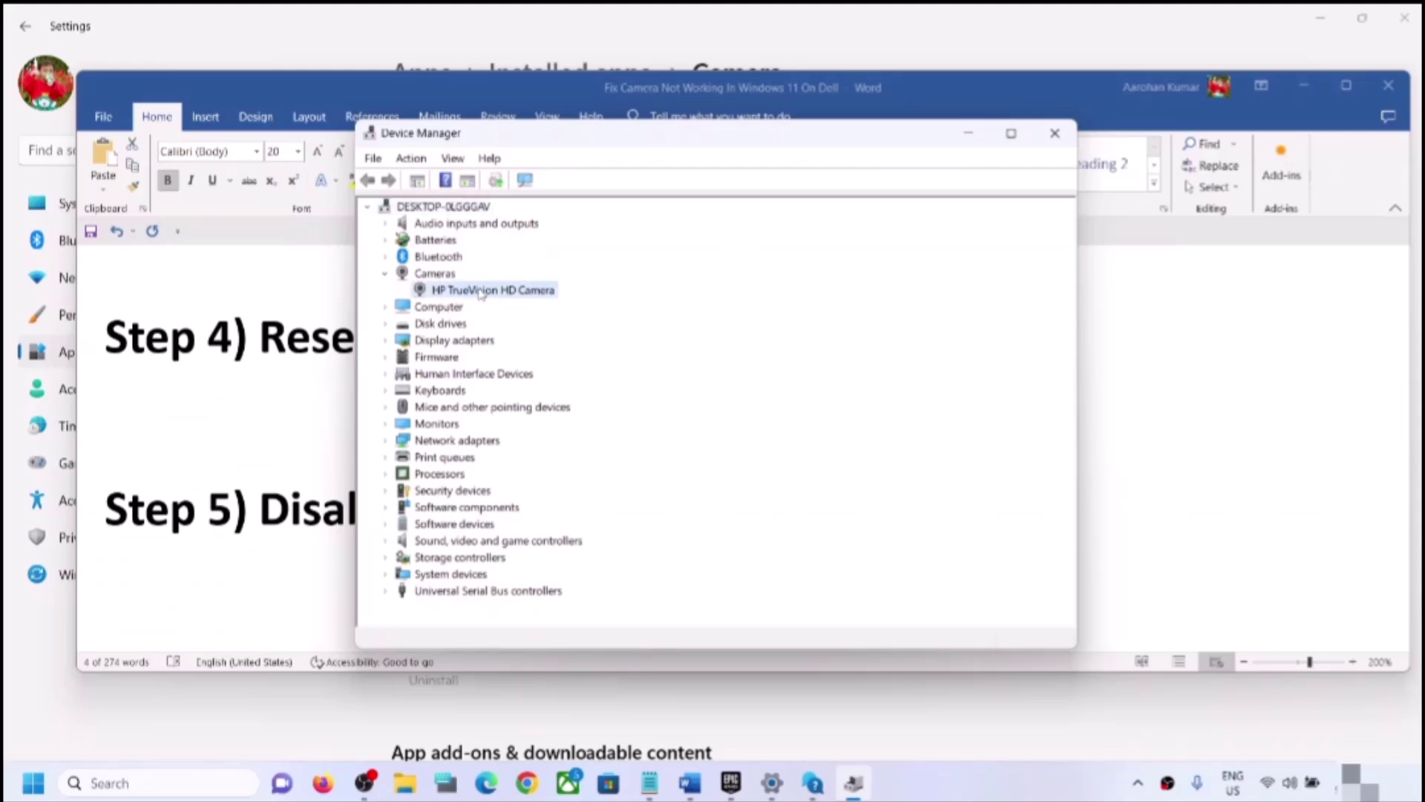
pyautogui.rightClick(481, 291)
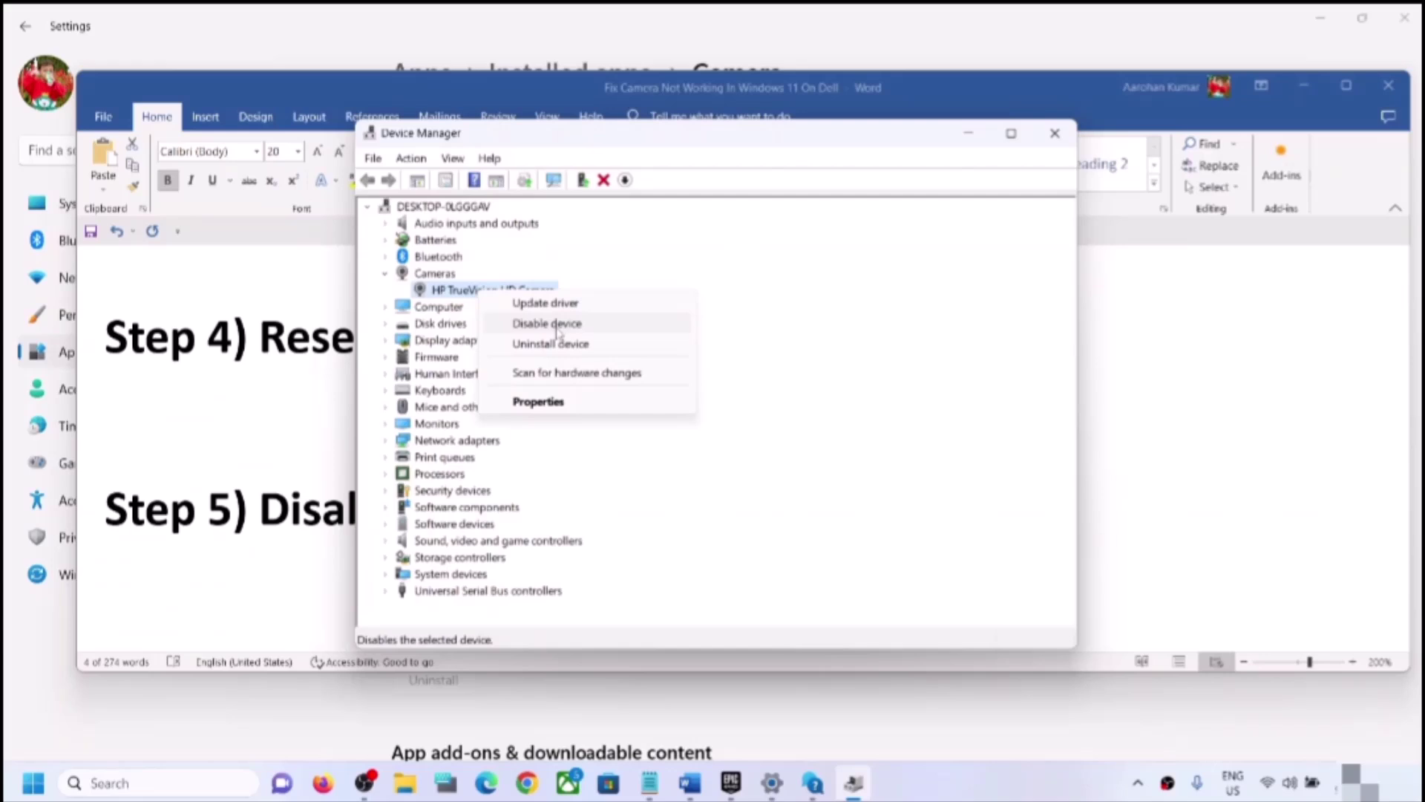
pyautogui.click(559, 331)
pyautogui.click(769, 419)
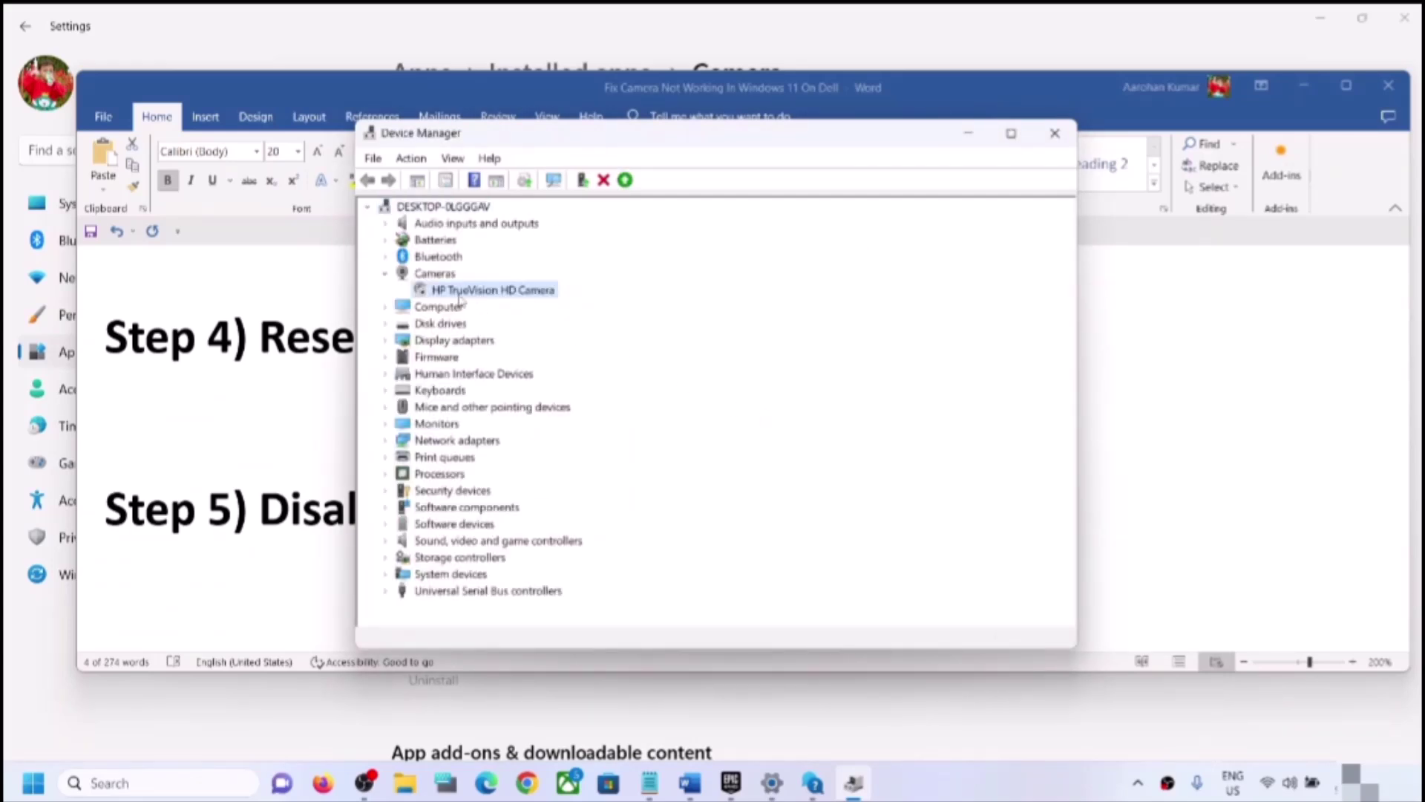
# Enable the HP TrueVision HD Camera device again and close Device Manager
pyautogui.rightClick(461, 294)
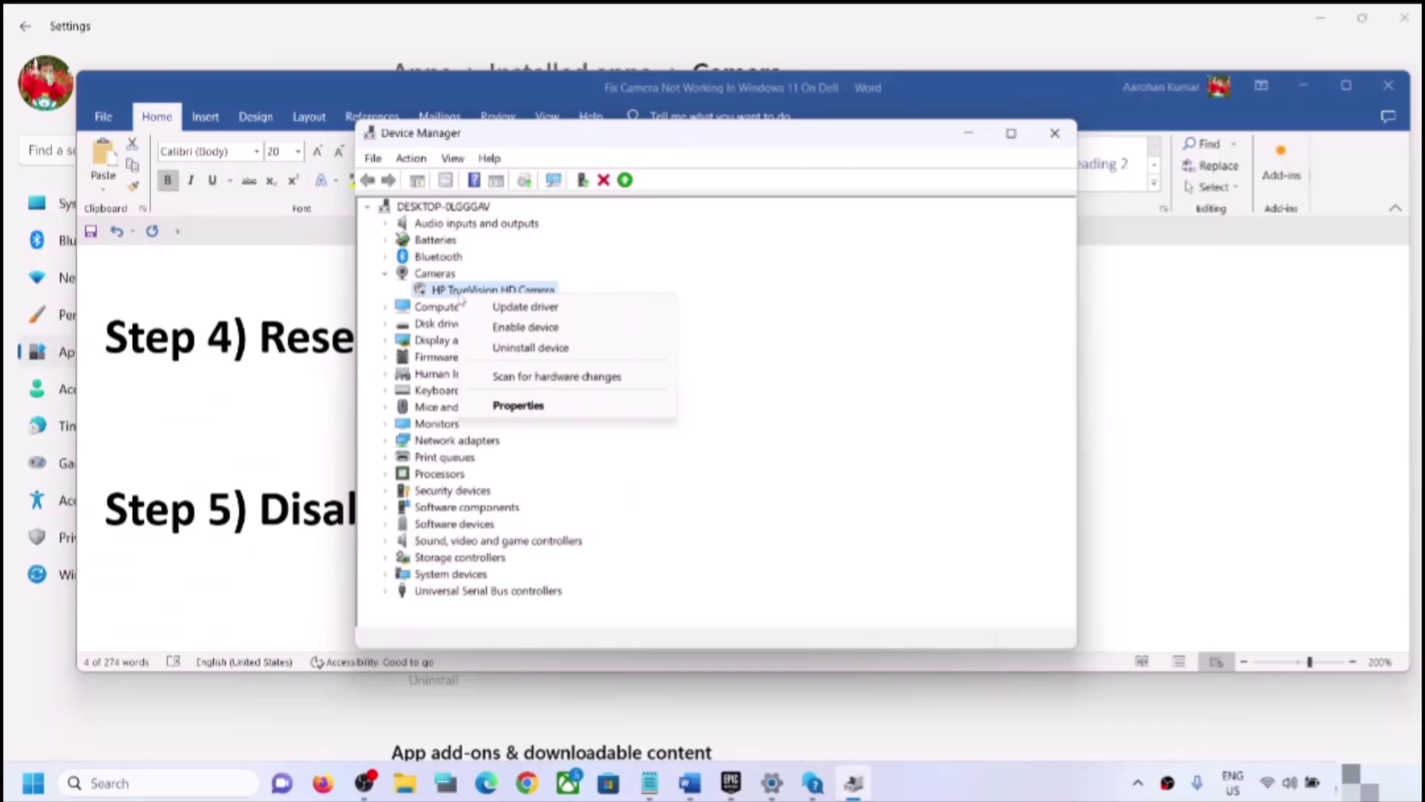
pyautogui.click(547, 330)
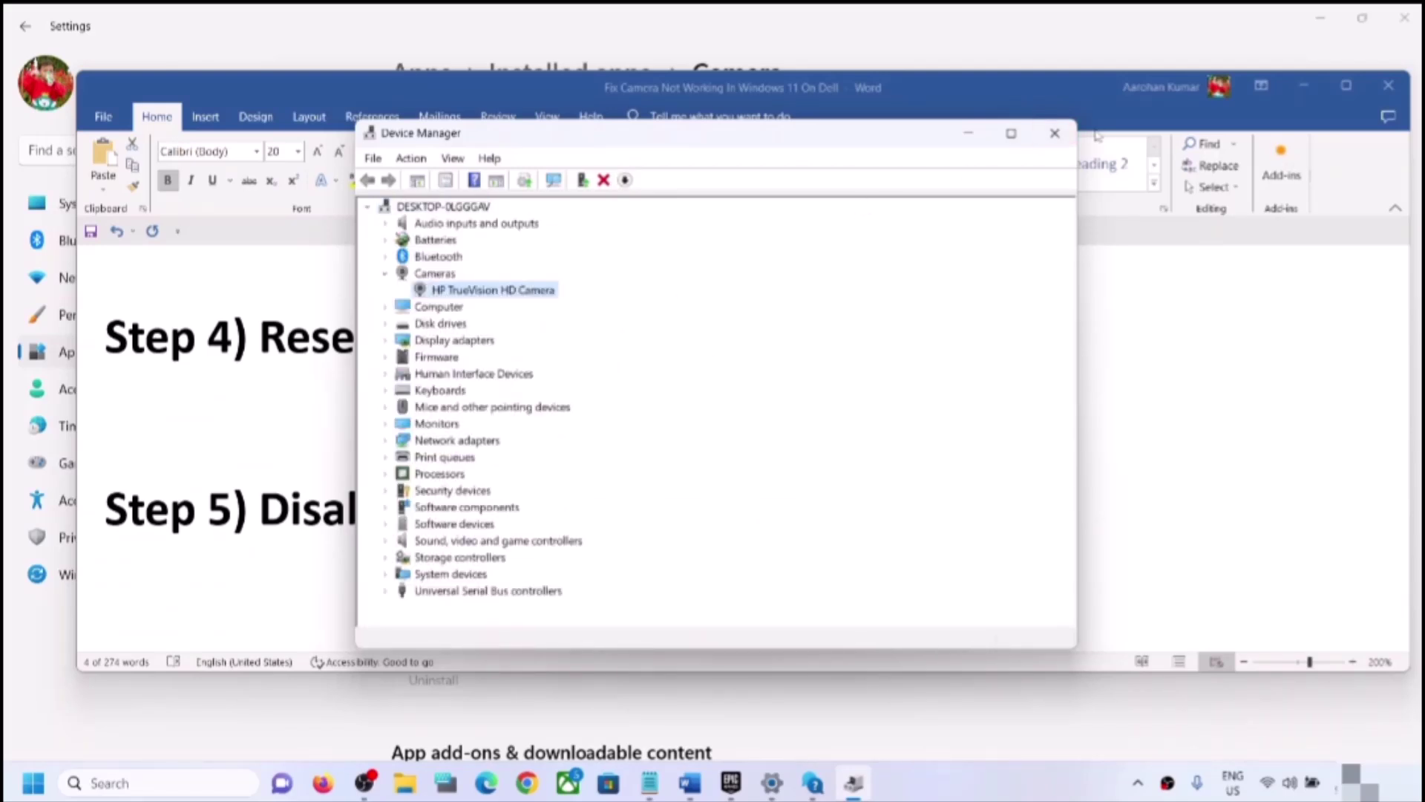
pyautogui.click(1055, 133)
# Highlight "Allow Camera and browser access in your antivirus program" in Step 6 of the document
pyautogui.scroll(-2, 605, 461)
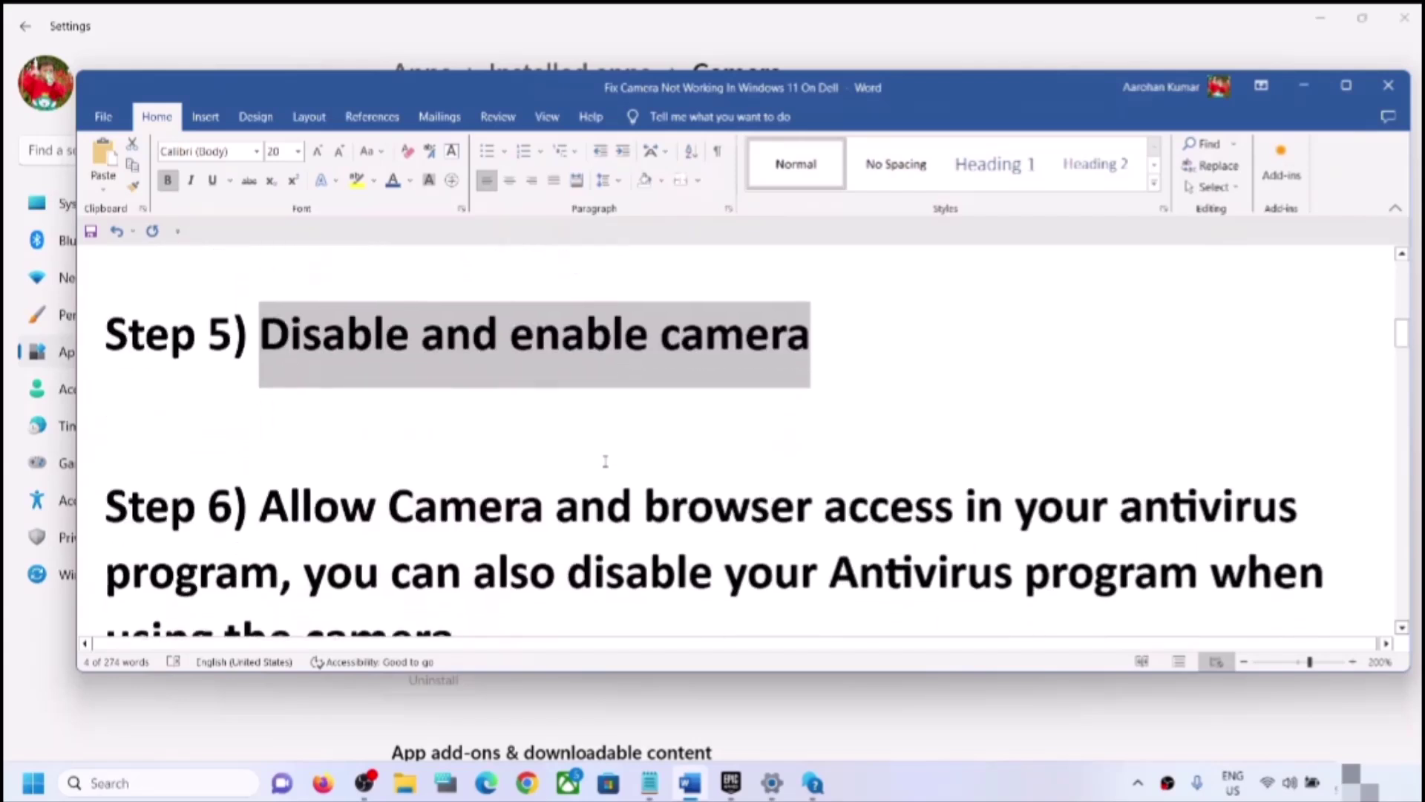
pyautogui.scroll(-2, 605, 461)
pyautogui.moveTo(285, 416); pyautogui.dragTo(268, 496)
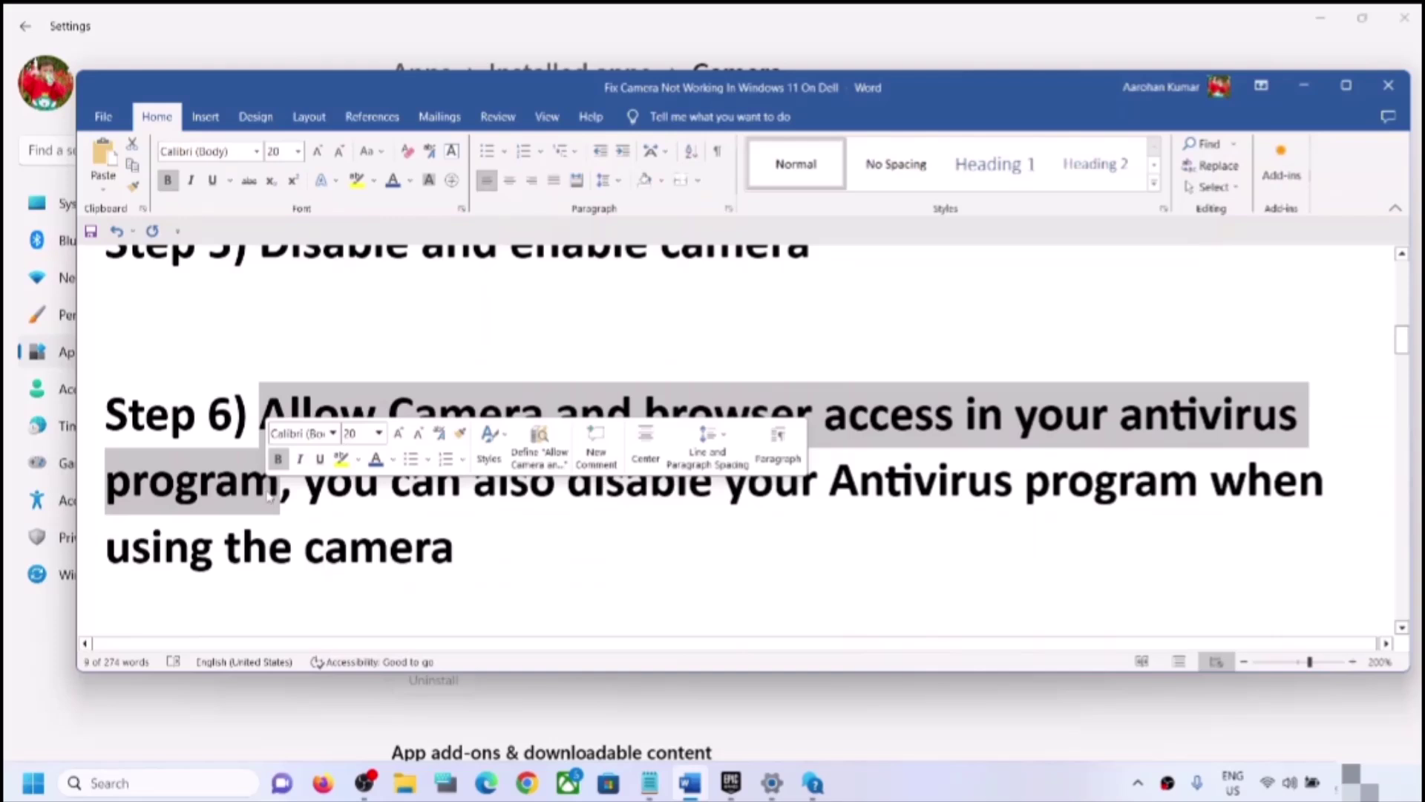
pyautogui.click(379, 481)
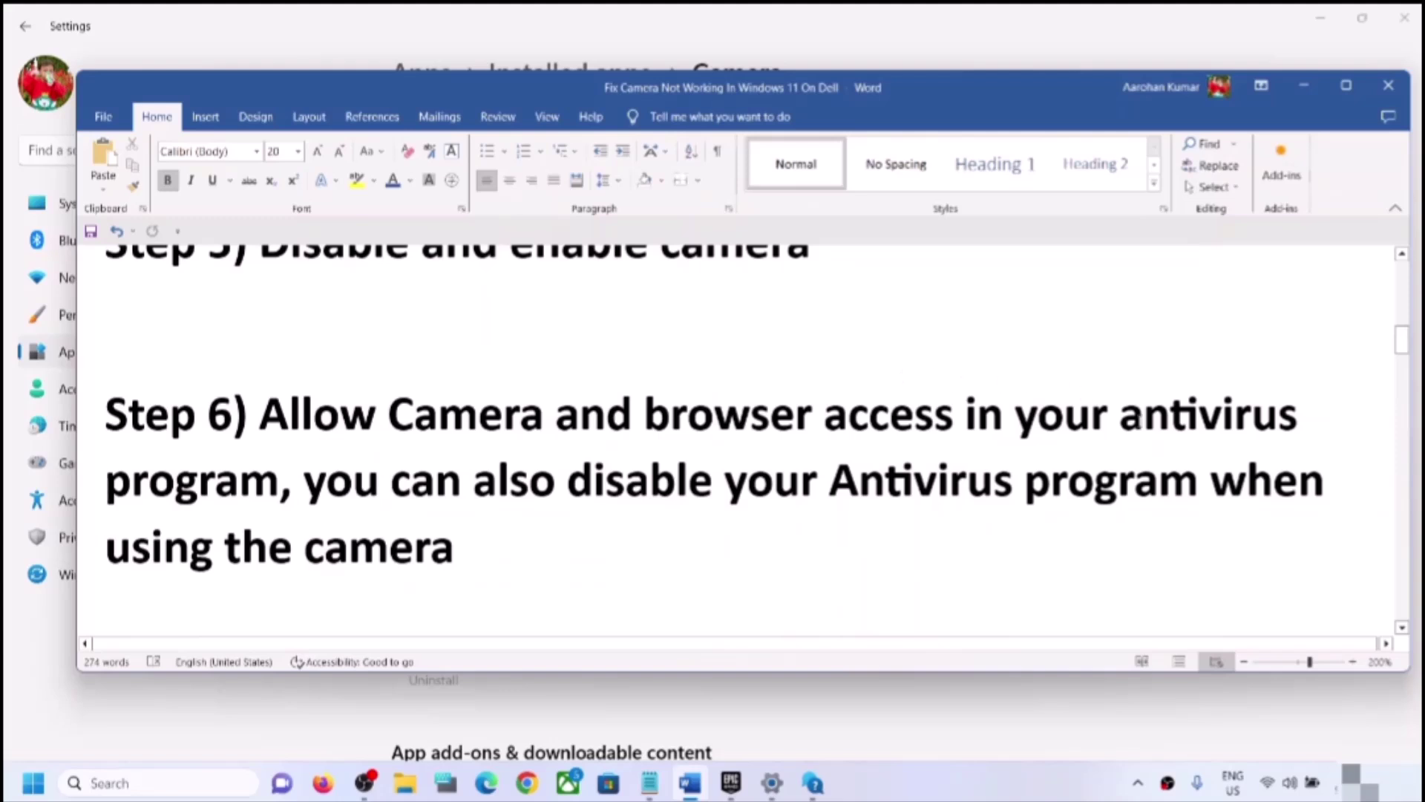
pyautogui.moveTo(1122, 416); pyautogui.dragTo(282, 483)
pyautogui.moveTo(203, 483); pyautogui.dragTo(305, 462)
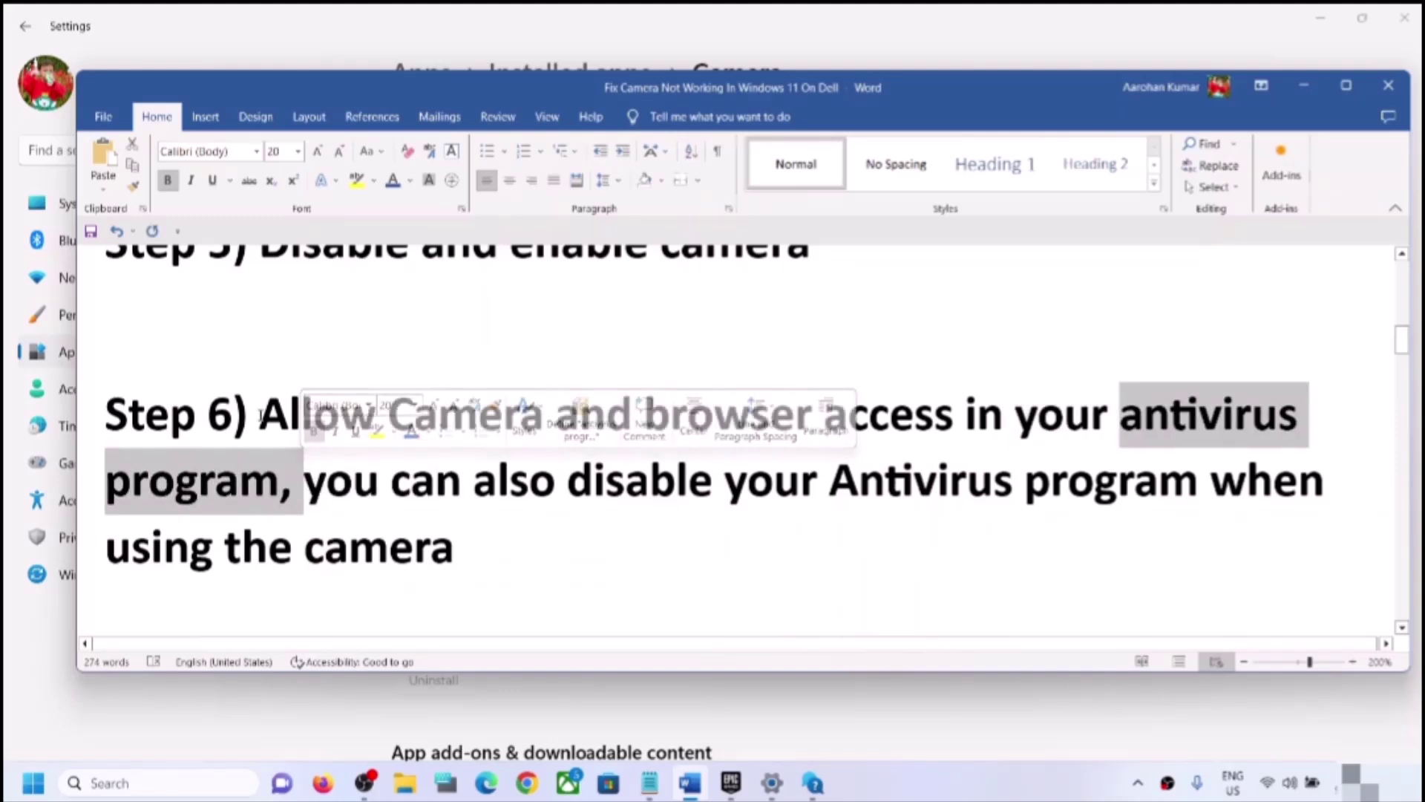
pyautogui.moveTo(260, 413); pyautogui.dragTo(280, 483)
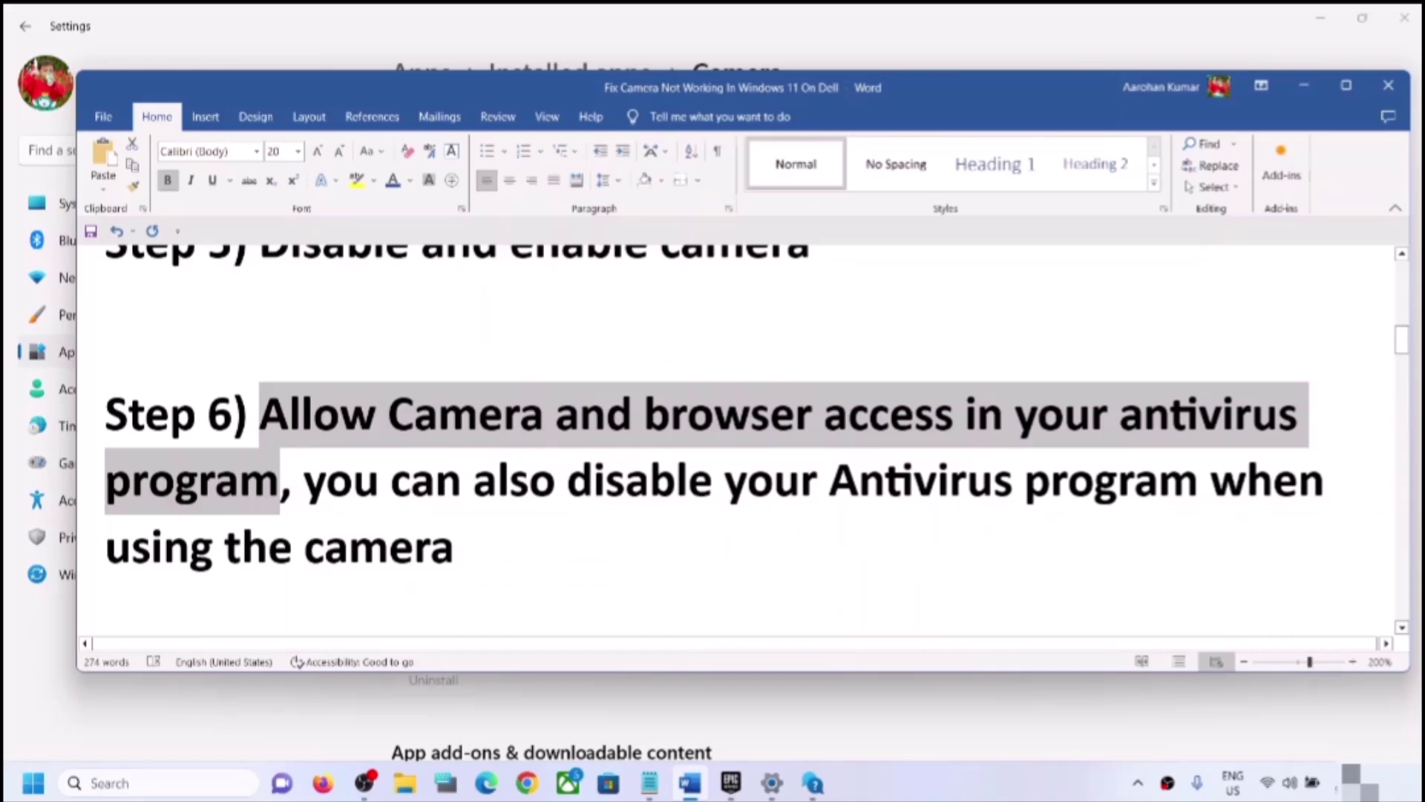
# Highlight the Step 6 advice about disabling the antivirus program when using the camera, then clear the selection
pyautogui.click(404, 481)
pyautogui.moveTo(305, 481); pyautogui.dragTo(455, 549)
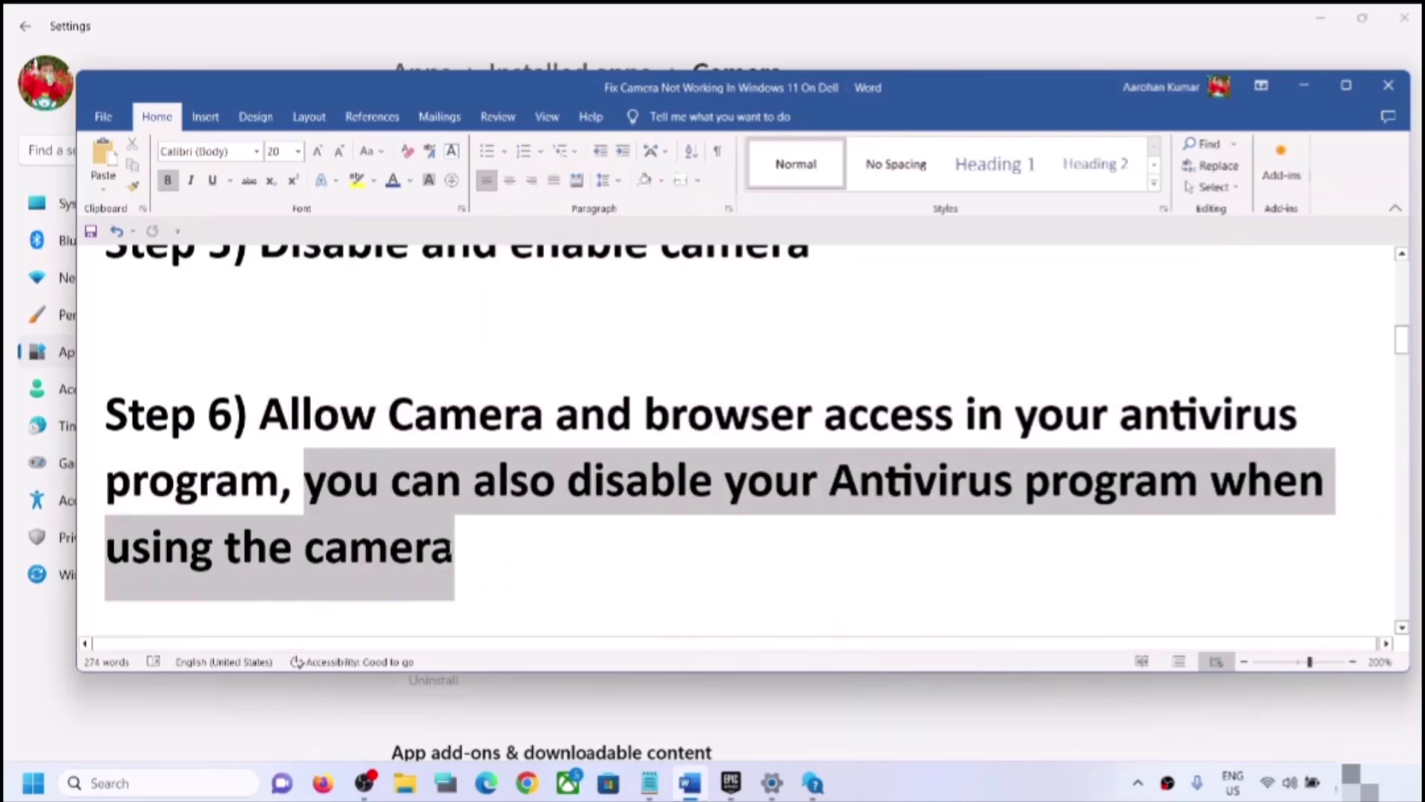
pyautogui.click(294, 547)
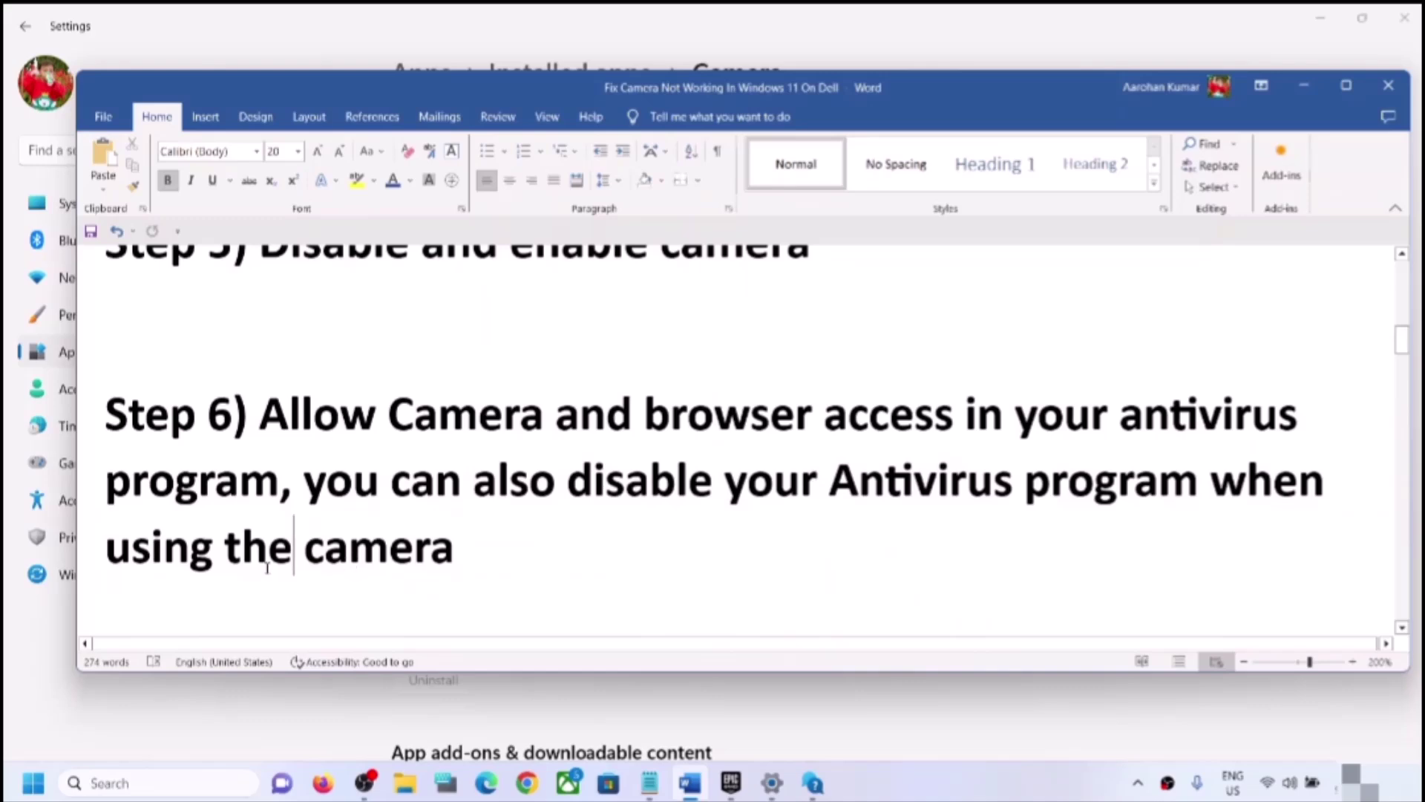
pyautogui.moveTo(105, 549); pyautogui.dragTo(454, 549)
pyautogui.moveTo(304, 481); pyautogui.dragTo(1023, 483)
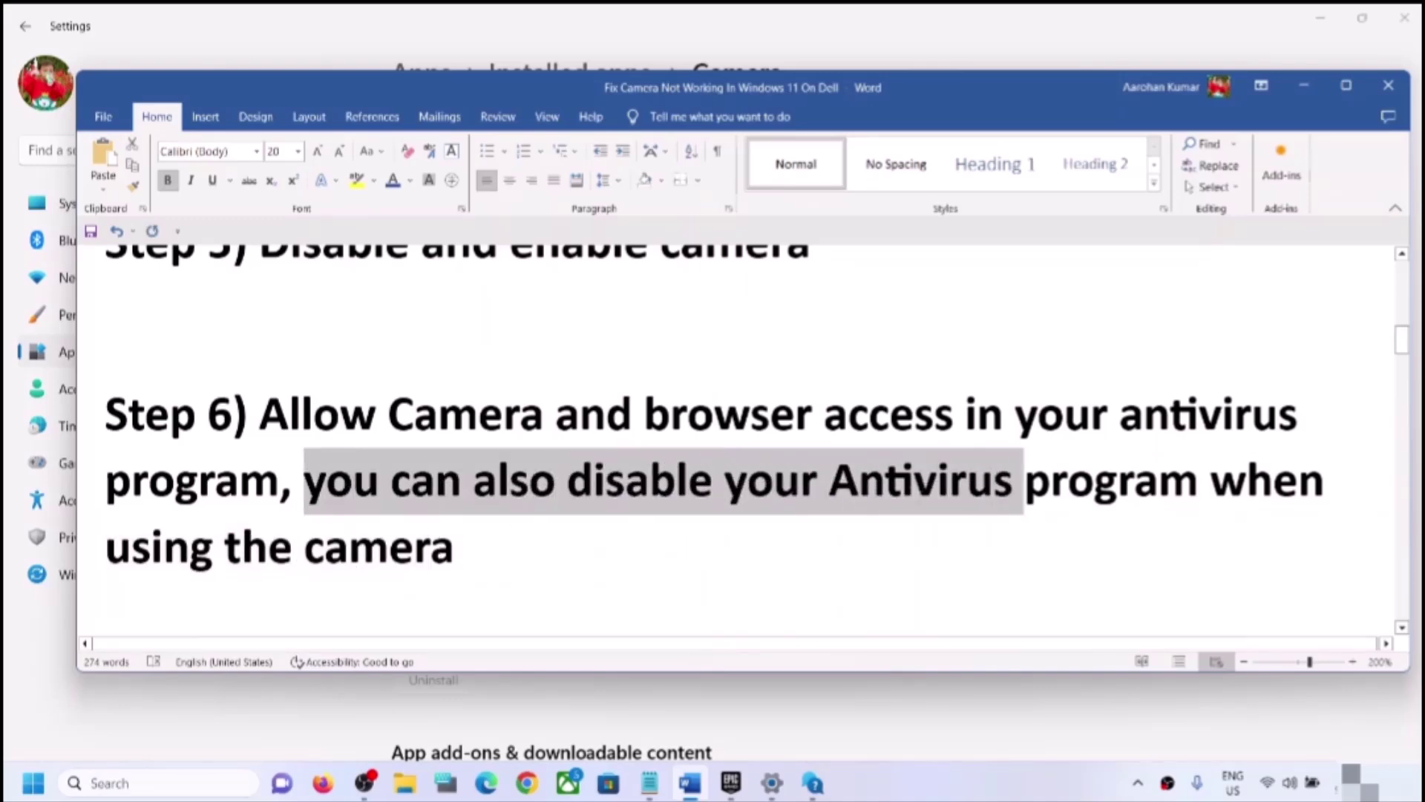
pyautogui.click(270, 507)
# Highlight the path C:\Program Files\Realtek in Step 7 and open that folder in File Explorer
pyautogui.scroll(-5, 466, 483)
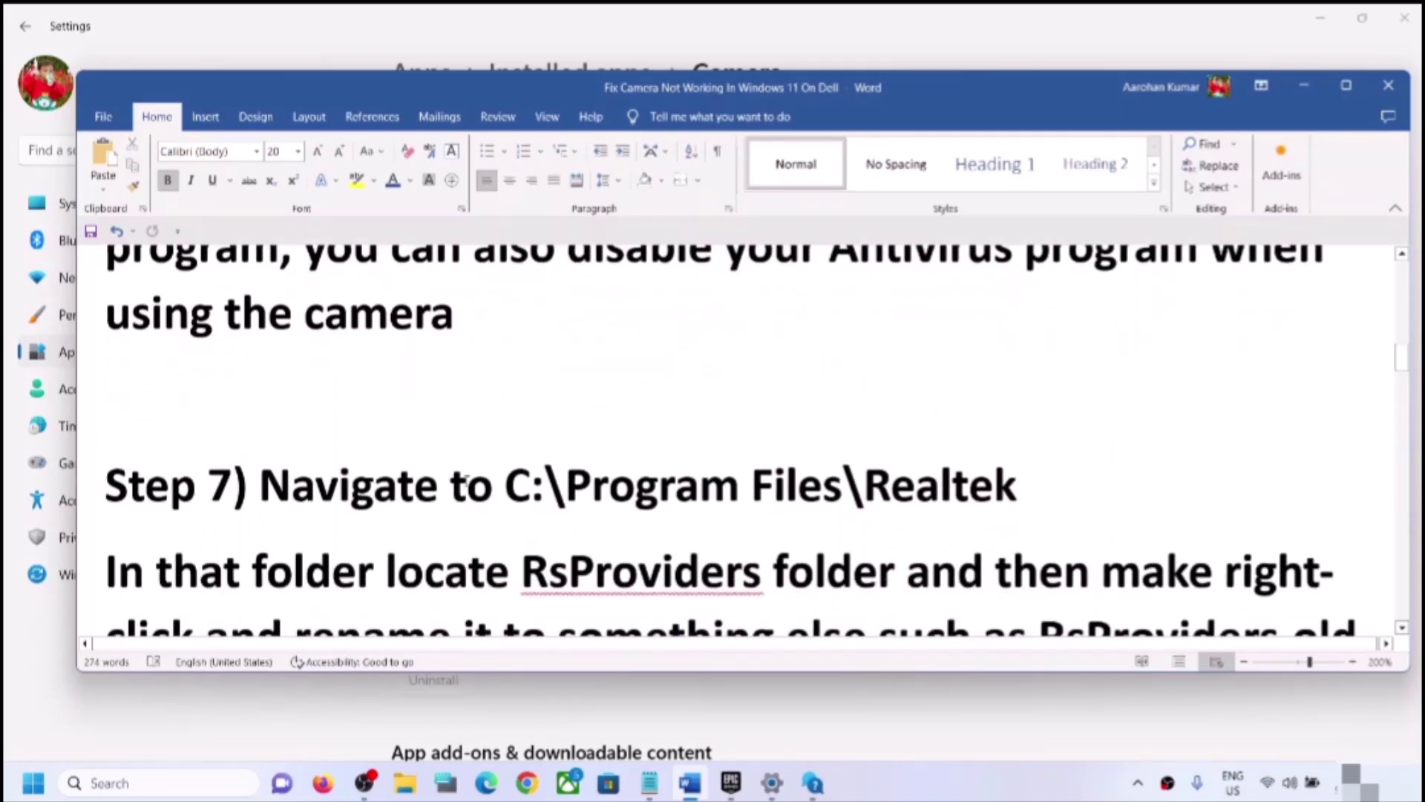
pyautogui.moveTo(506, 364); pyautogui.dragTo(1046, 367)
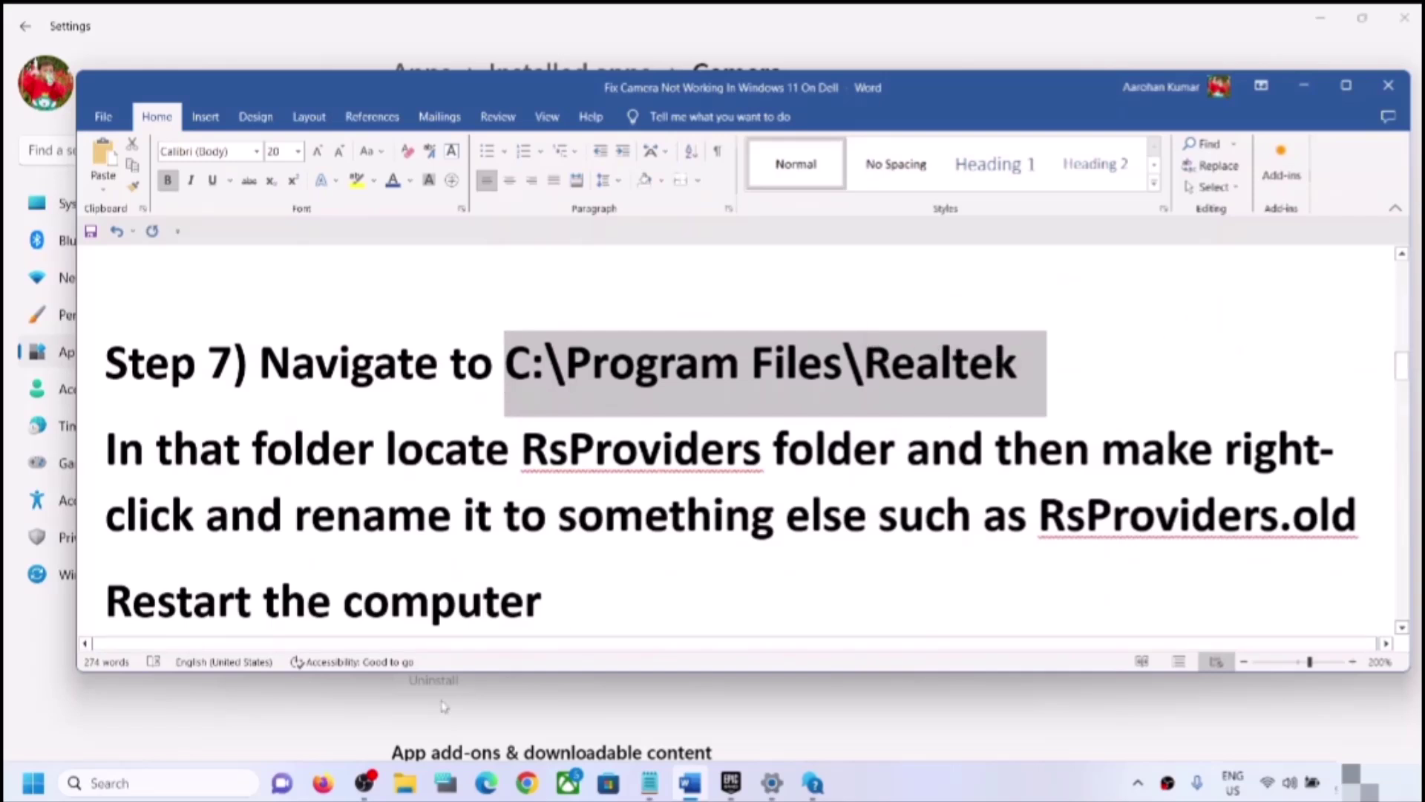
pyautogui.click(403, 787)
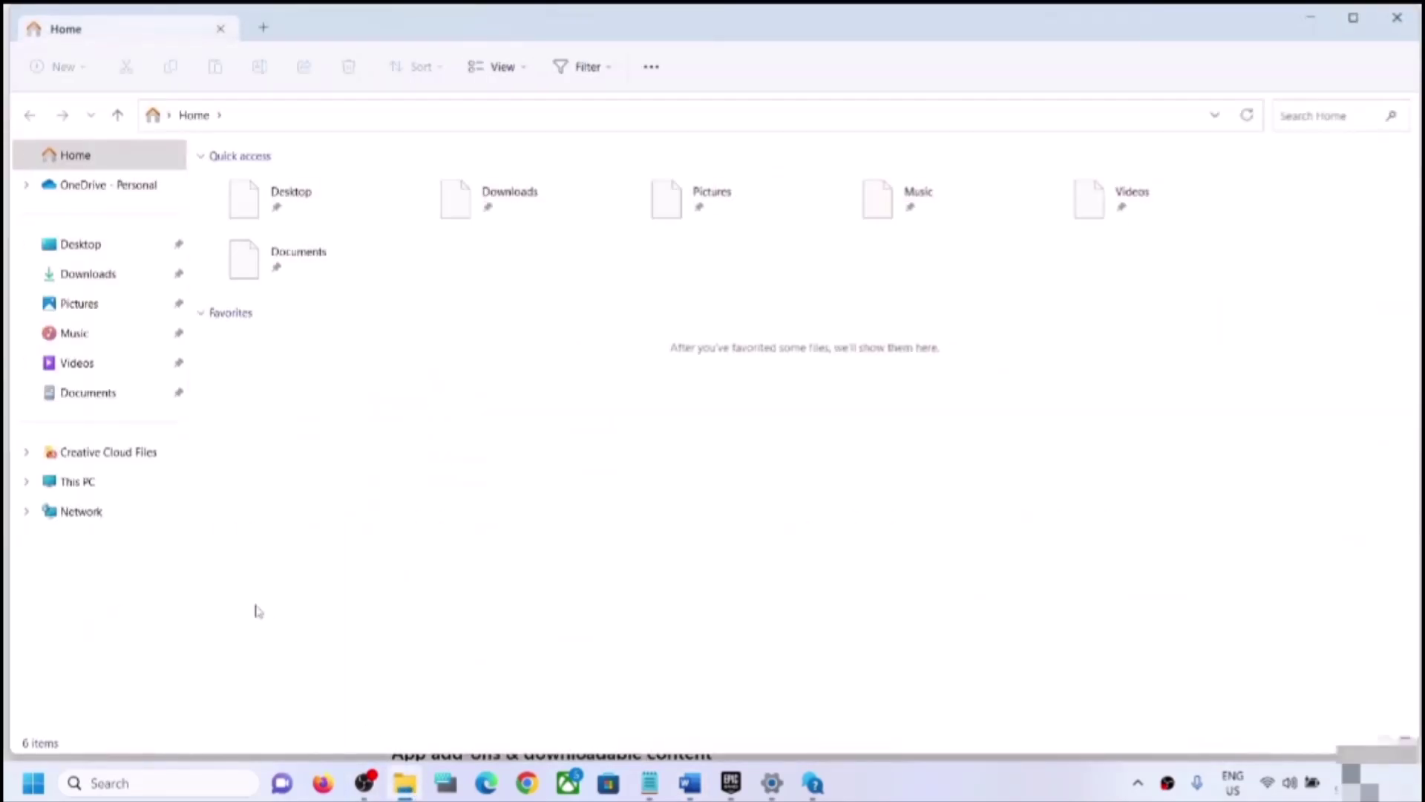
pyautogui.click(74, 482)
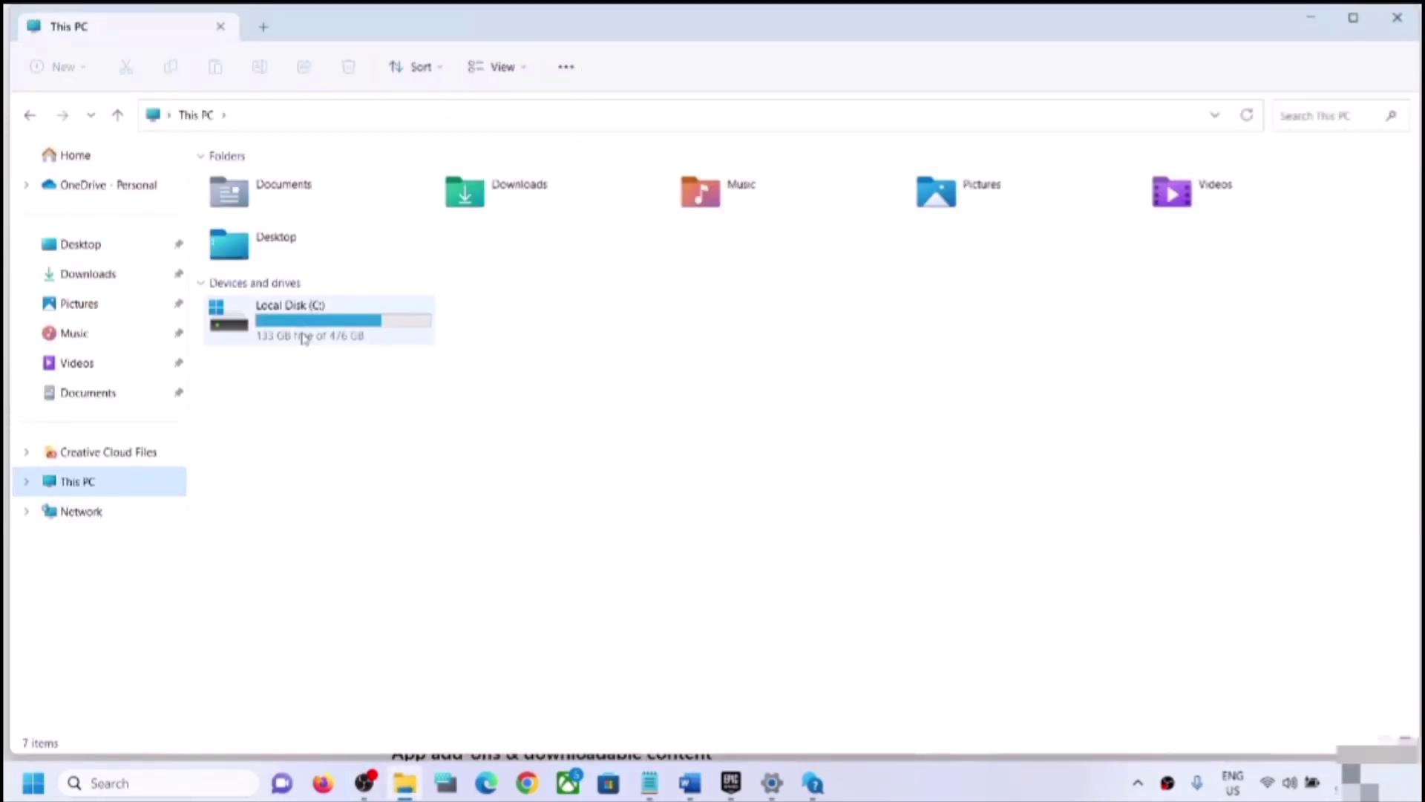
pyautogui.doubleClick(304, 338)
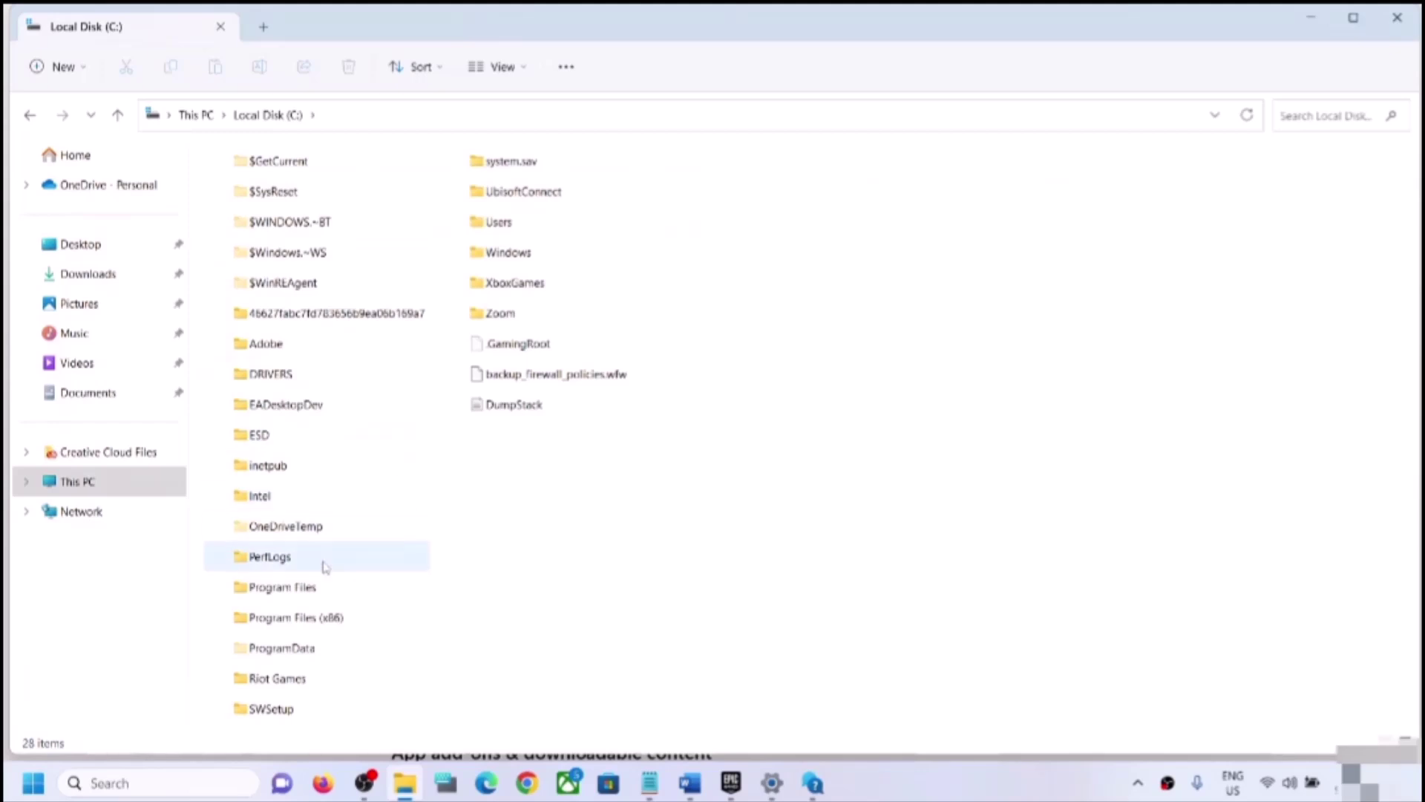
pyautogui.doubleClick(286, 586)
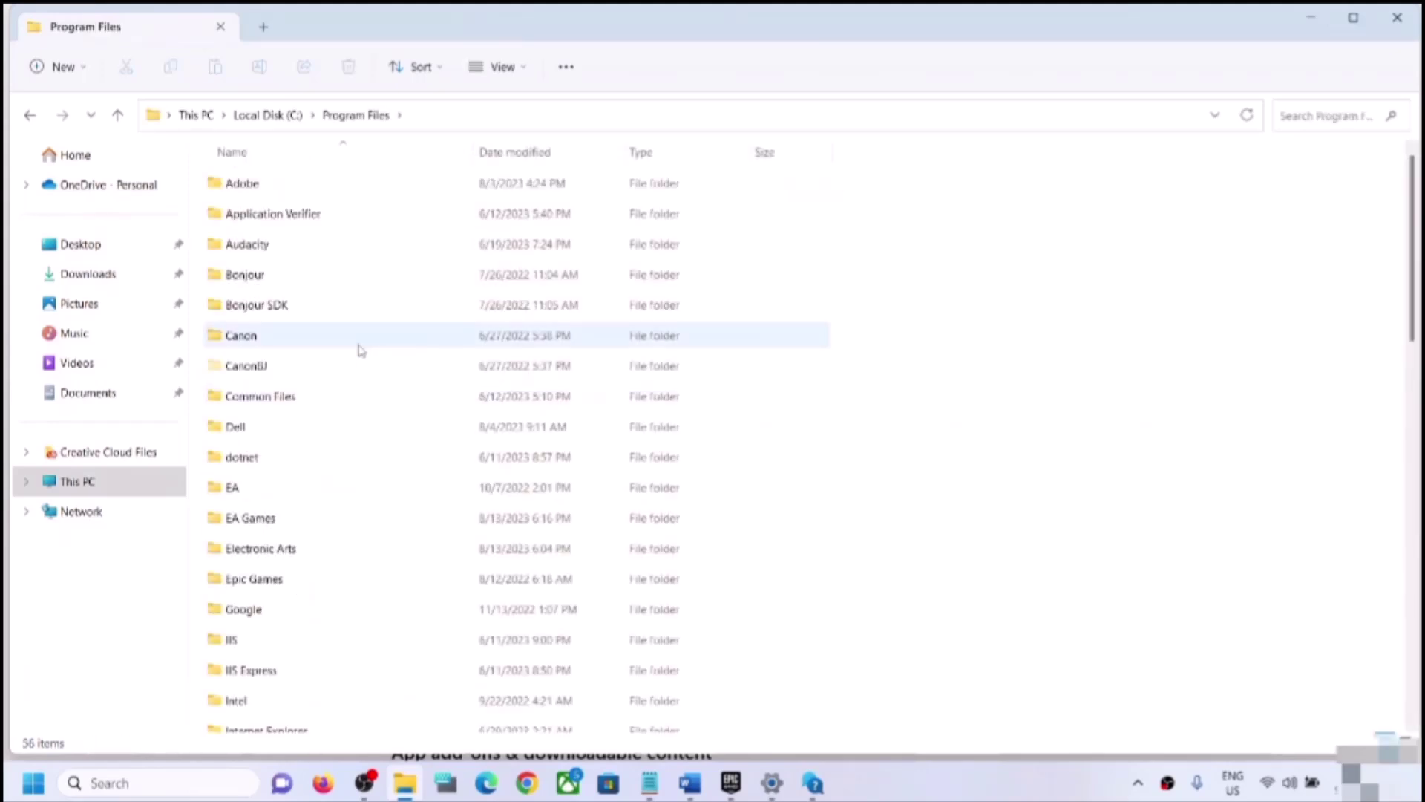
pyautogui.click(269, 530)
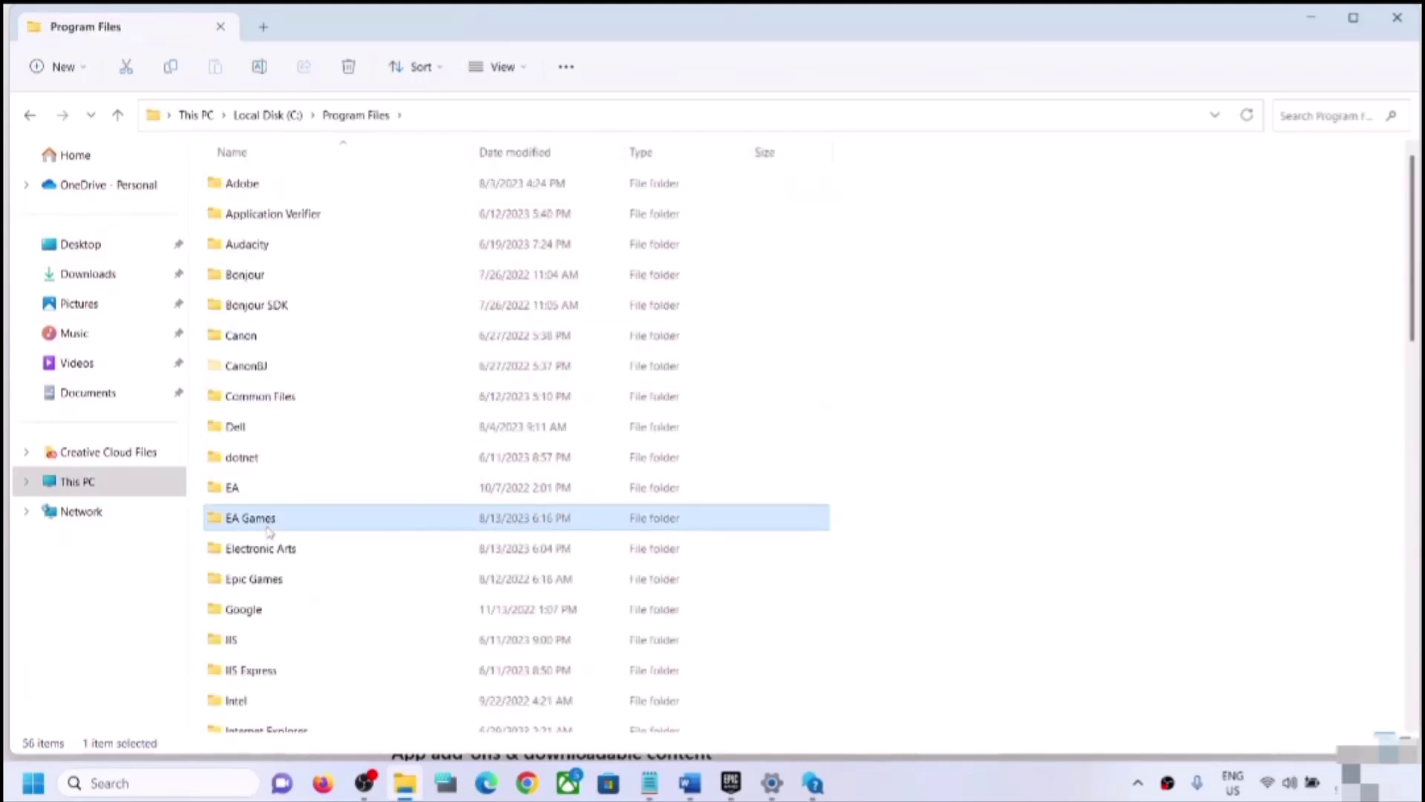
pyautogui.press('r')
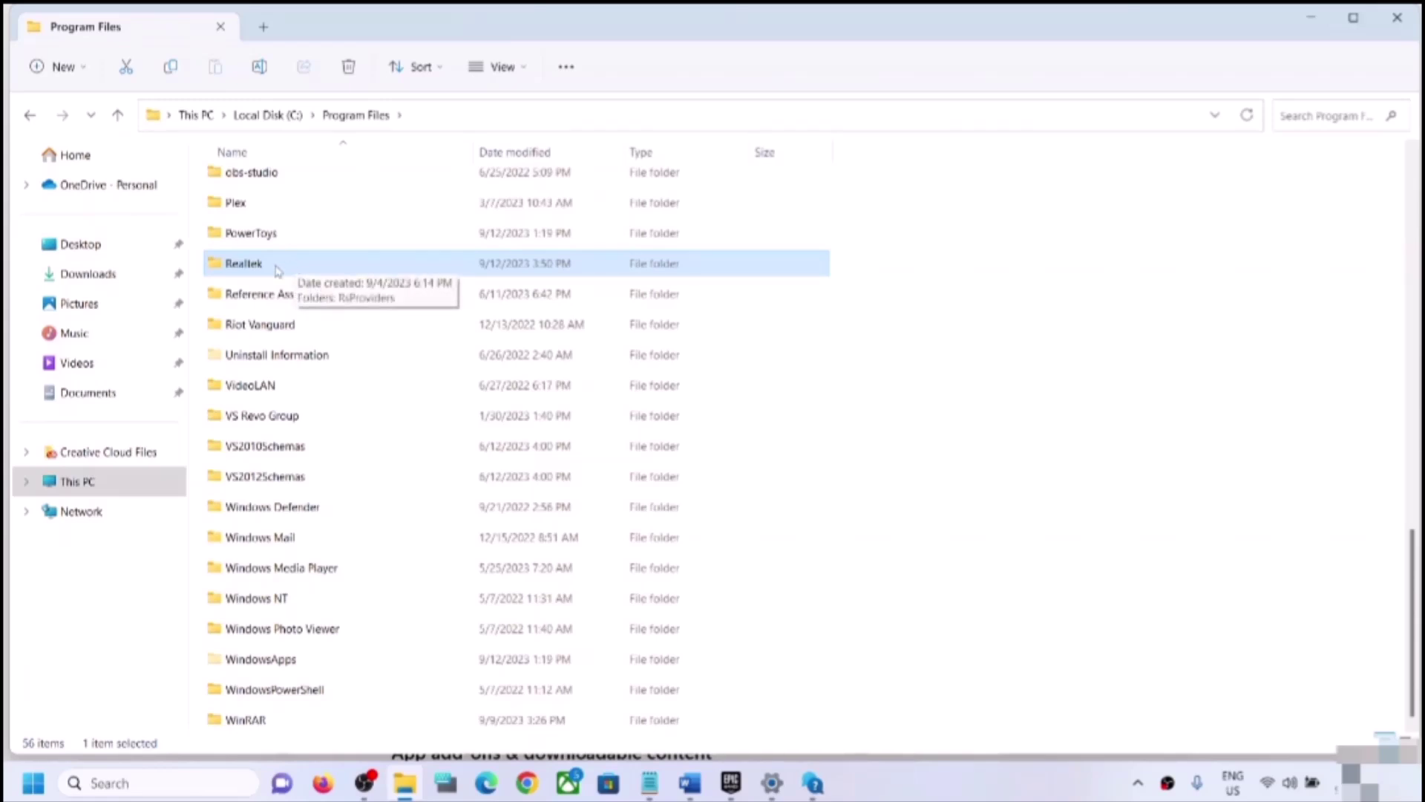
pyautogui.doubleClick(273, 267)
# Rename the RsProviders folder to RsProviders.old
pyautogui.click(245, 188)
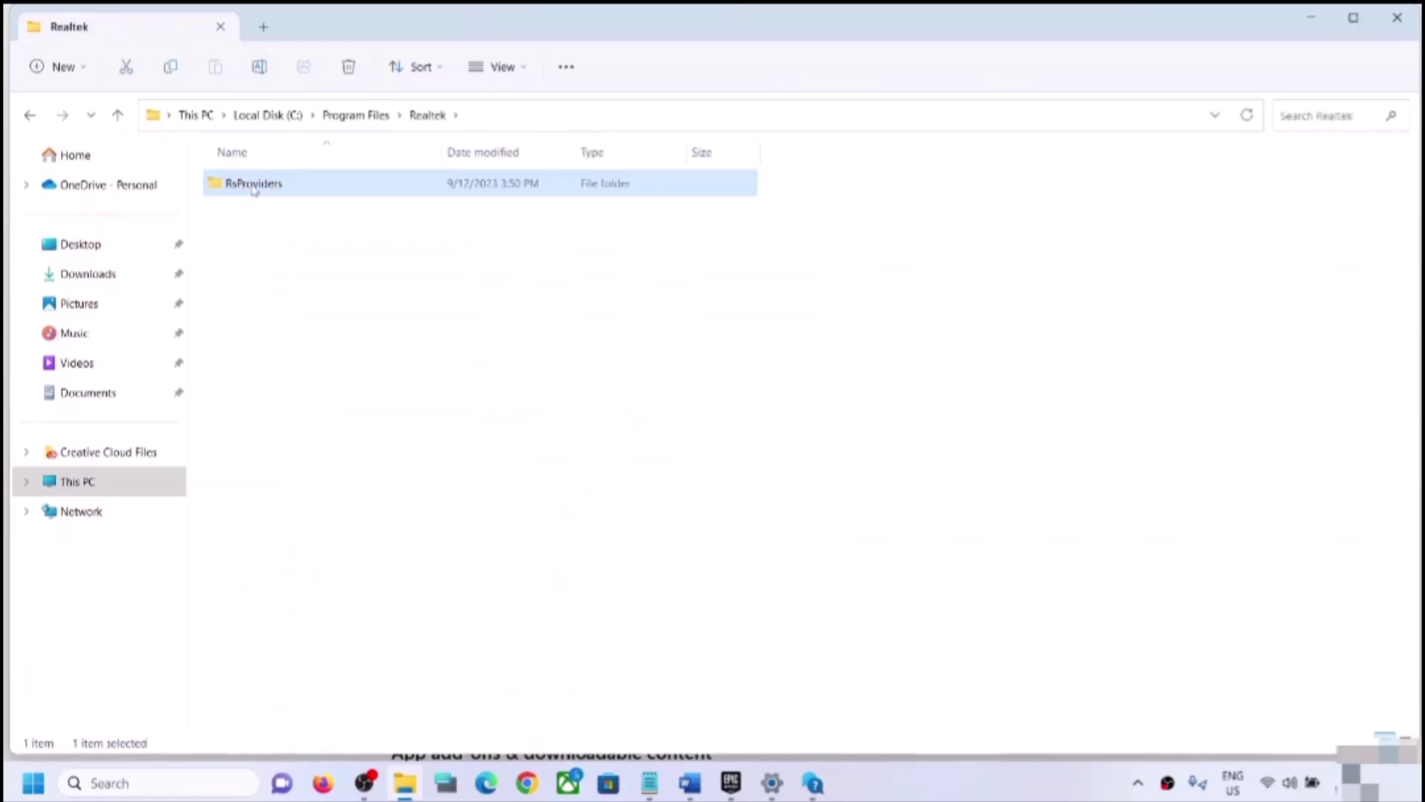
pyautogui.rightClick(261, 190)
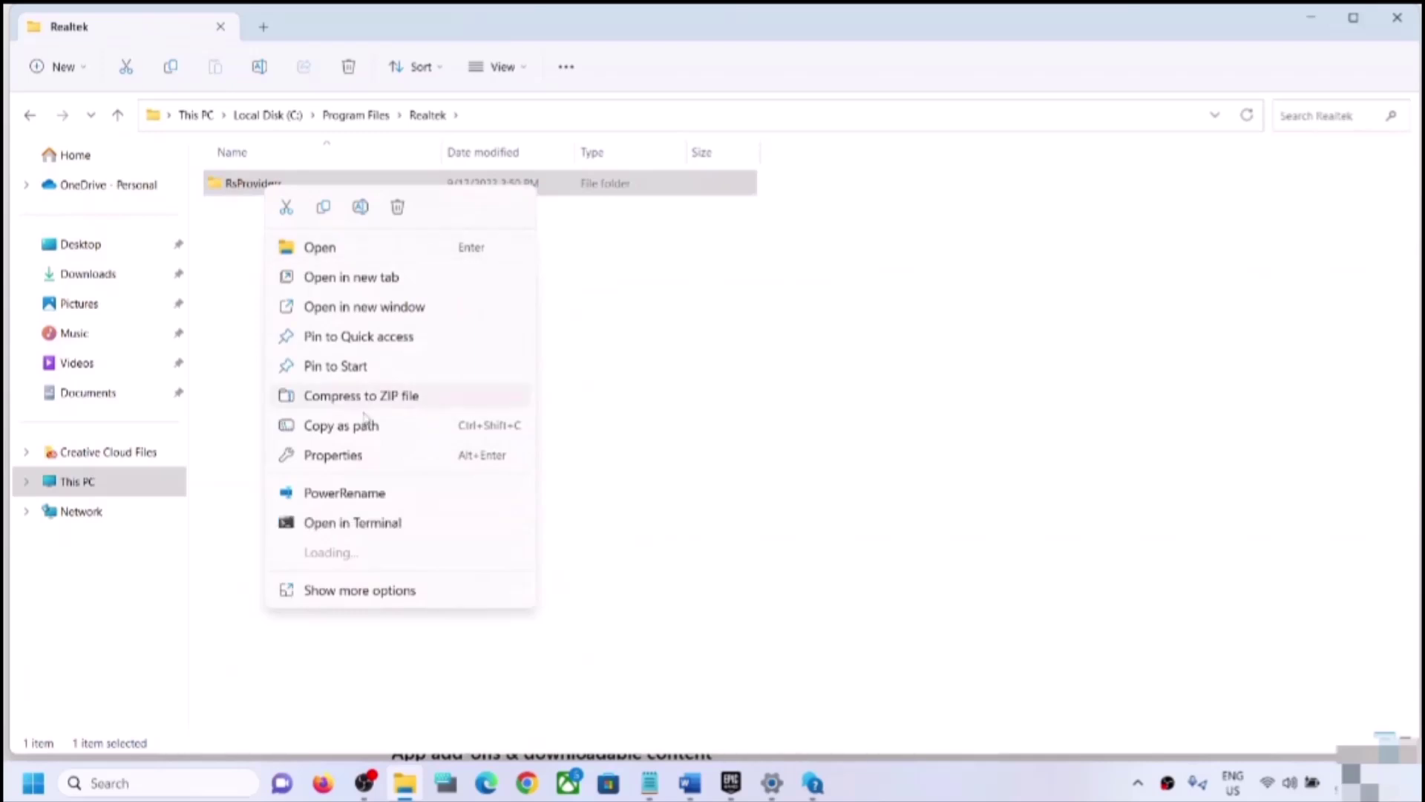
pyautogui.click(360, 208)
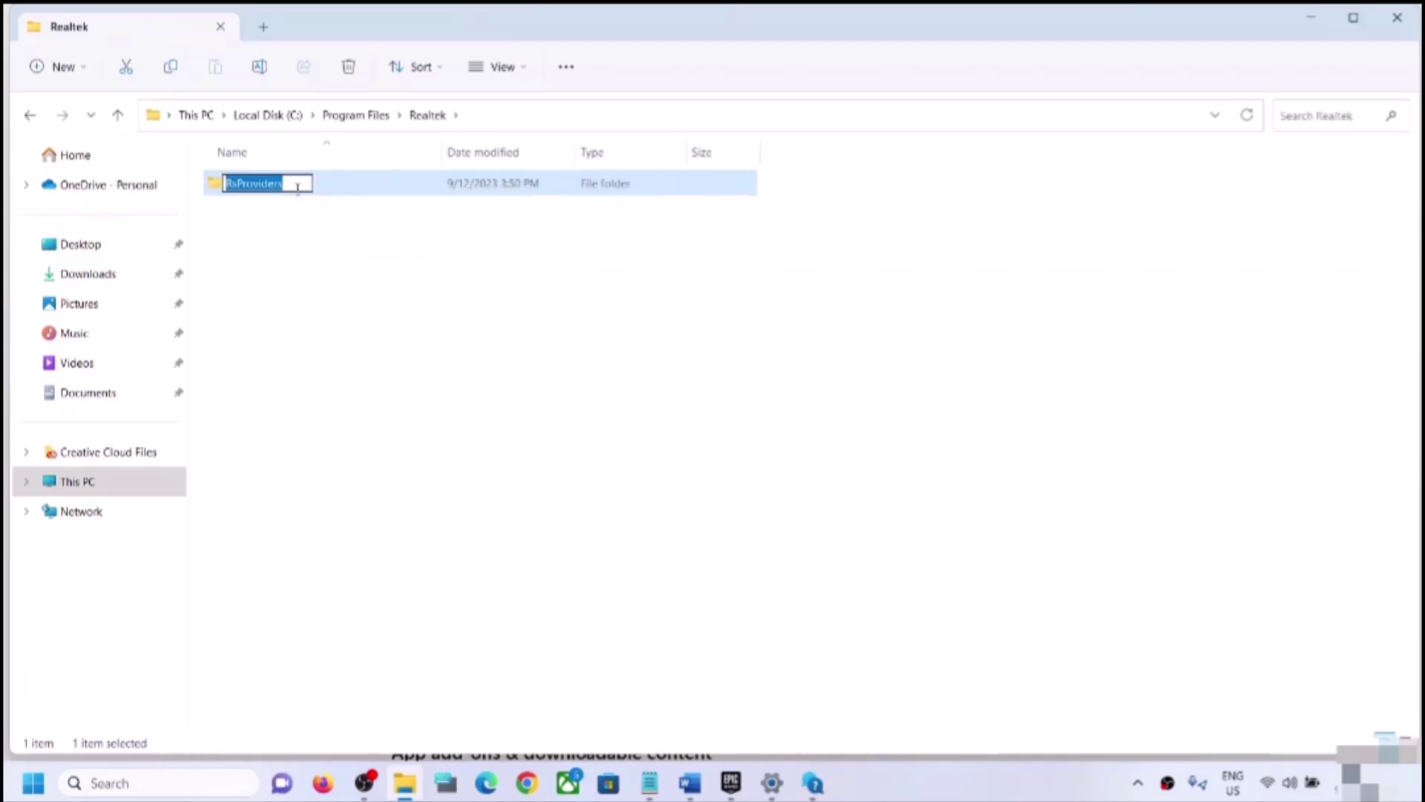
pyautogui.click(296, 188)
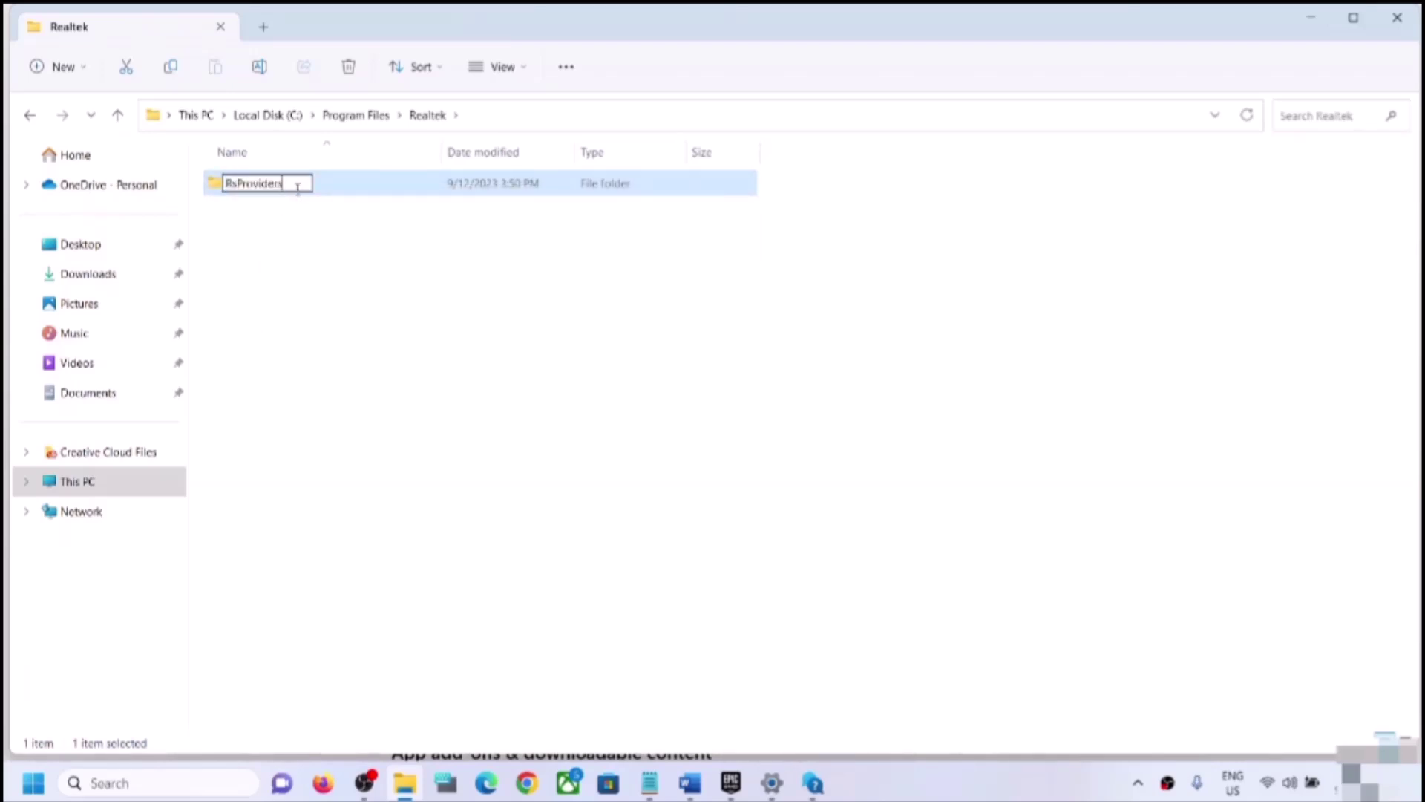
pyautogui.write('.old')
pyautogui.click(469, 317)
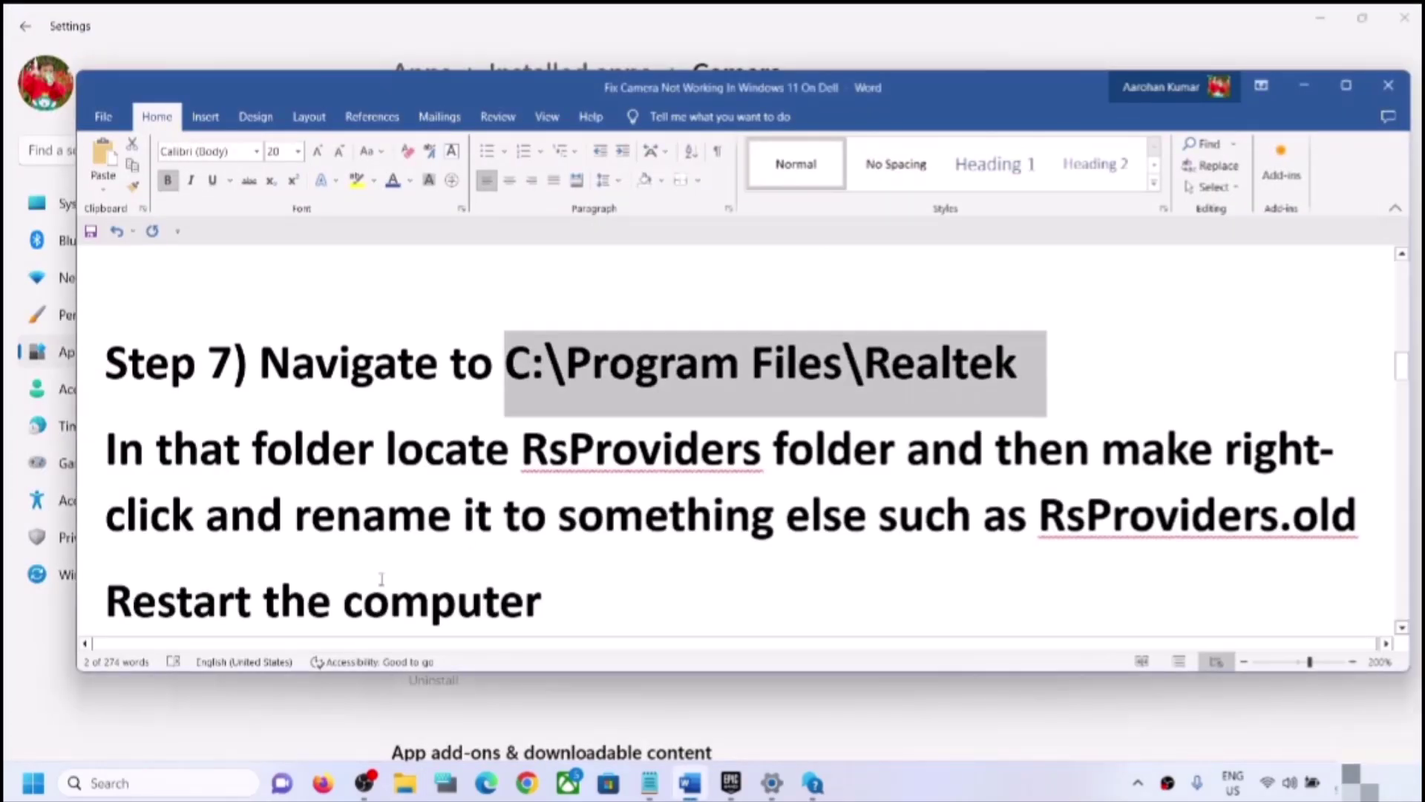
# Show the Restart option among the power options, then dismiss it without restarting
pyautogui.press('super')
pyautogui.click(542, 718)
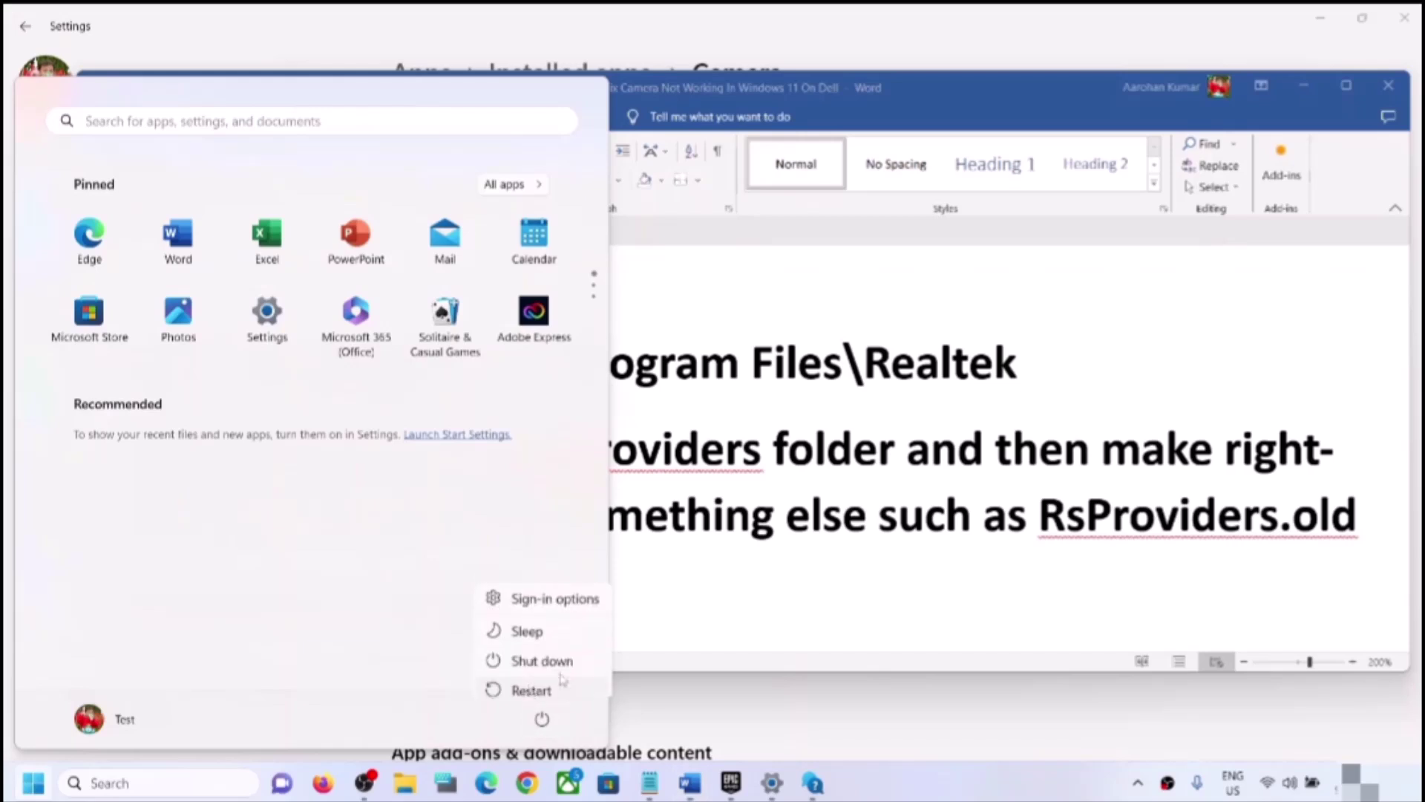
pyautogui.press('Escape')
pyautogui.press('Escape')
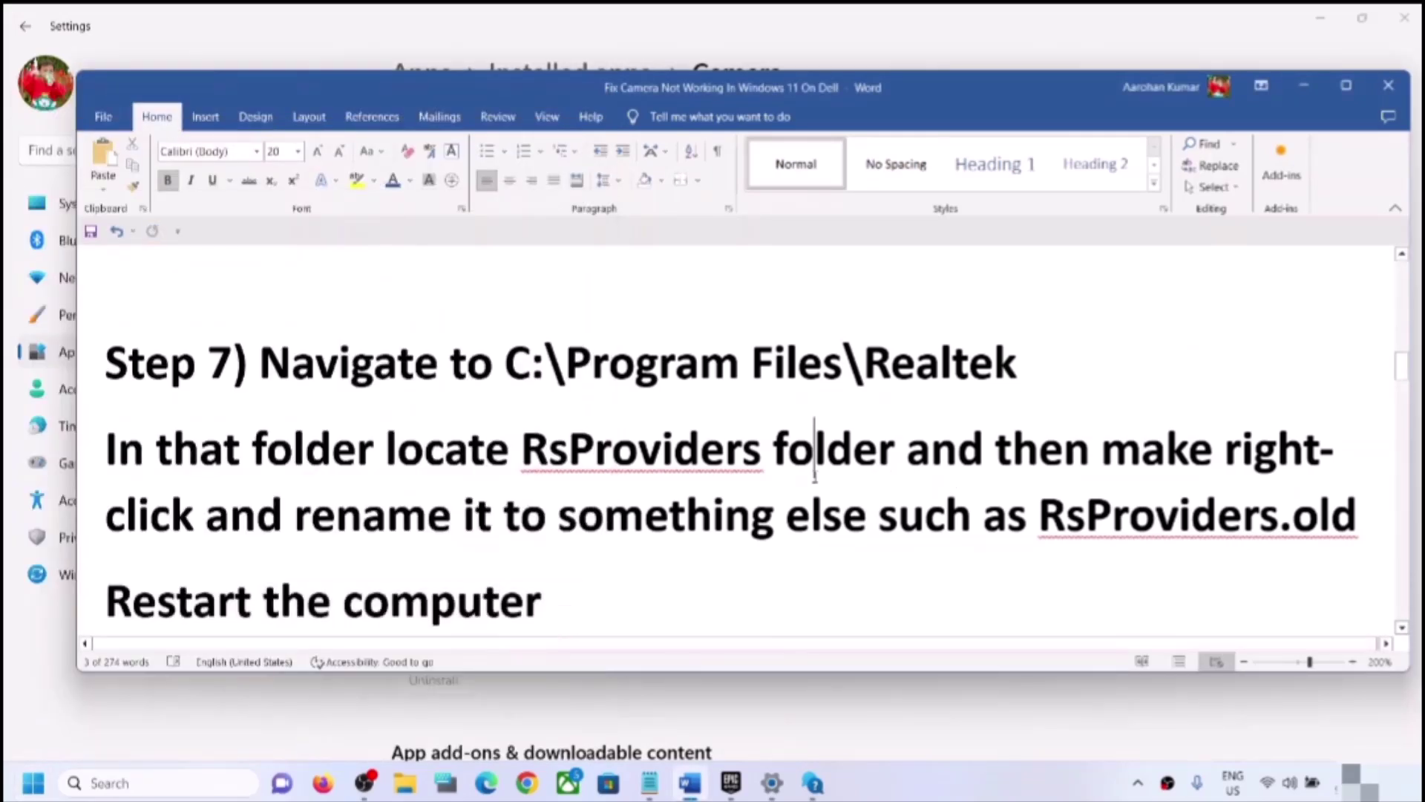
# Highlight the Step 7 instructions on navigating to C:\Program Files\Realtek and renaming the folder
pyautogui.moveTo(398, 368); pyautogui.dragTo(1015, 367)
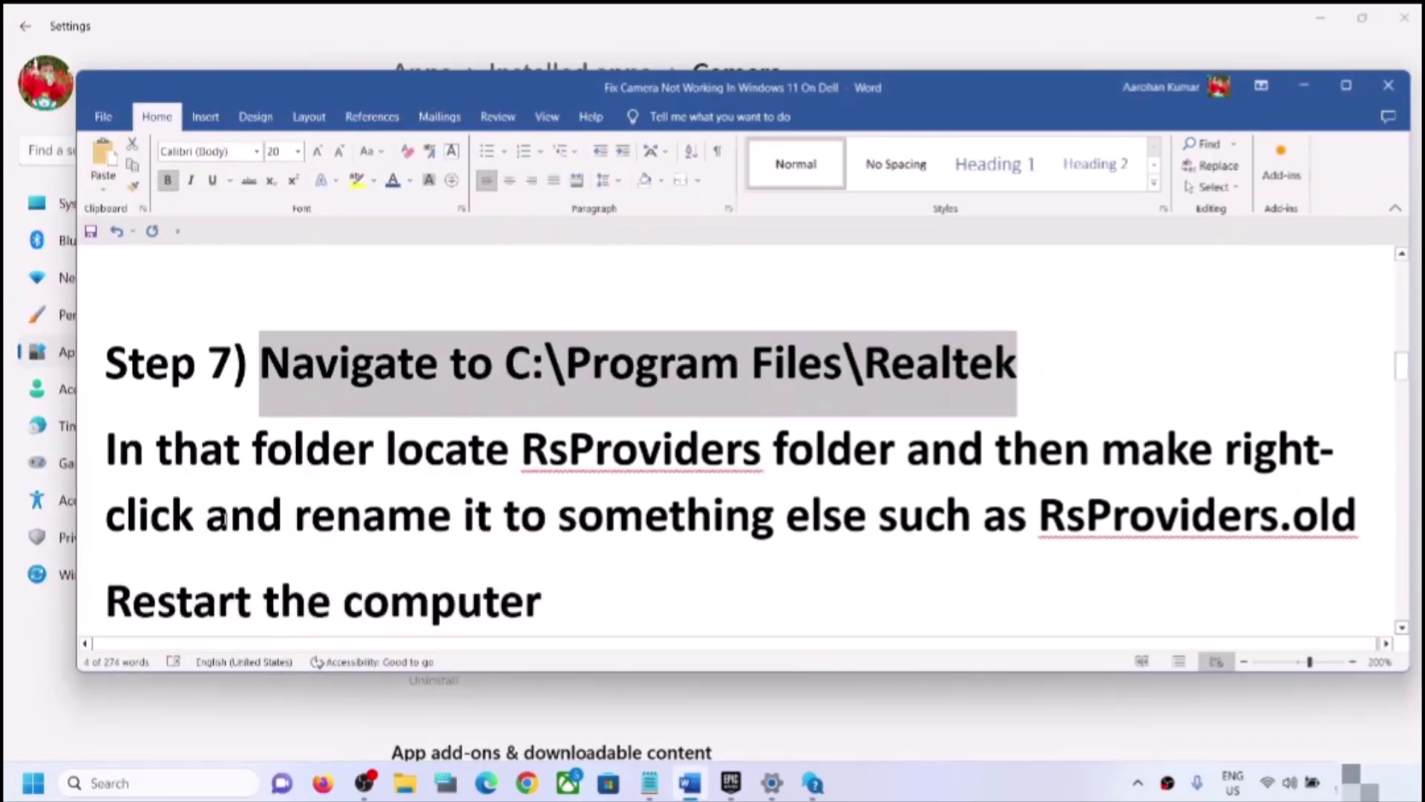
pyautogui.moveTo(209, 516); pyautogui.dragTo(603, 516)
# Highlight the Step 8 advice that Fn+F6 enables the camera on a few MSI laptop models
pyautogui.scroll(-3, 345, 558)
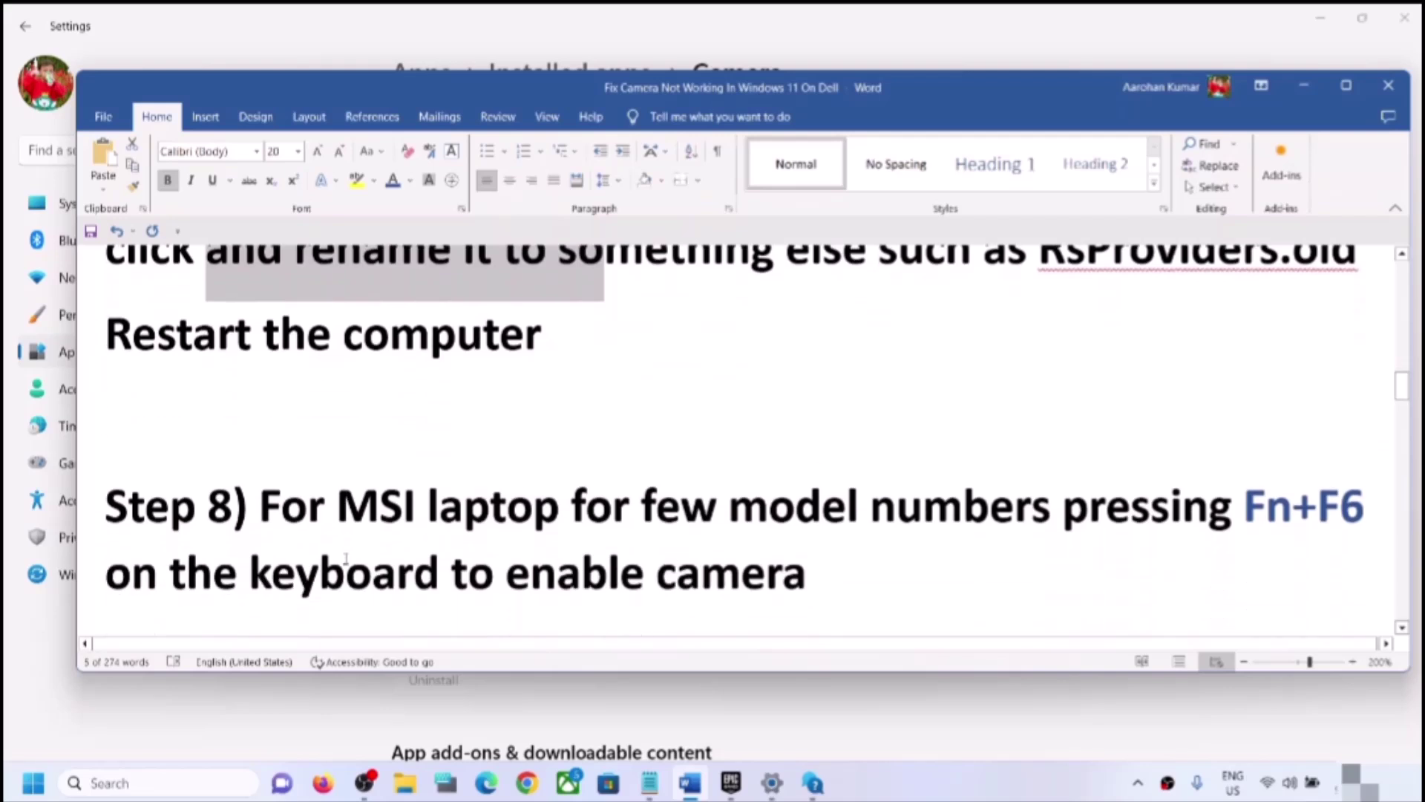
pyautogui.scroll(-1, 346, 558)
pyautogui.moveTo(353, 413); pyautogui.dragTo(1054, 417)
pyautogui.click(689, 458)
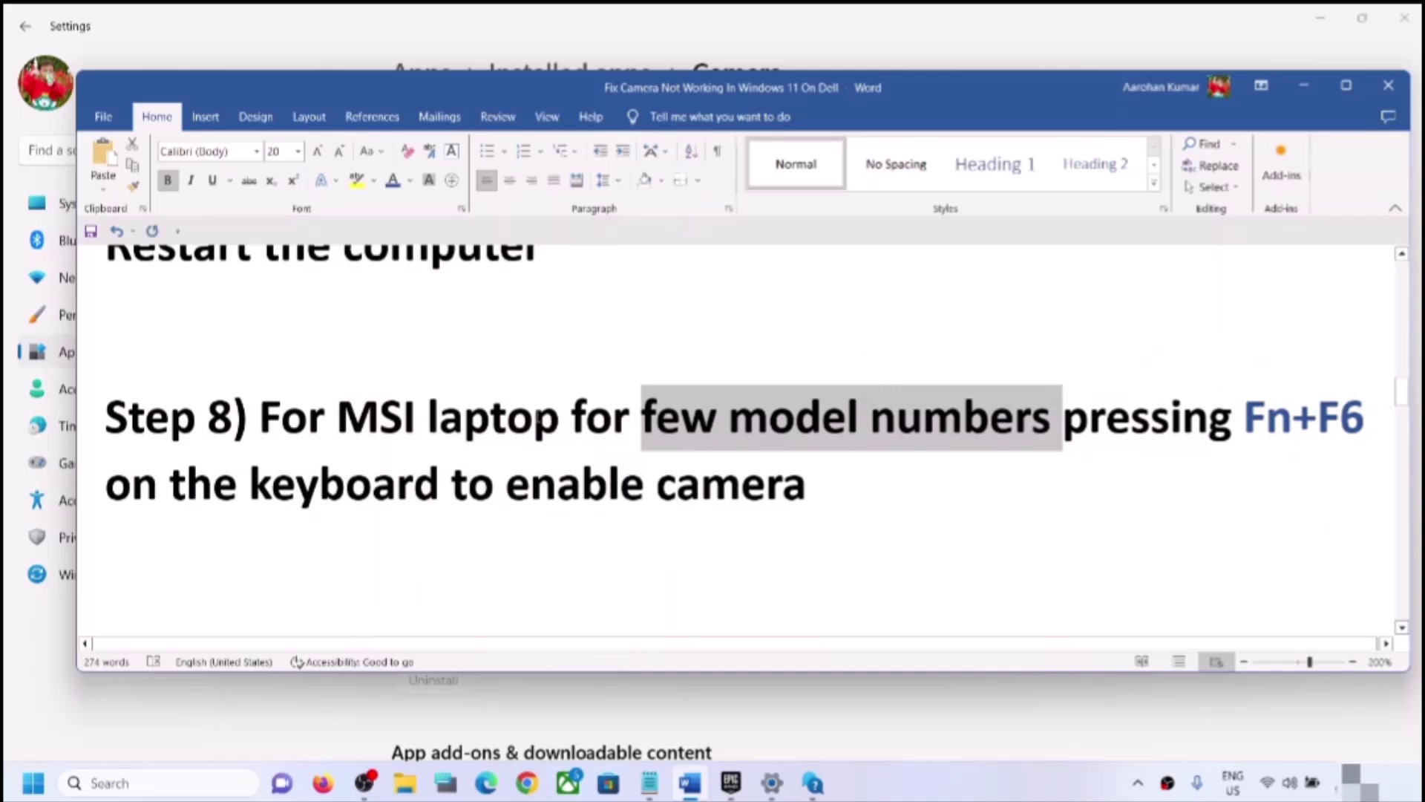
pyautogui.moveTo(338, 418); pyautogui.dragTo(463, 419)
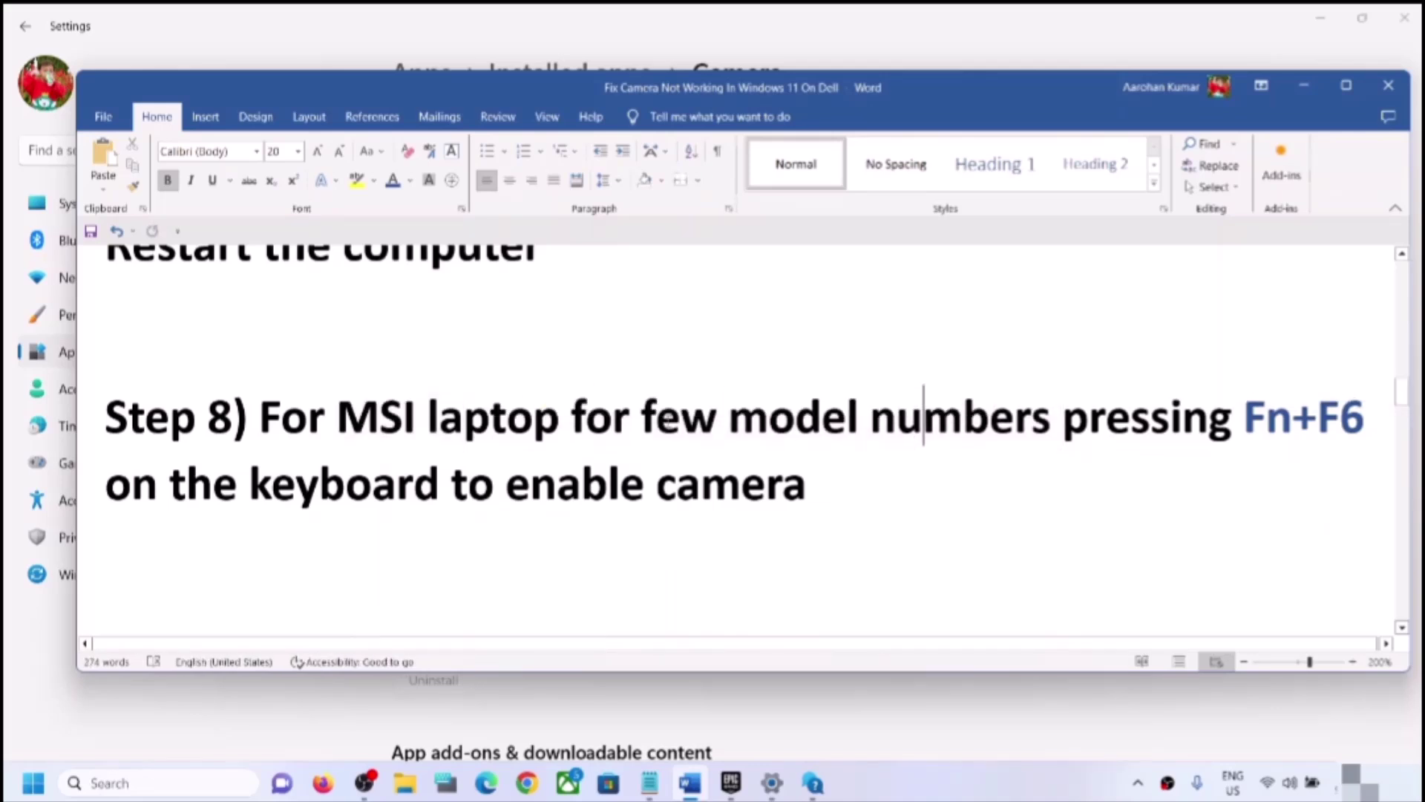
pyautogui.moveTo(658, 417); pyautogui.dragTo(1058, 419)
pyautogui.click(1290, 462)
pyautogui.moveTo(1246, 417); pyautogui.dragTo(813, 486)
pyautogui.click(531, 484)
pyautogui.moveTo(1245, 416); pyautogui.dragTo(1377, 417)
# Highlight the Step 9 advice that F10 enables the camera on some Asus computer models
pyautogui.scroll(-3, 706, 502)
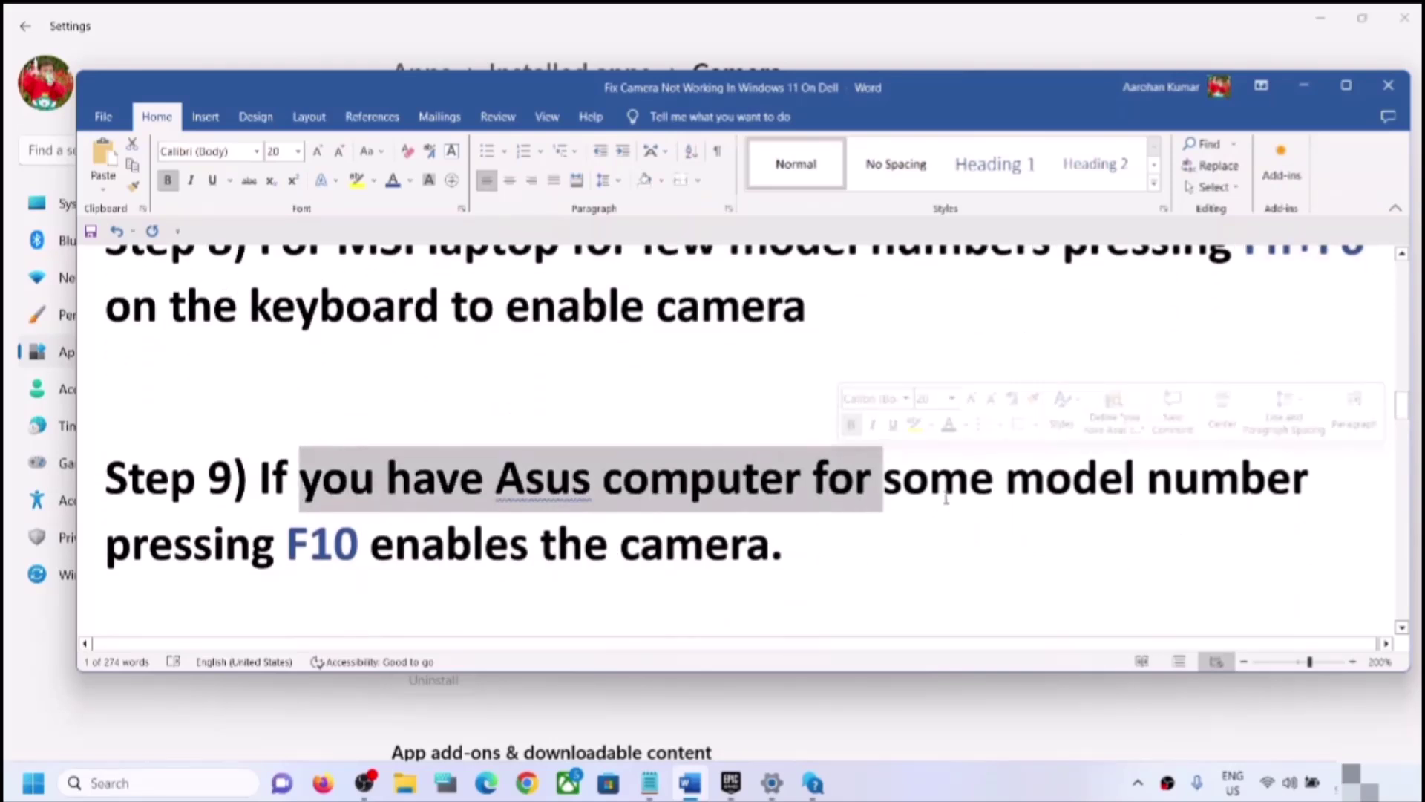
pyautogui.click(640, 518)
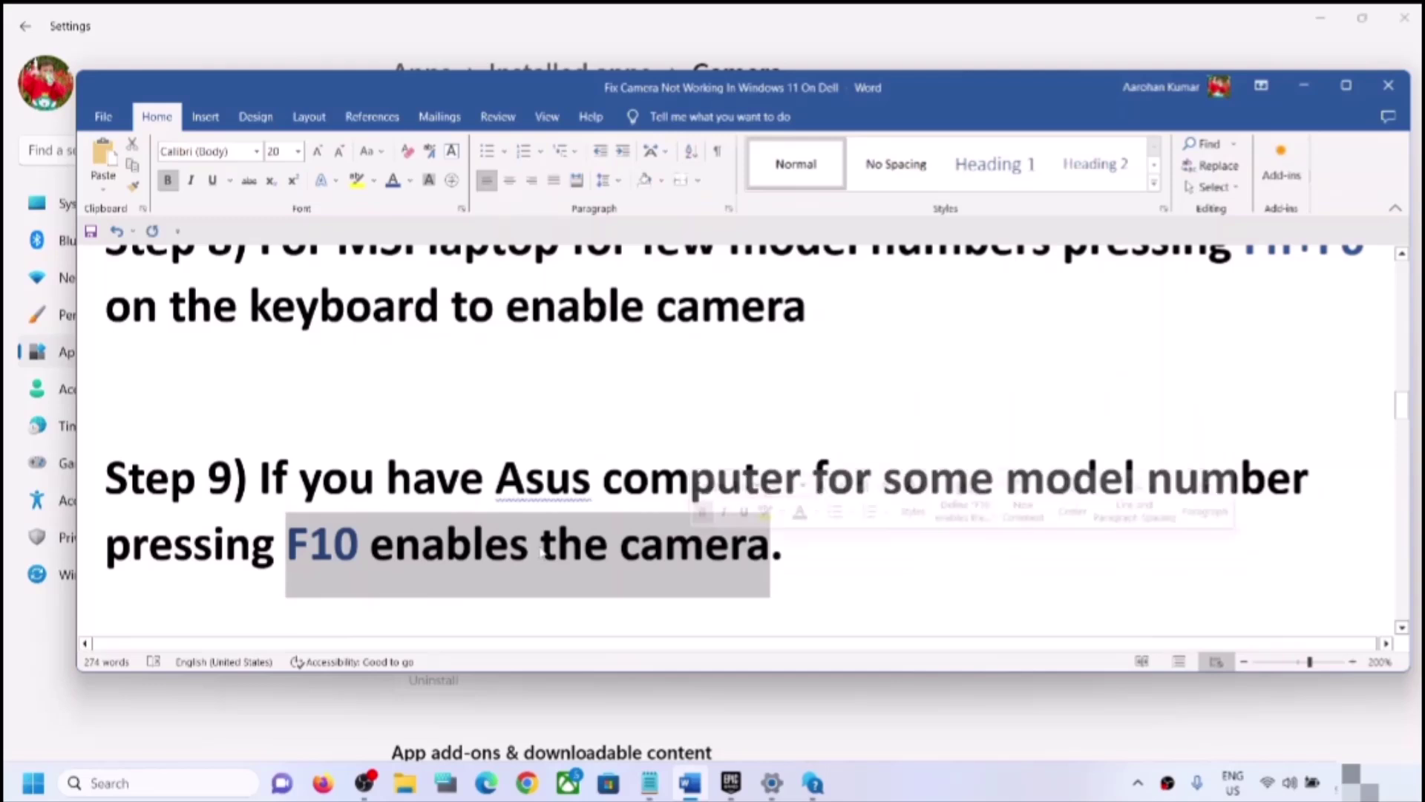
pyautogui.doubleClick(322, 546)
pyautogui.click(309, 546)
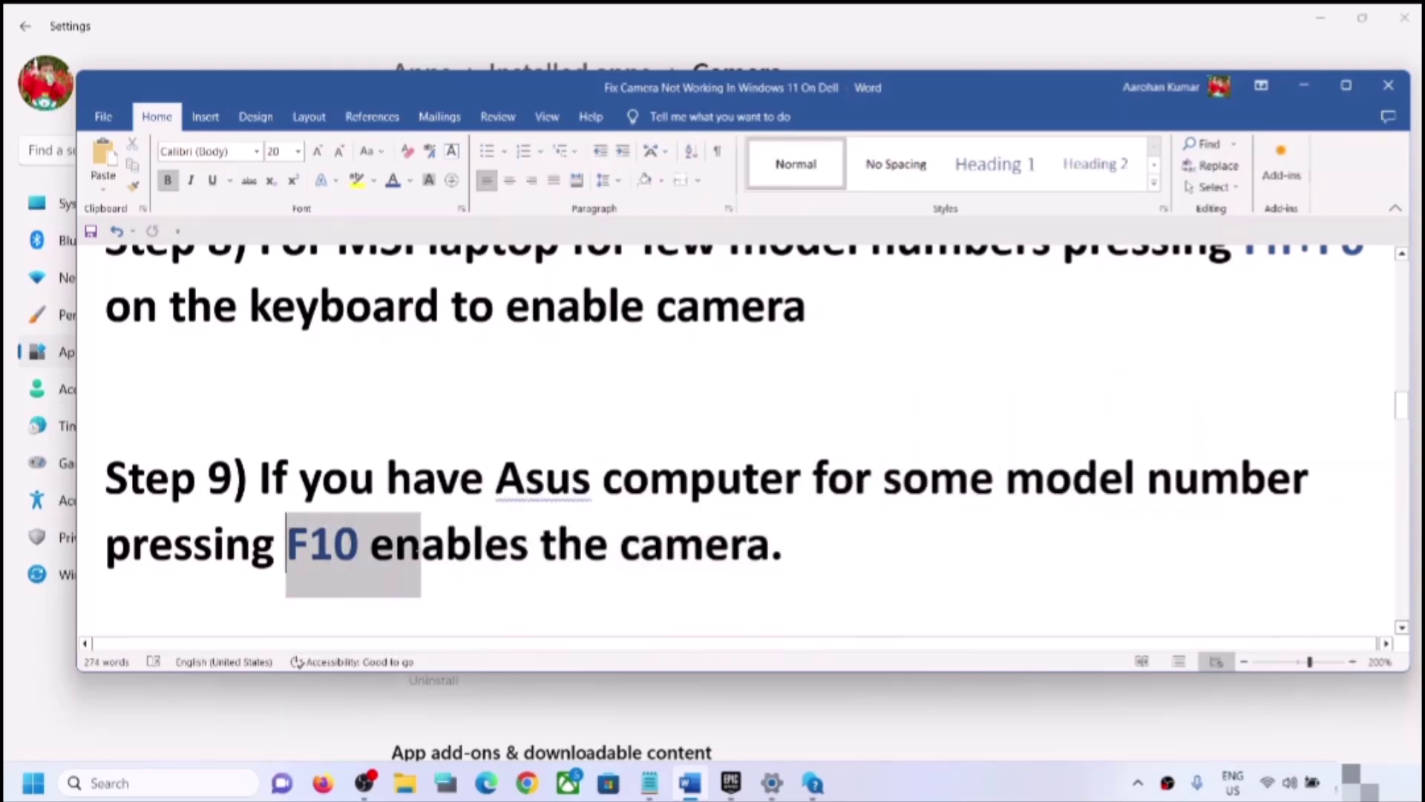
# Highlight the Step 10 advice about sliding the camera kill switch on the side of some HP laptops
pyautogui.scroll(-5, 364, 562)
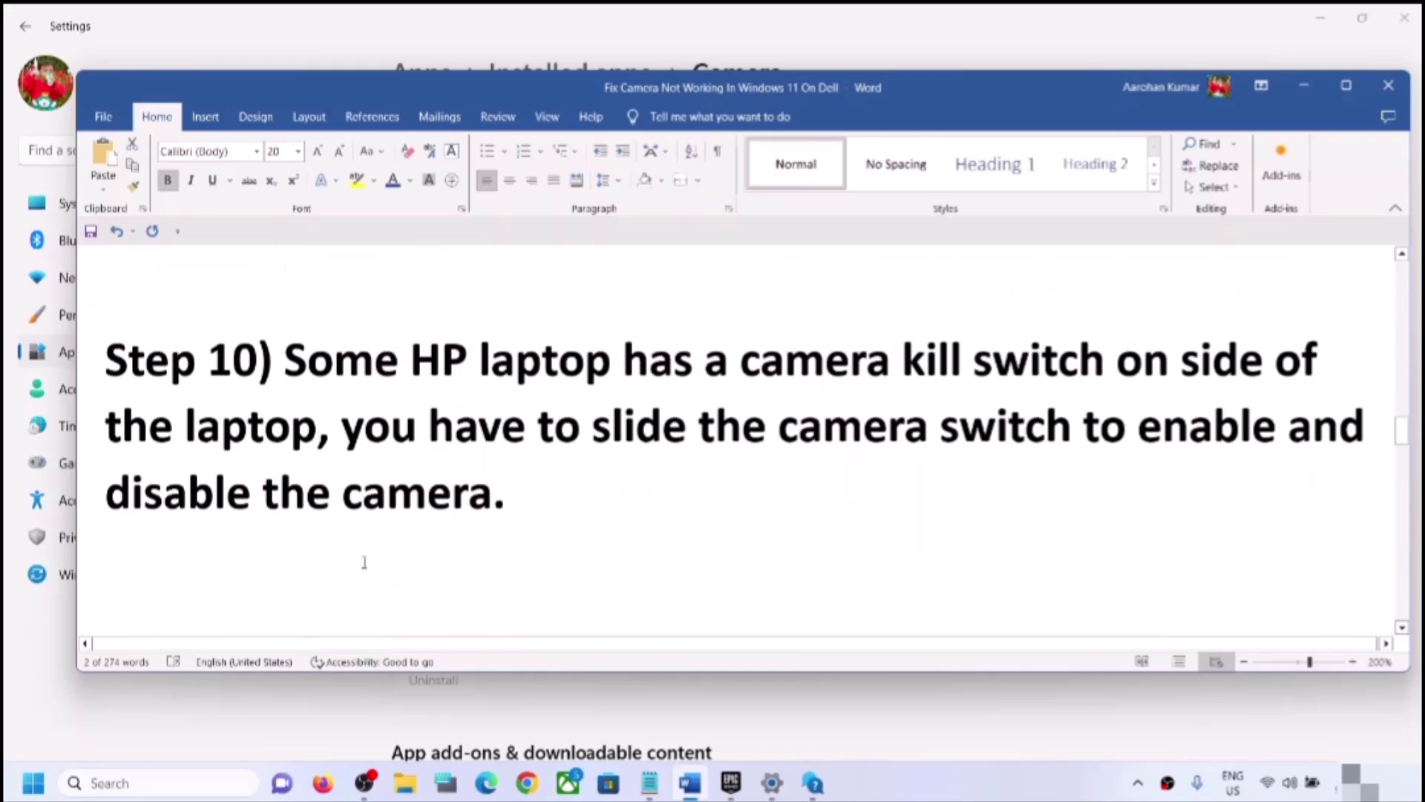
pyautogui.scroll(1, 372, 449)
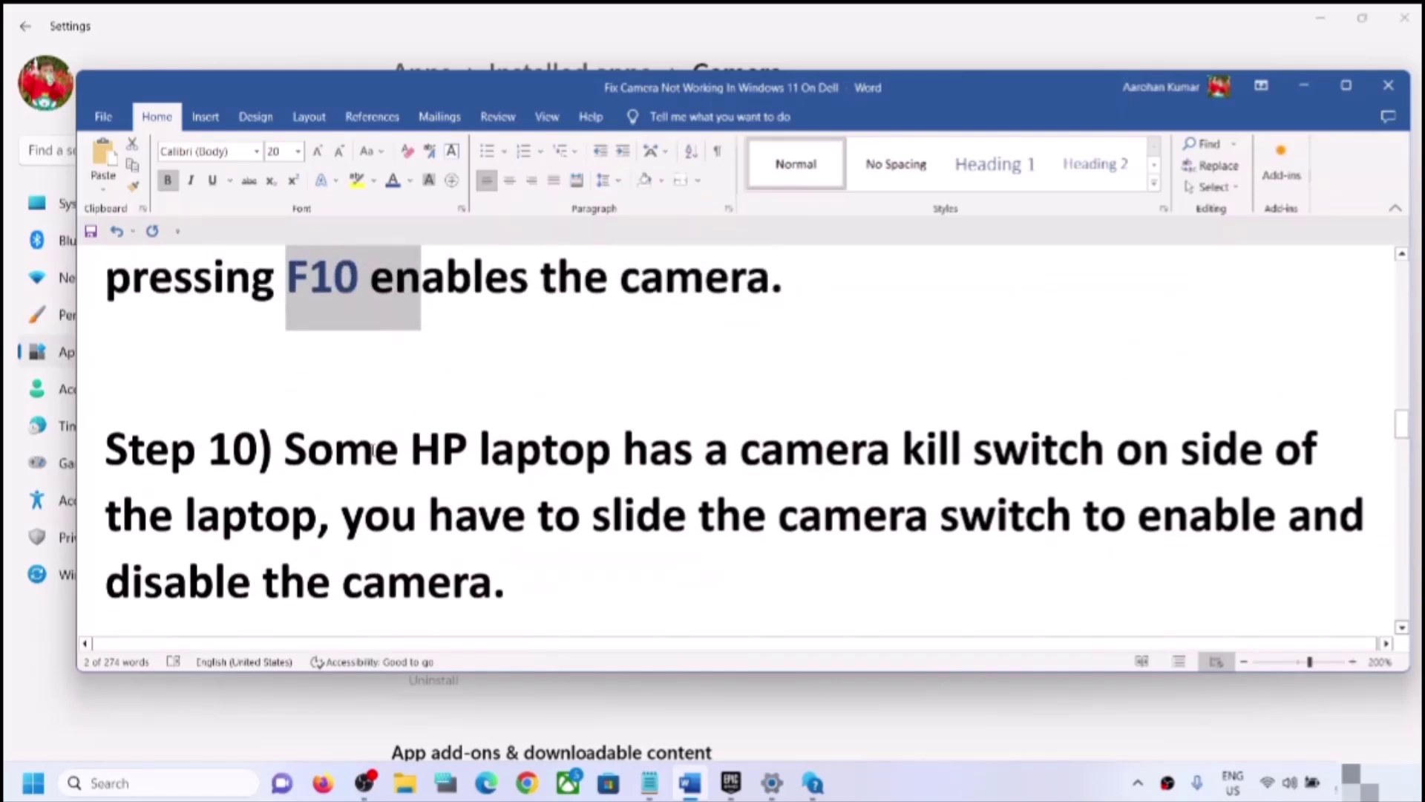
pyautogui.click(544, 496)
pyautogui.moveTo(336, 466); pyautogui.dragTo(618, 457)
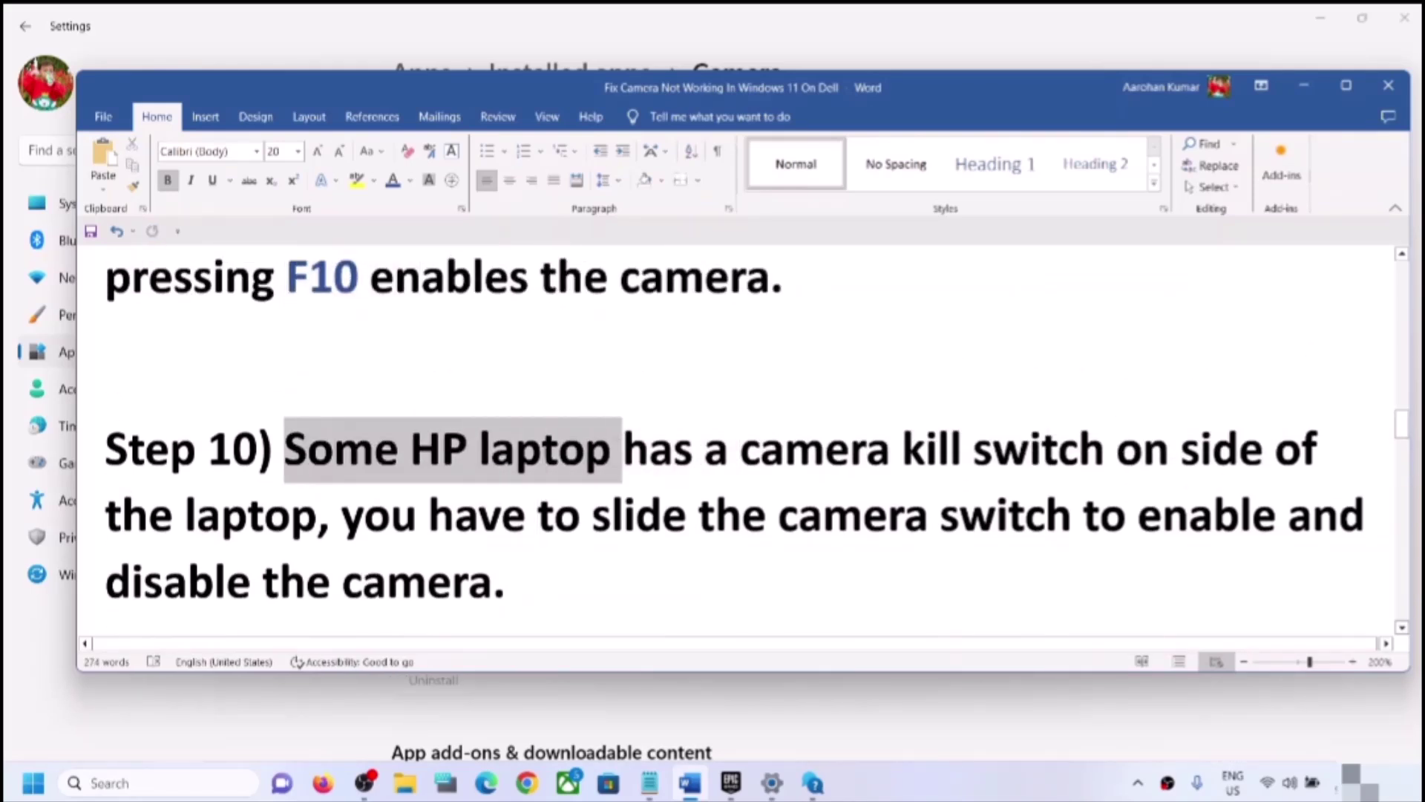
pyautogui.click(737, 491)
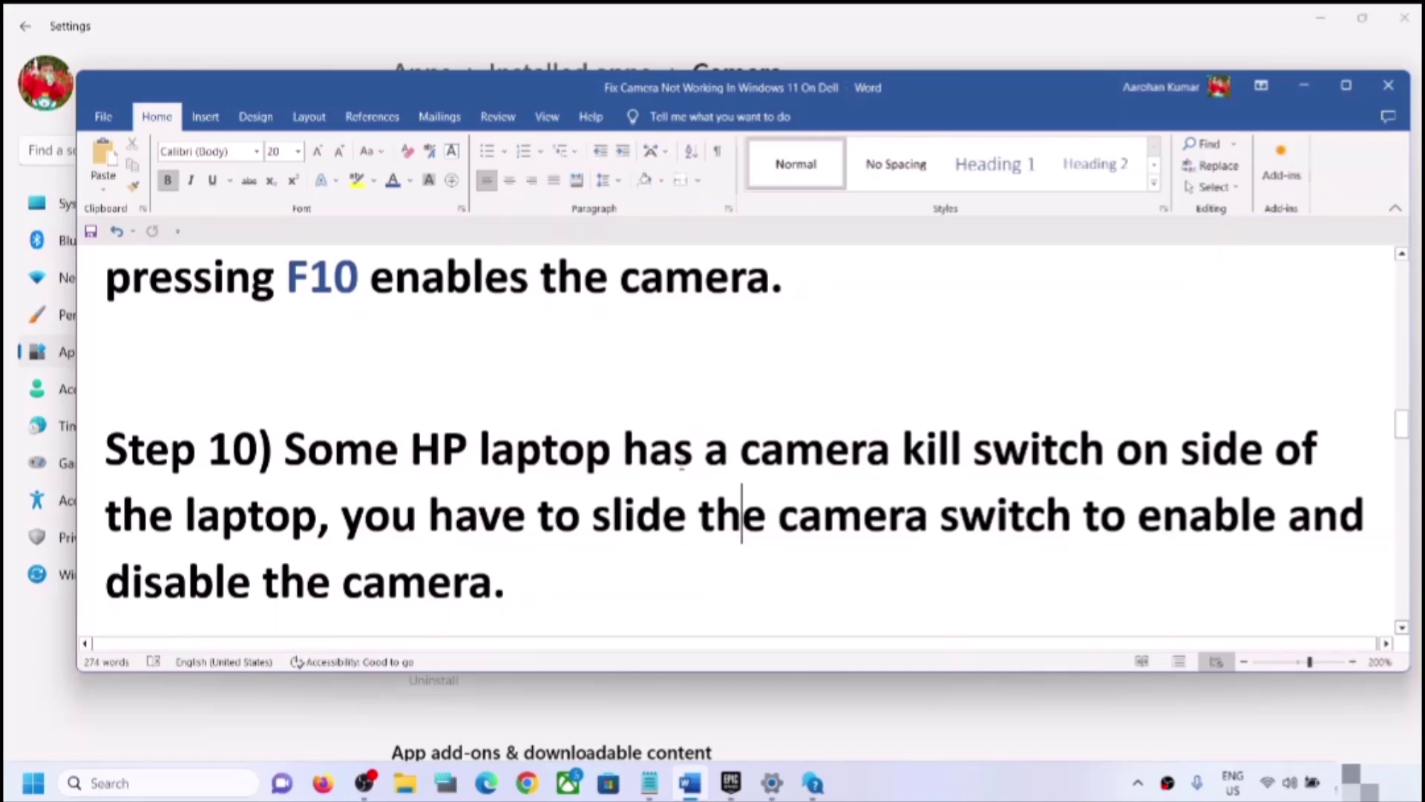
pyautogui.moveTo(738, 464); pyautogui.dragTo(332, 512)
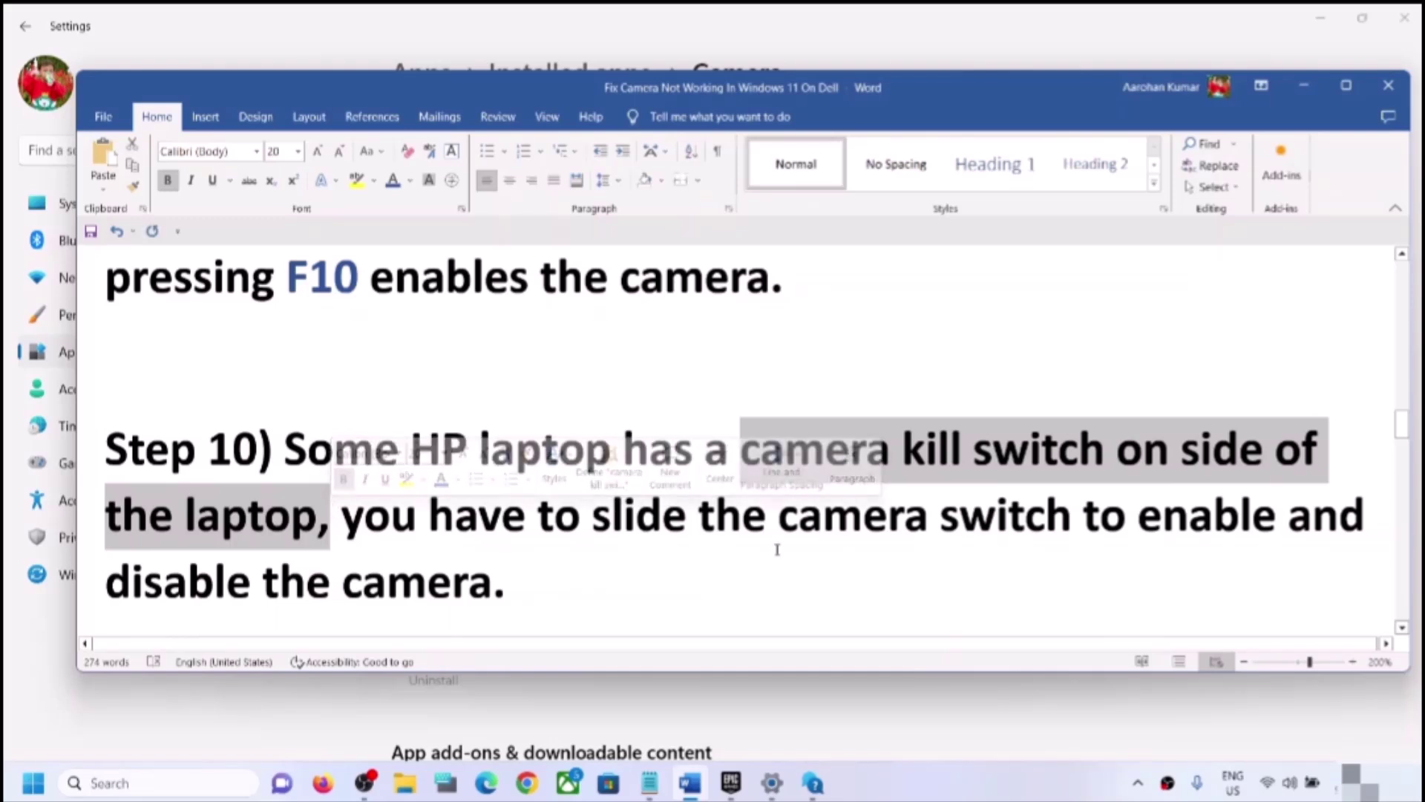
pyautogui.click(833, 554)
pyautogui.moveTo(742, 461); pyautogui.dragTo(1116, 462)
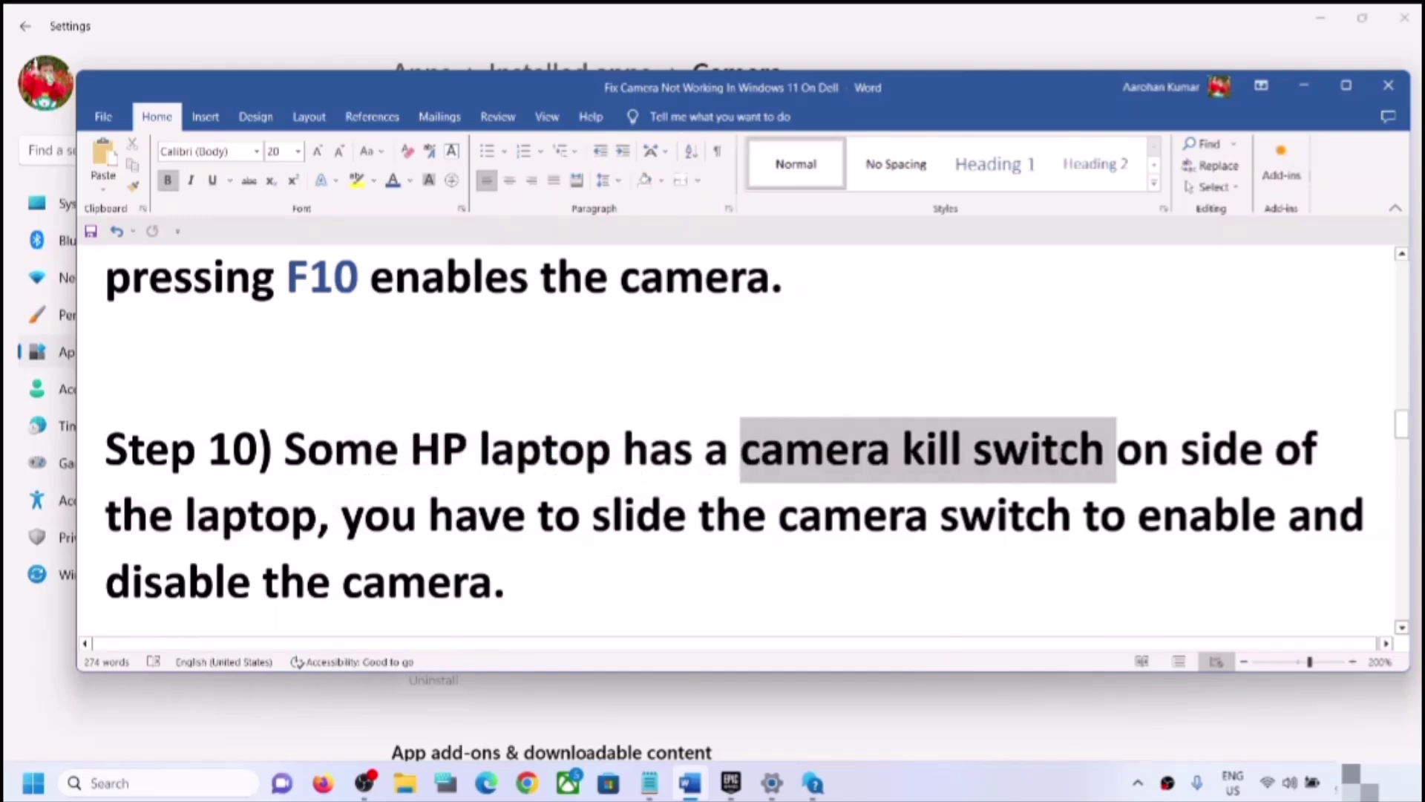
pyautogui.click(863, 520)
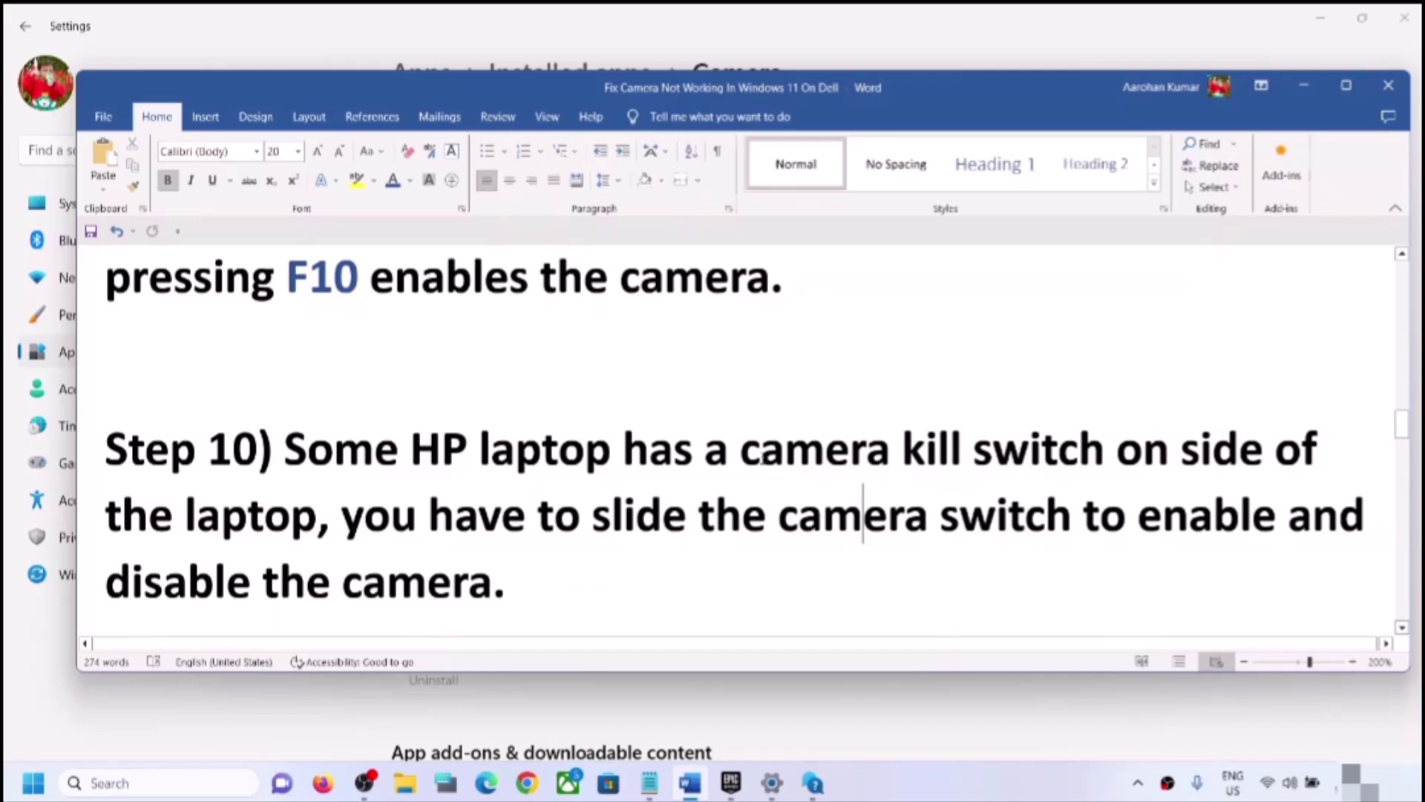
pyautogui.moveTo(741, 462); pyautogui.dragTo(1116, 461)
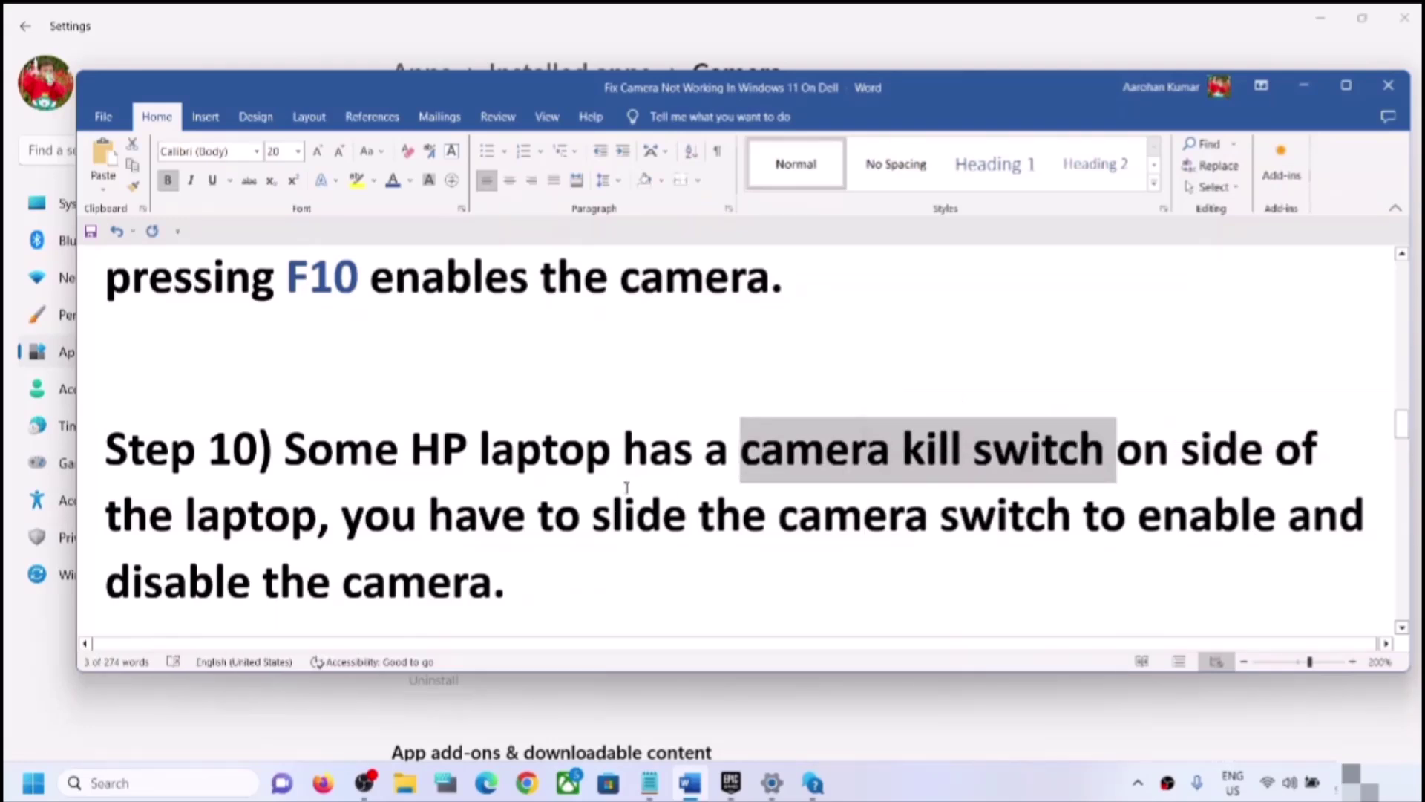
pyautogui.click(820, 467)
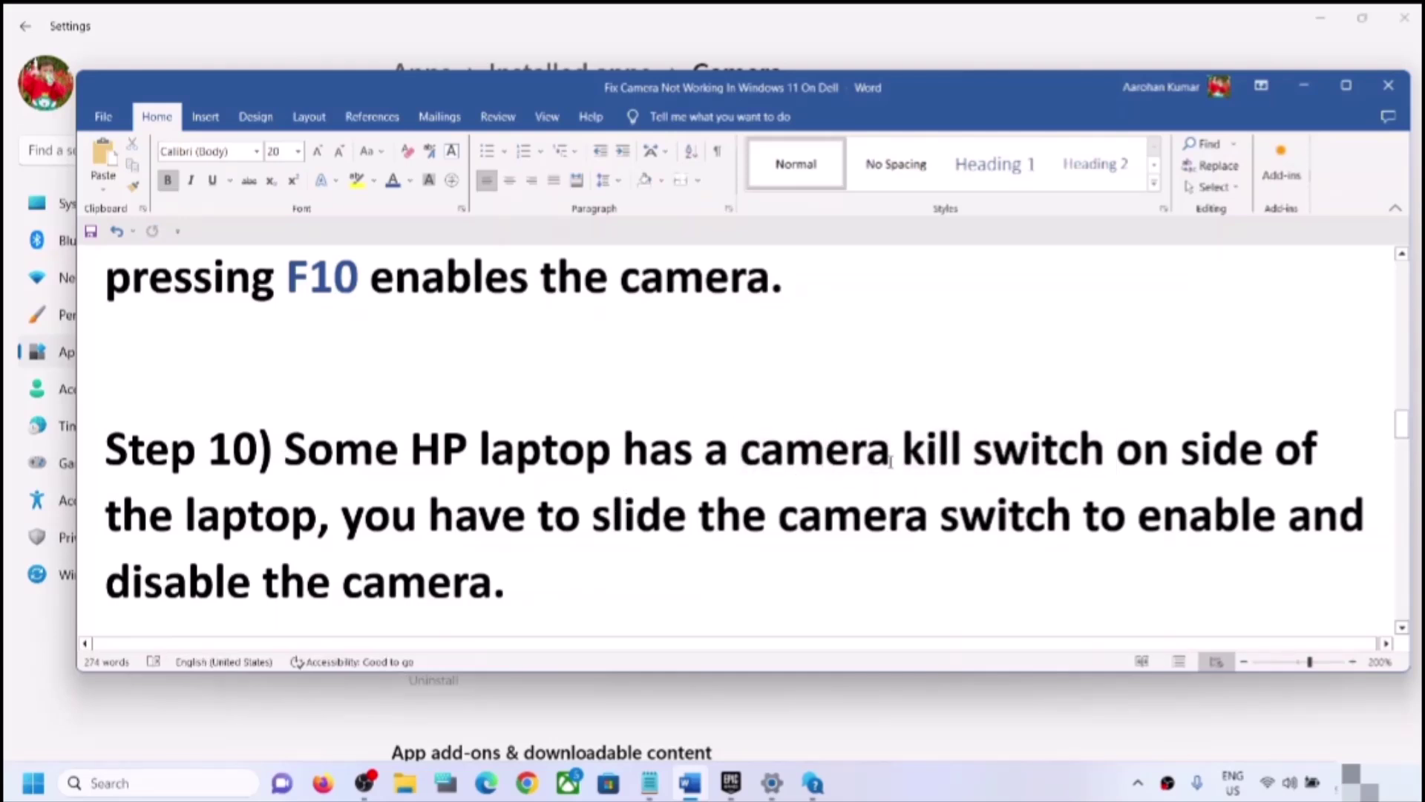
pyautogui.moveTo(755, 453); pyautogui.dragTo(1177, 459)
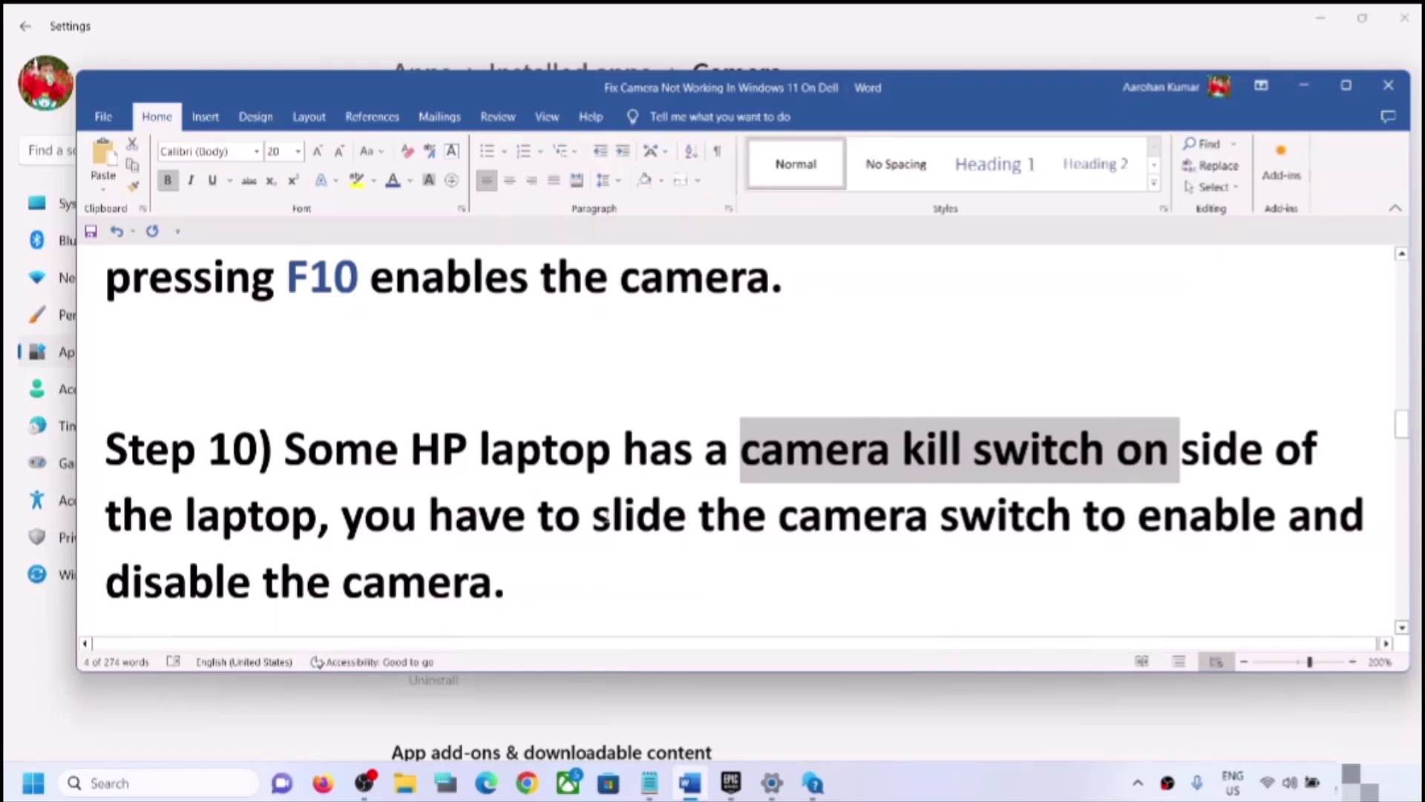
pyautogui.moveTo(539, 517); pyautogui.dragTo(994, 518)
pyautogui.moveTo(192, 588); pyautogui.dragTo(492, 588)
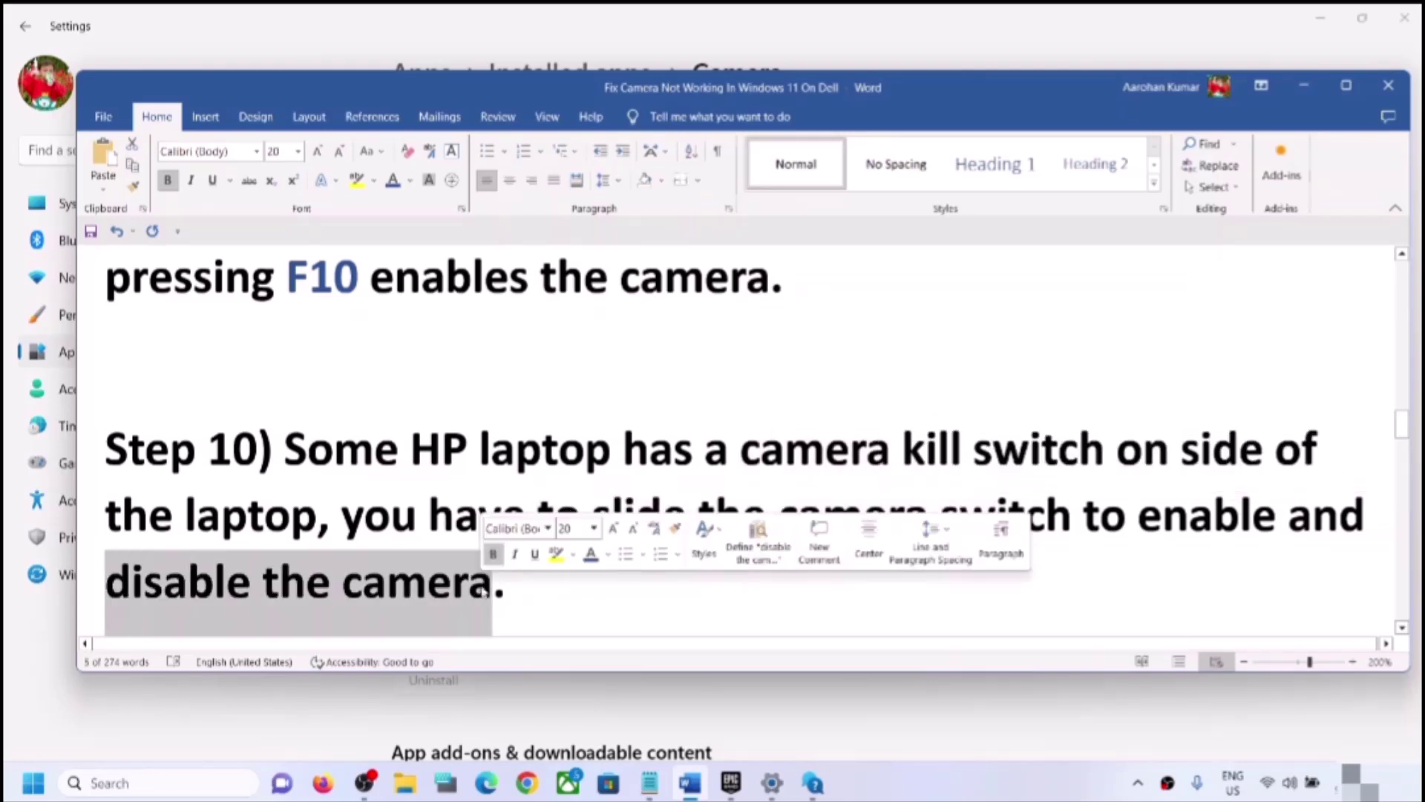
# Highlight the Step 11 advice that F8 may enable the camera on a few Lenovo computers
pyautogui.scroll(-3, 388, 529)
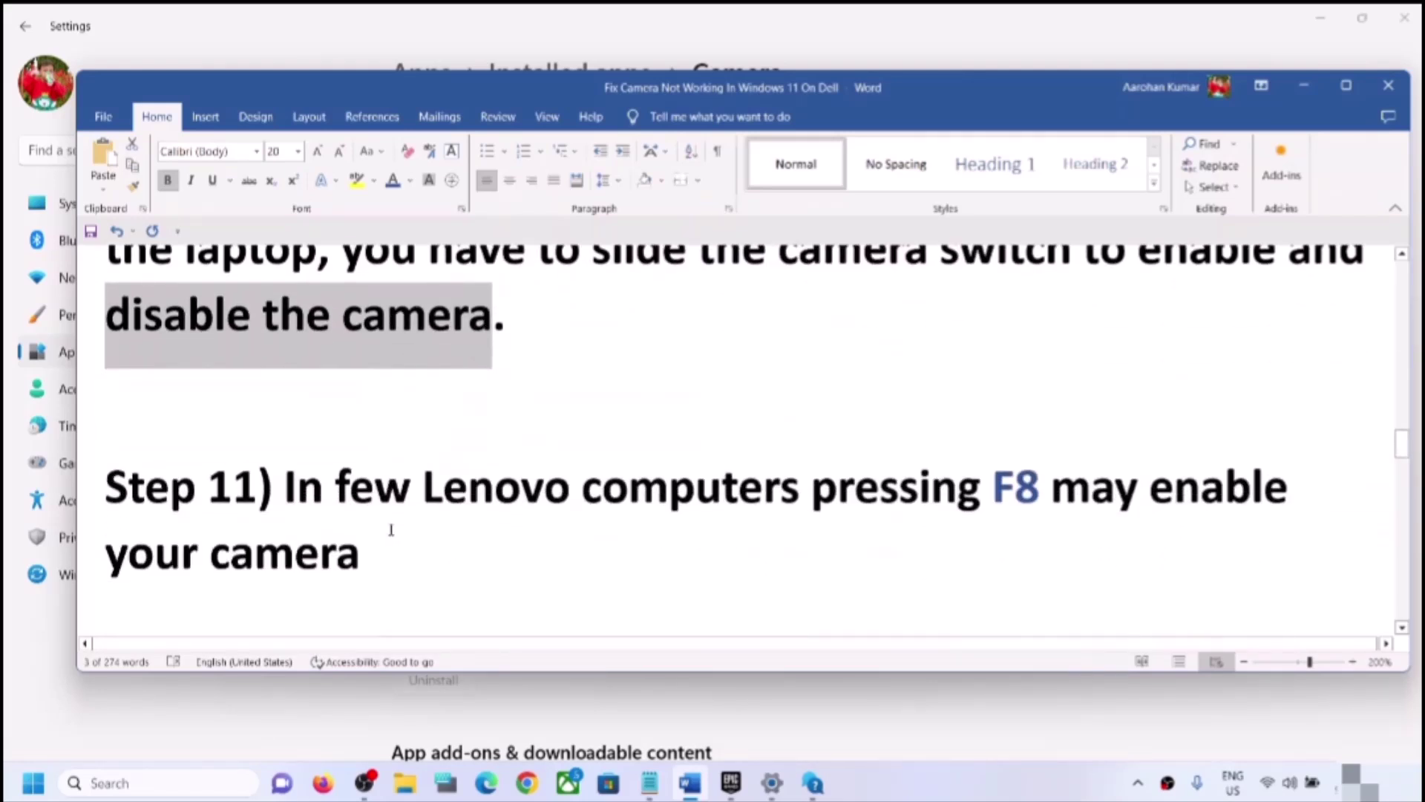
pyautogui.moveTo(423, 490); pyautogui.dragTo(1043, 486)
pyautogui.click(361, 553)
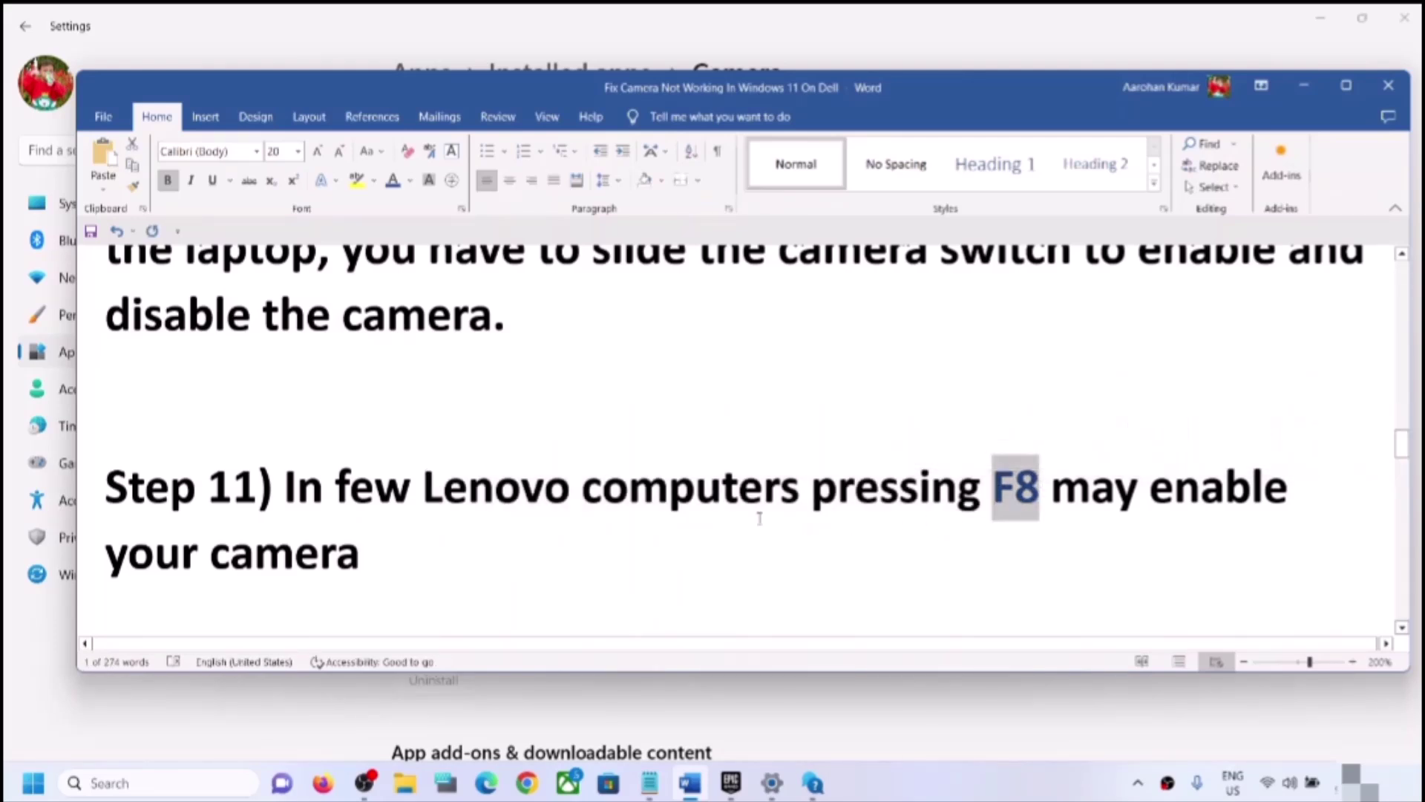
# Highlight Step 12 about updating the camera driver, and select the HP TrueVision HD Camera under Cameras in Device Manager
pyautogui.scroll(-3, 523, 514)
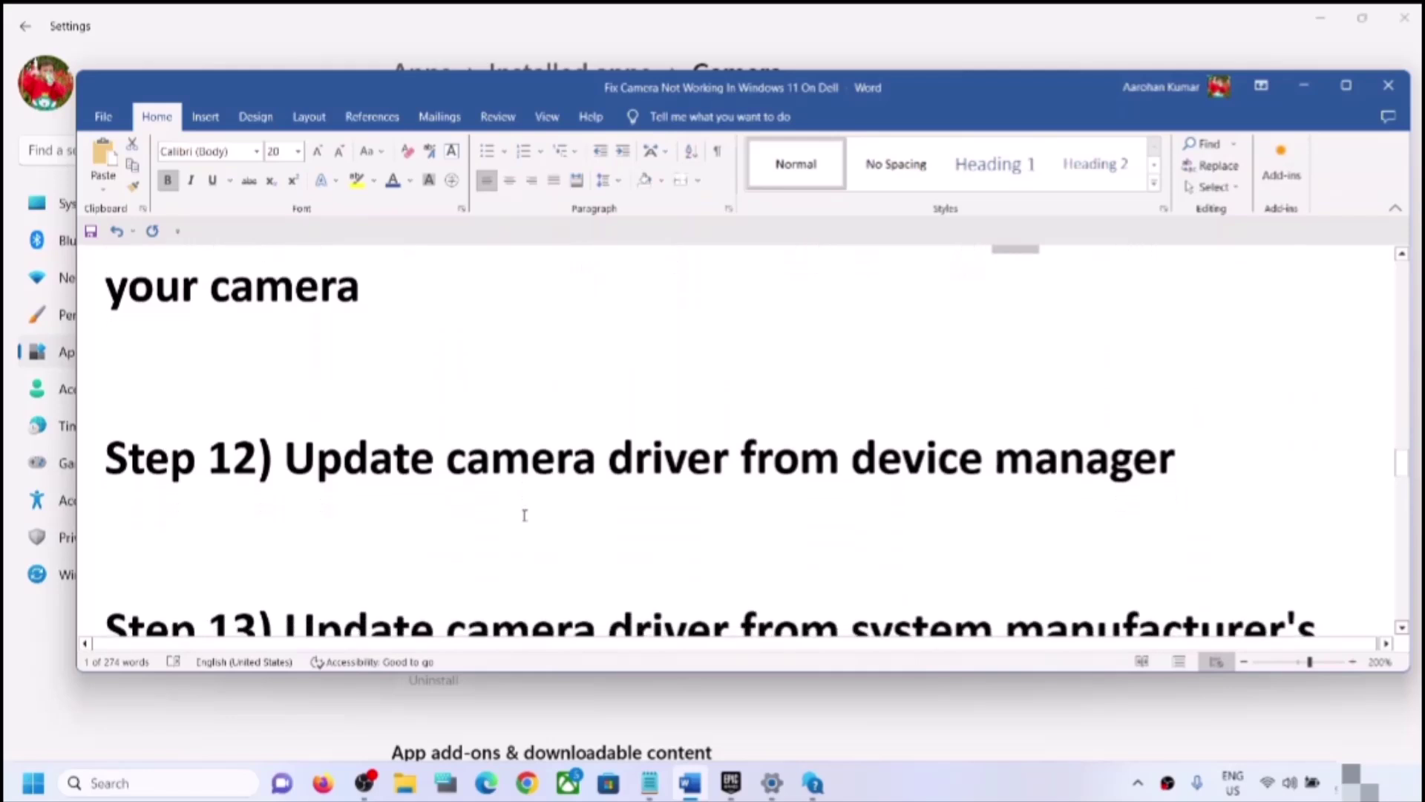
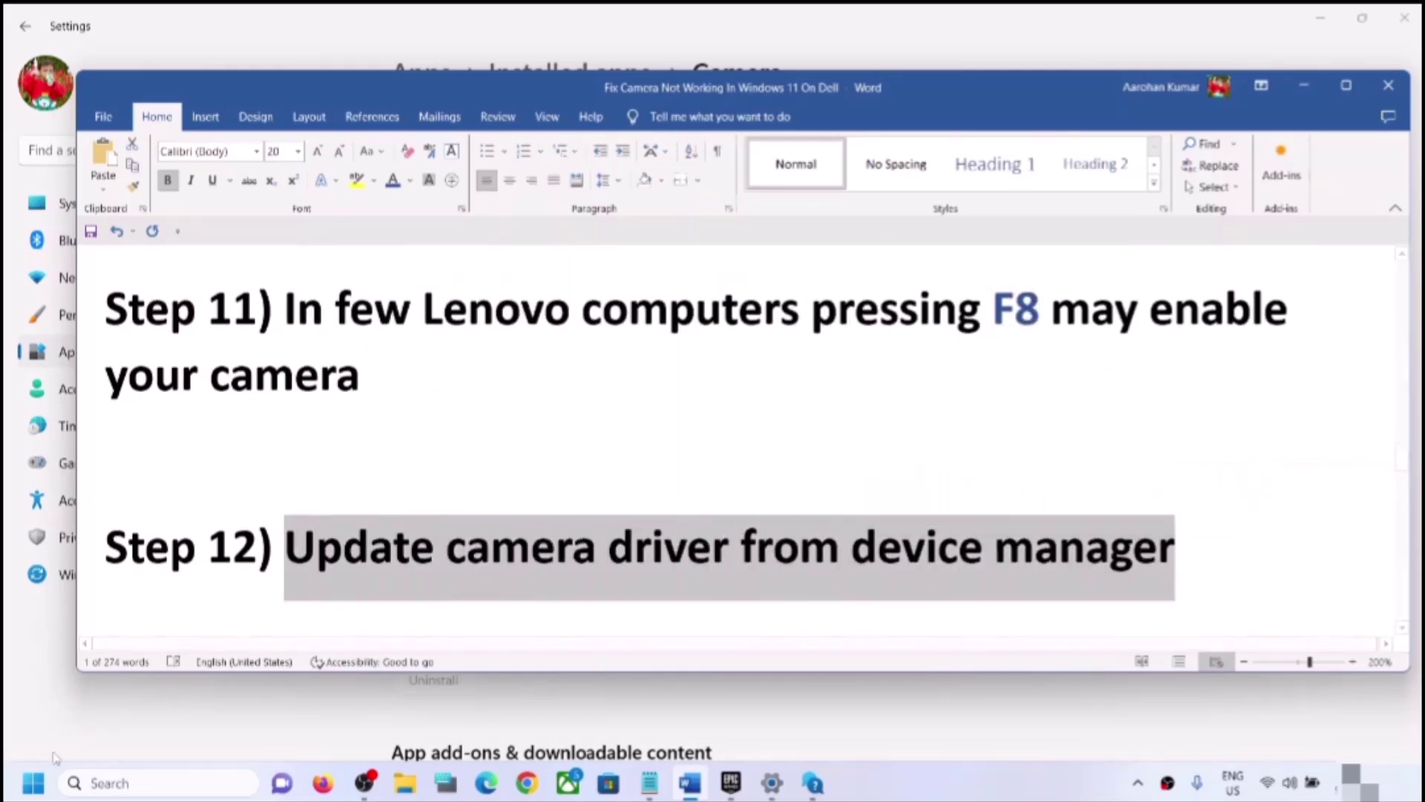
pyautogui.rightClick(31, 791)
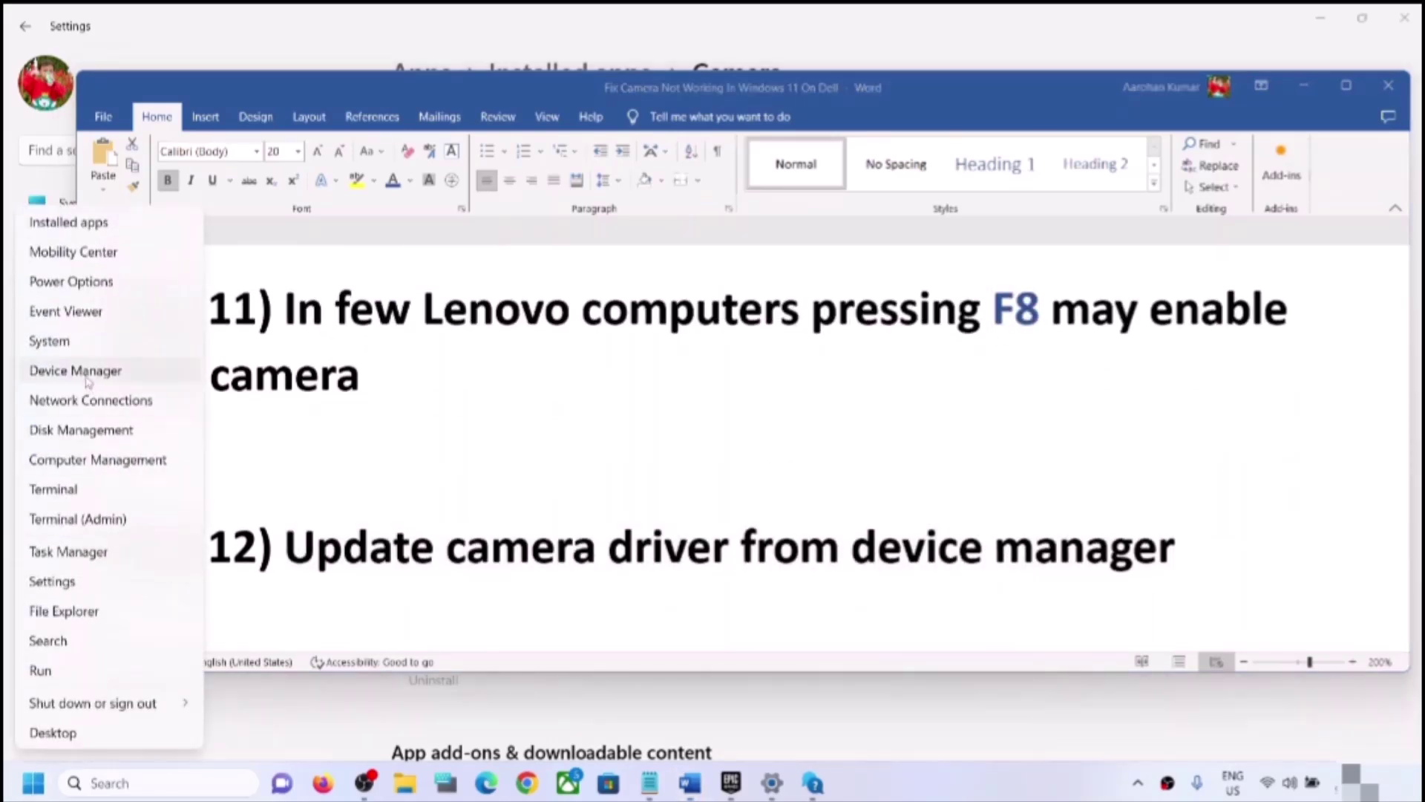
pyautogui.click(86, 379)
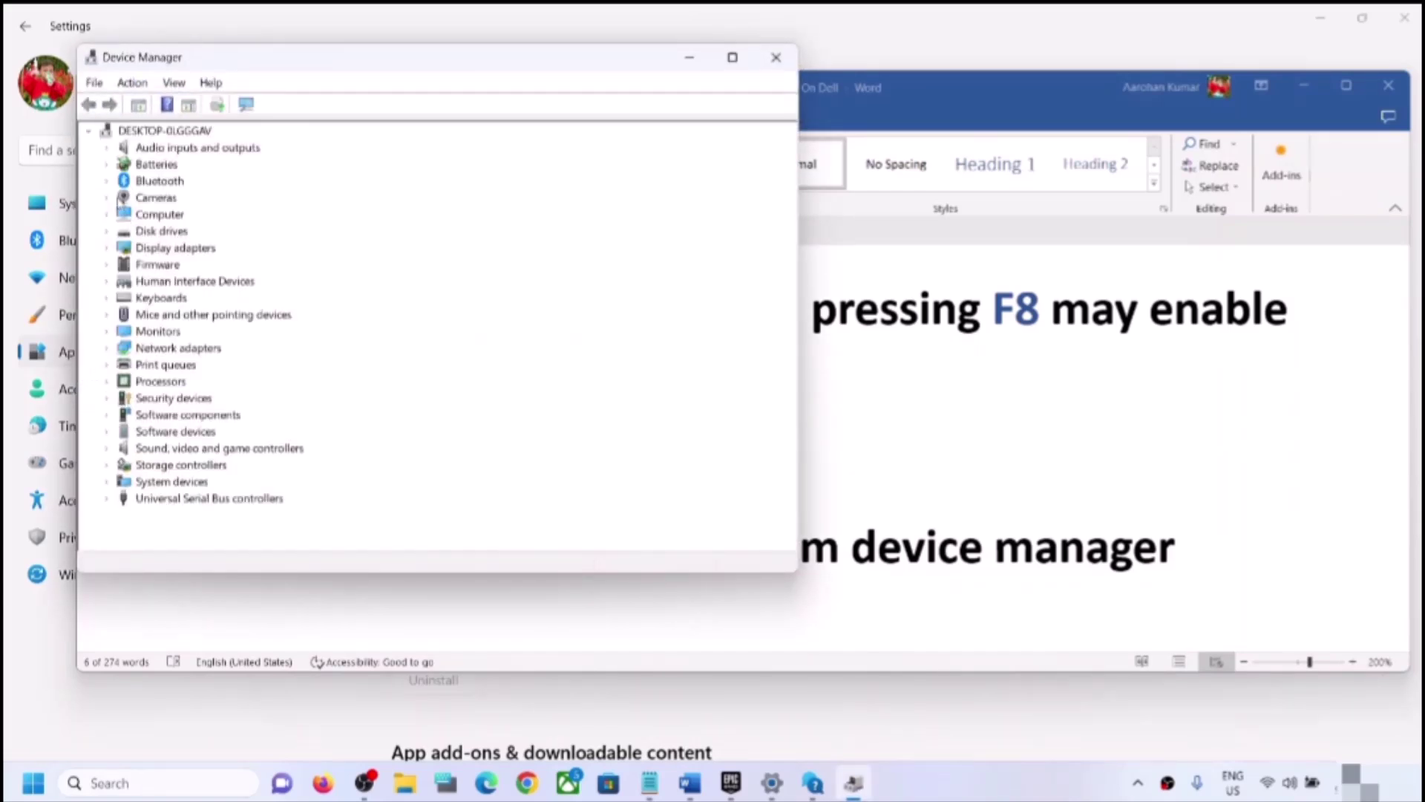
pyautogui.click(109, 199)
pyautogui.click(168, 214)
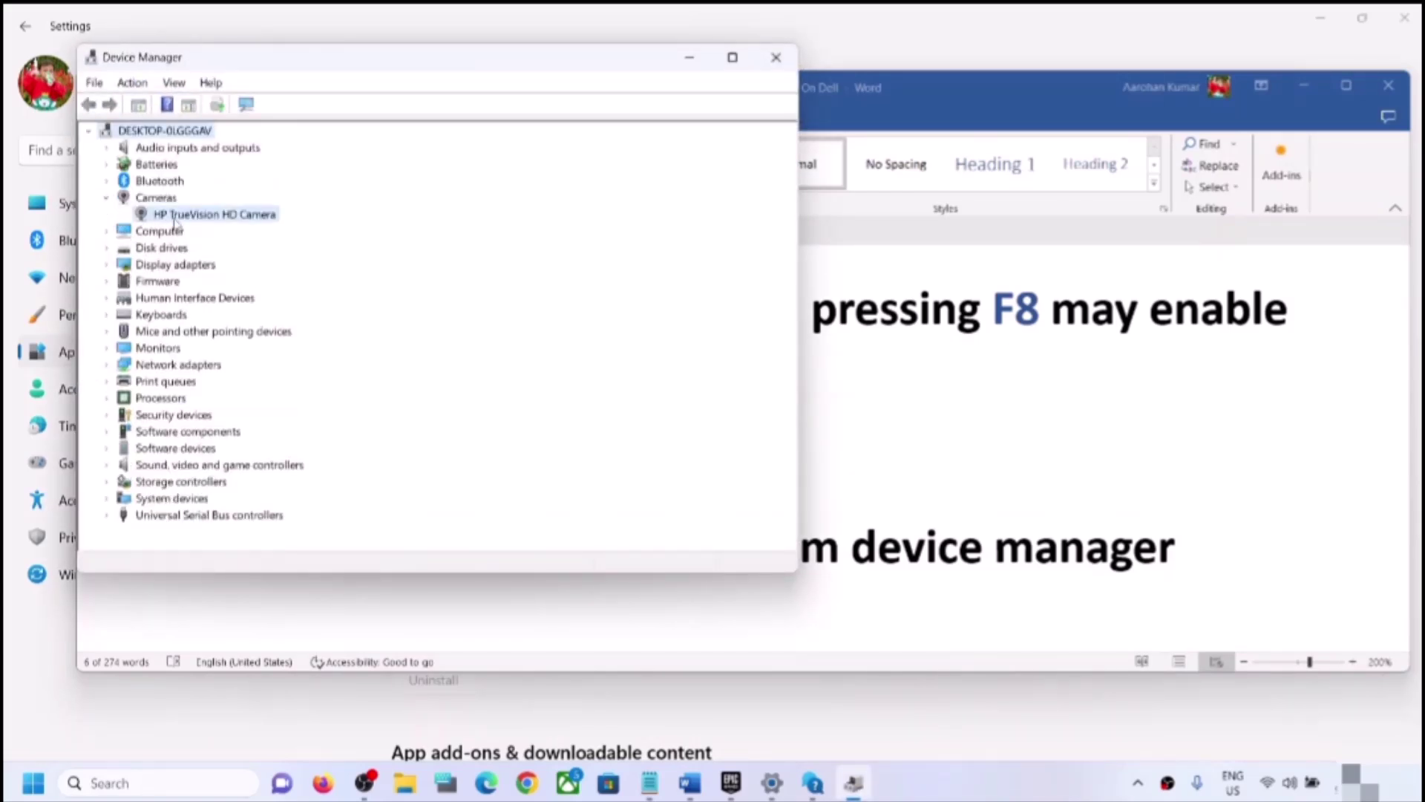
# Search automatically for a newer HP TrueVision HD Camera driver, including on Windows Update, and close the Settings window
pyautogui.rightClick(221, 224)
pyautogui.click(293, 230)
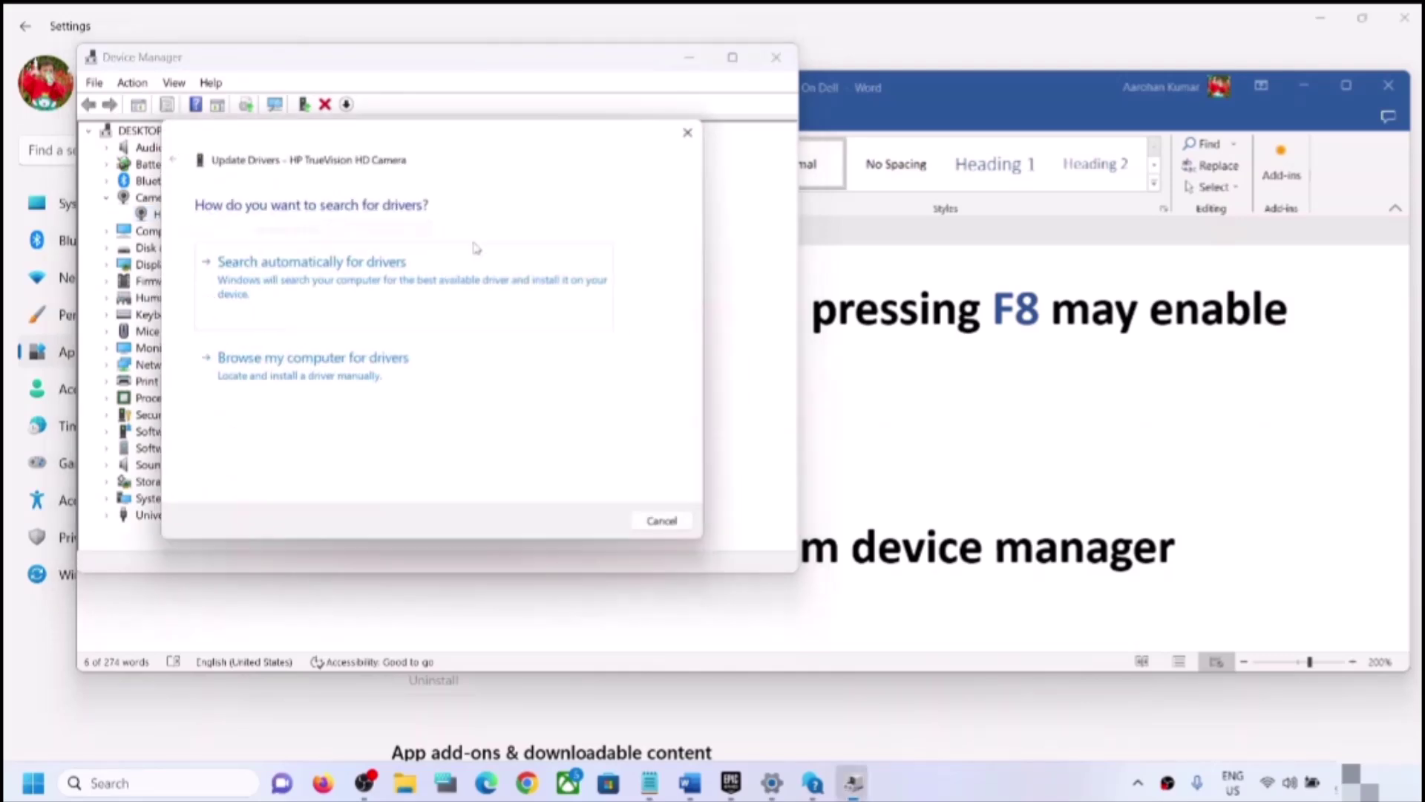
pyautogui.click(324, 289)
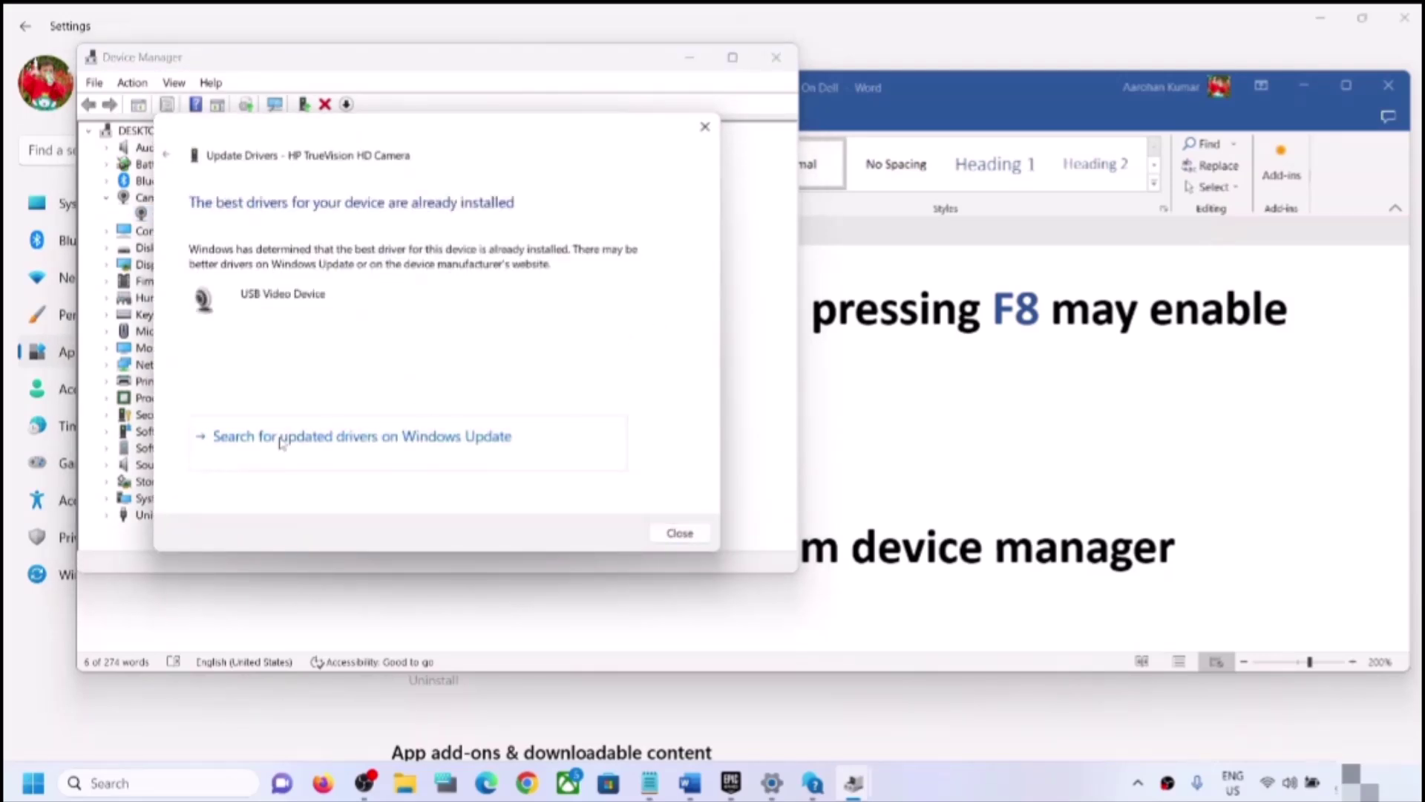
pyautogui.click(374, 438)
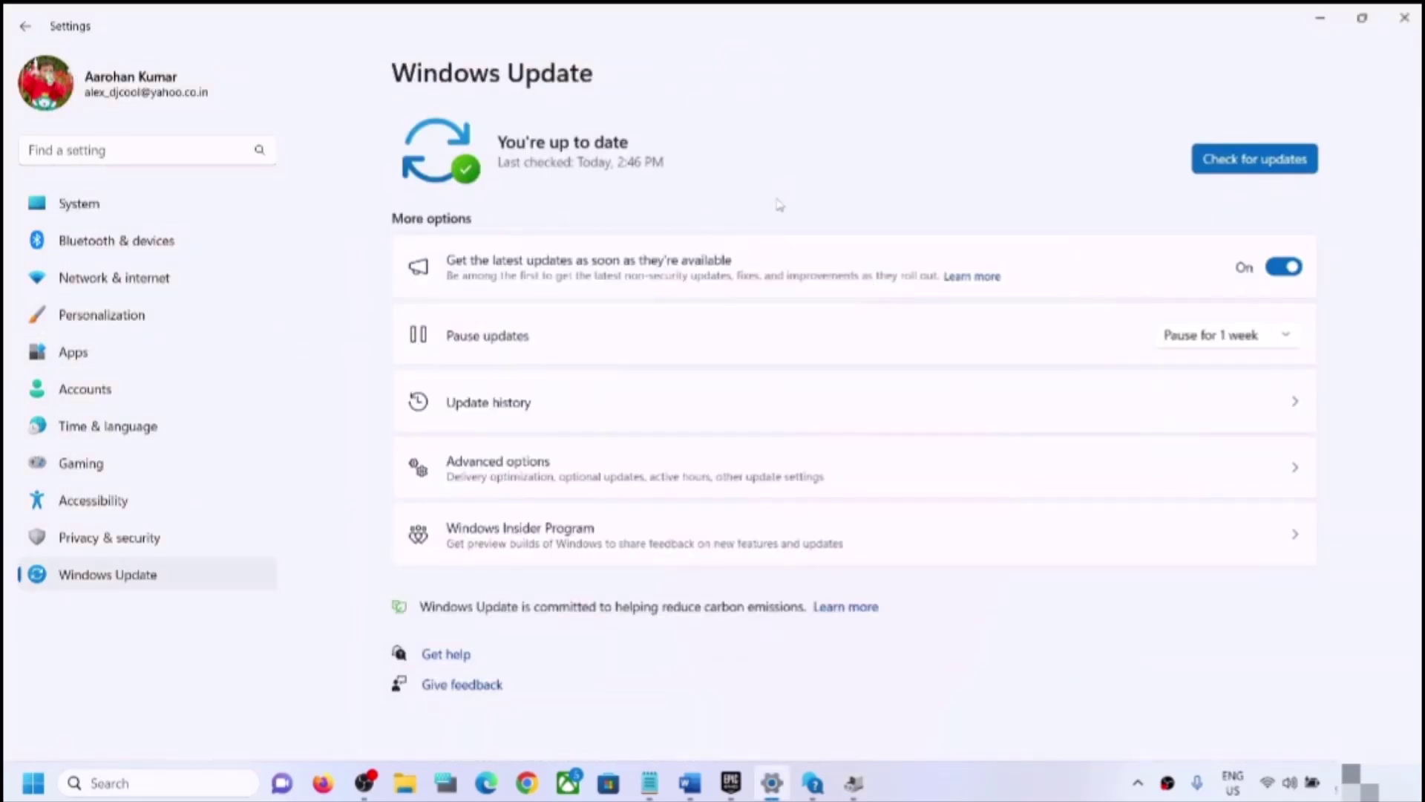
pyautogui.click(1405, 28)
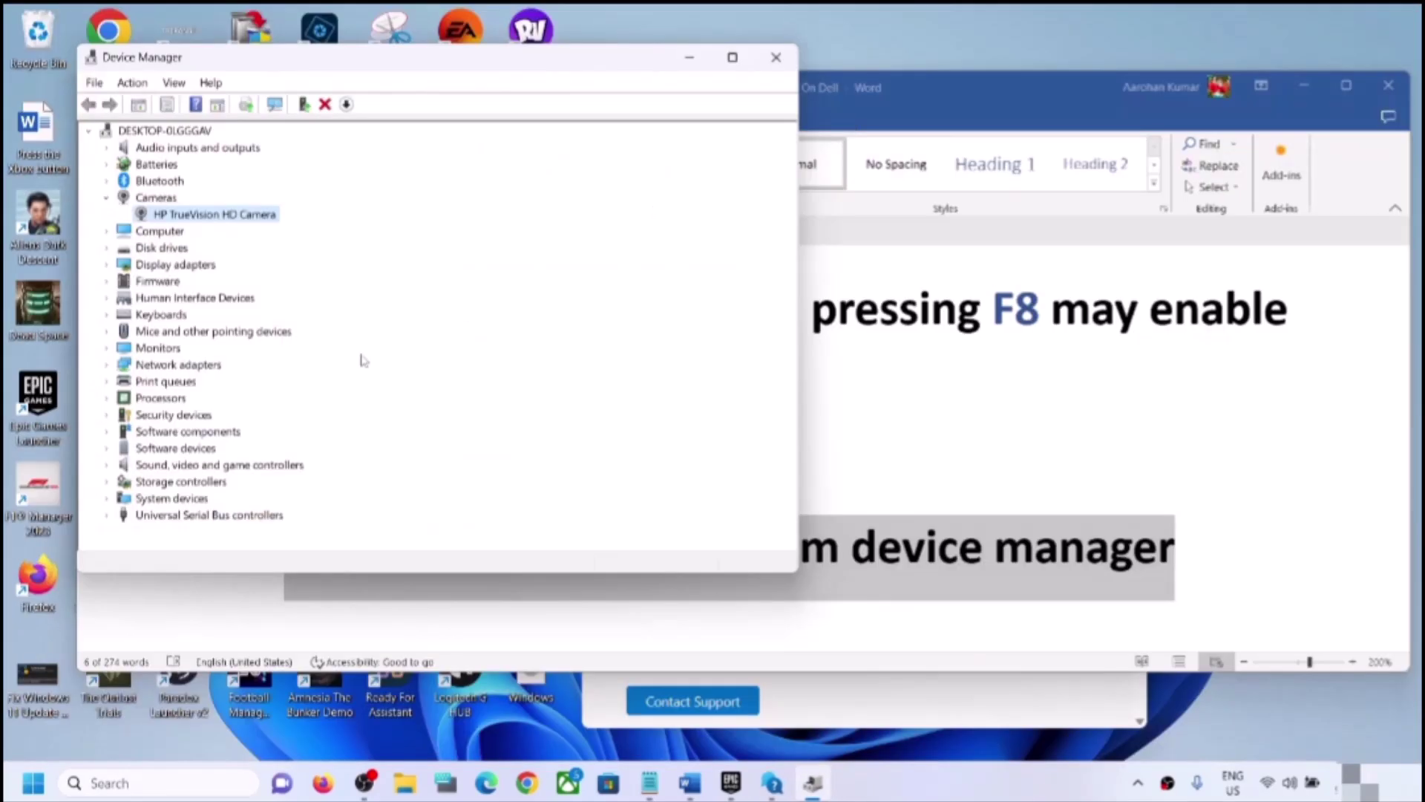
# Select USB Video Device from the computer's available drivers for the HP TrueVision HD Camera, and cancel without installing it
pyautogui.rightClick(214, 221)
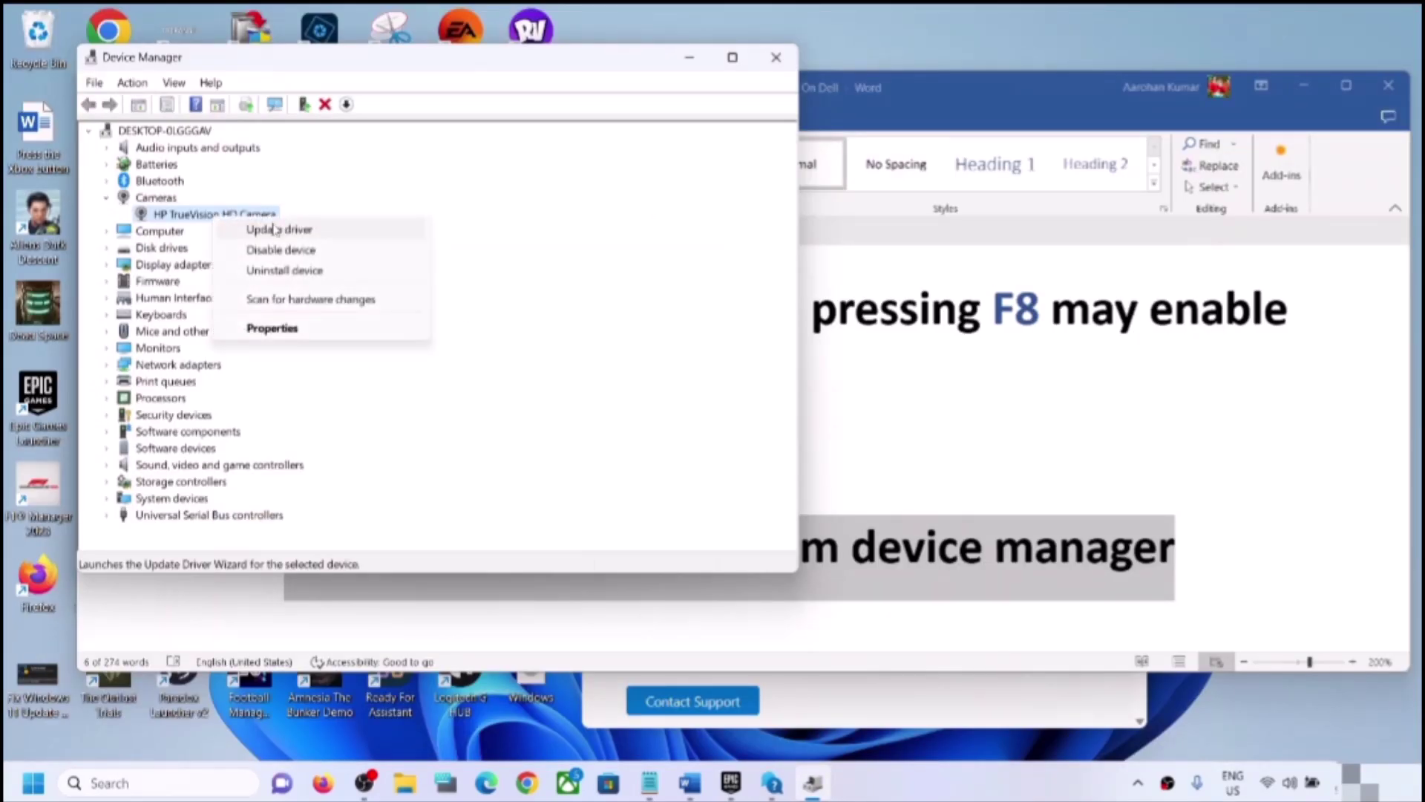
pyautogui.click(276, 229)
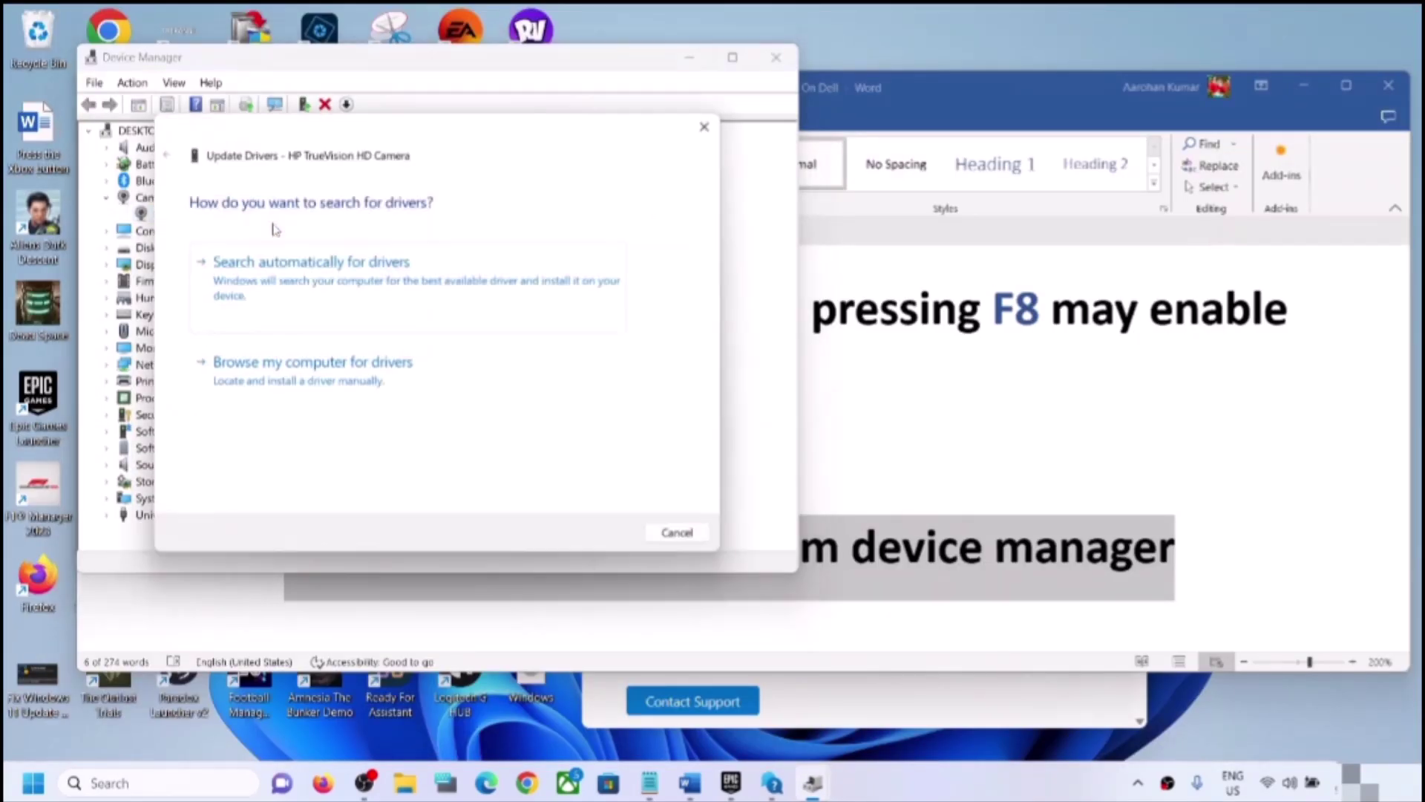
pyautogui.click(361, 388)
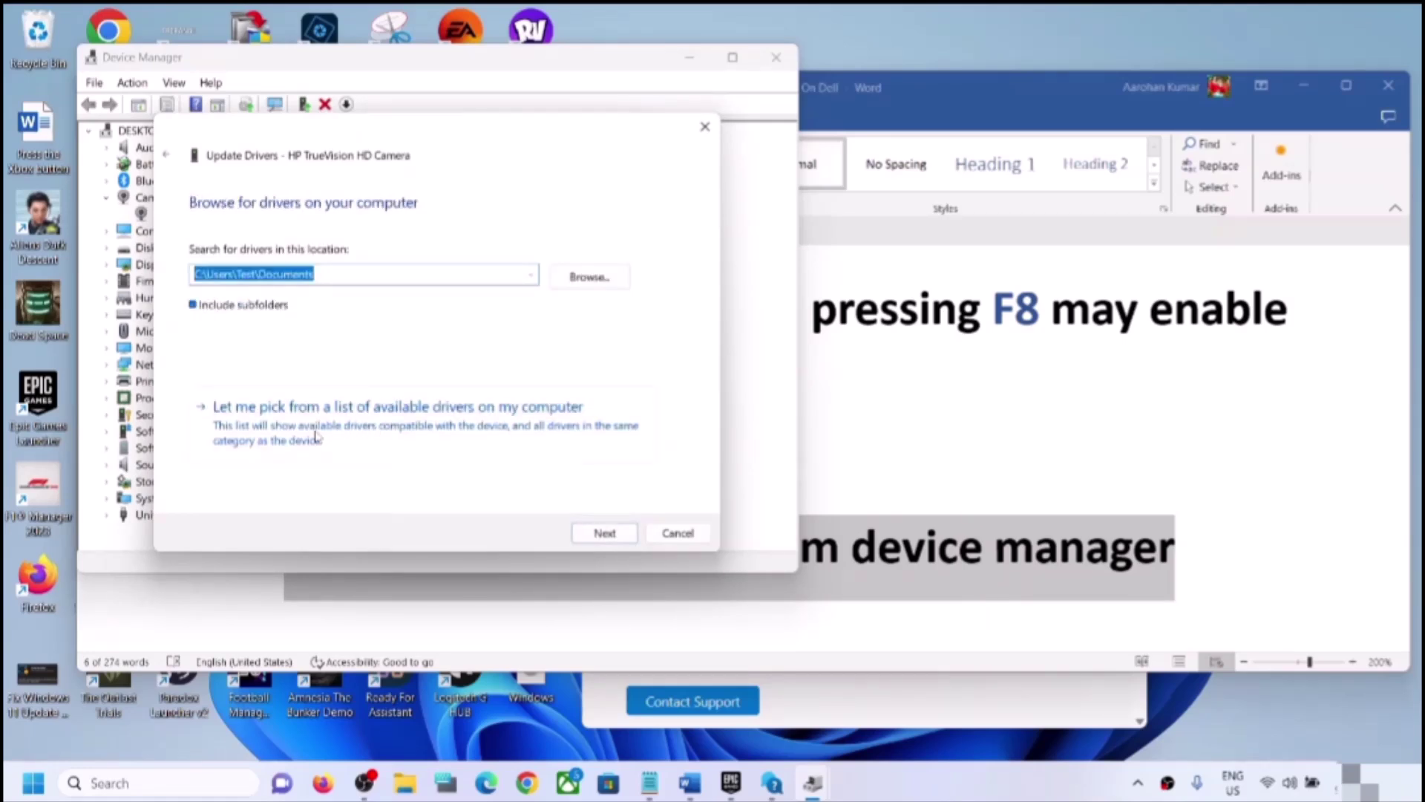
pyautogui.click(316, 438)
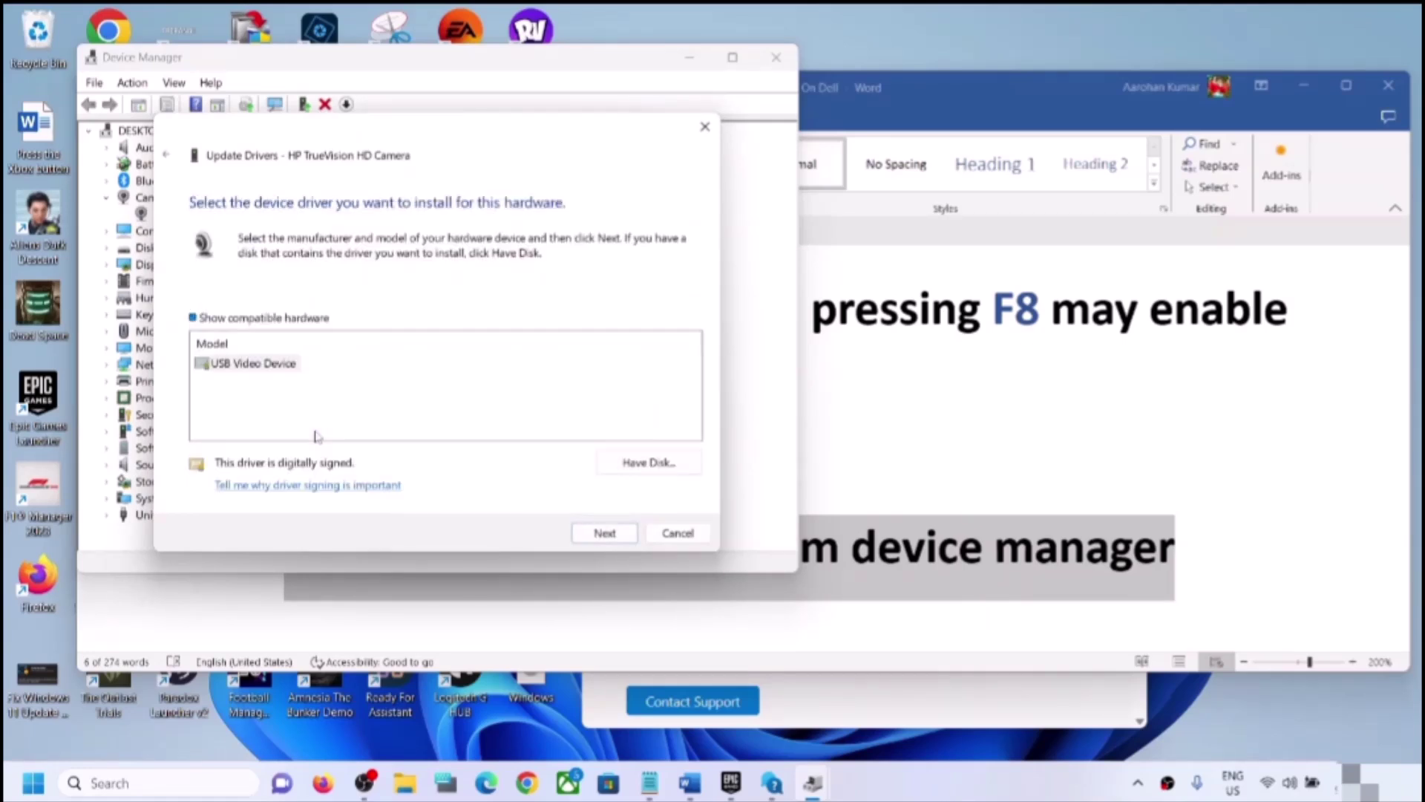
pyautogui.click(252, 368)
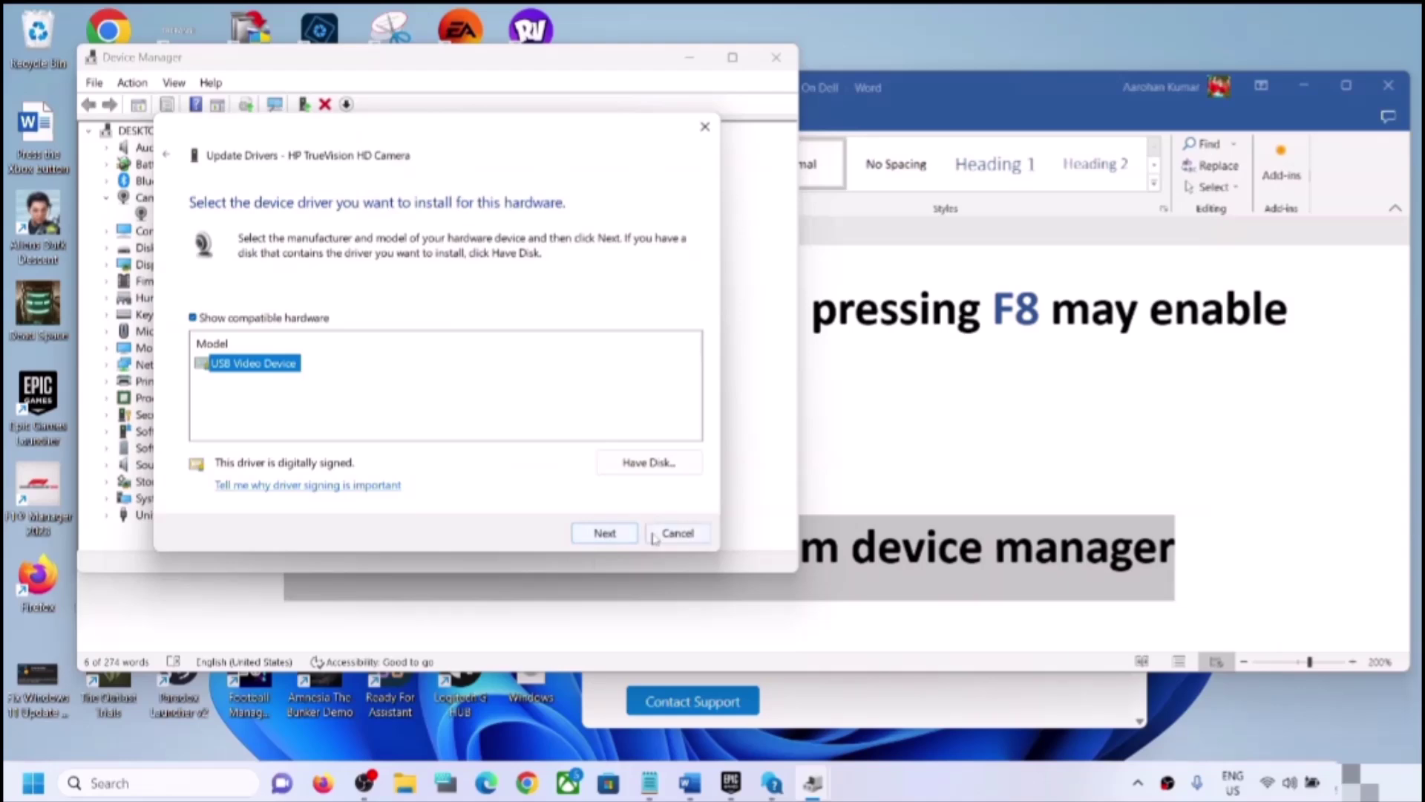
pyautogui.click(678, 533)
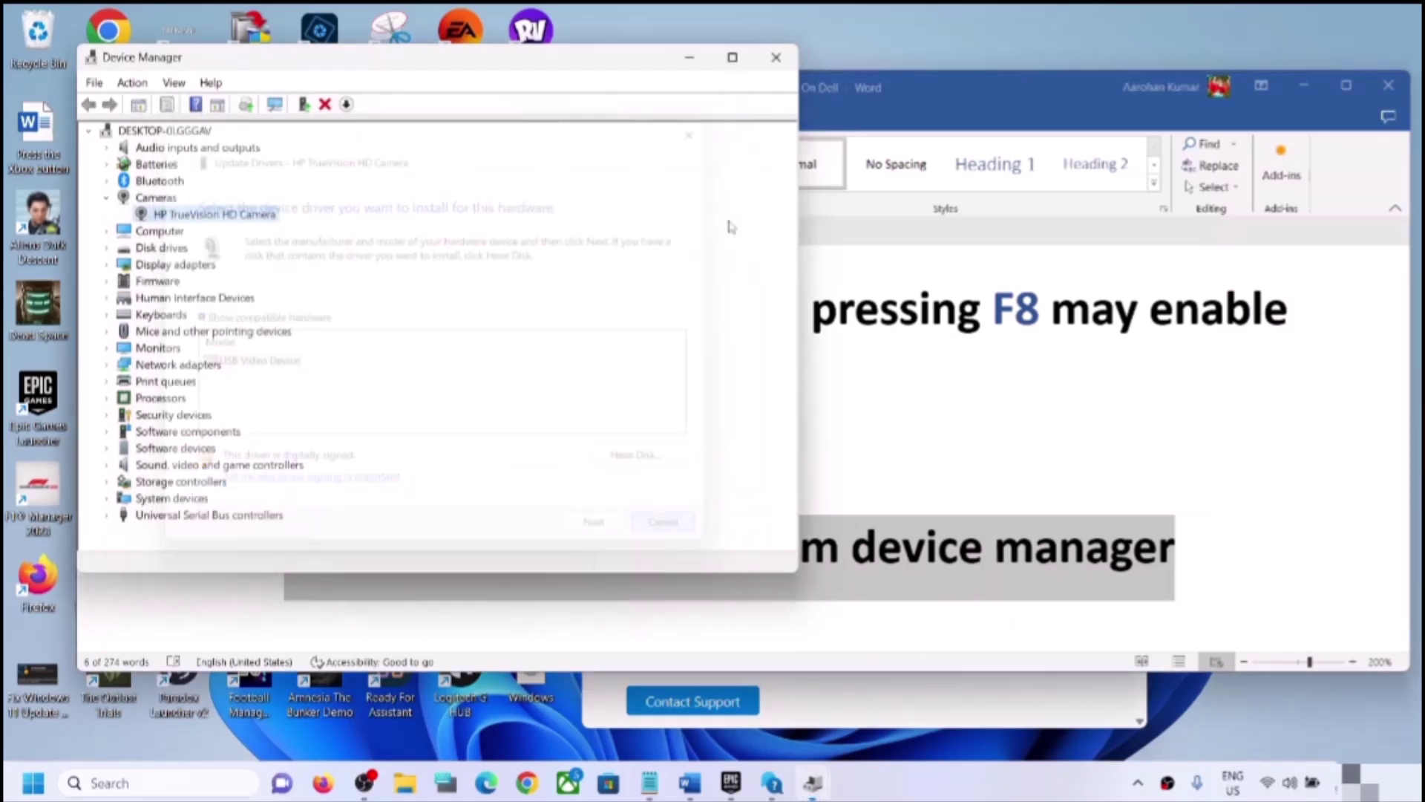
# Close Device Manager and highlight the document's Step 13 about updating the camera driver from the system manufacturer's website
pyautogui.click(777, 58)
pyautogui.scroll(-5, 475, 404)
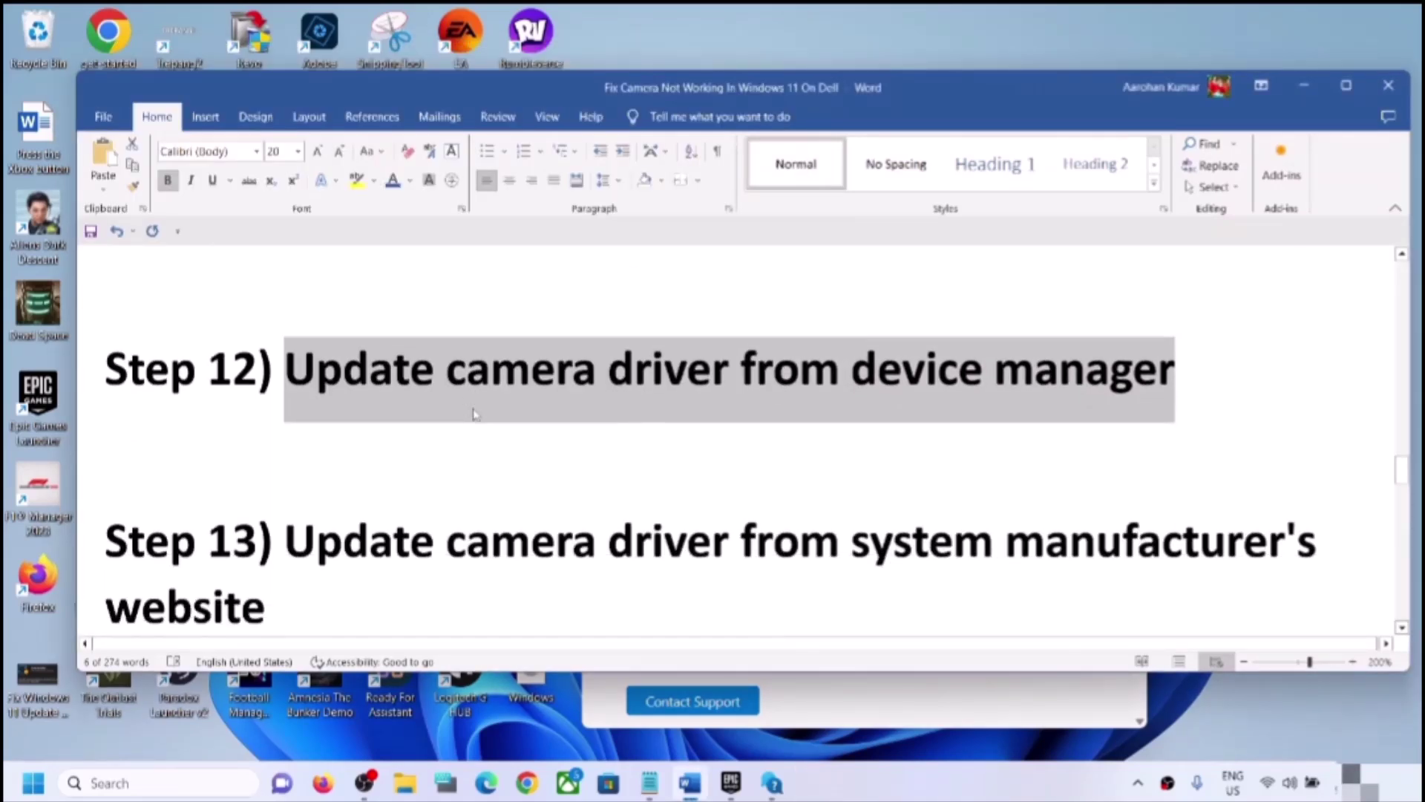
pyautogui.moveTo(285, 363); pyautogui.dragTo(844, 431)
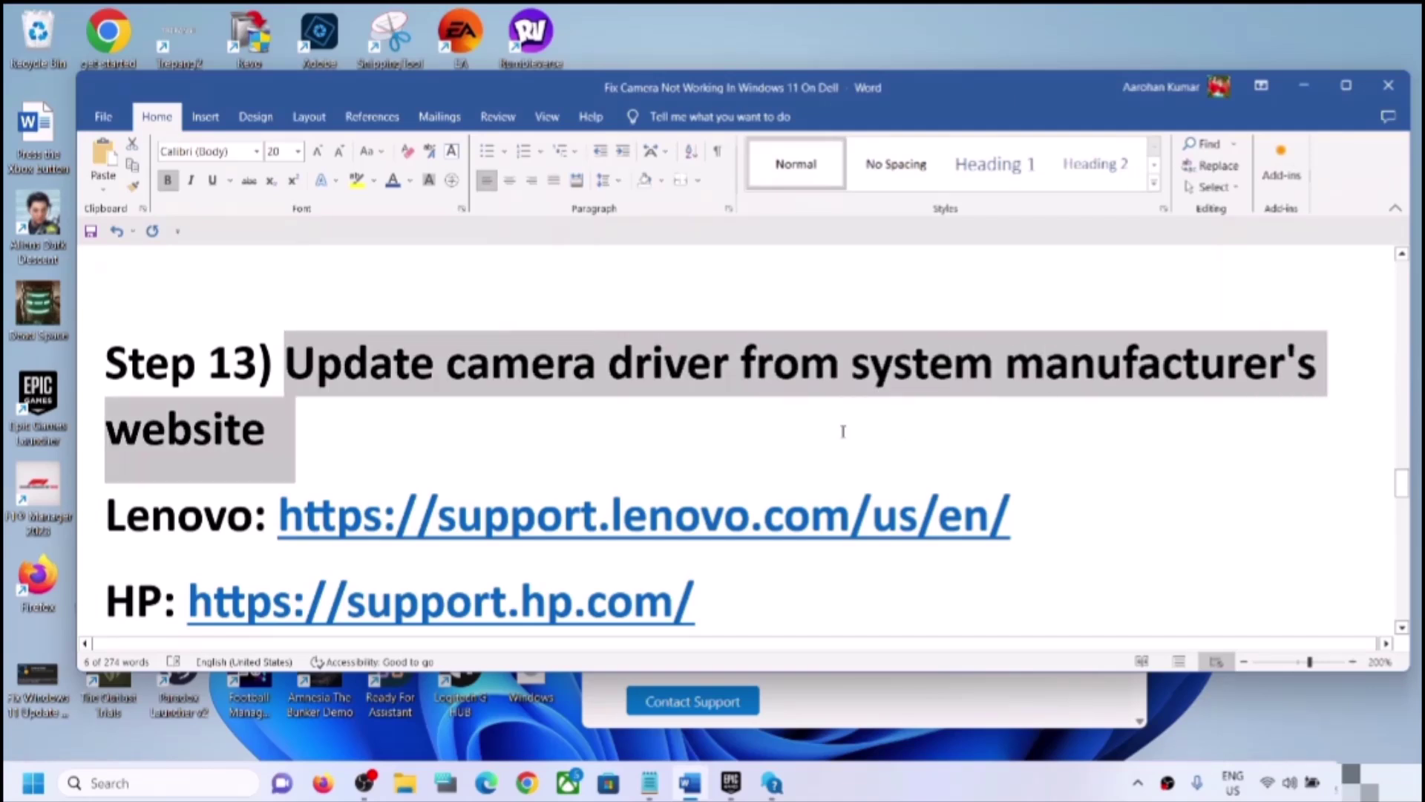
pyautogui.moveTo(329, 435); pyautogui.dragTo(274, 429)
pyautogui.scroll(-2, 414, 472)
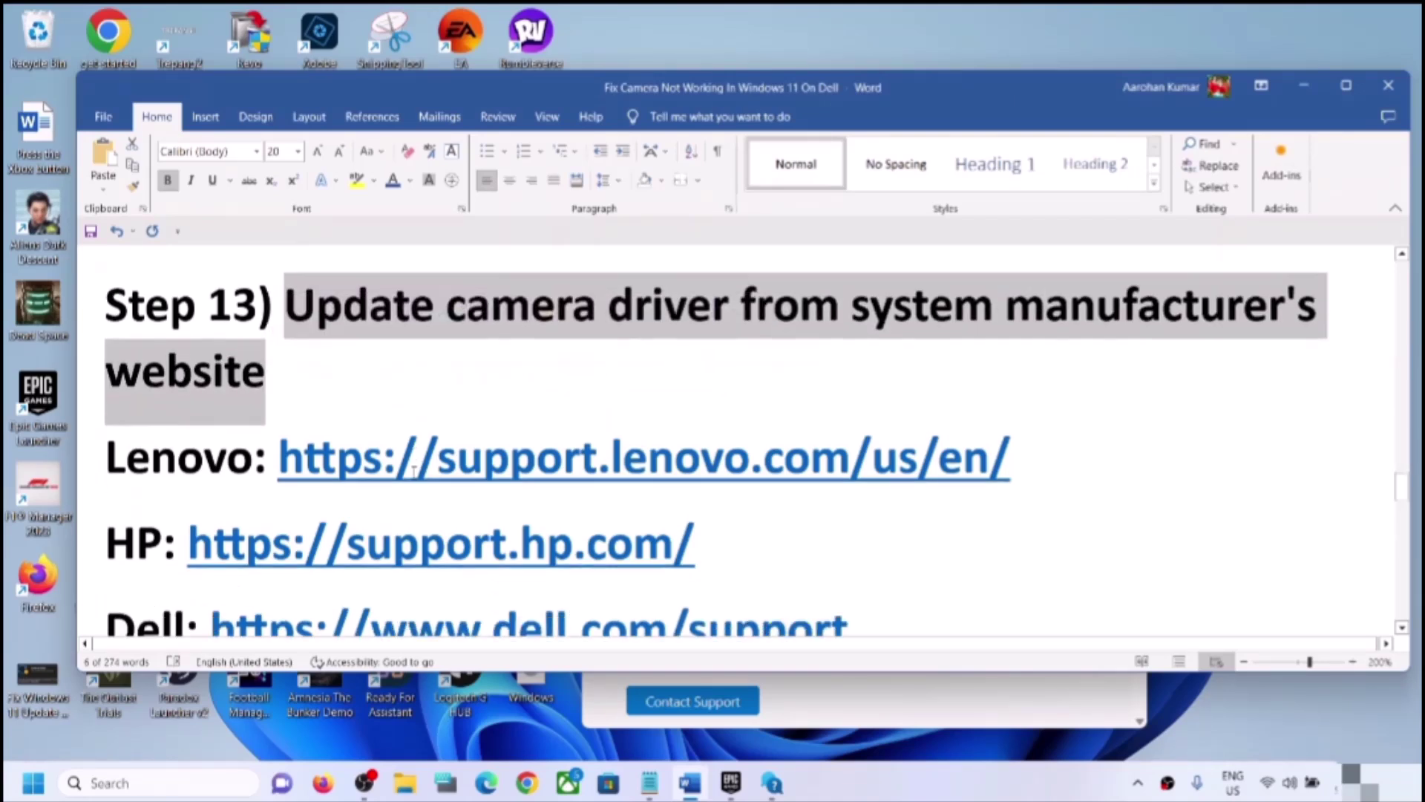
pyautogui.scroll(-1, 414, 472)
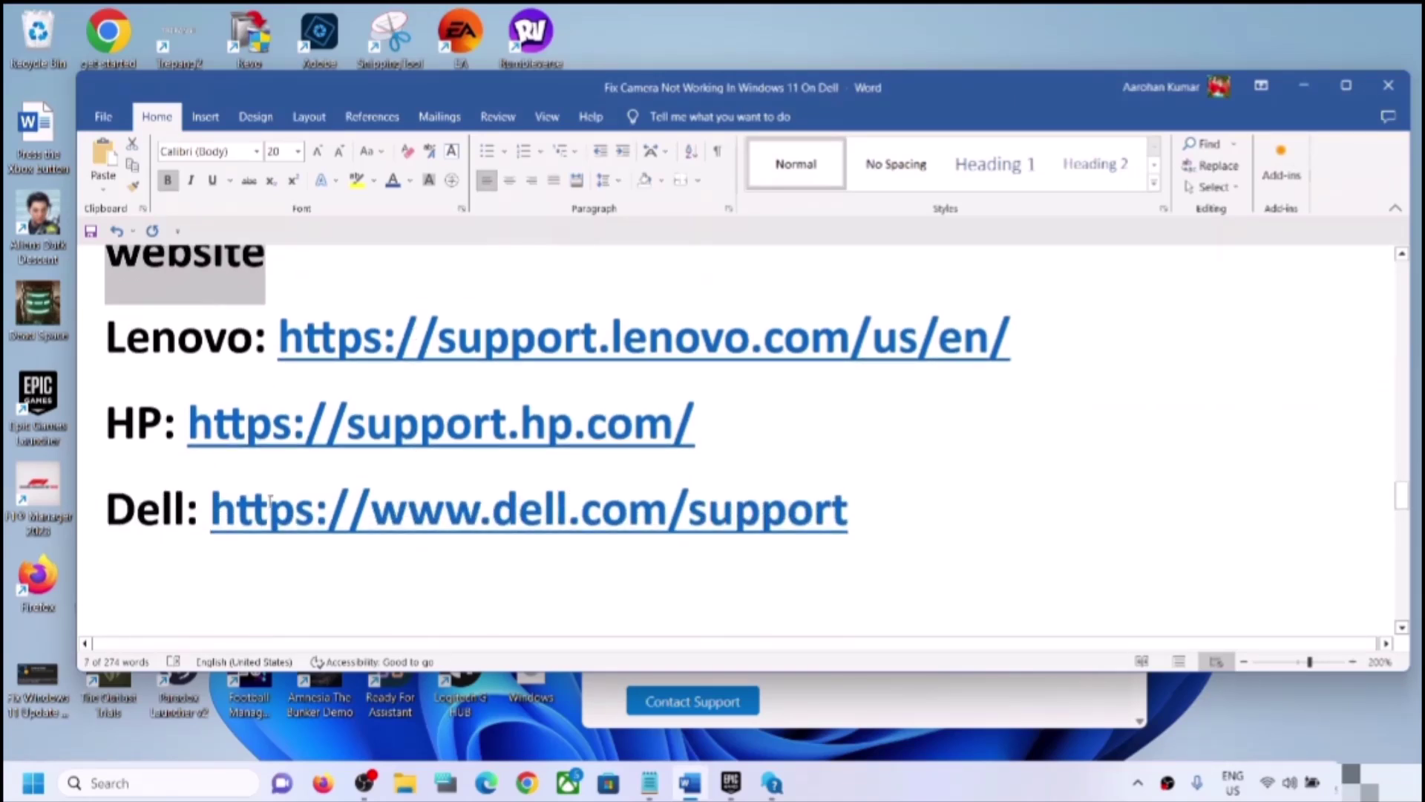
# Highlight the Dell, HP and Lenovo support links listed under Step 13 in the document
pyautogui.moveTo(269, 501); pyautogui.dragTo(787, 511)
pyautogui.moveTo(242, 423); pyautogui.dragTo(744, 435)
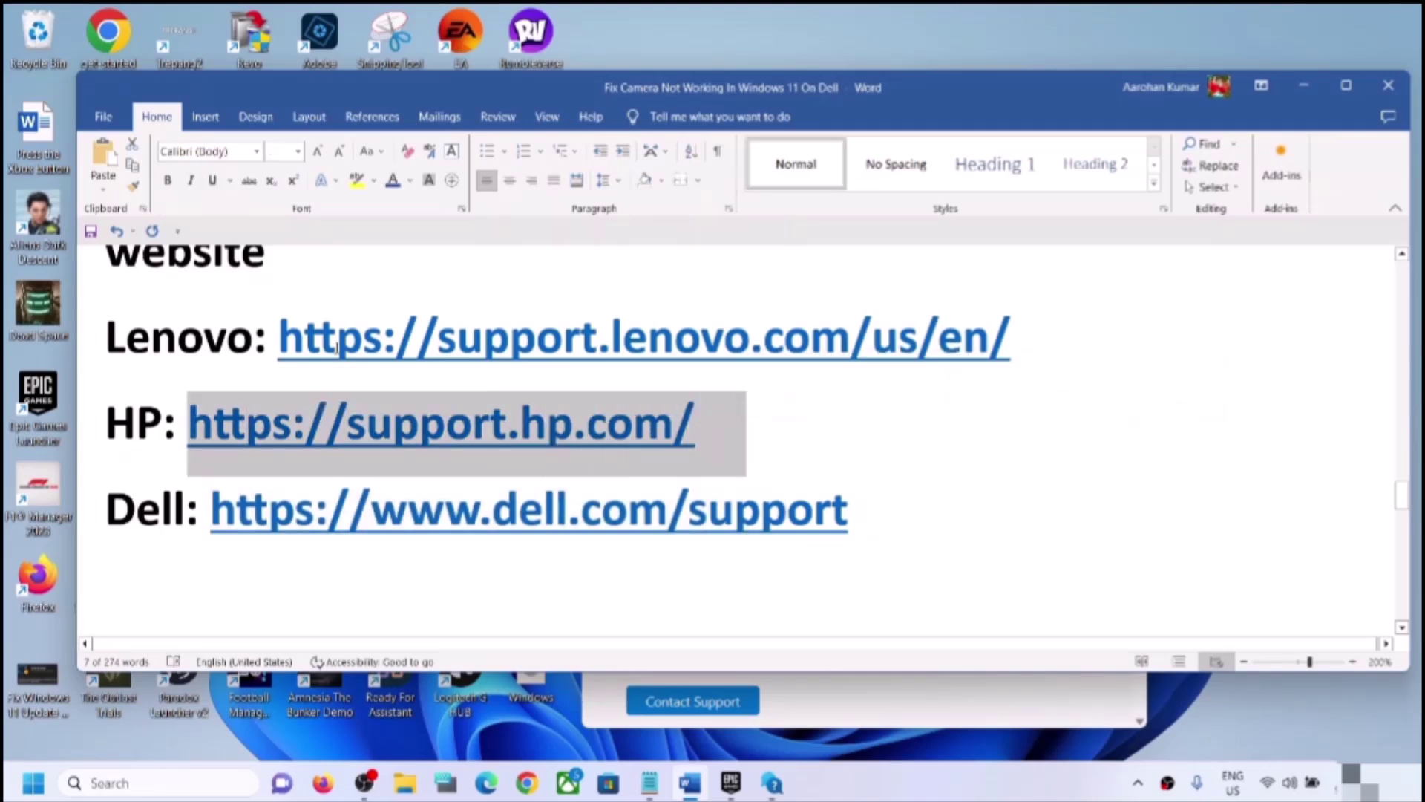
pyautogui.moveTo(304, 338); pyautogui.dragTo(870, 347)
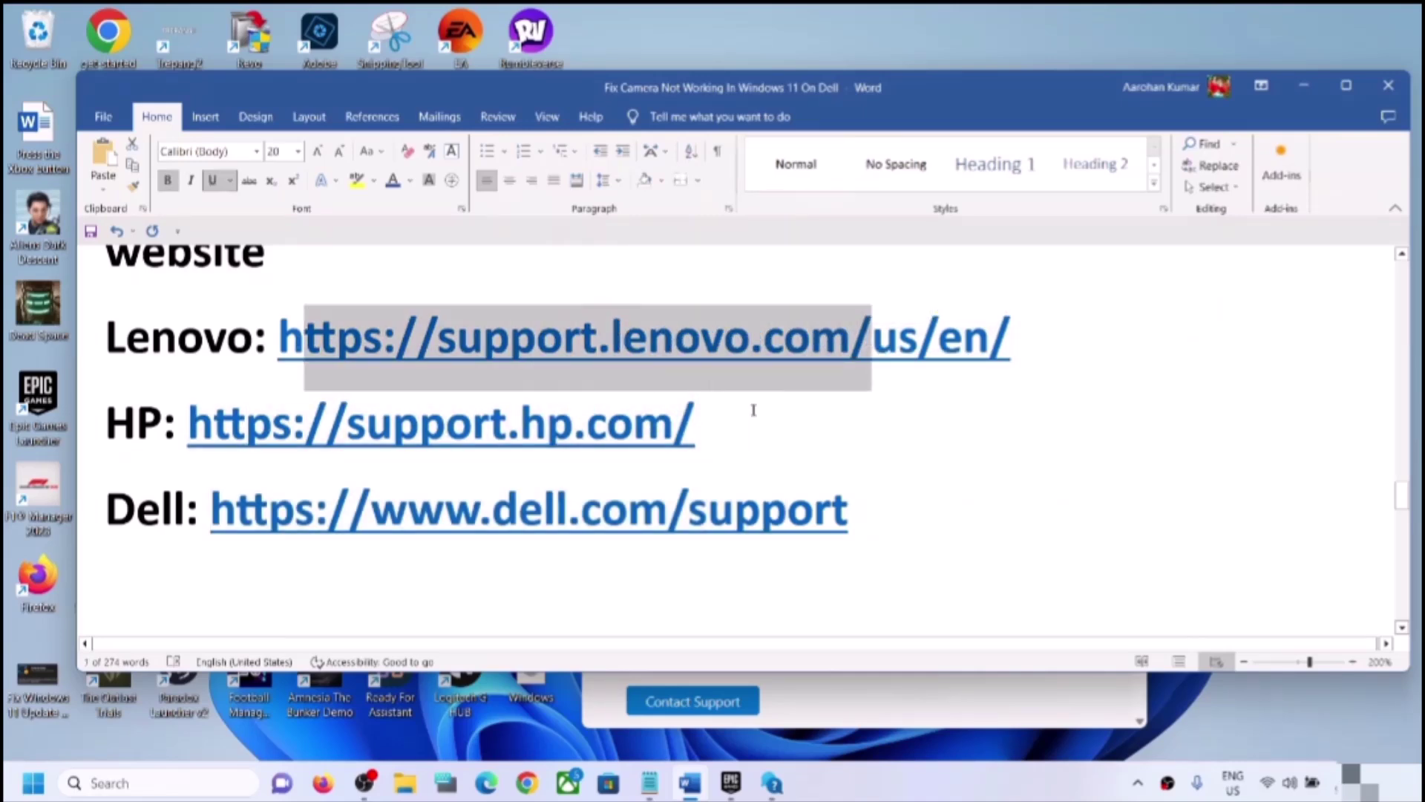
pyautogui.click(1008, 363)
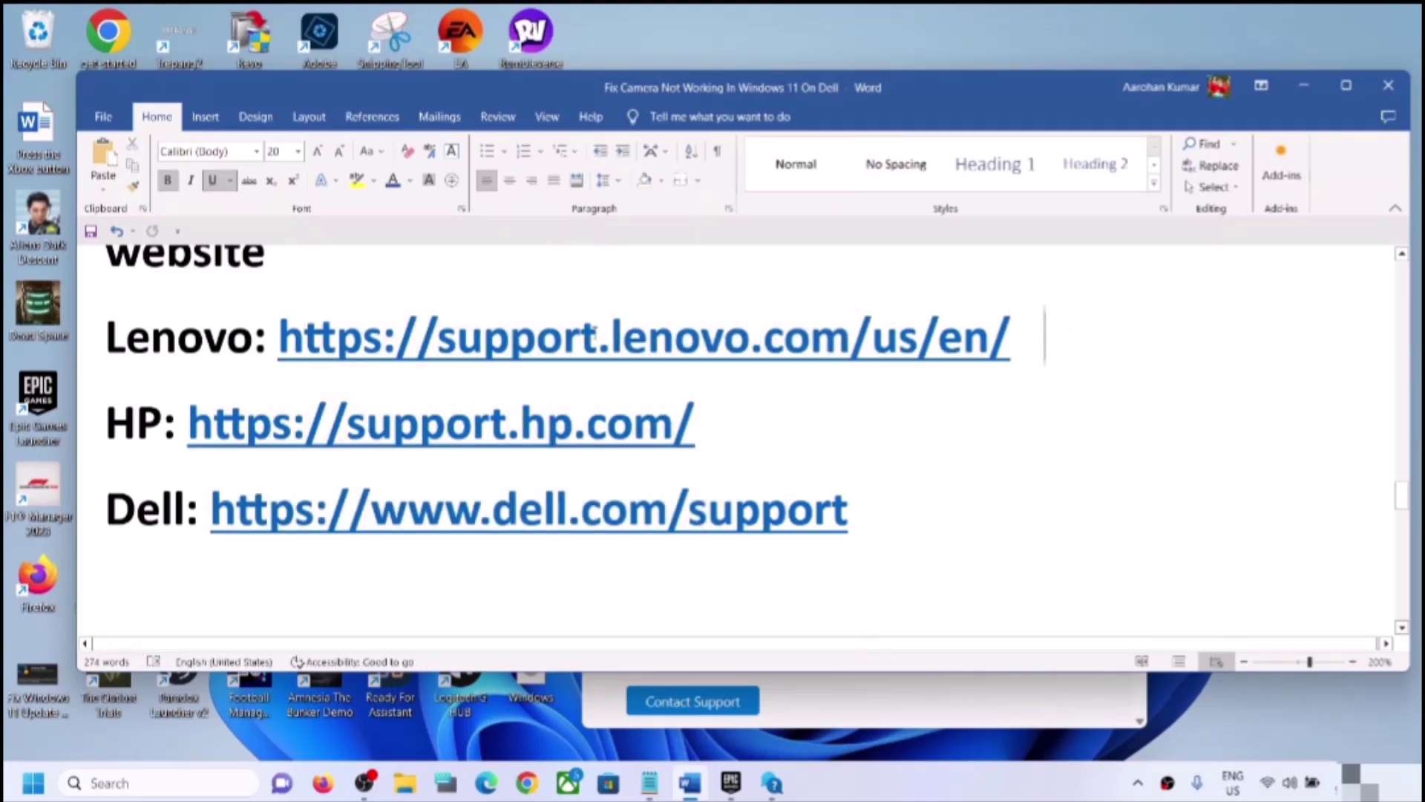
# Open the Lenovo support website from the document's link, and go to its PC Support page
pyautogui.moveTo(1044, 334); pyautogui.dragTo(423, 338)
pyautogui.keyDown('ctrl'); pyautogui.click(425, 338); pyautogui.keyUp('ctrl')
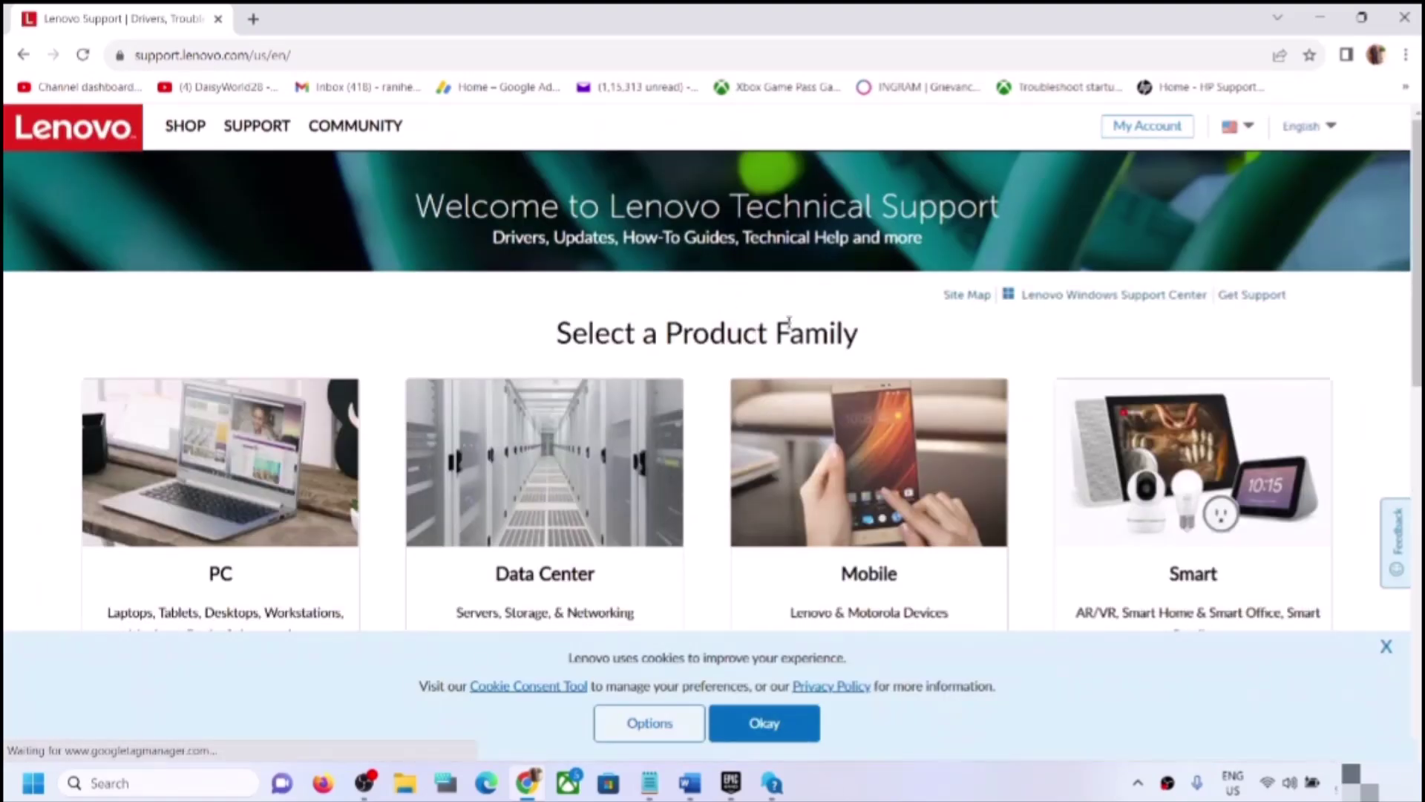
pyautogui.scroll(-3, 950, 304)
pyautogui.moveTo(971, 320)
pyautogui.scroll(1, 969, 317)
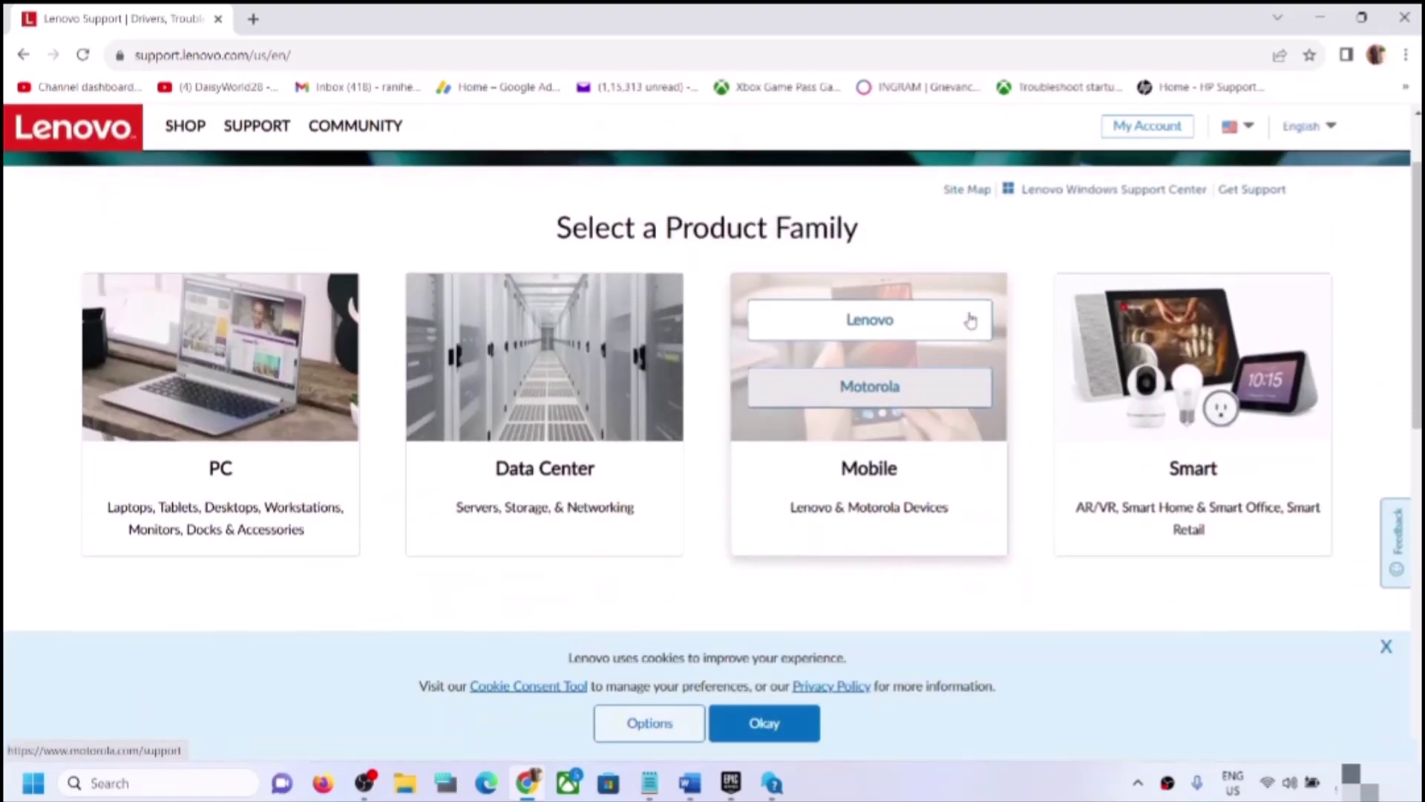
pyautogui.scroll(-2, 969, 318)
pyautogui.moveTo(248, 296)
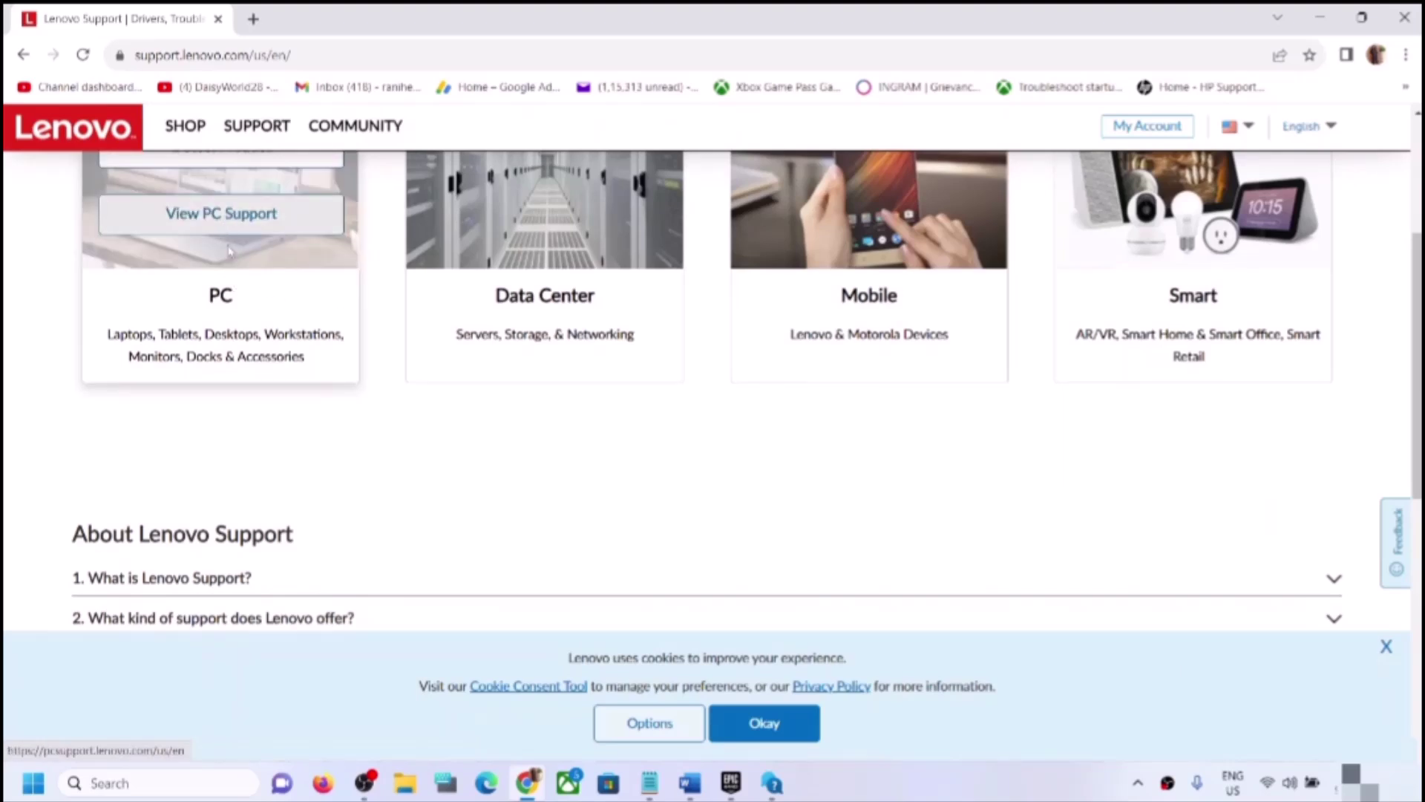
pyautogui.scroll(1, 236, 223)
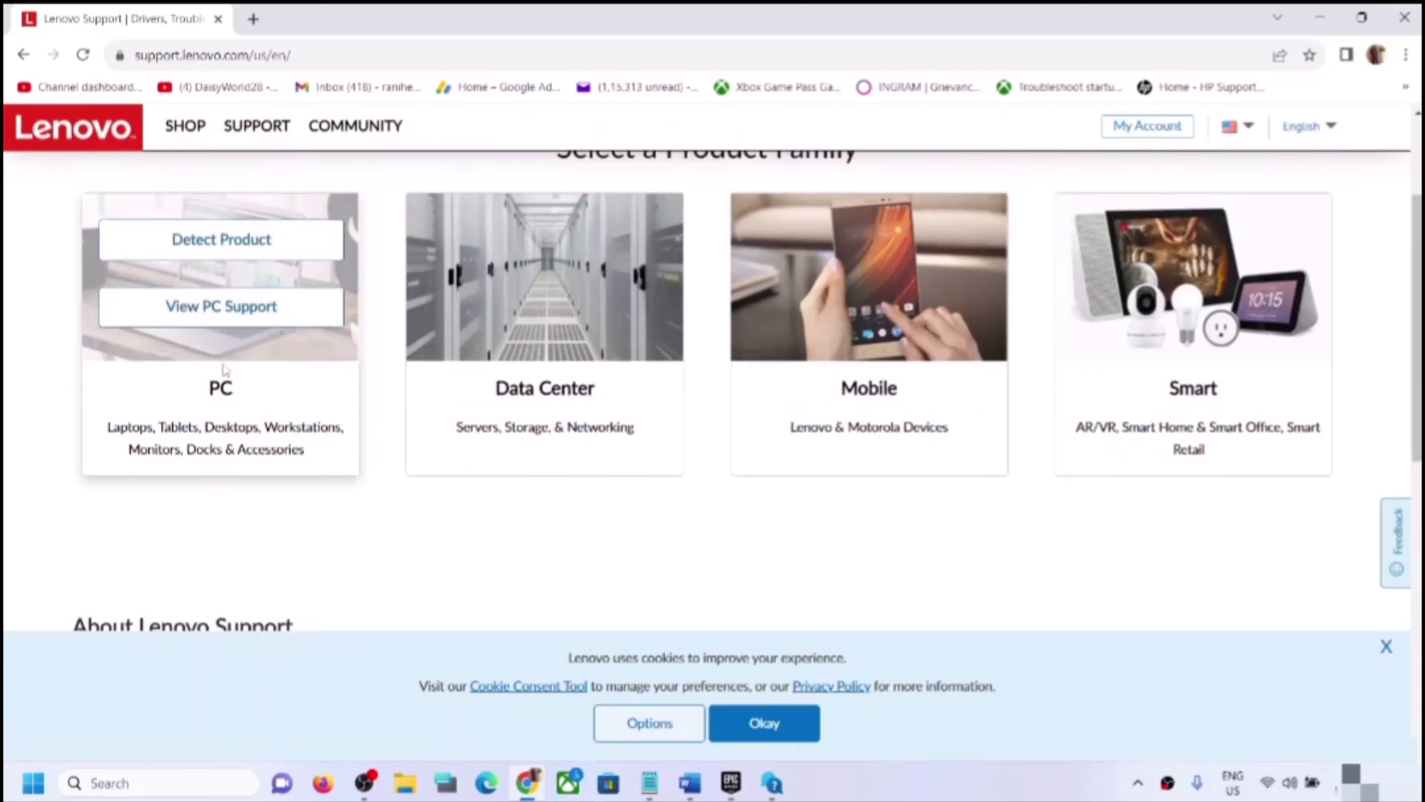
pyautogui.click(223, 306)
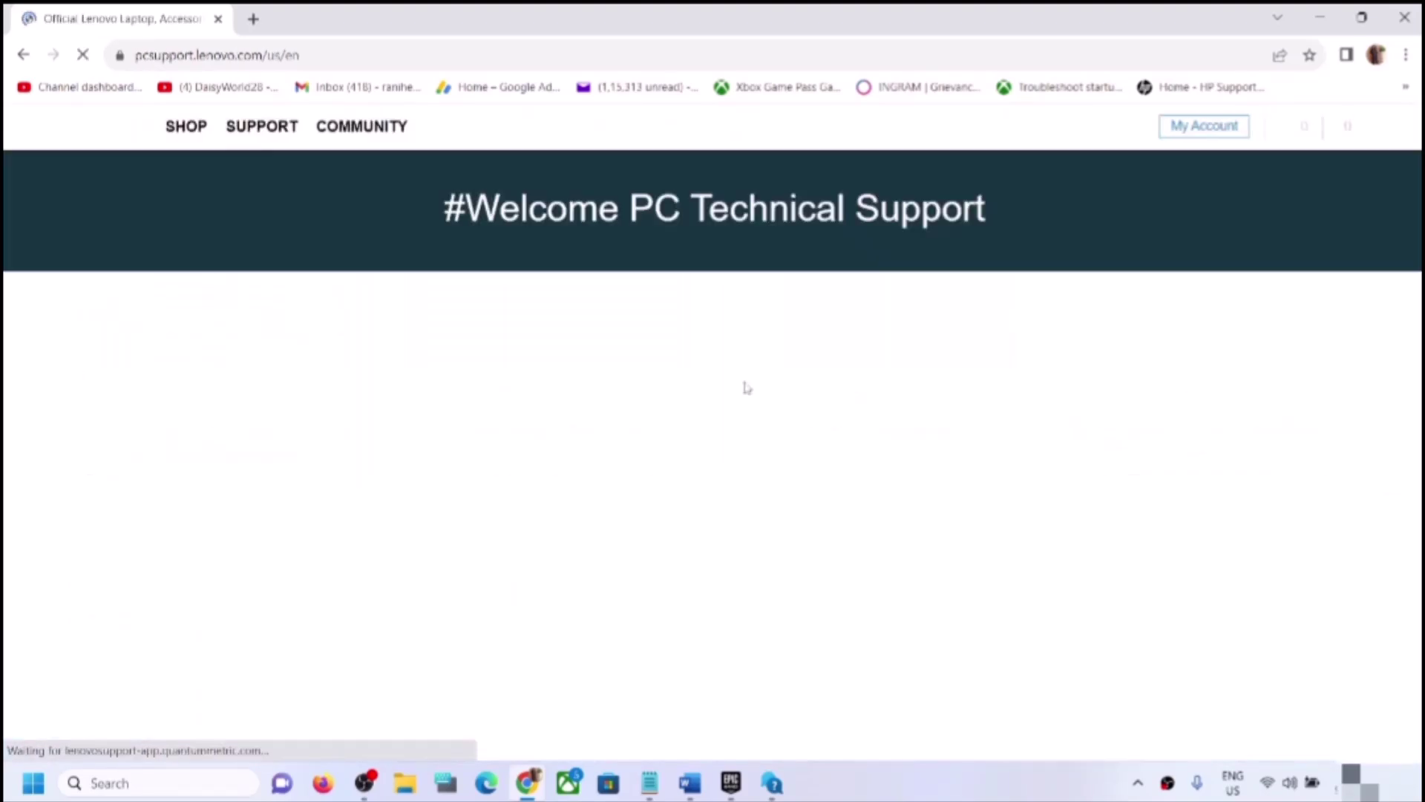
# Browse the product catalog for Laptops, choosing 10 Series laptops (Lenovo) and the 10w (Type 82ST, 82SU) Laptop (Lenovo)
pyautogui.scroll(-3, 776, 413)
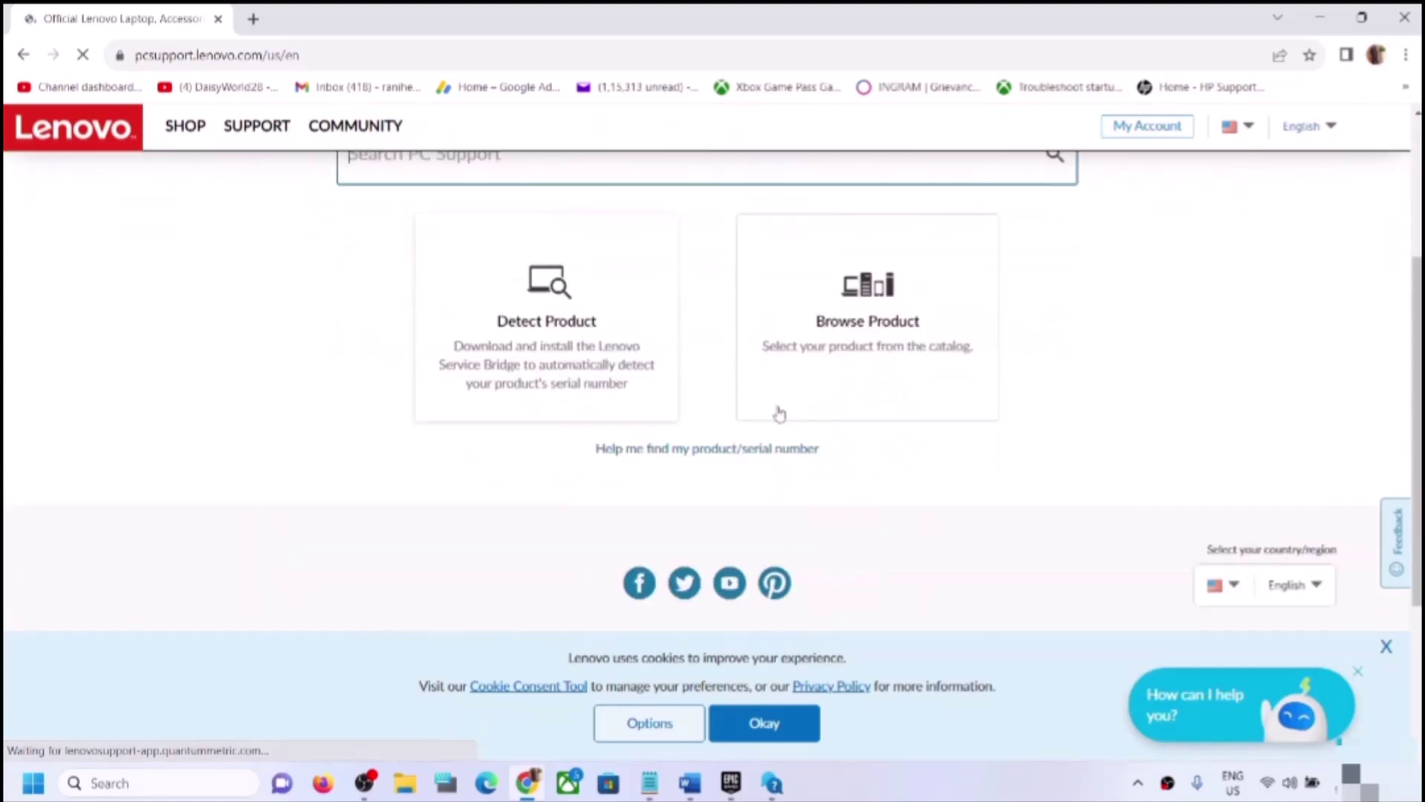
pyautogui.click(851, 300)
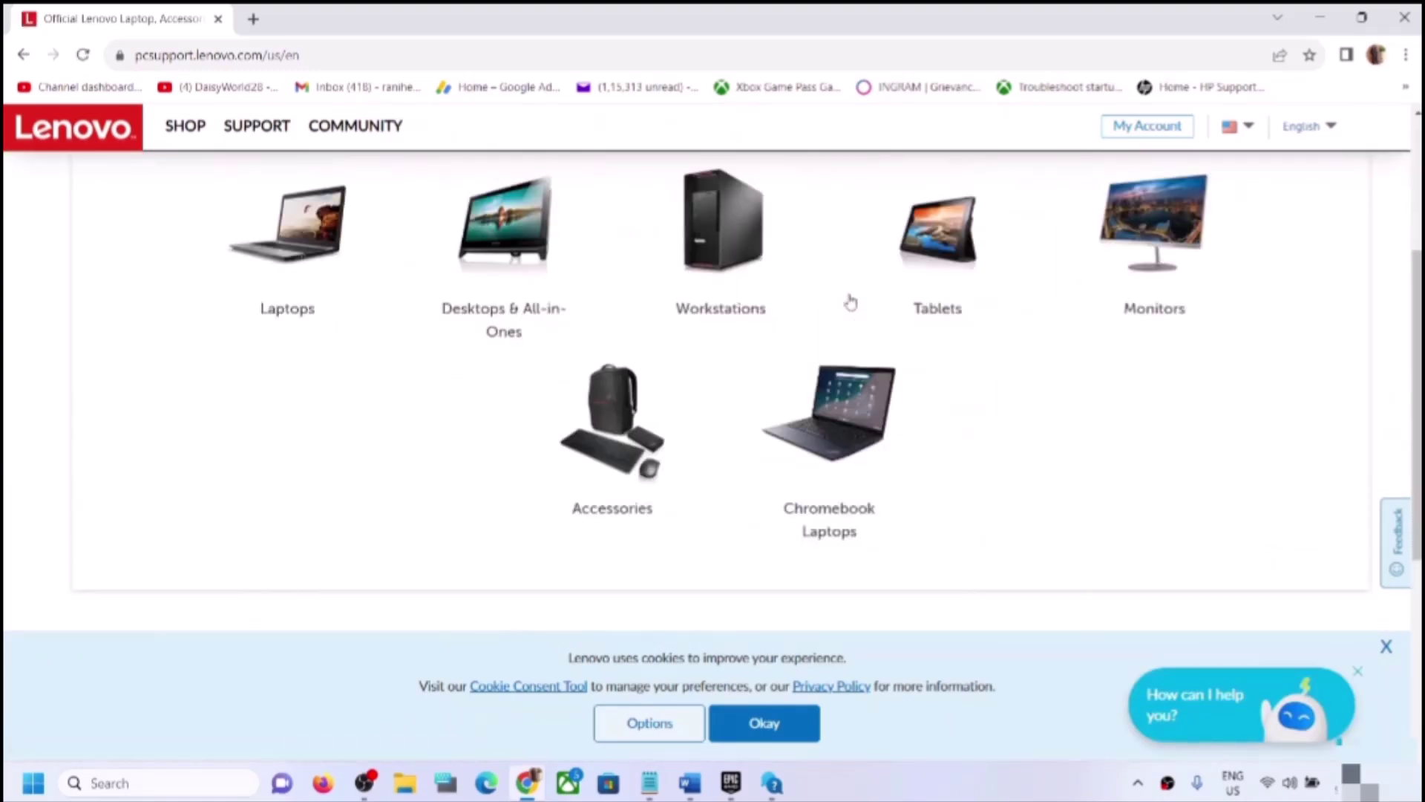
pyautogui.click(313, 267)
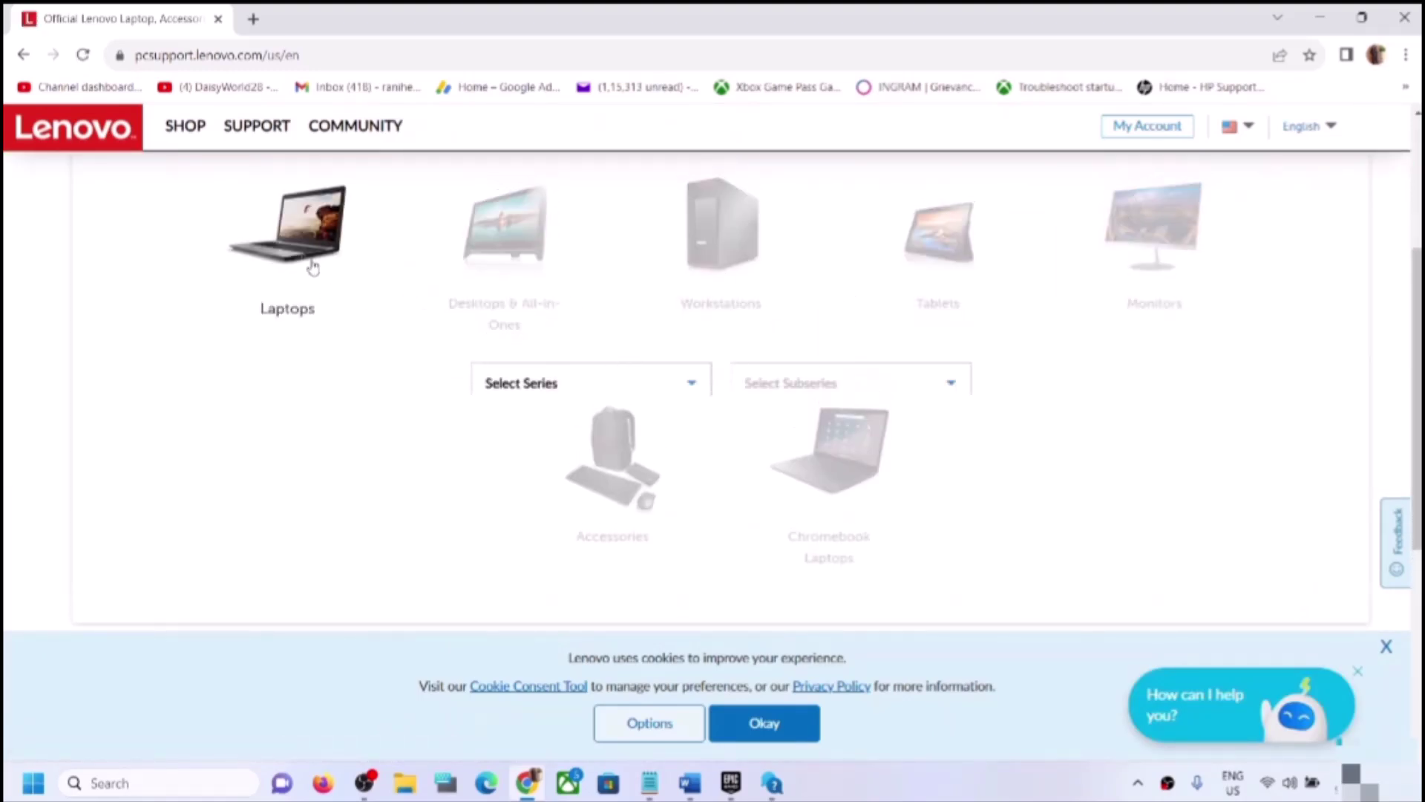
pyautogui.click(684, 398)
pyautogui.click(590, 508)
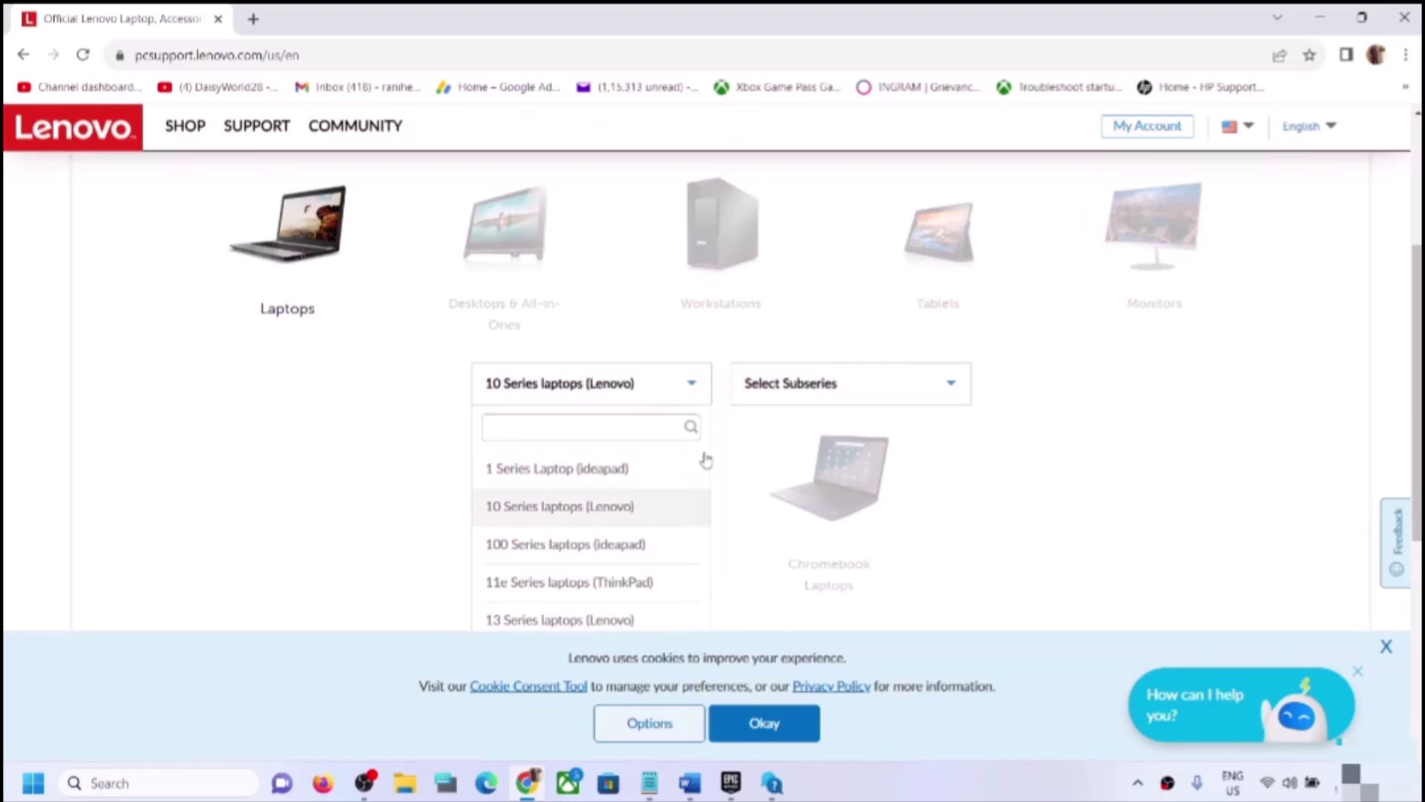
pyautogui.click(824, 394)
pyautogui.click(799, 482)
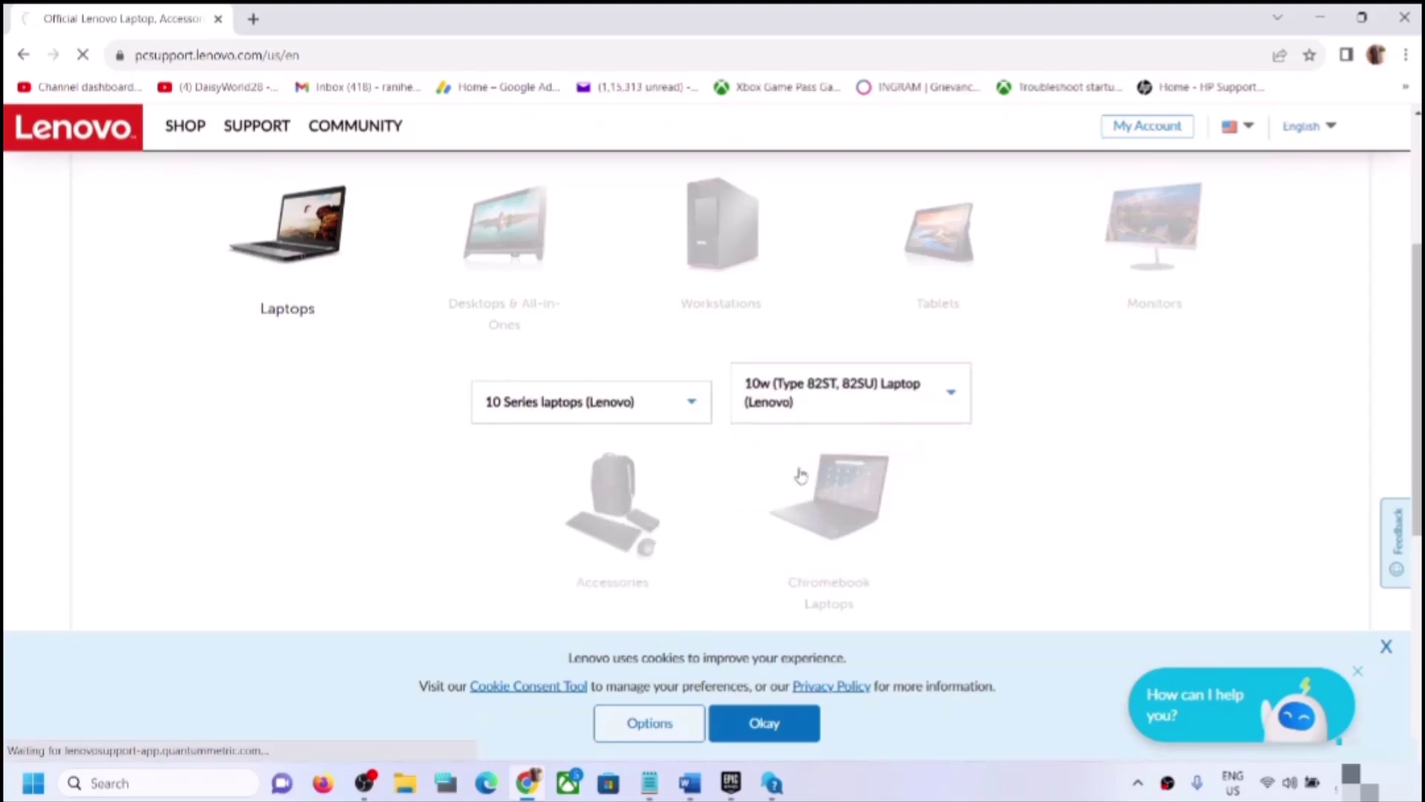
# Open the Drivers & Software page for the Lenovo 10w laptop and show its manual driver list
pyautogui.scroll(-2, 792, 494)
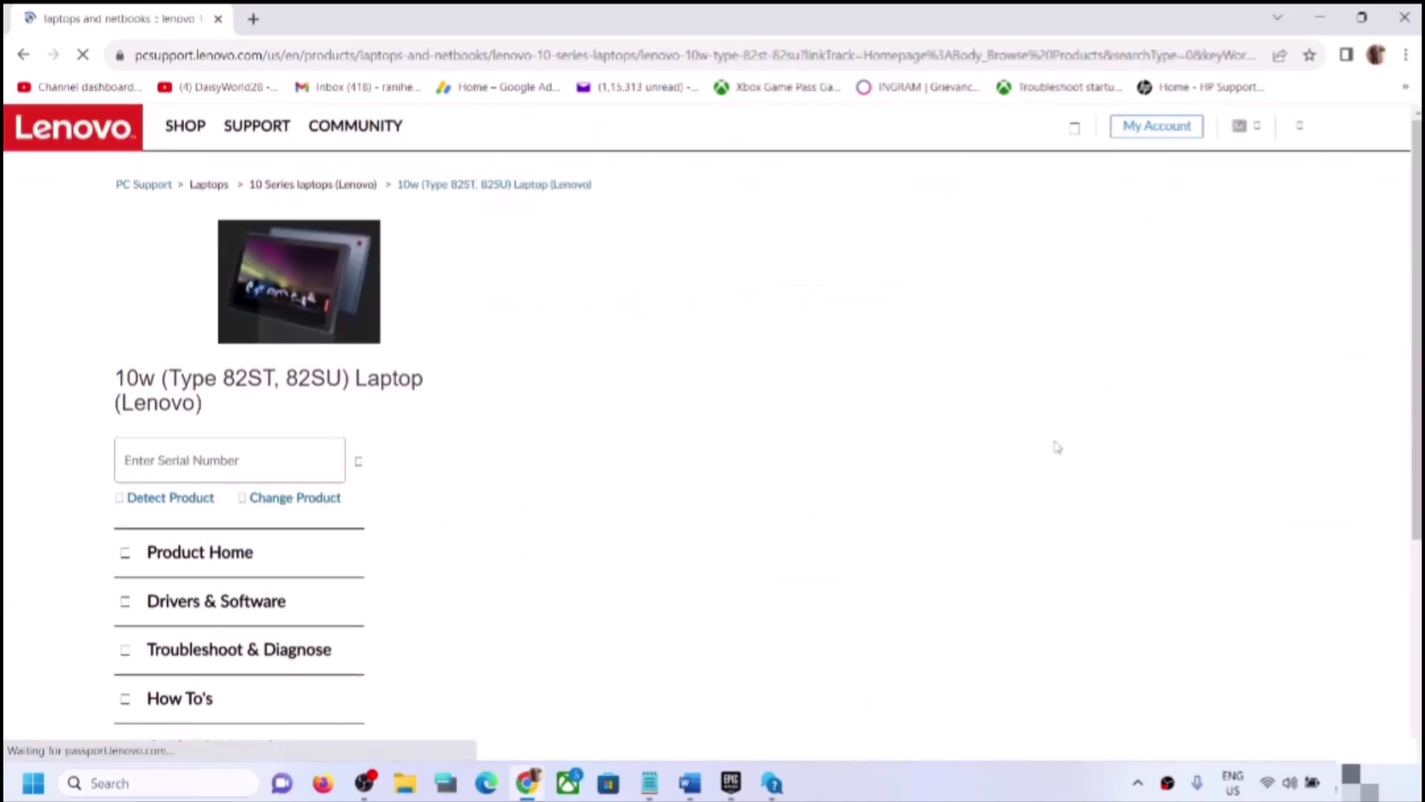
pyautogui.scroll(-3, 652, 449)
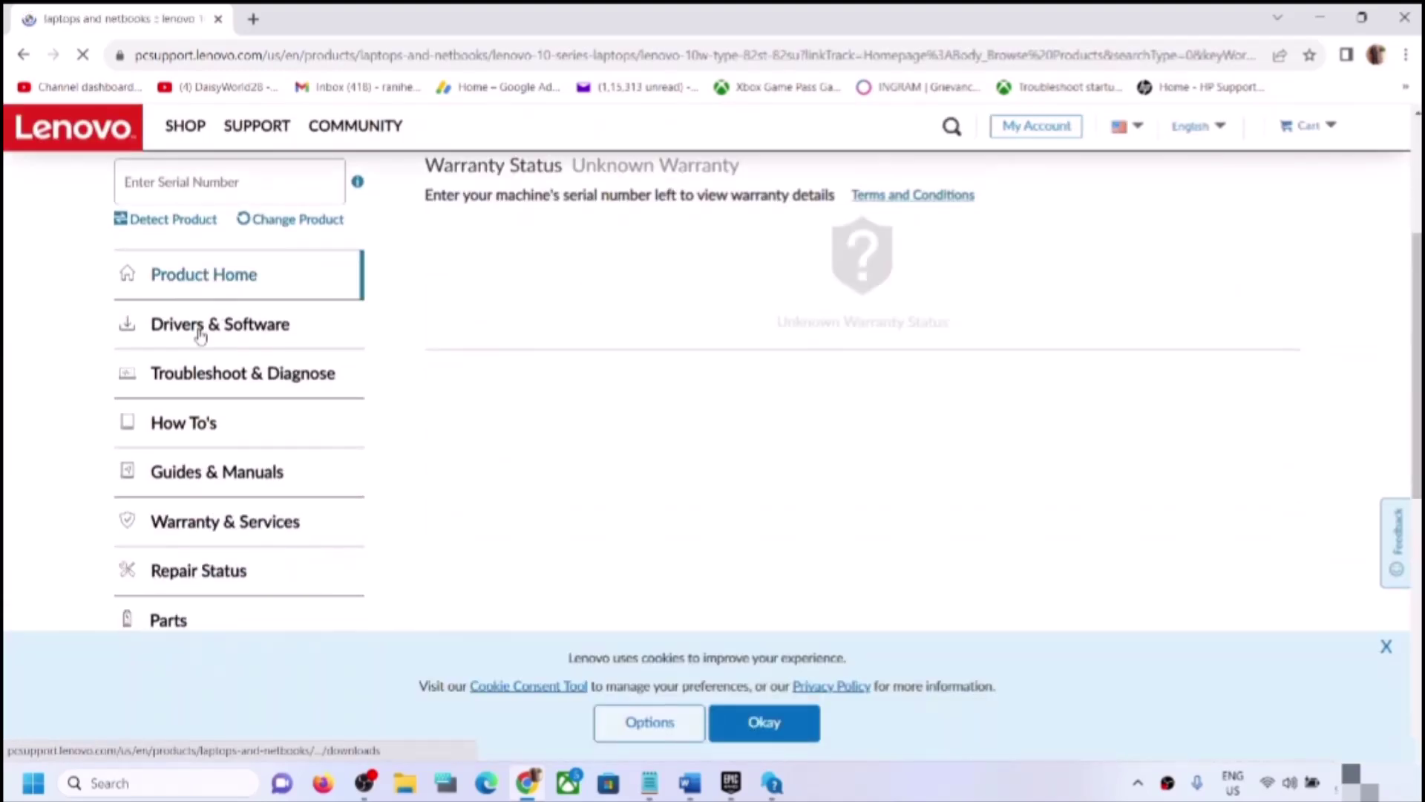
pyautogui.click(201, 326)
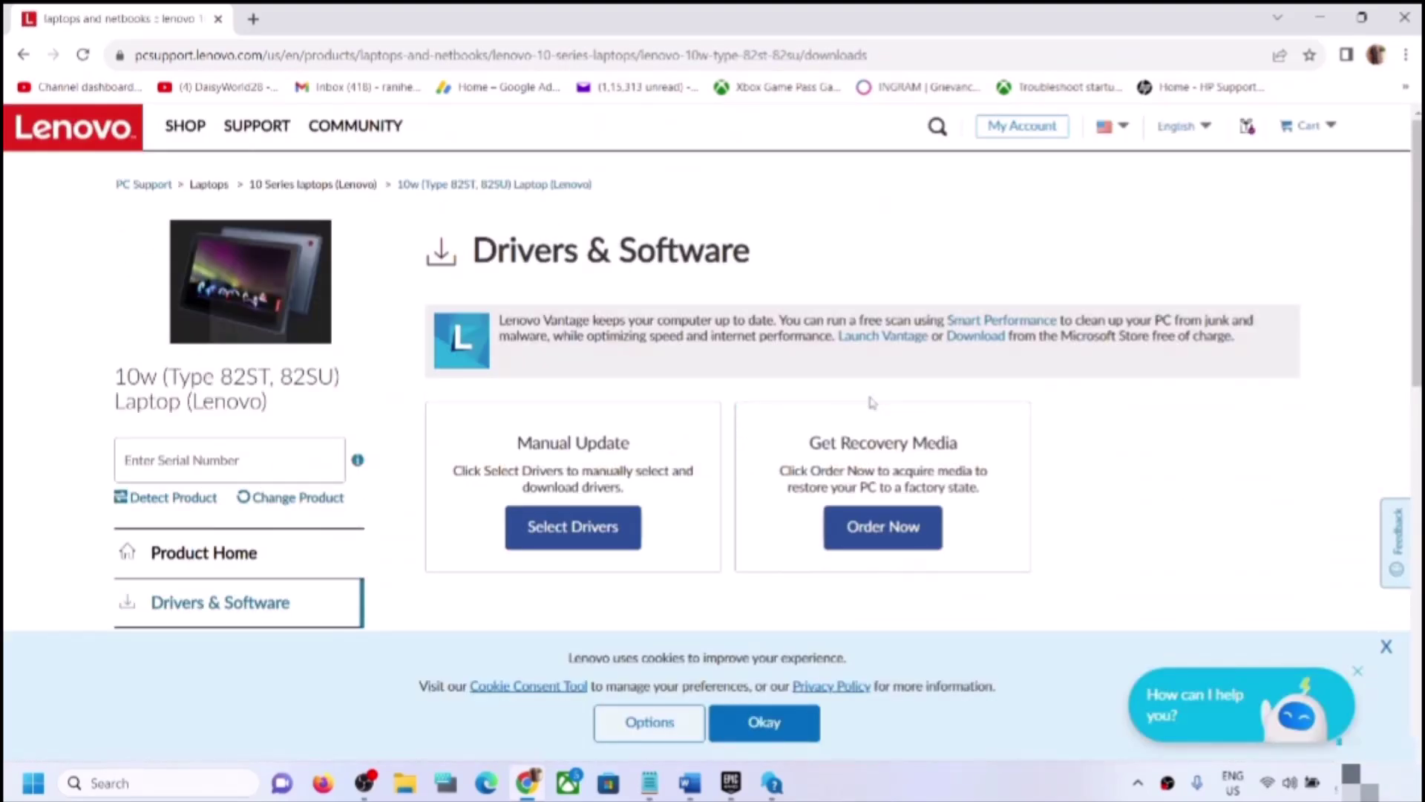
pyautogui.scroll(-3, 873, 400)
pyautogui.scroll(2, 877, 392)
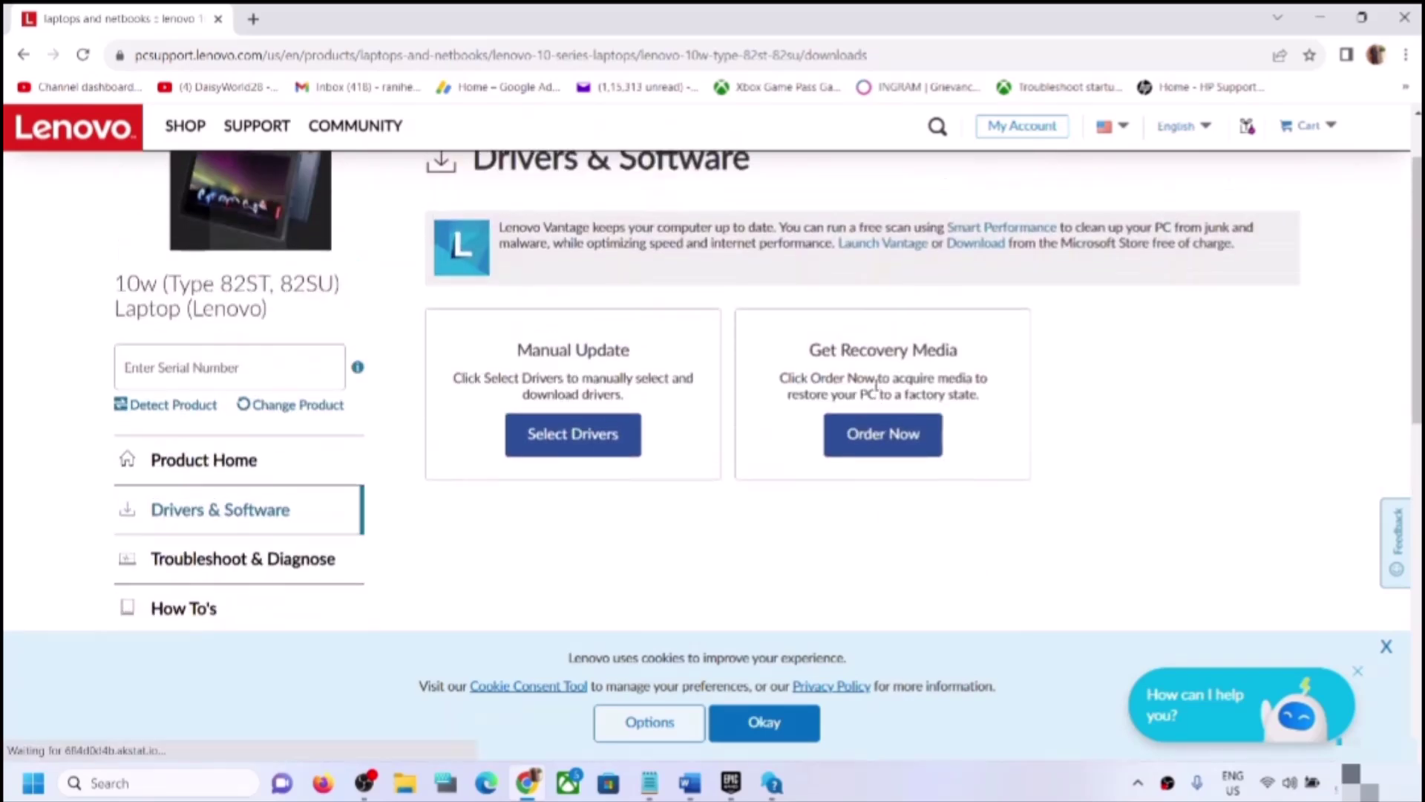
pyautogui.scroll(-1, 661, 340)
pyautogui.click(611, 342)
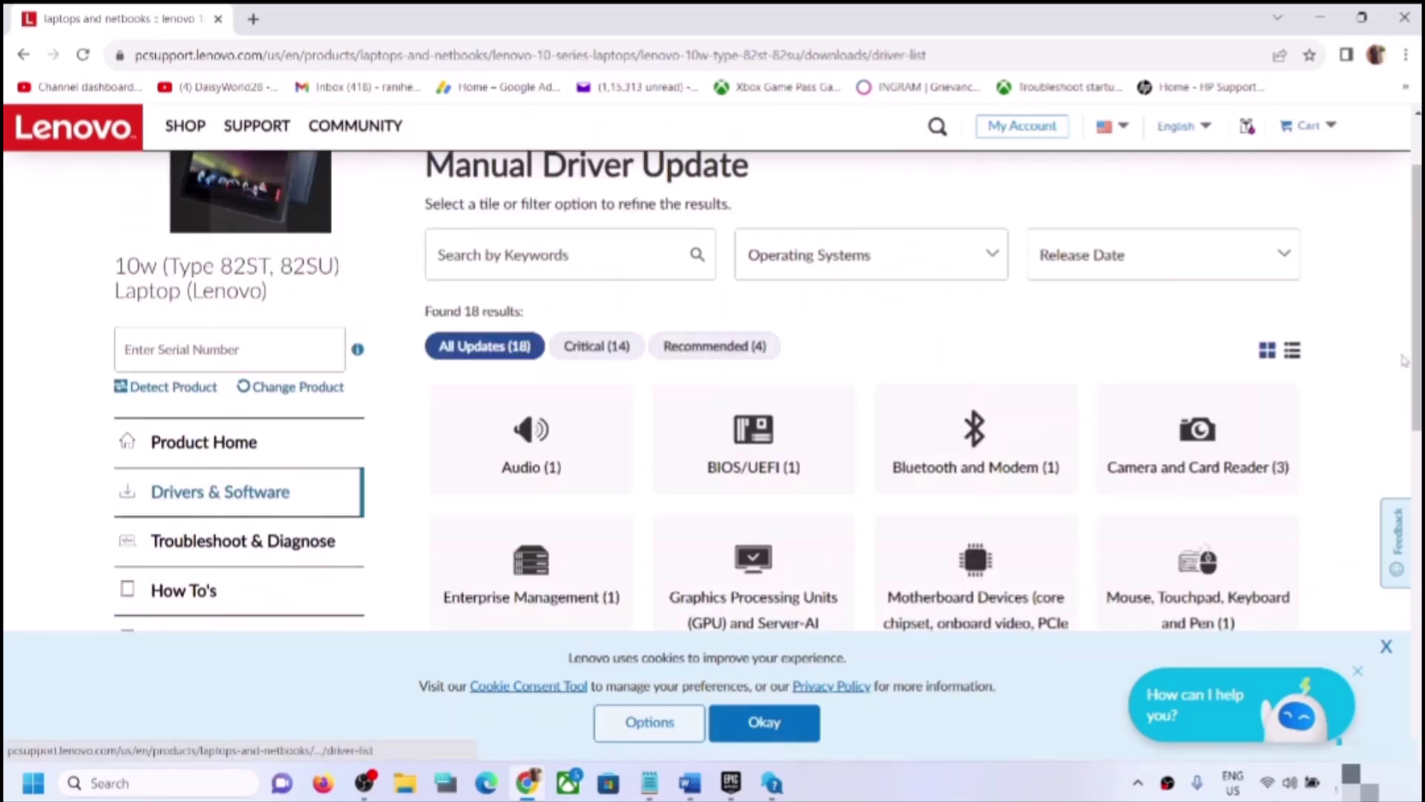
# Open the Camera and Card Reader category in the manual driver list
pyautogui.scroll(-3, 1040, 417)
pyautogui.scroll(-1, 1195, 427)
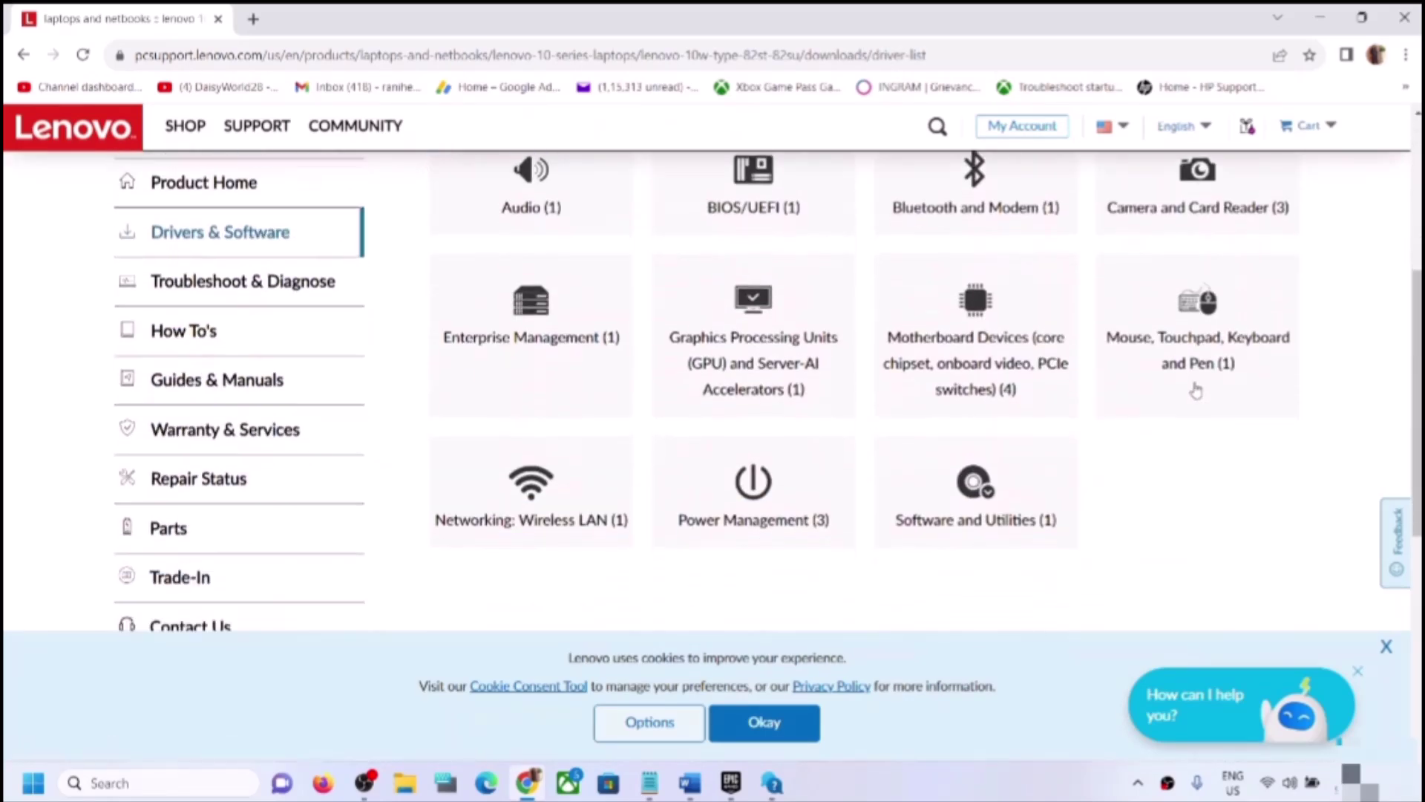
pyautogui.scroll(1, 1193, 388)
pyautogui.click(1197, 297)
pyautogui.click(1199, 295)
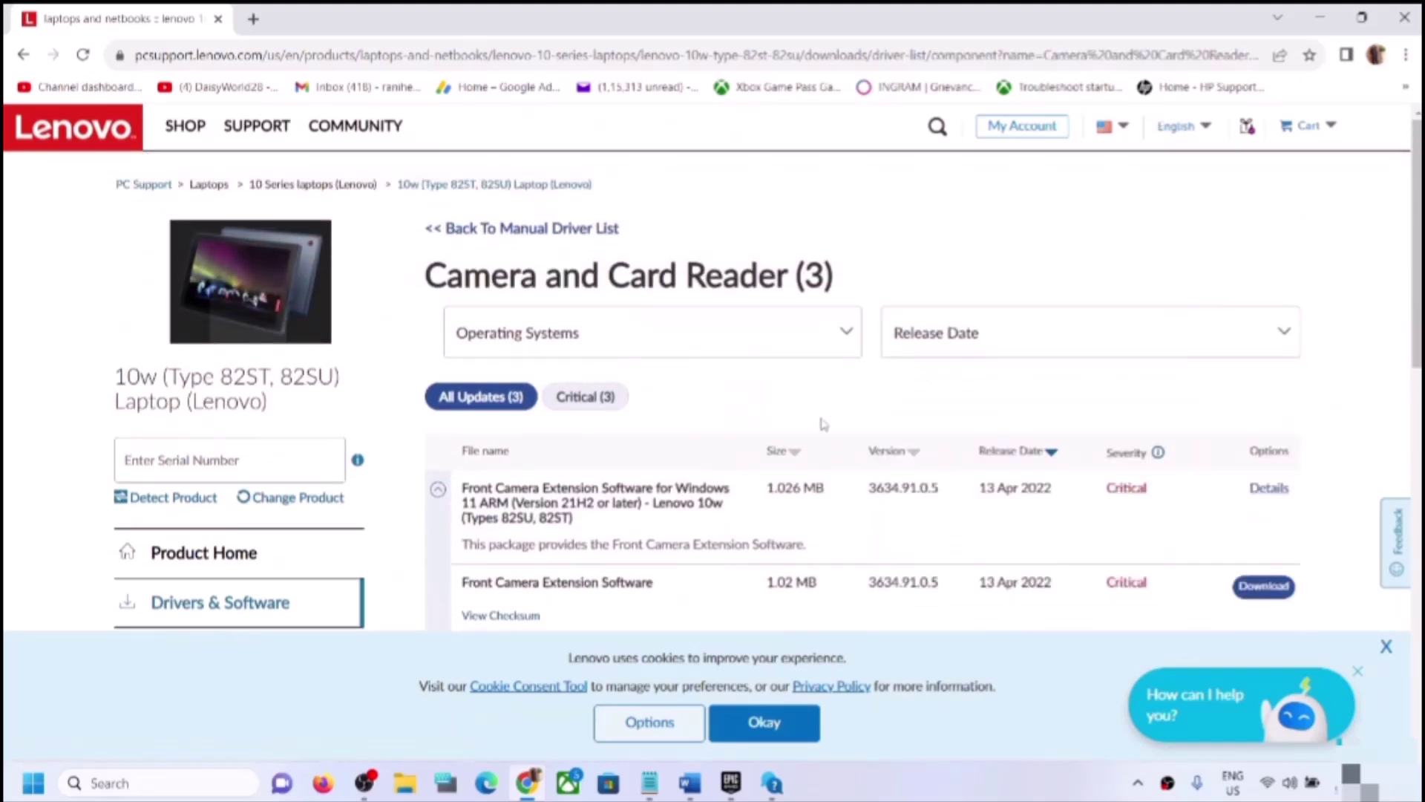
# Review the camera driver packages available for download for the Lenovo 10w, and close the browser
pyautogui.scroll(-2, 821, 423)
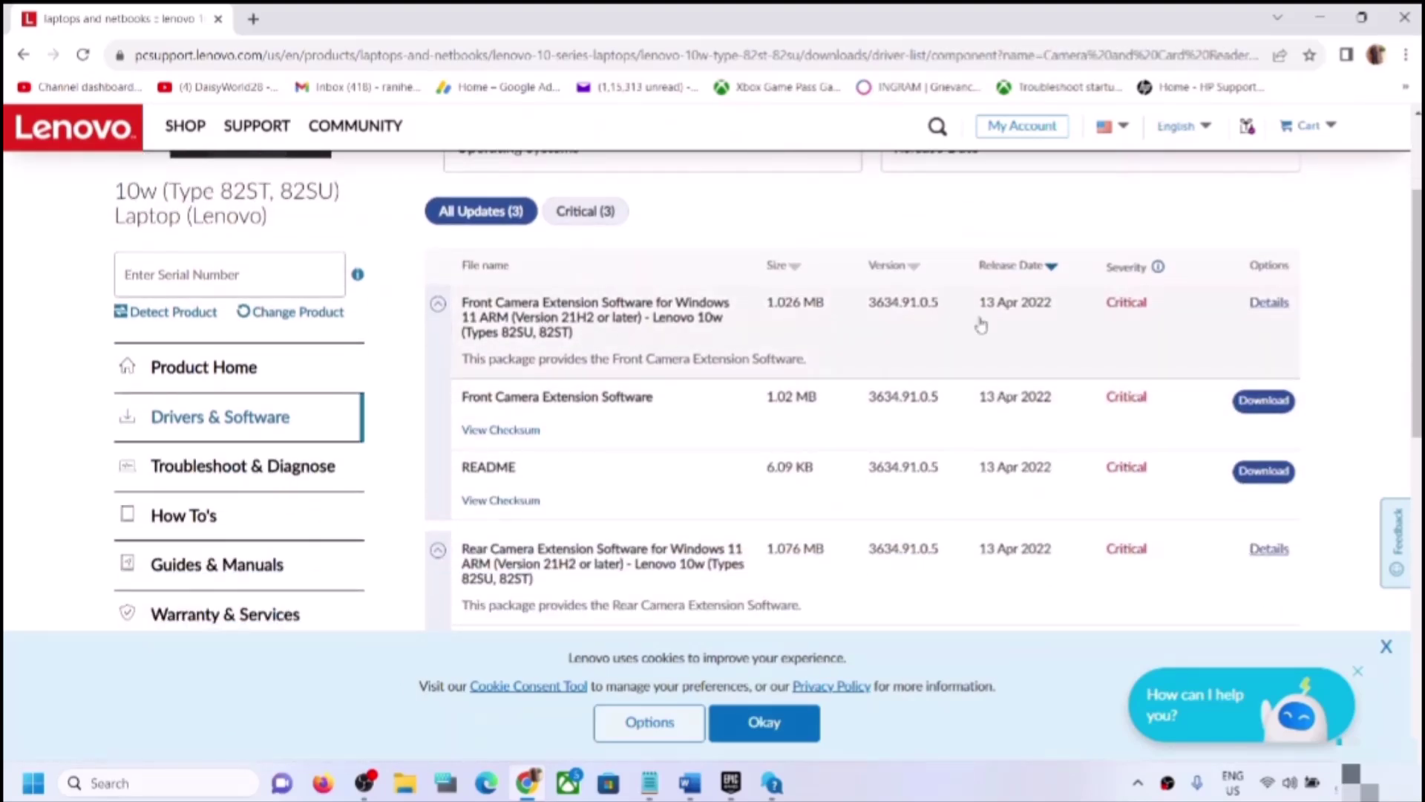
pyautogui.scroll(-2, 981, 324)
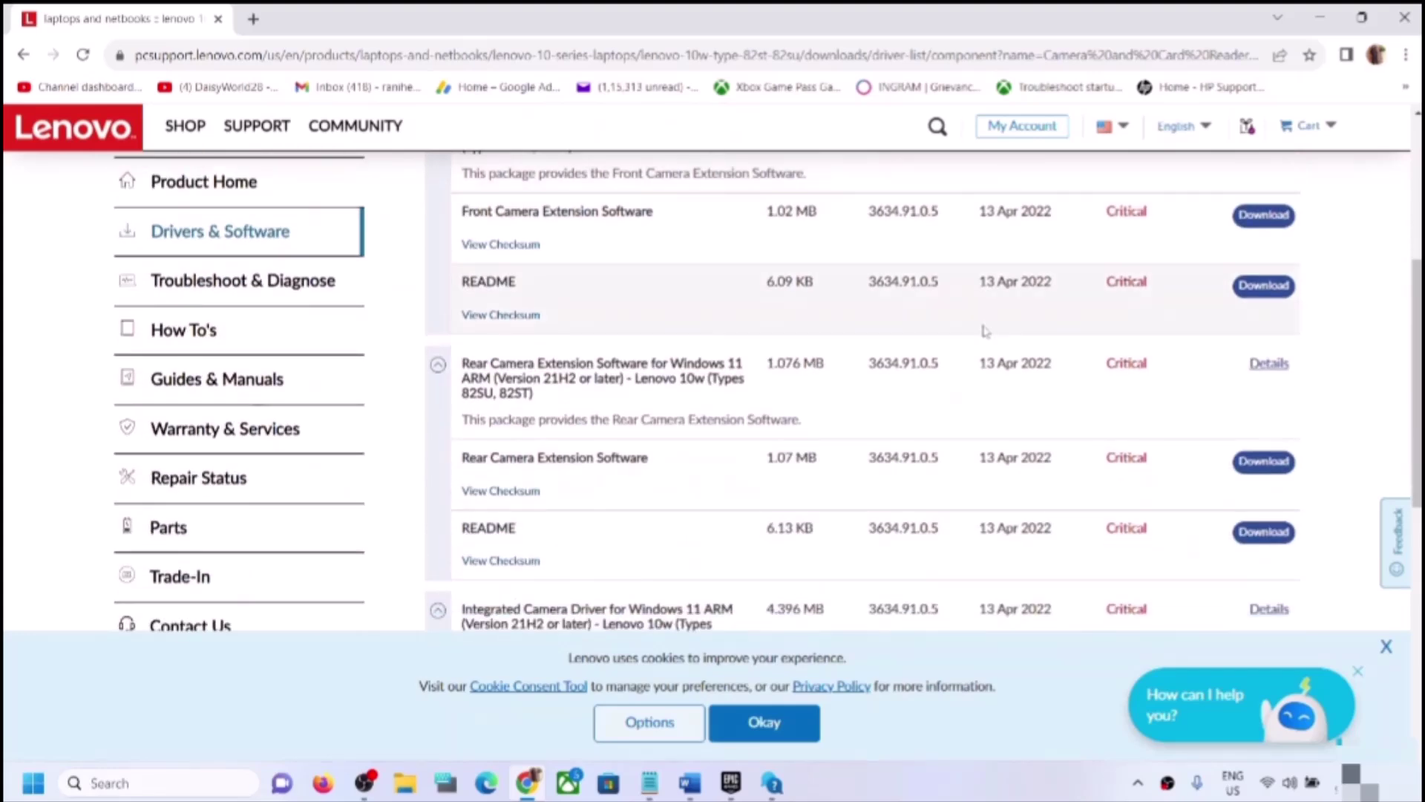
pyautogui.scroll(1, 985, 331)
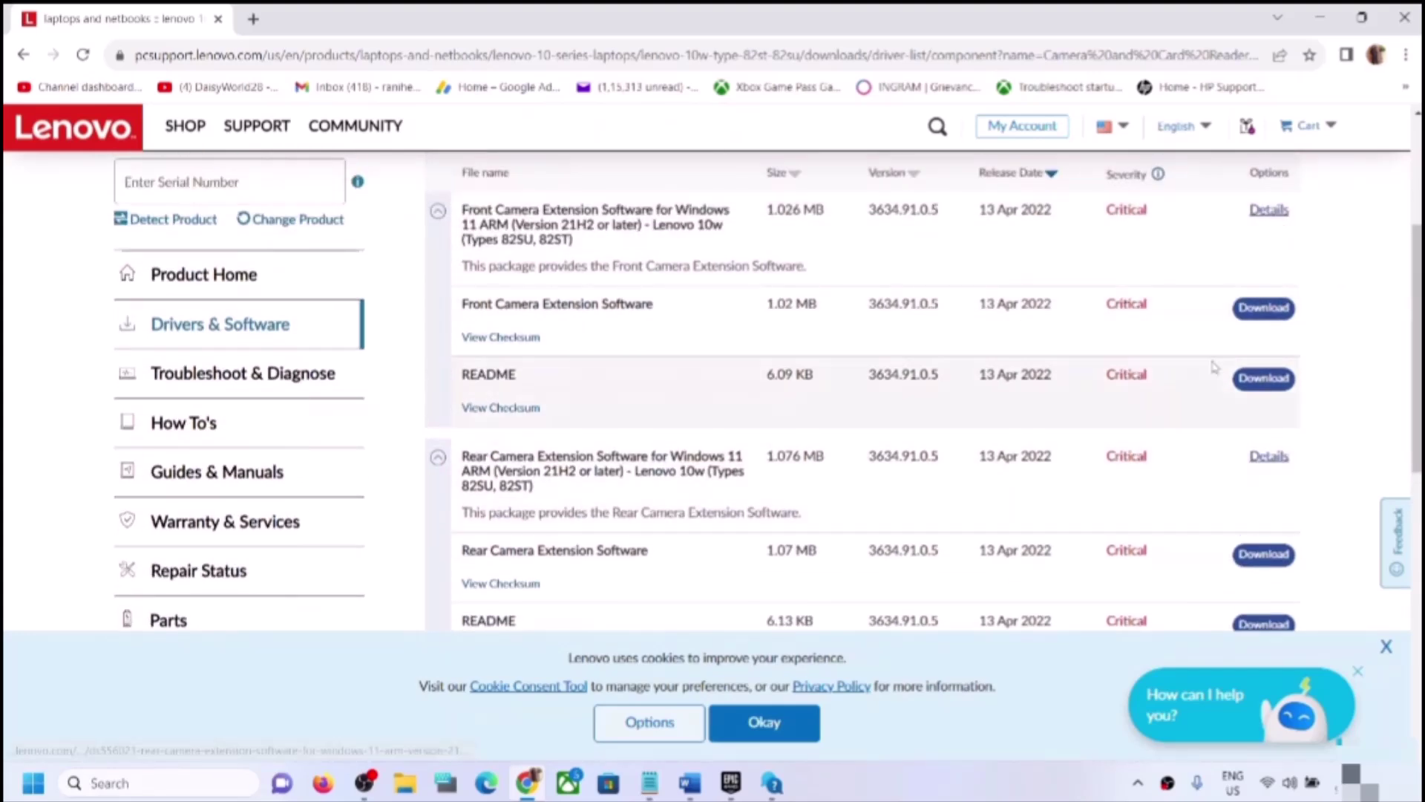
pyautogui.scroll(1, 1138, 462)
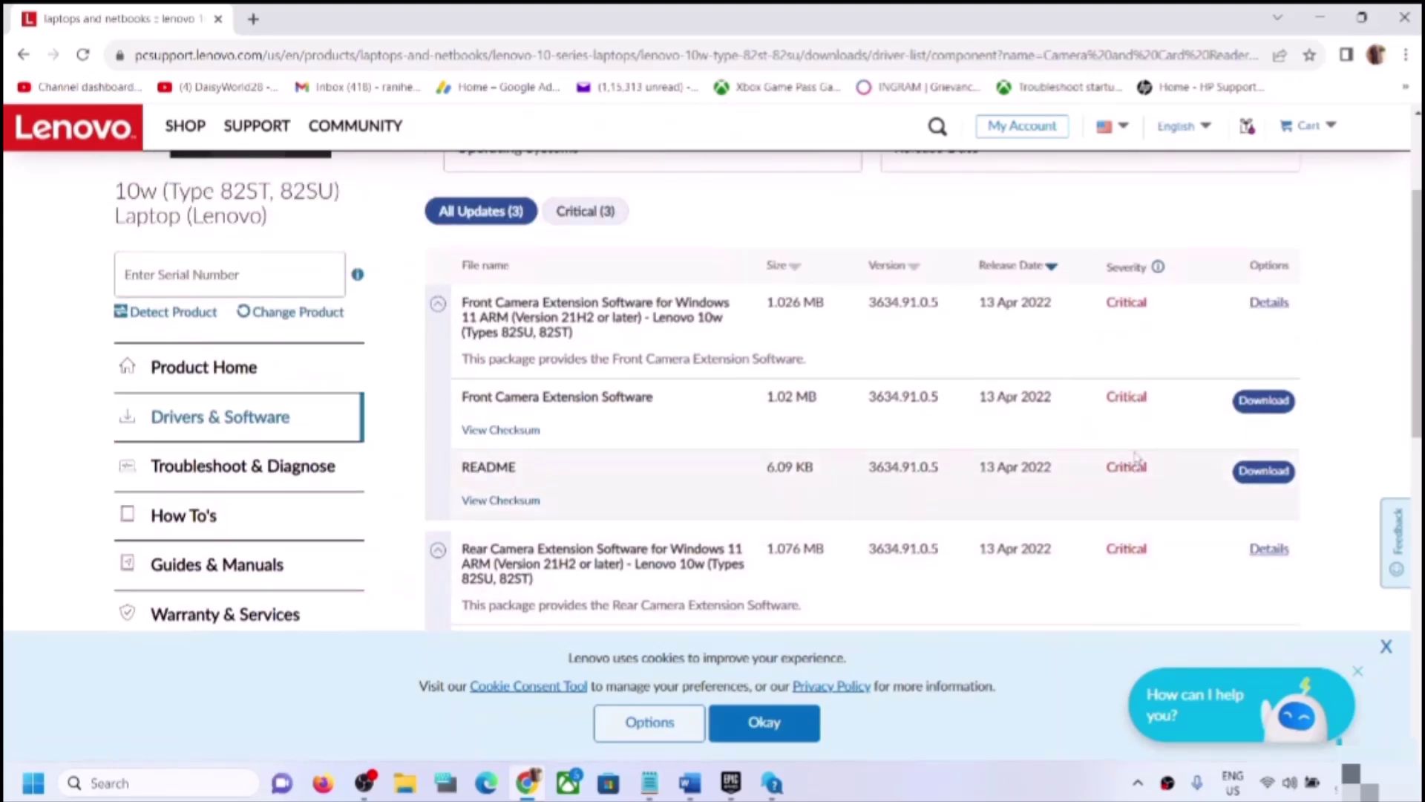
pyautogui.click(1413, 16)
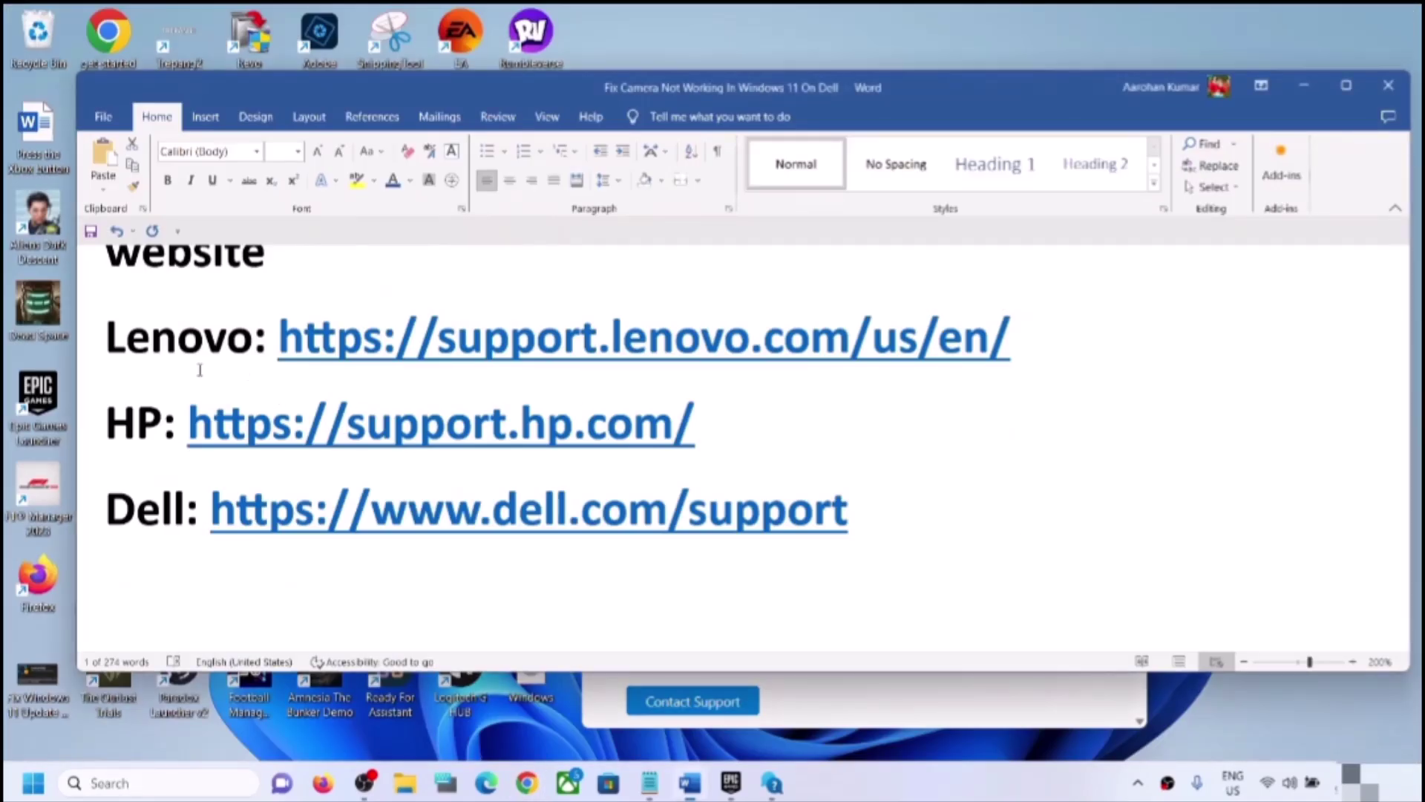
# Highlight the document's Step 14 about uninstalling the camera driver and restarting the PC
pyautogui.moveTo(252, 338); pyautogui.dragTo(772, 512)
pyautogui.scroll(-3, 334, 524)
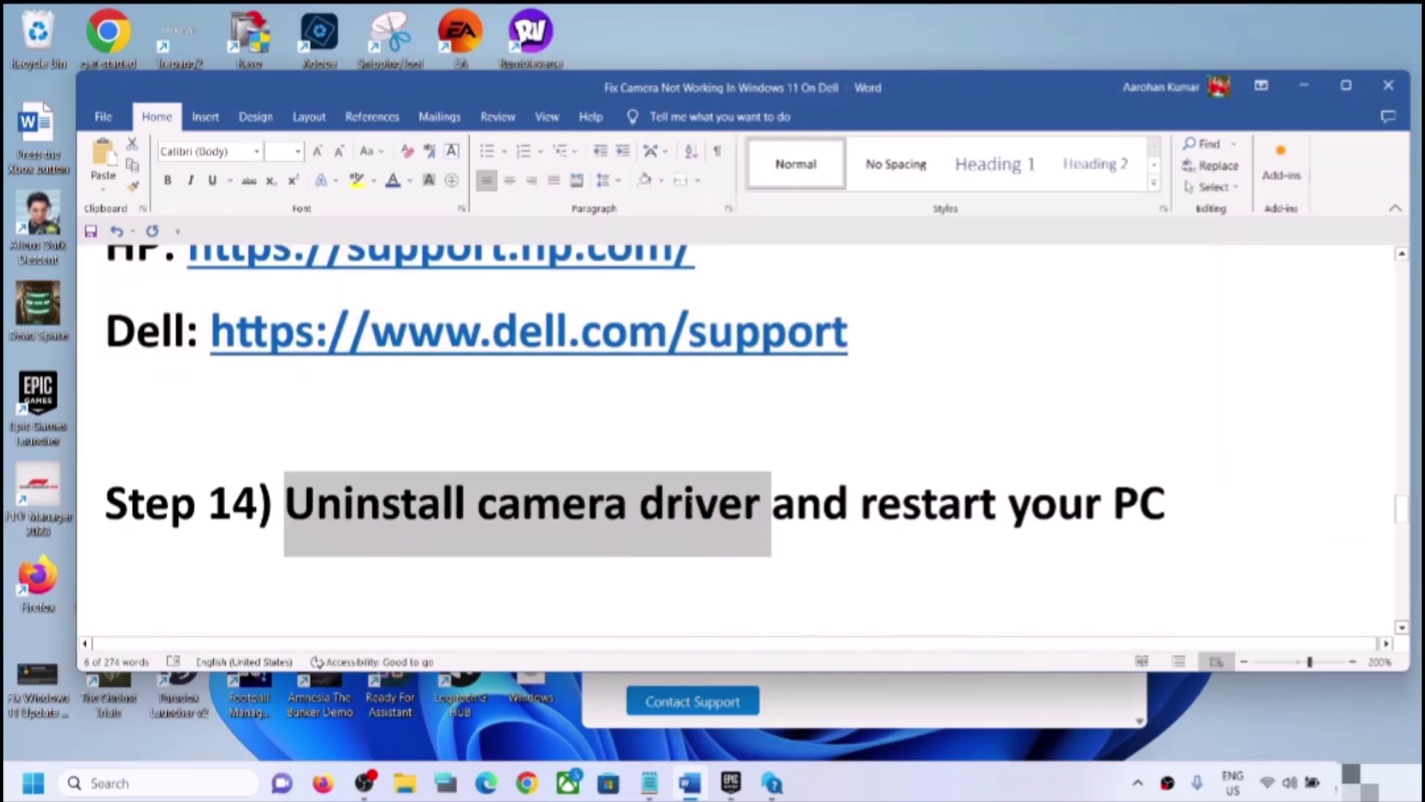
pyautogui.moveTo(881, 494); pyautogui.dragTo(1169, 494)
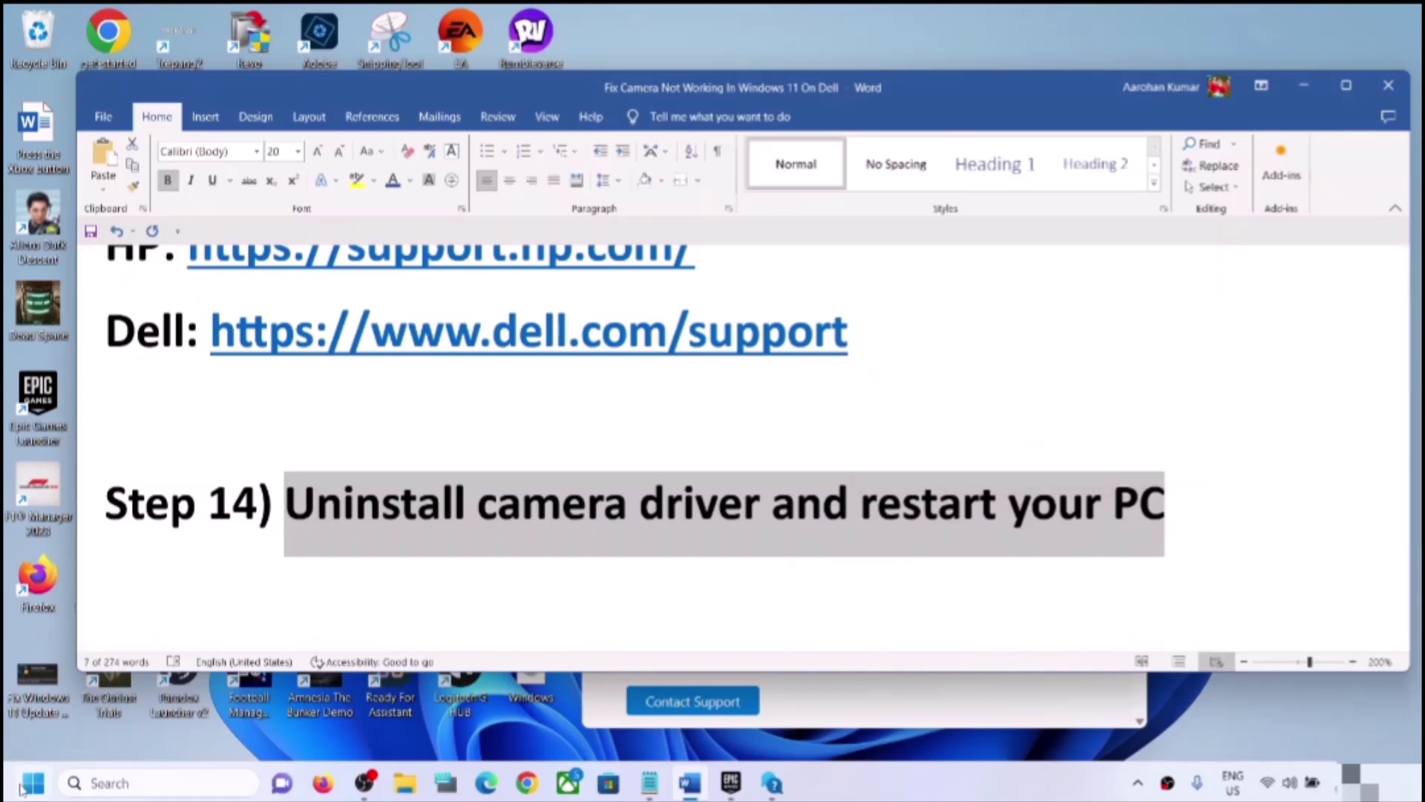
# Bring up the uninstall prompt for the HP TrueVision HD Camera in Device Manager, cancel it, and close Device Manager
pyautogui.rightClick(23, 789)
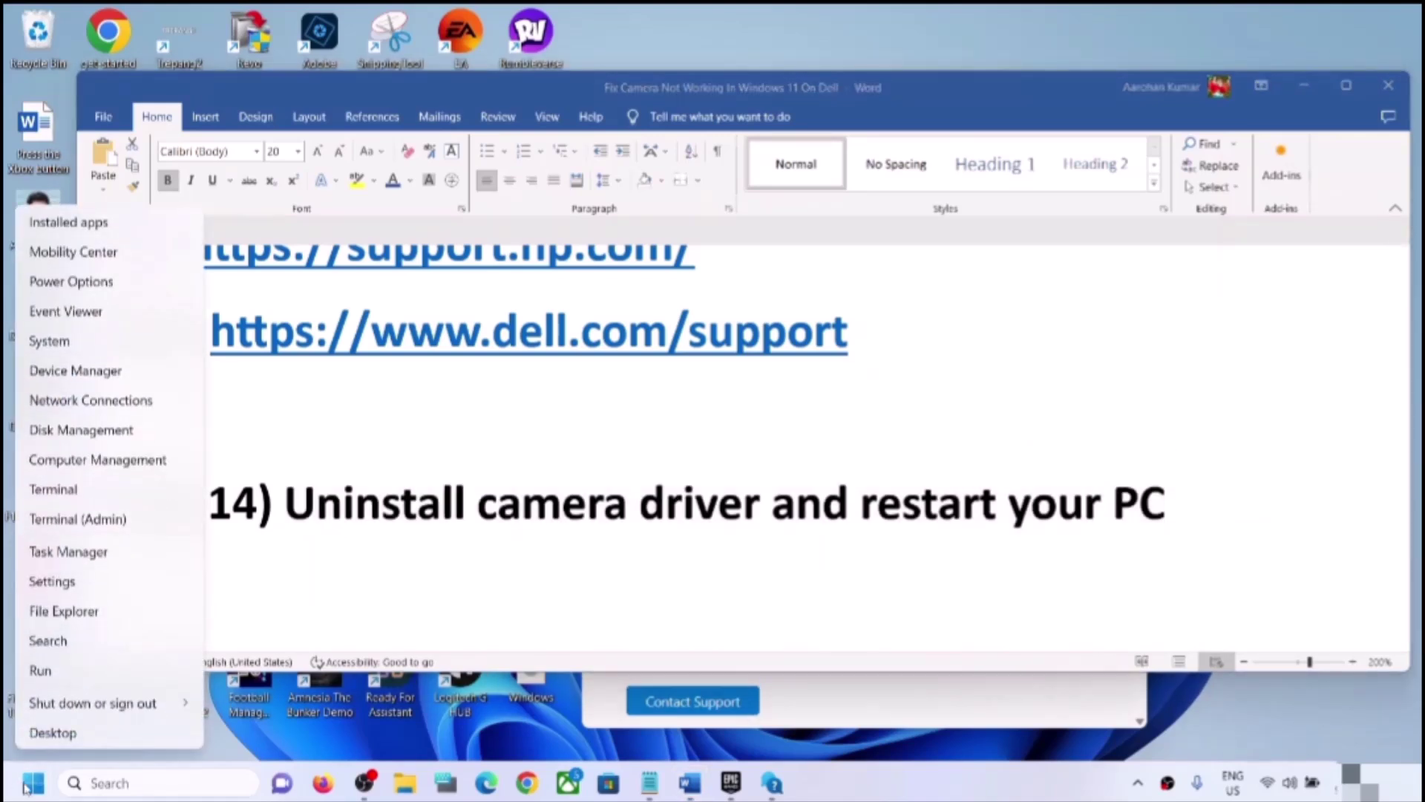
pyautogui.click(83, 373)
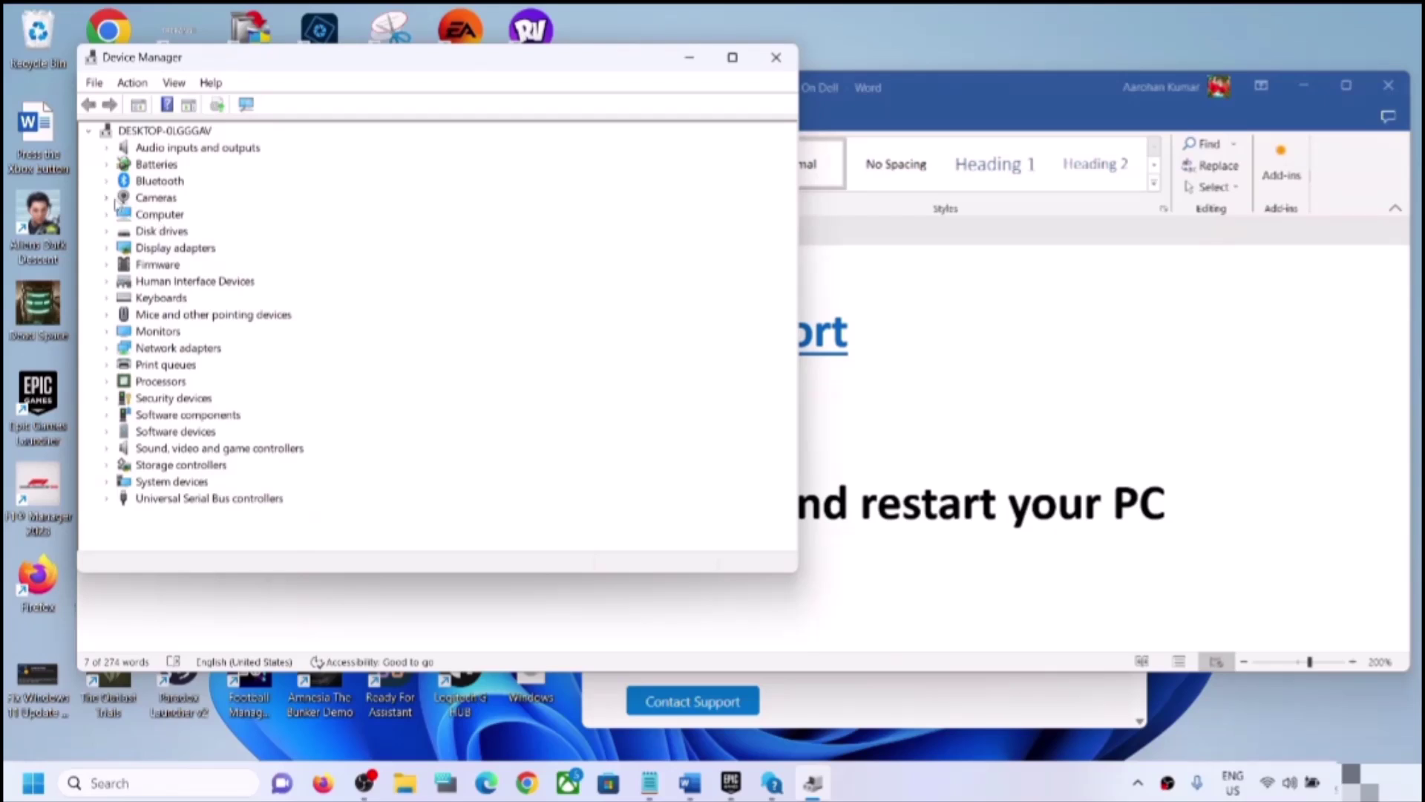
pyautogui.click(111, 199)
pyautogui.click(168, 215)
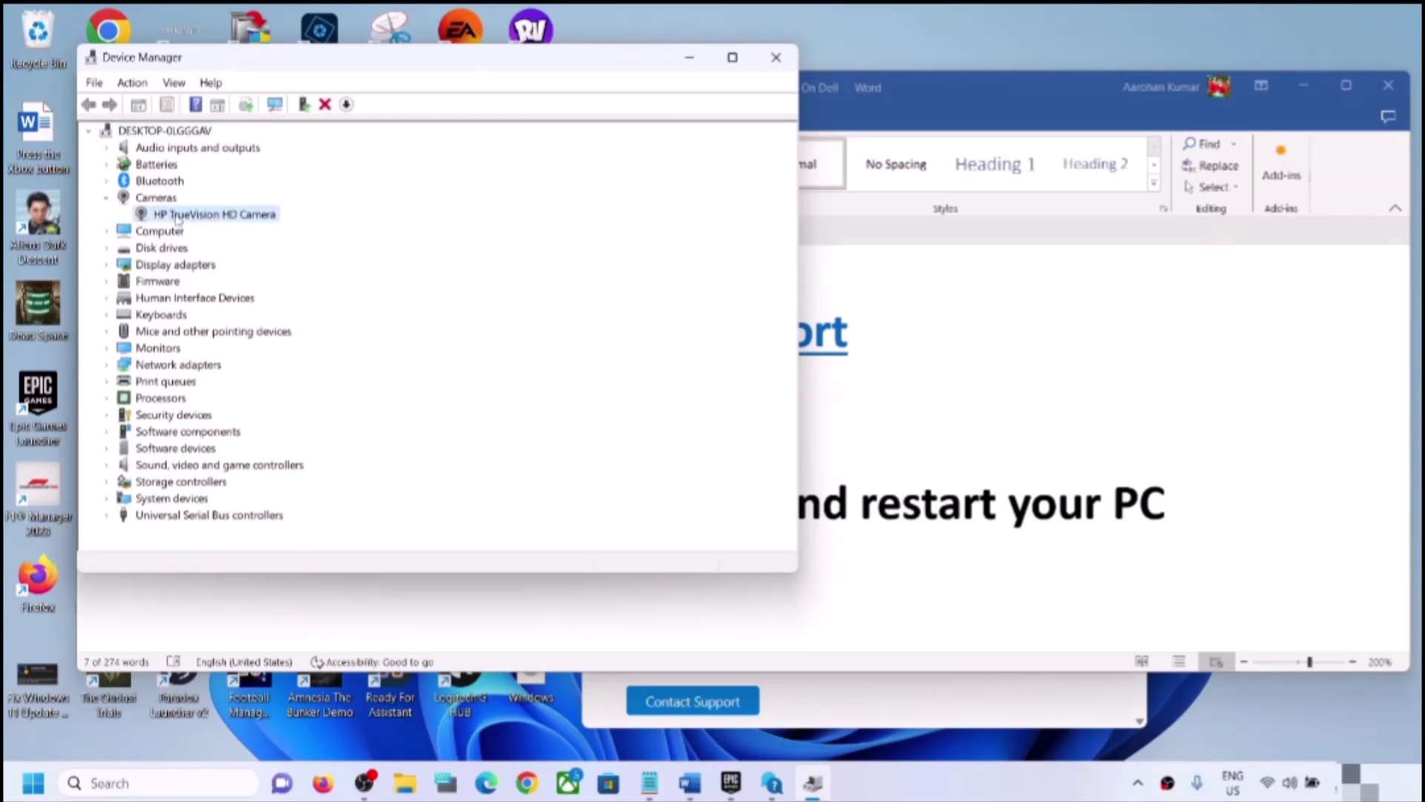
pyautogui.rightClick(177, 217)
pyautogui.click(261, 276)
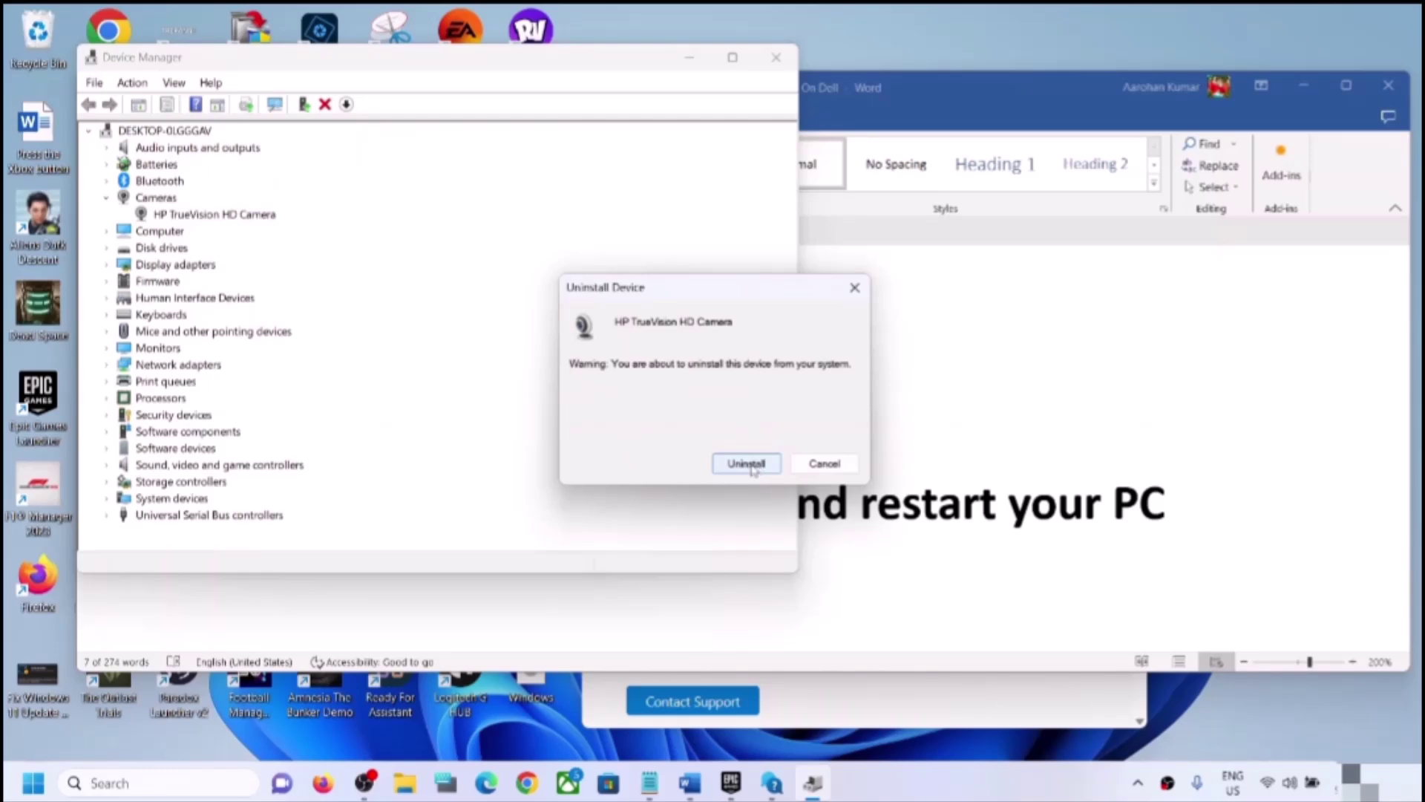
pyautogui.click(824, 464)
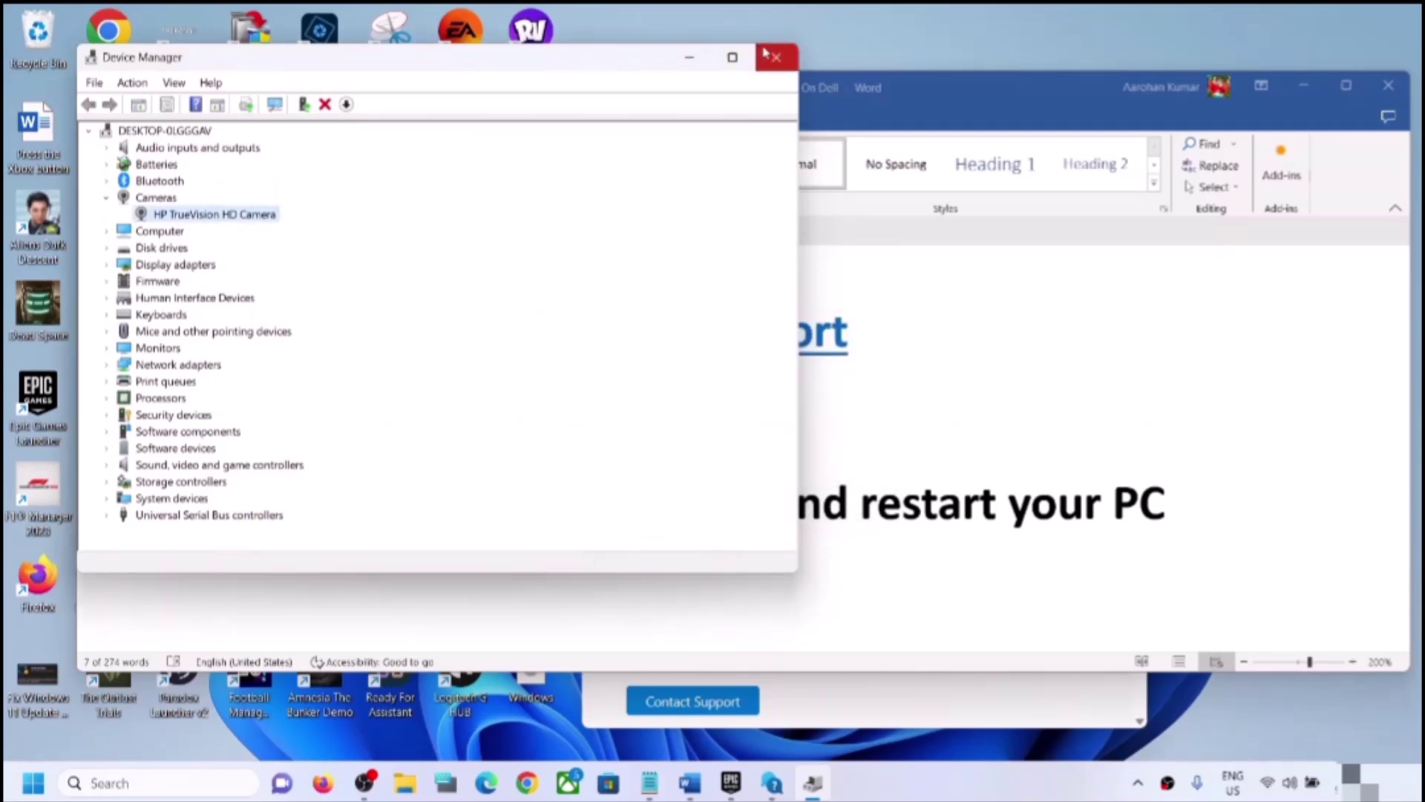
pyautogui.click(776, 58)
# Show the Restart option among the PC's power options and dismiss it without restarting
pyautogui.click(35, 789)
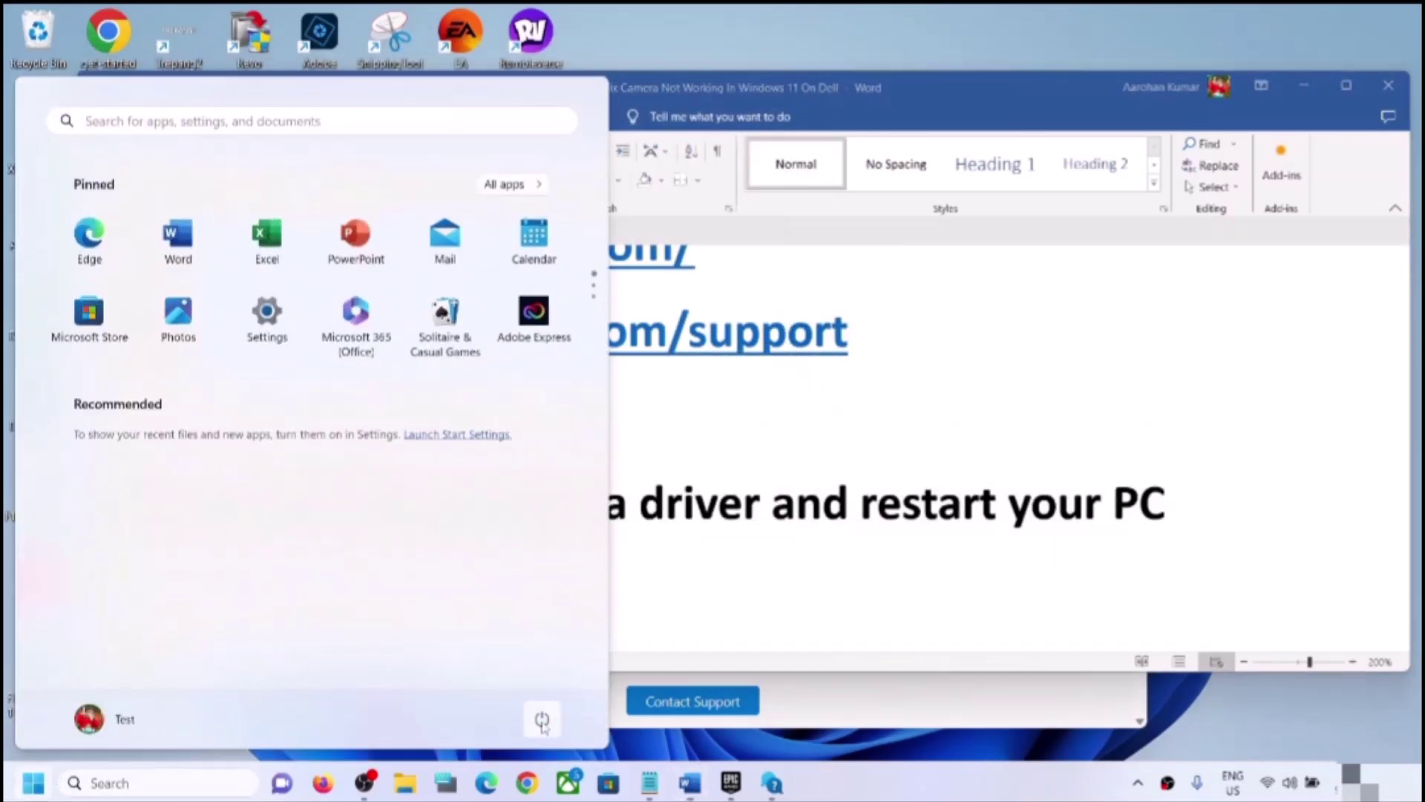
pyautogui.click(542, 722)
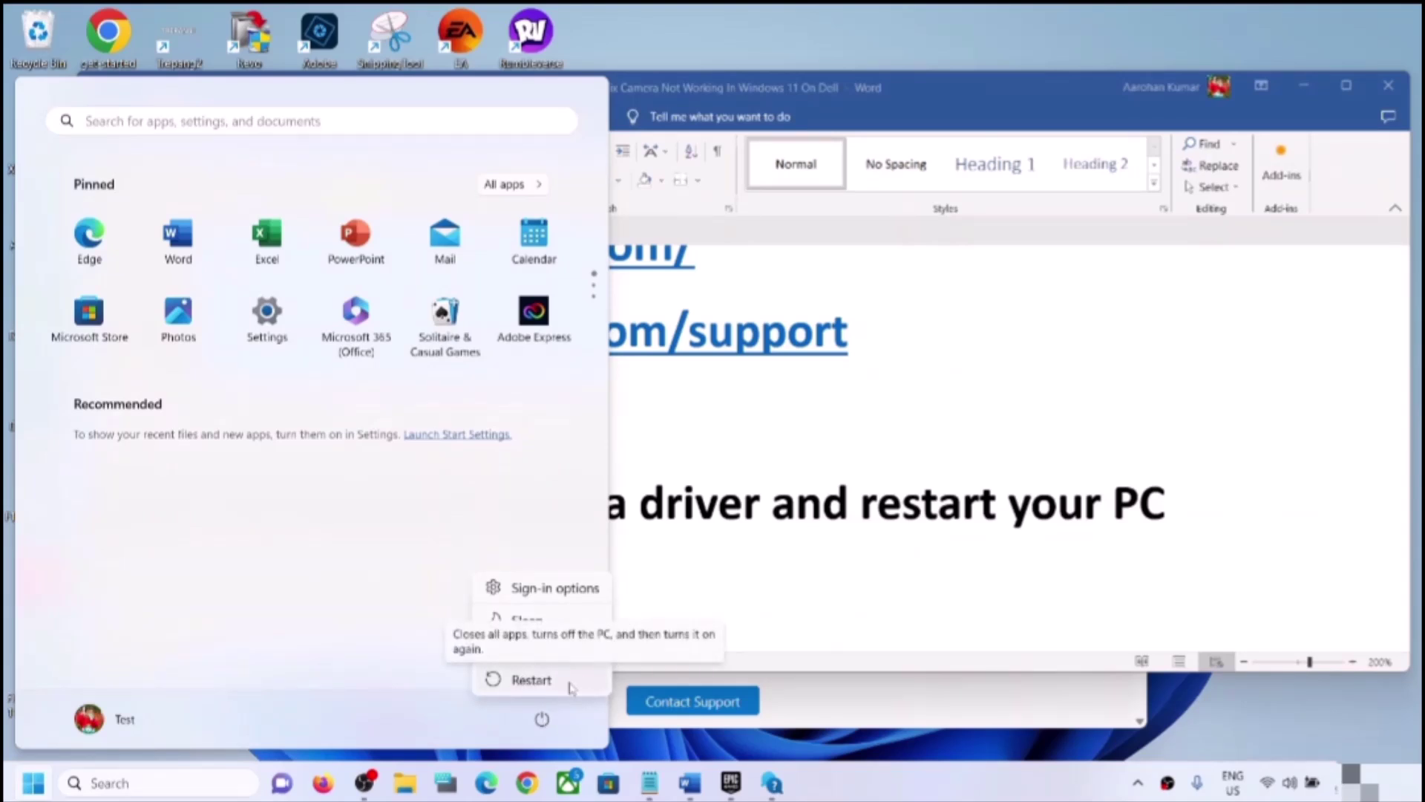
pyautogui.press('Escape')
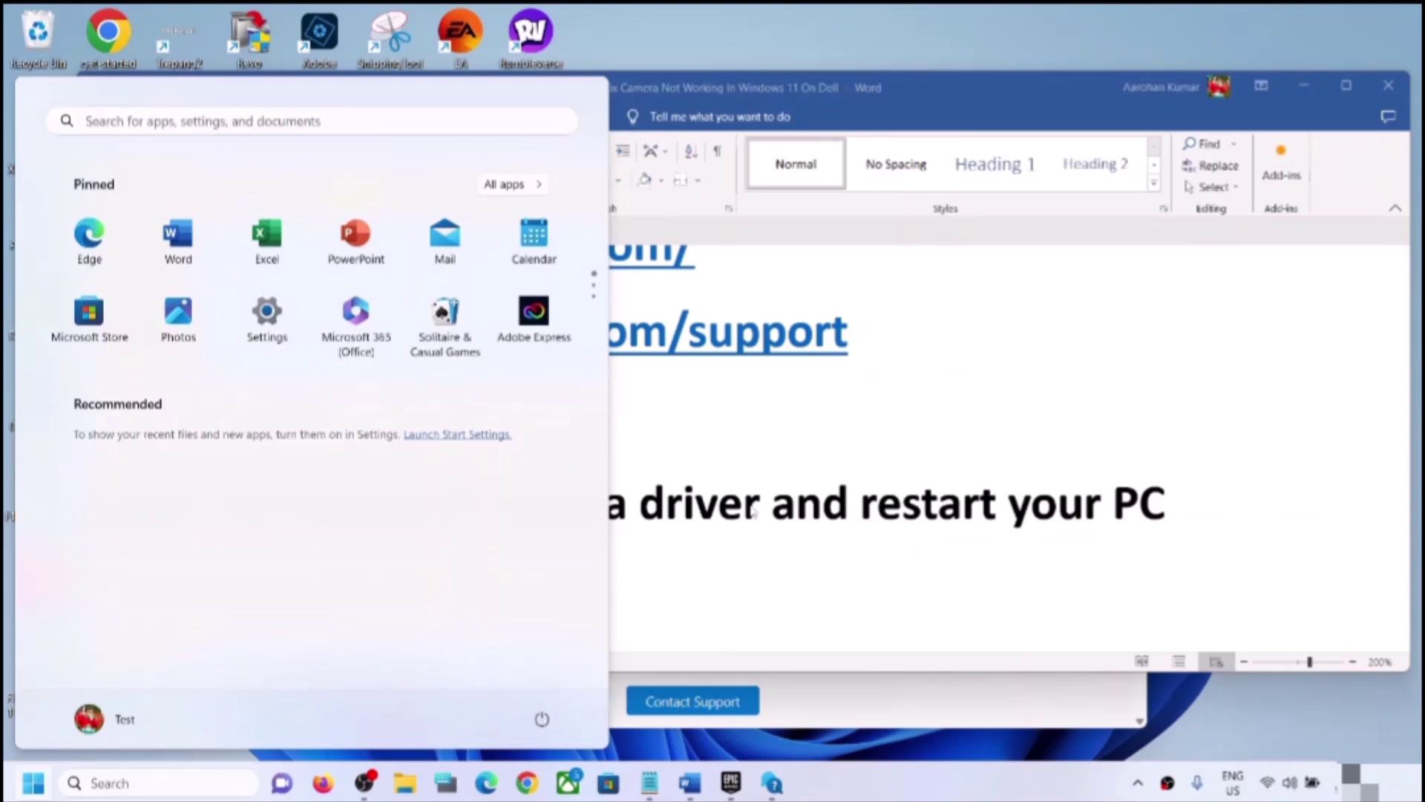
pyautogui.press('Escape')
# Highlight "camera driver" and "Uninstall camera driver and restart" in the document's Step 14
pyautogui.click(422, 535)
pyautogui.moveTo(495, 520); pyautogui.dragTo(769, 520)
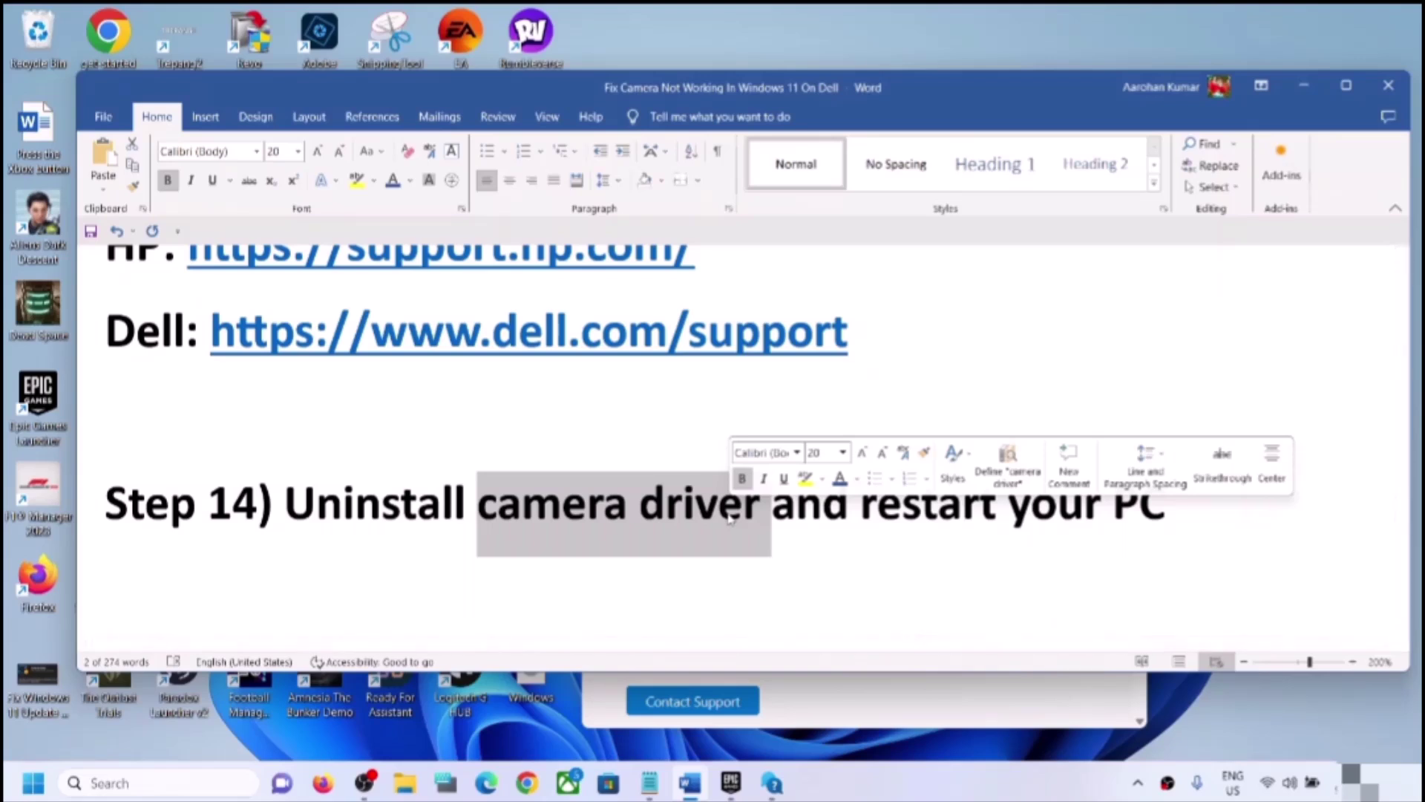
pyautogui.click(831, 524)
pyautogui.moveTo(290, 512); pyautogui.dragTo(967, 512)
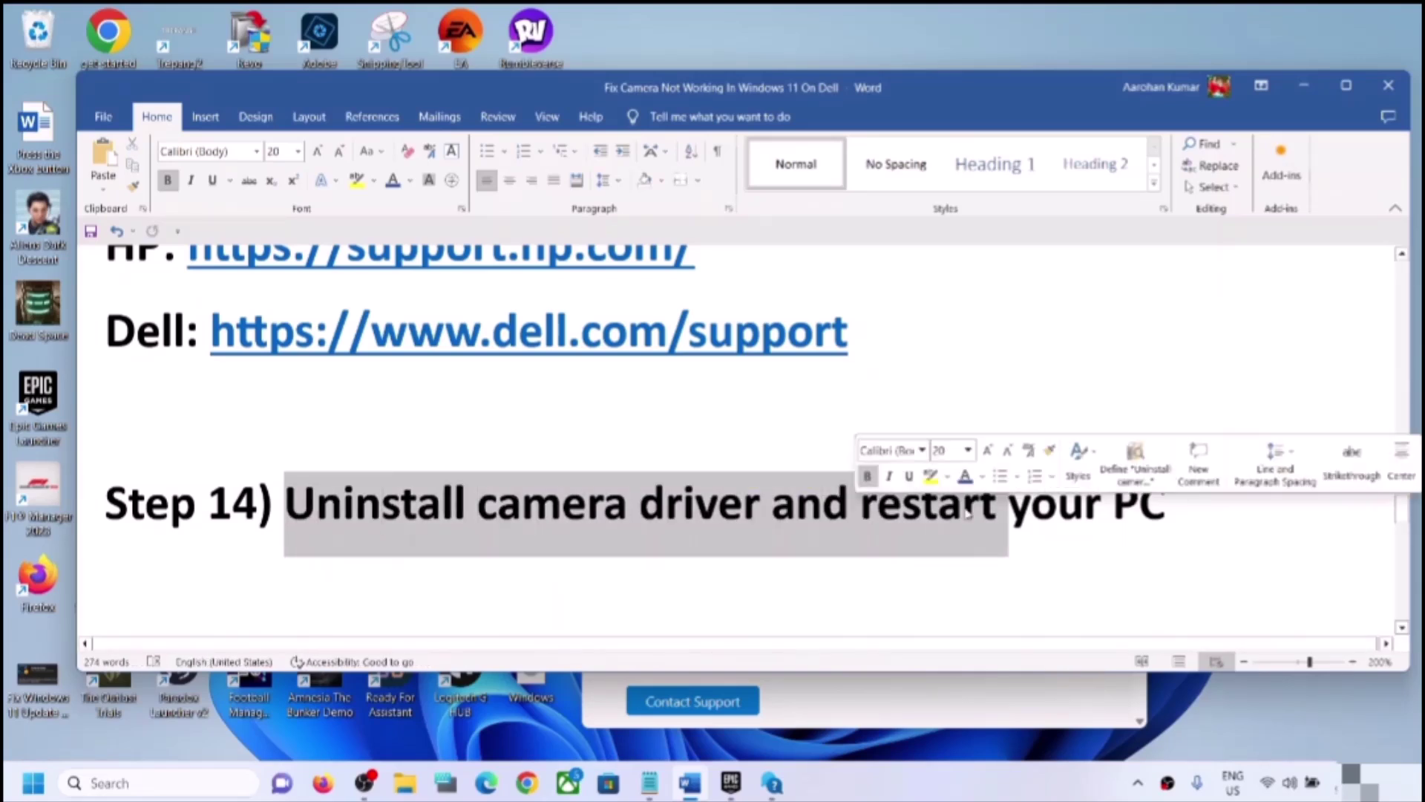
# Highlight the parts of Step 15 about the camera being disabled in BIOS and starting the PC to enter the BIOS
pyautogui.scroll(-3, 472, 507)
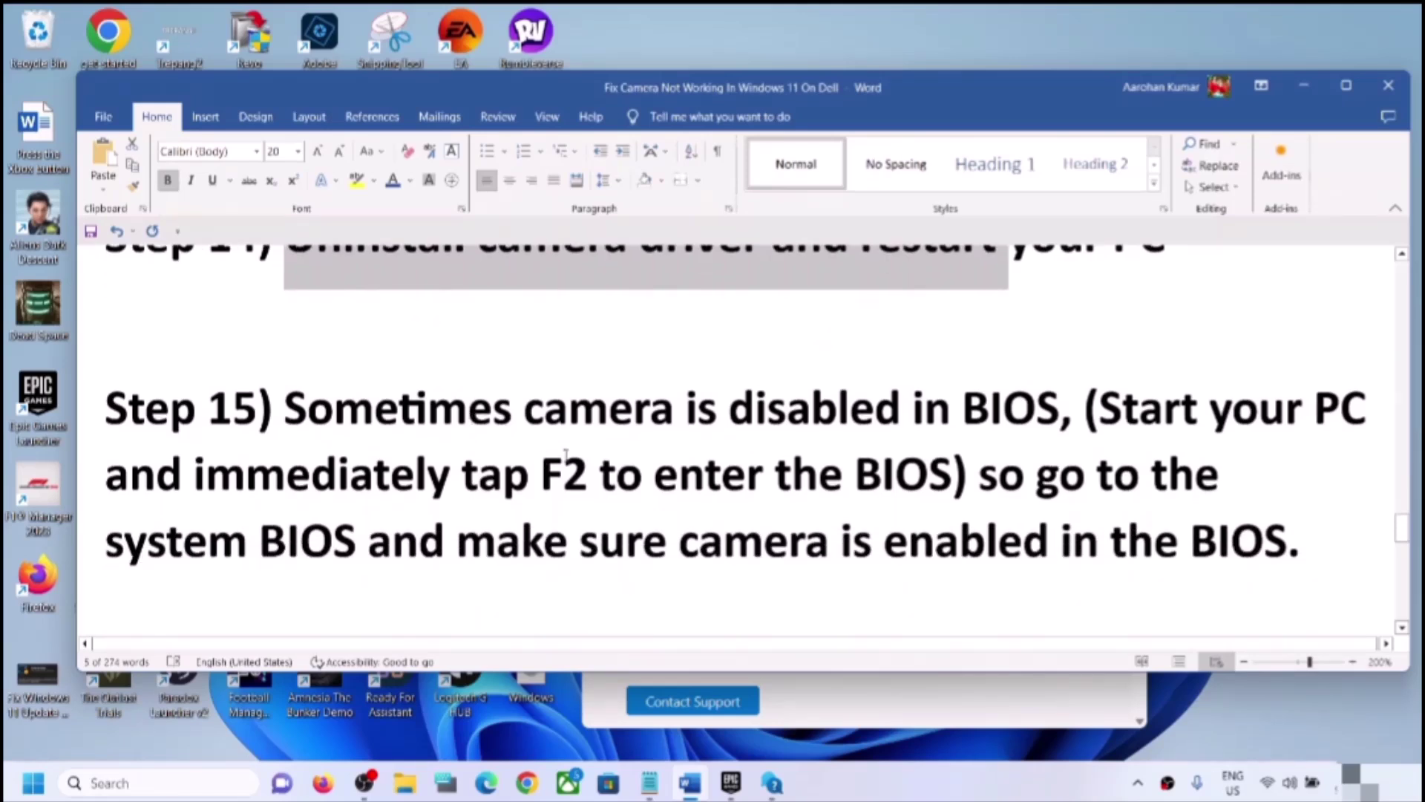
pyautogui.moveTo(338, 408); pyautogui.dragTo(1023, 408)
pyautogui.click(1099, 408)
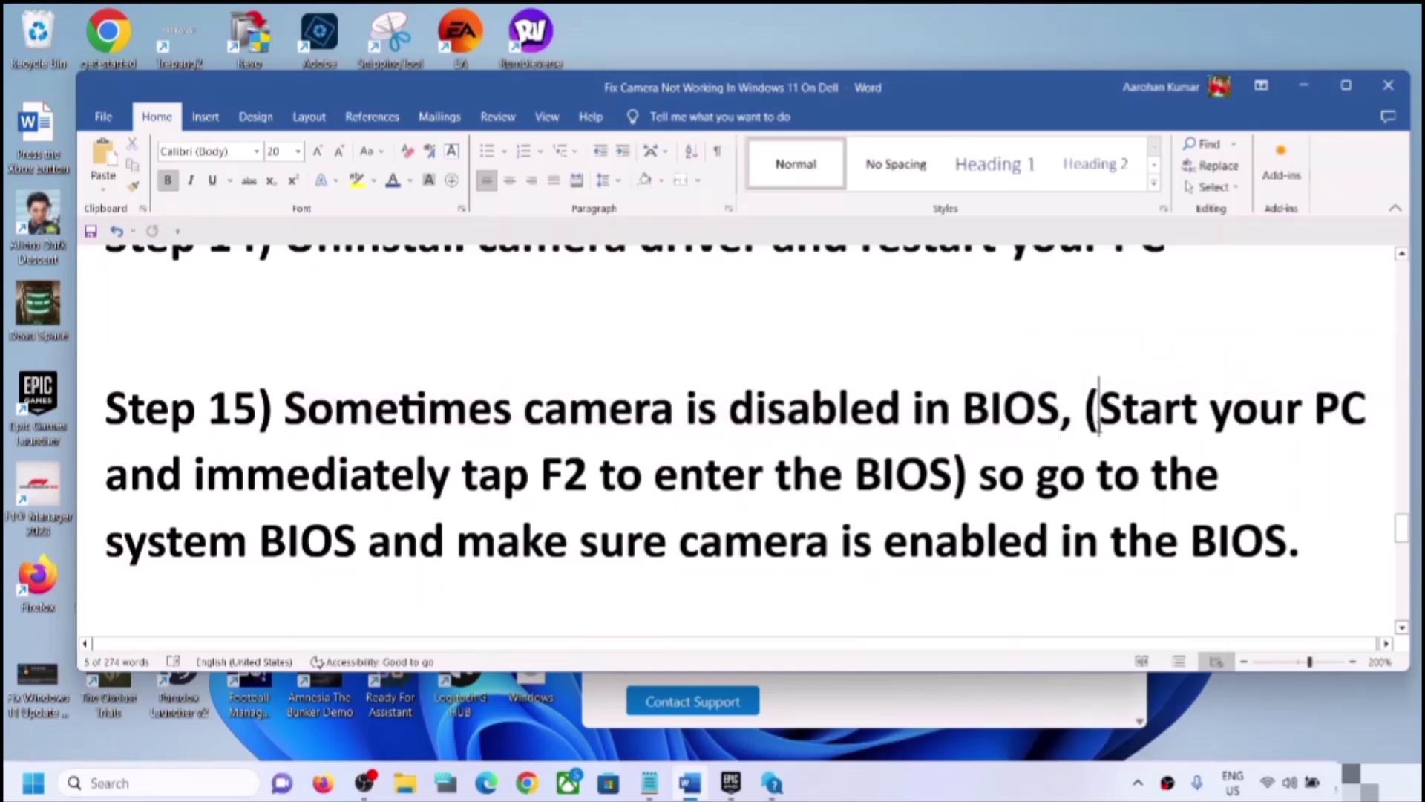
pyautogui.moveTo(1099, 408); pyautogui.dragTo(598, 475)
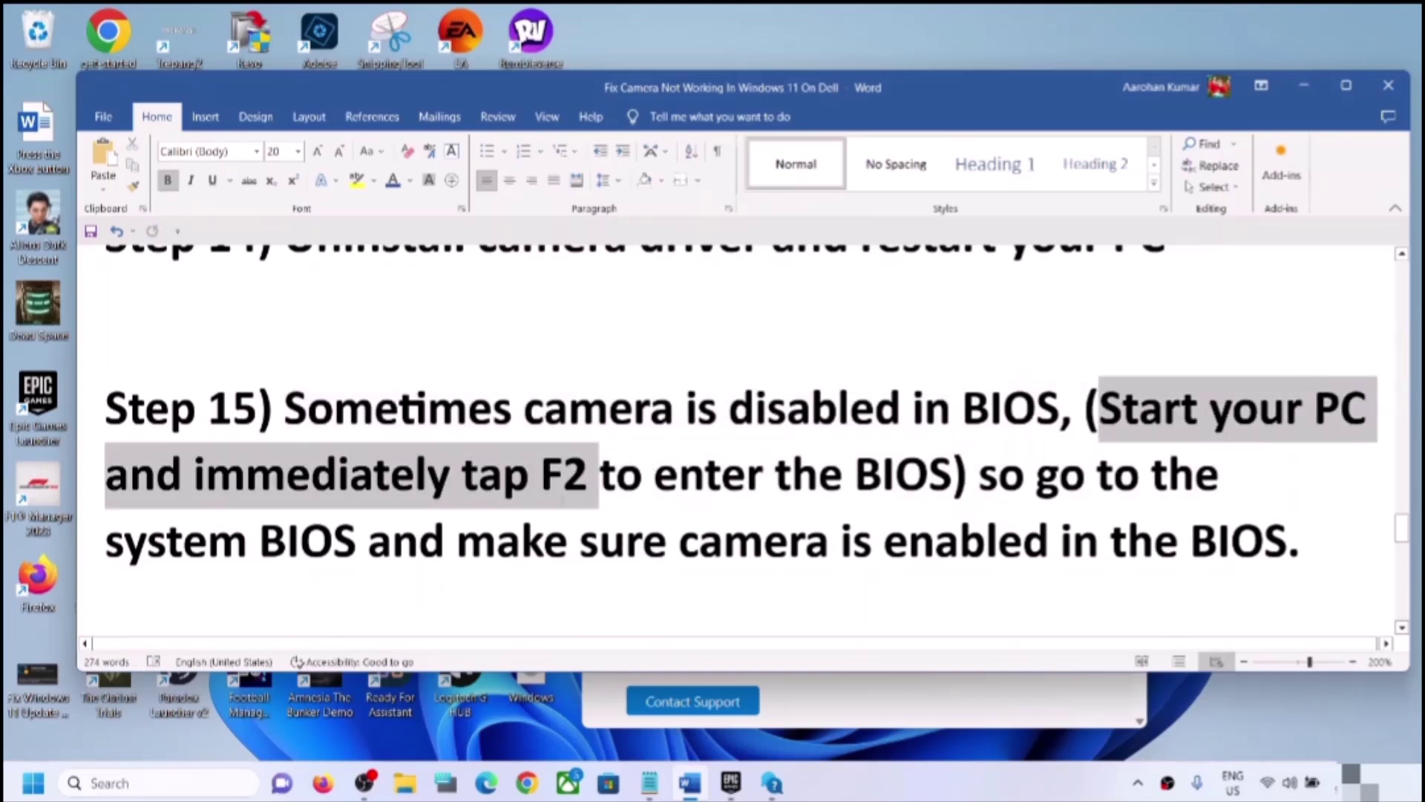
pyautogui.click(520, 542)
pyautogui.moveTo(1097, 408); pyautogui.dragTo(953, 475)
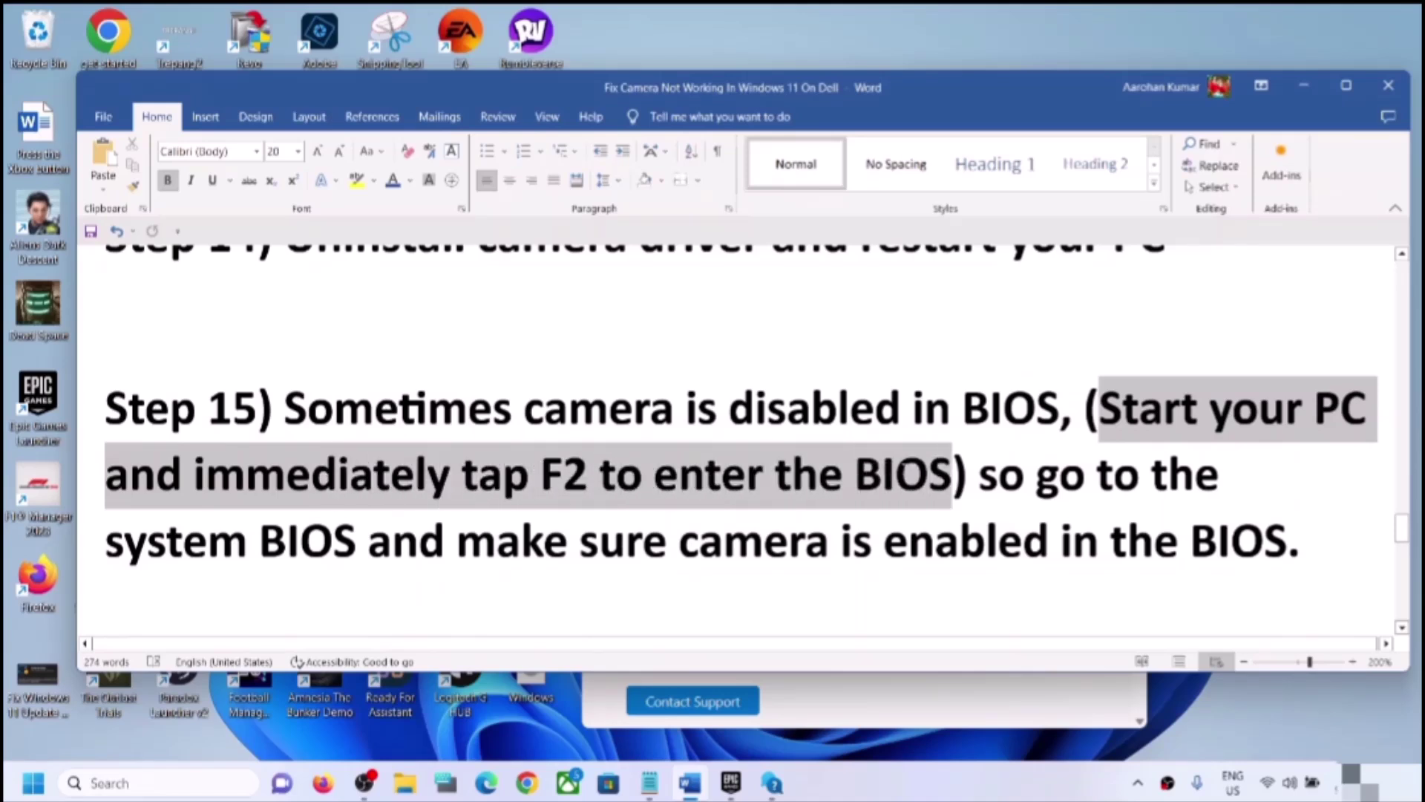
# Highlight the words "tap F2" and "F2 to enter the BIOS" in Step 15 to emphasise the BIOS key
pyautogui.click(478, 475)
pyautogui.moveTo(479, 475); pyautogui.dragTo(594, 481)
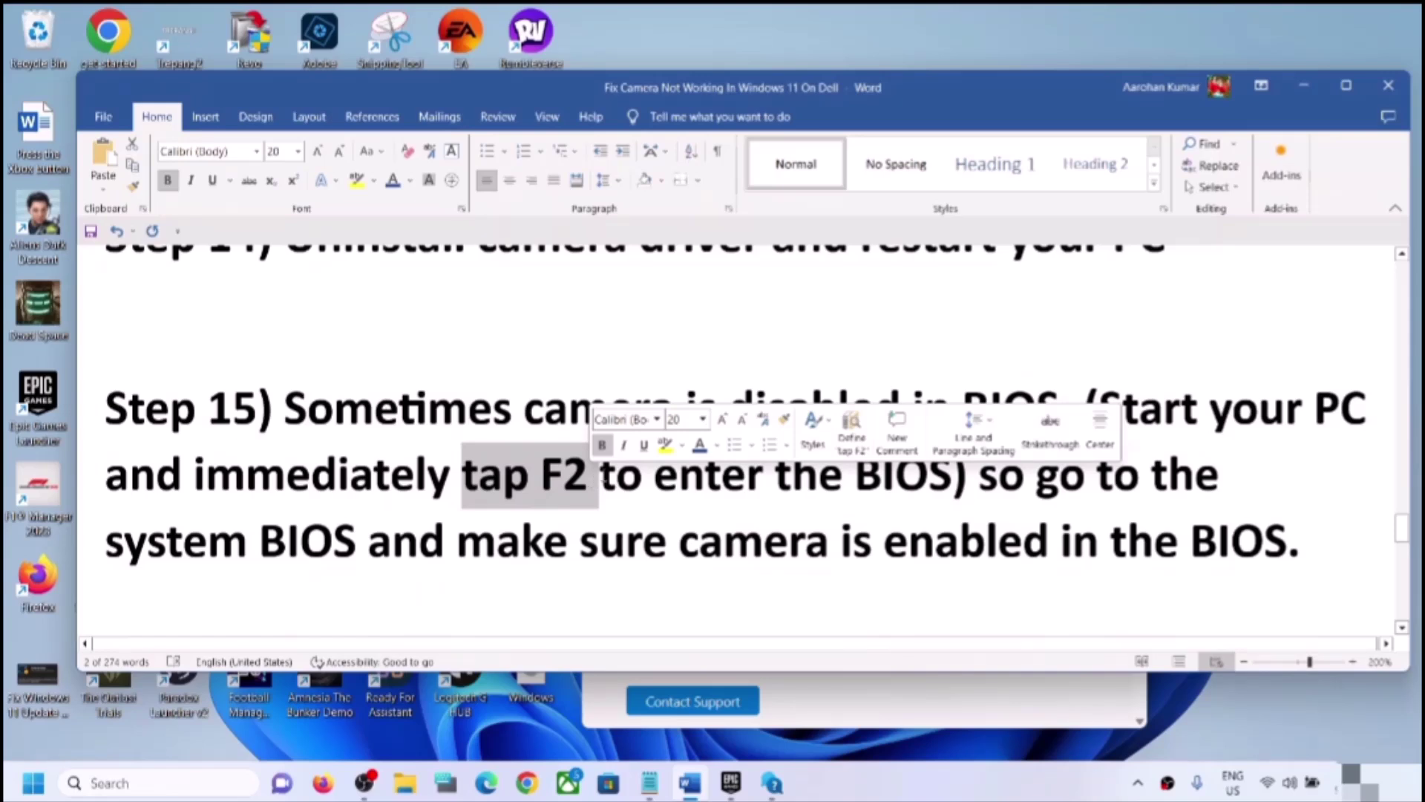
pyautogui.click(603, 477)
pyautogui.moveTo(655, 475); pyautogui.dragTo(910, 475)
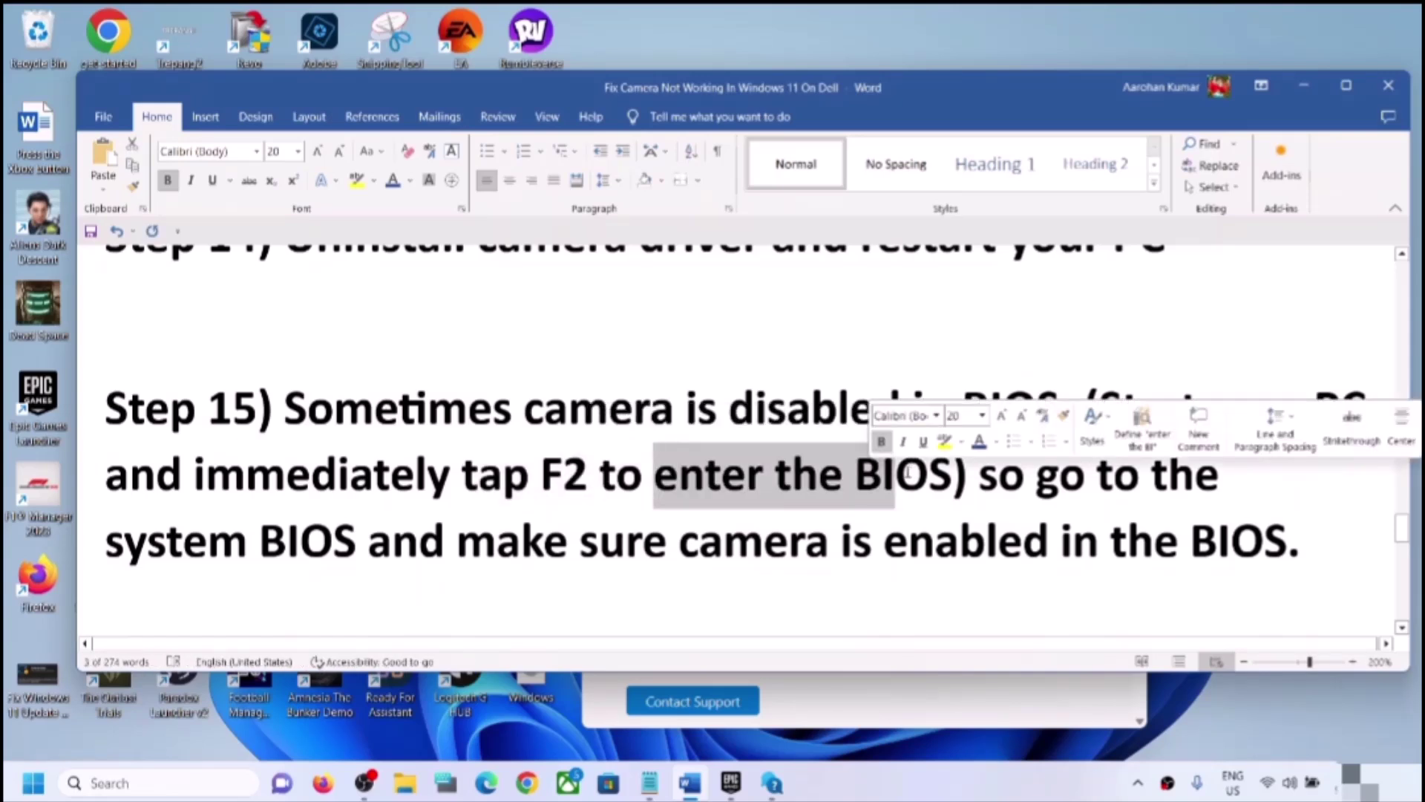
pyautogui.moveTo(541, 475); pyautogui.dragTo(588, 475)
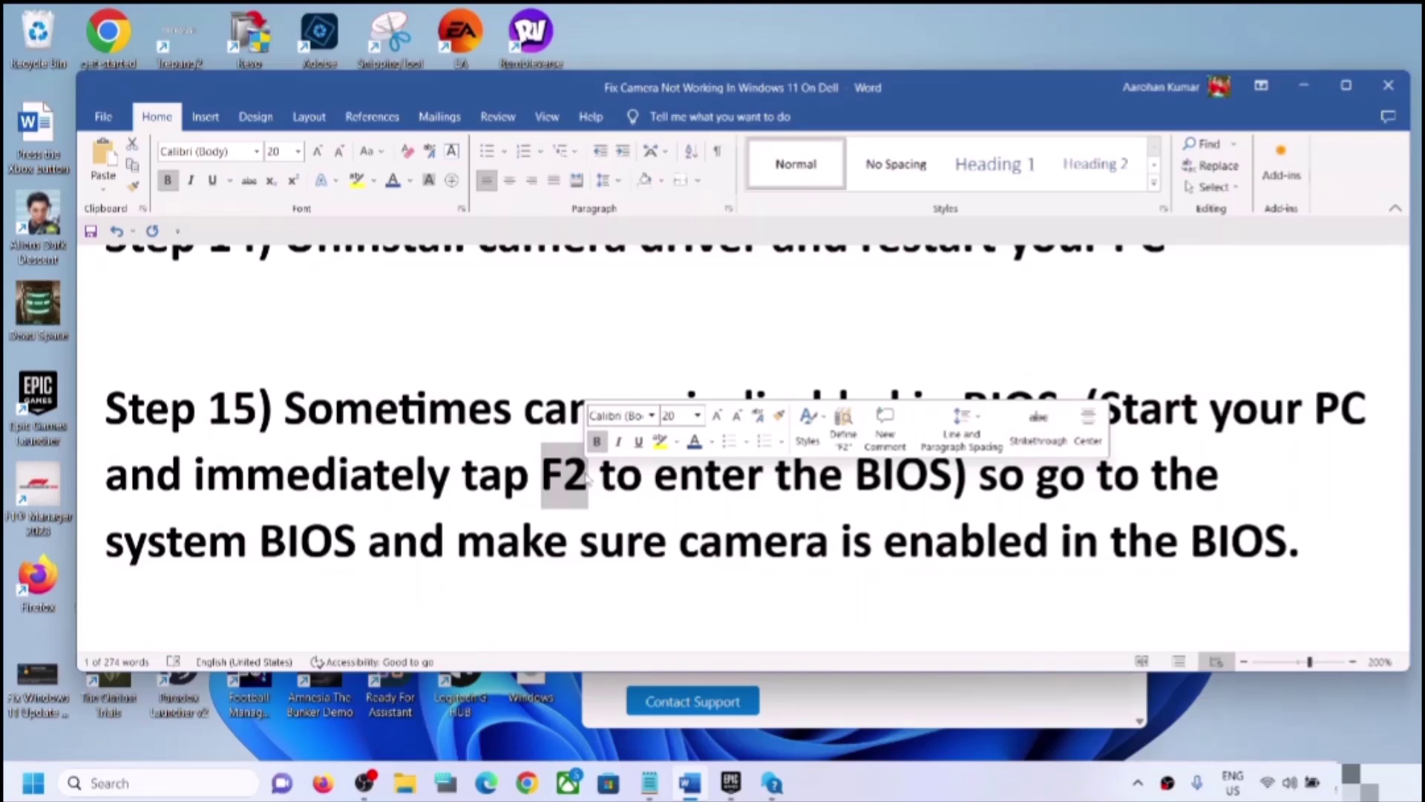
pyautogui.click(503, 475)
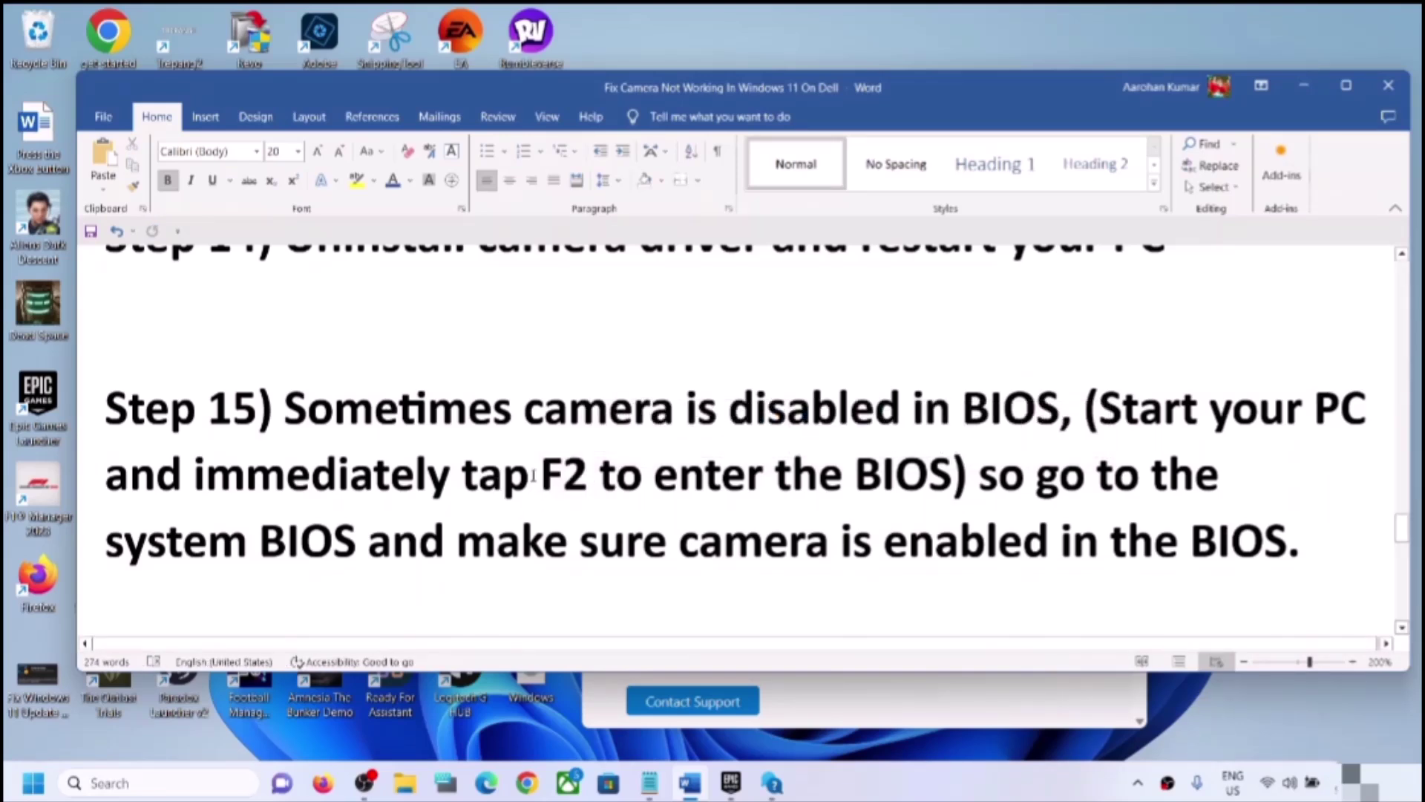
pyautogui.moveTo(529, 479); pyautogui.dragTo(583, 481)
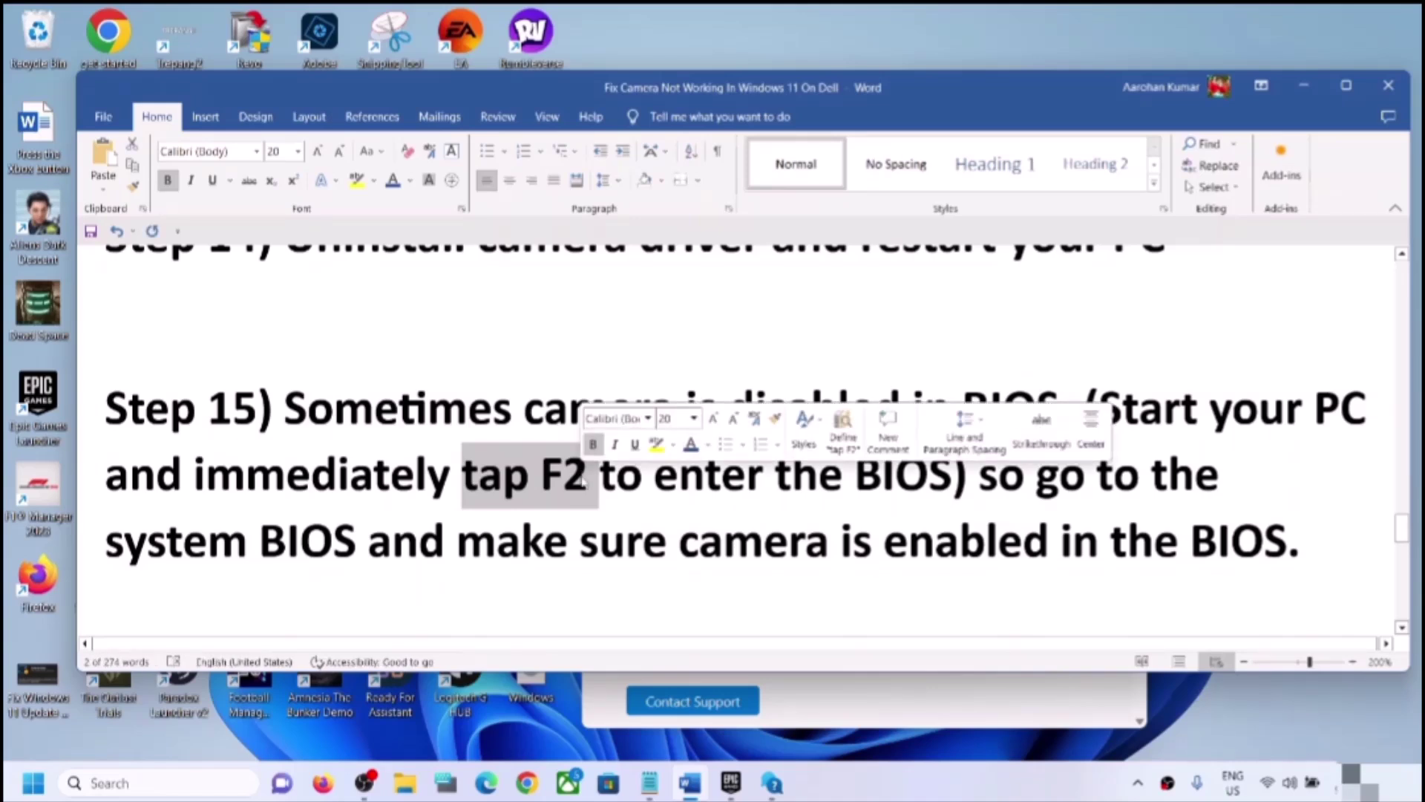
pyautogui.click(801, 486)
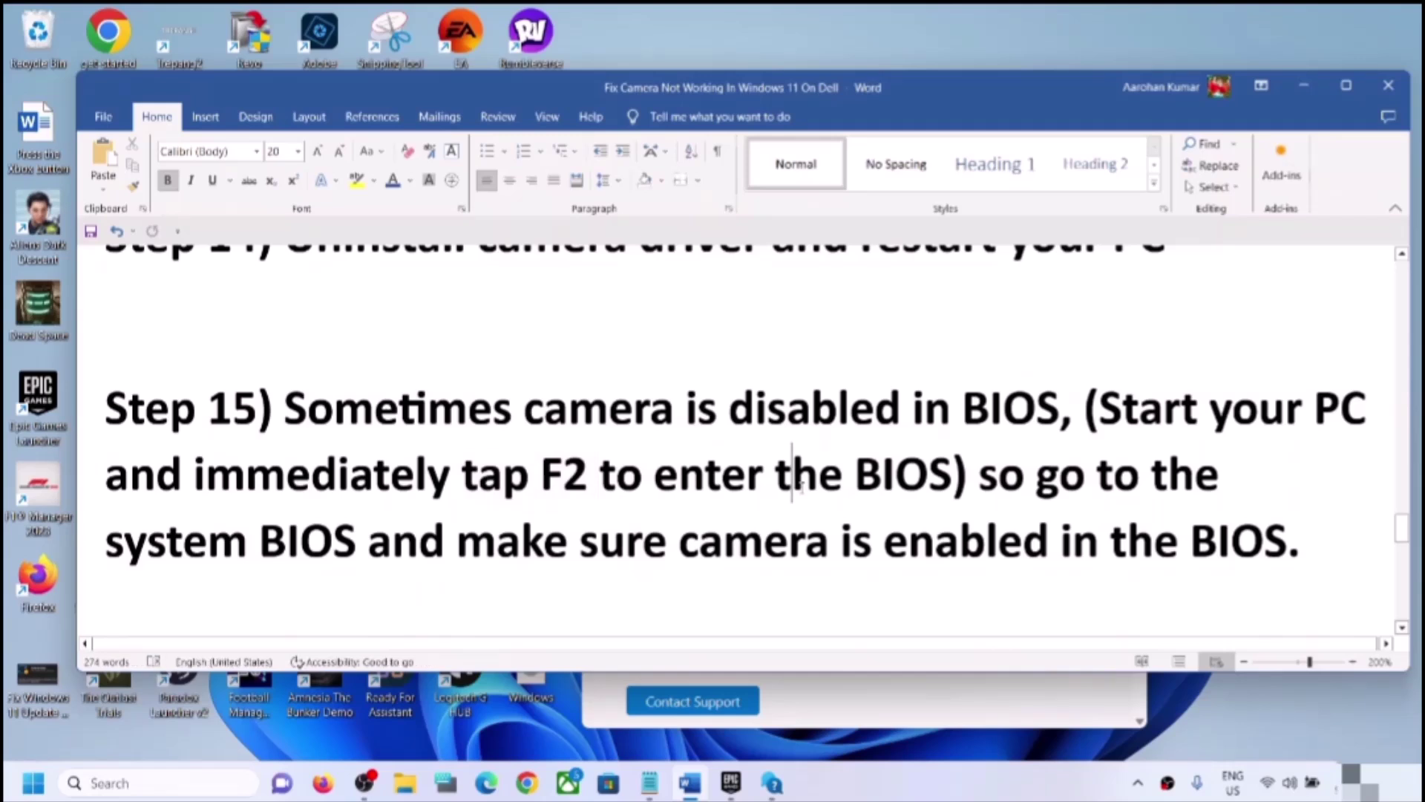
pyautogui.moveTo(542, 475); pyautogui.dragTo(954, 479)
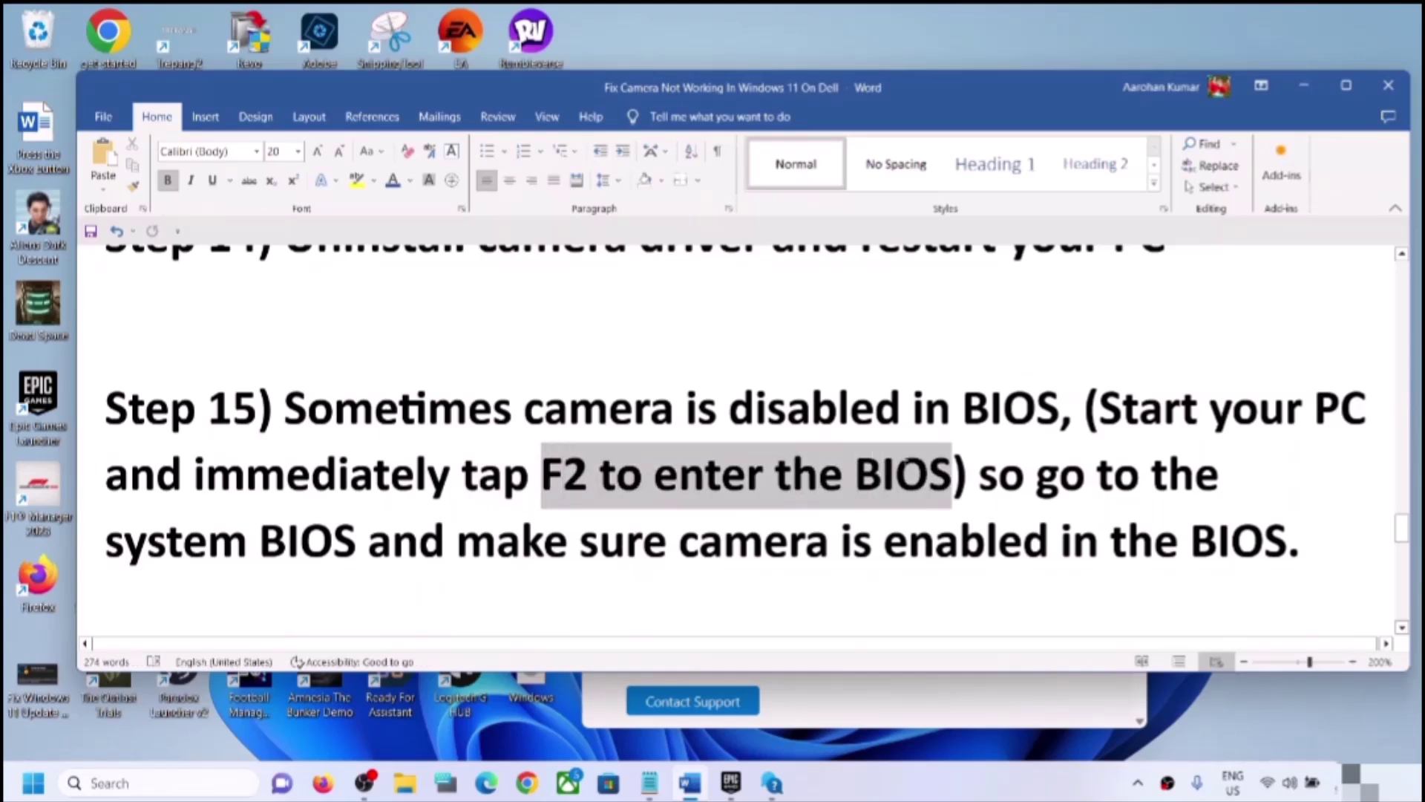
# Highlight Step 15's instruction to make sure the camera is enabled in the BIOS, along with the "is disabled" wording
pyautogui.click(874, 546)
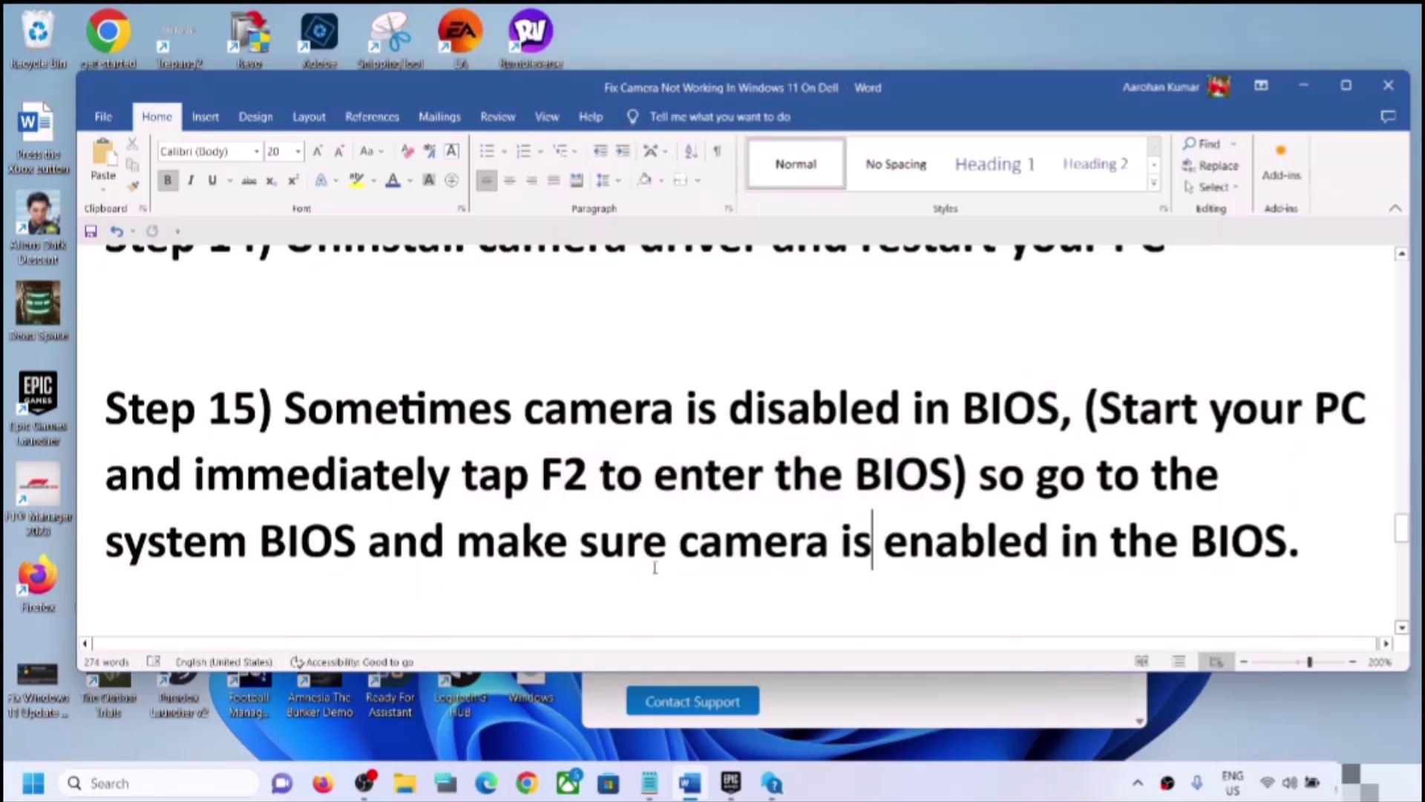
pyautogui.moveTo(471, 546); pyautogui.dragTo(1301, 542)
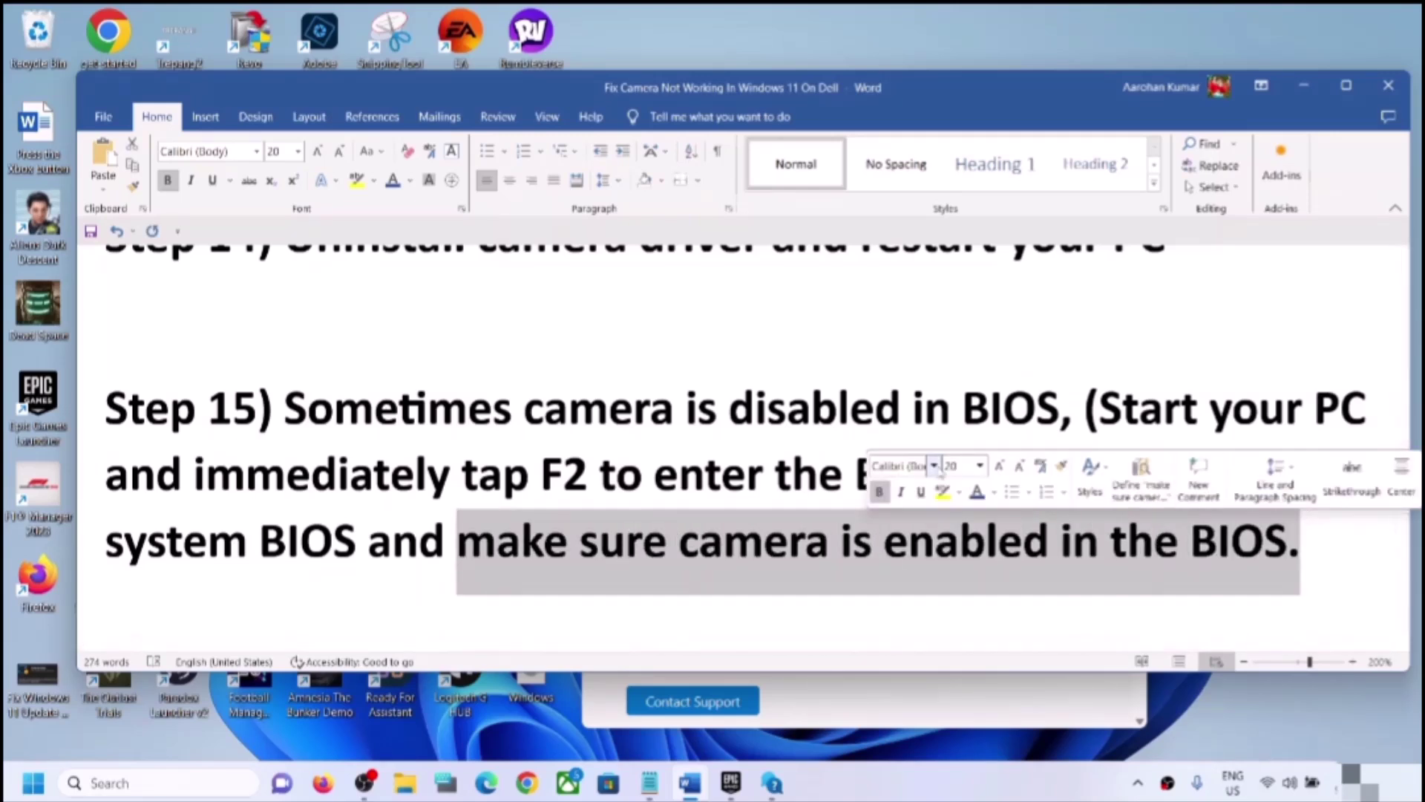
pyautogui.click(478, 475)
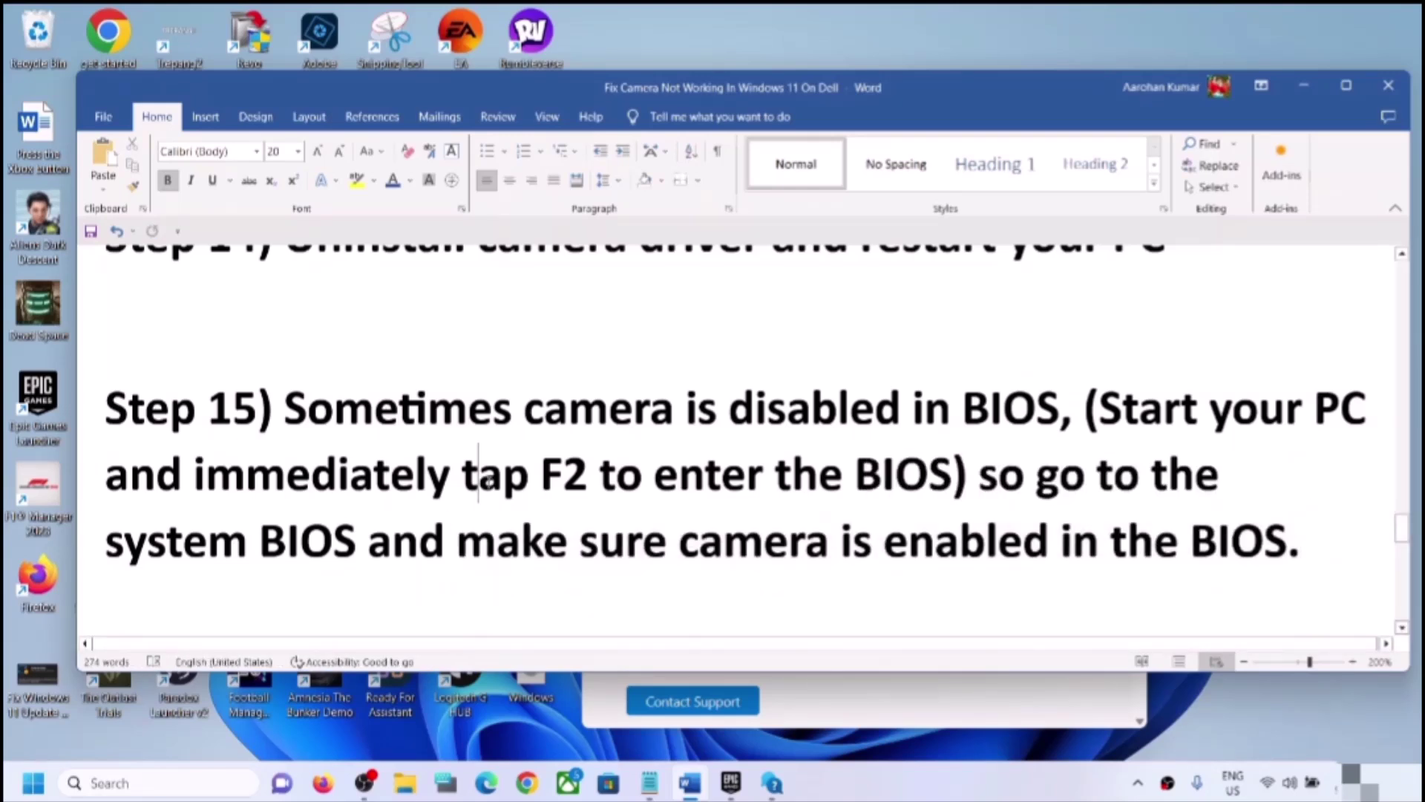
pyautogui.moveTo(687, 408); pyautogui.dragTo(851, 408)
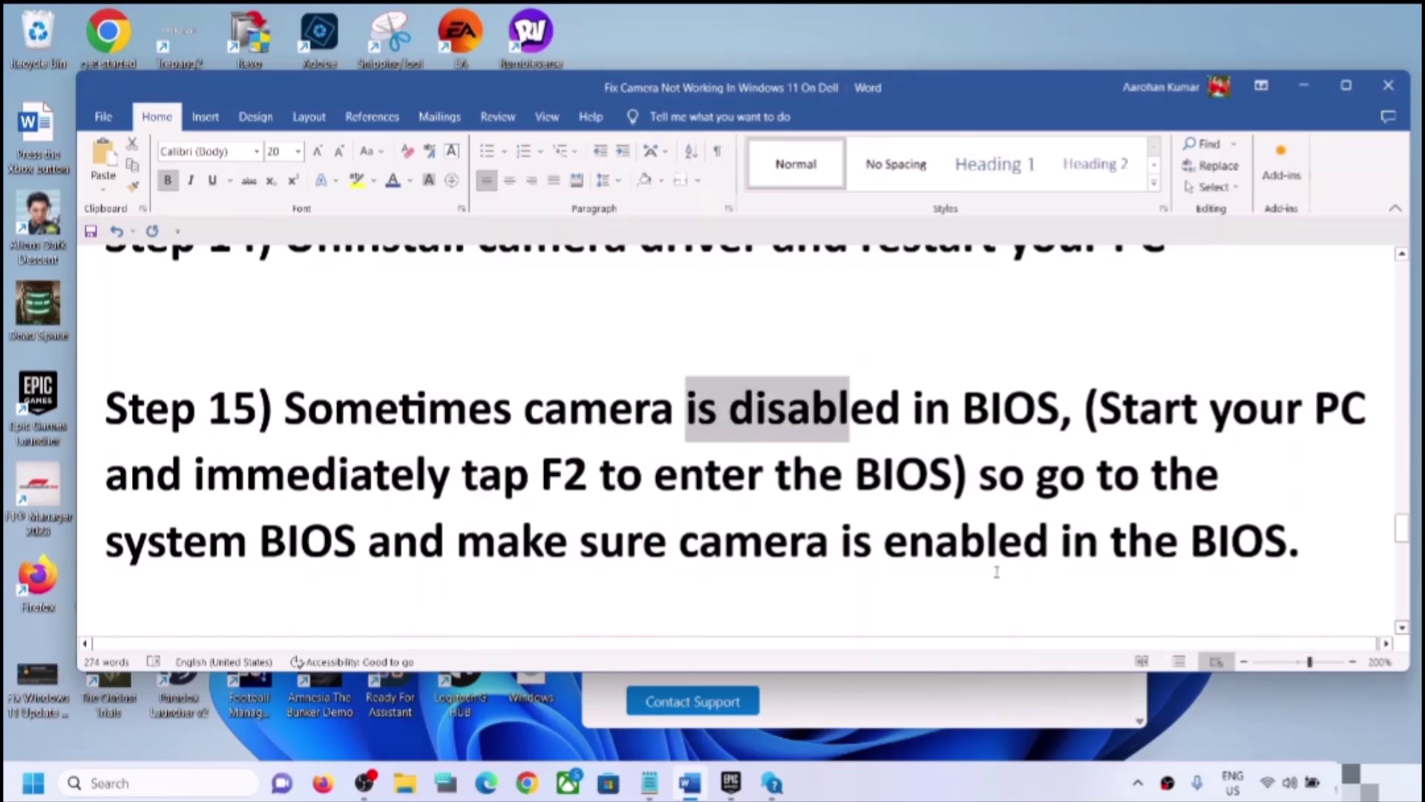
pyautogui.moveTo(842, 545); pyautogui.dragTo(1127, 549)
pyautogui.click(679, 540)
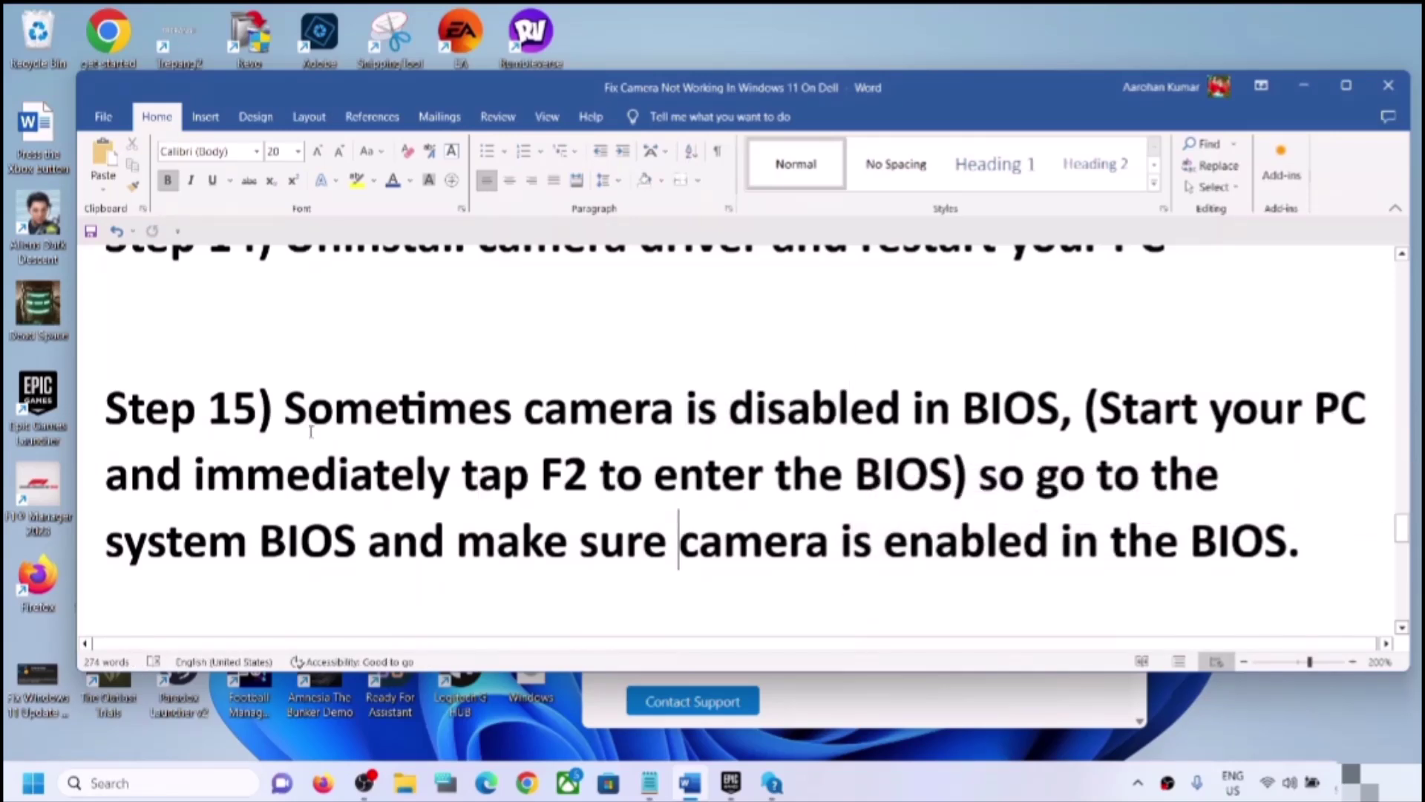
# Highlight the document's Step 16, "Update Windows 11"
pyautogui.scroll(-3, 504, 507)
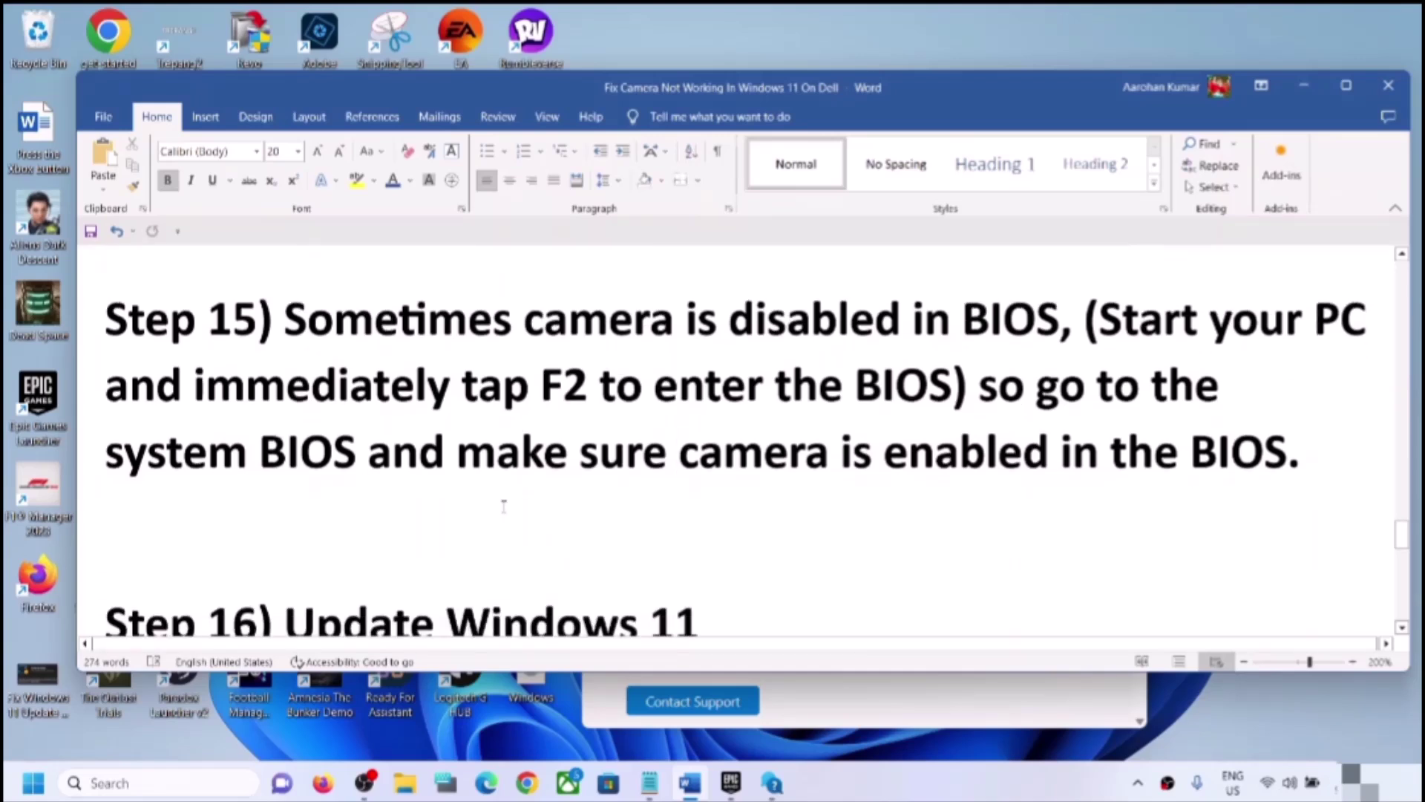
pyautogui.scroll(1, 503, 499)
pyautogui.moveTo(286, 536); pyautogui.dragTo(801, 509)
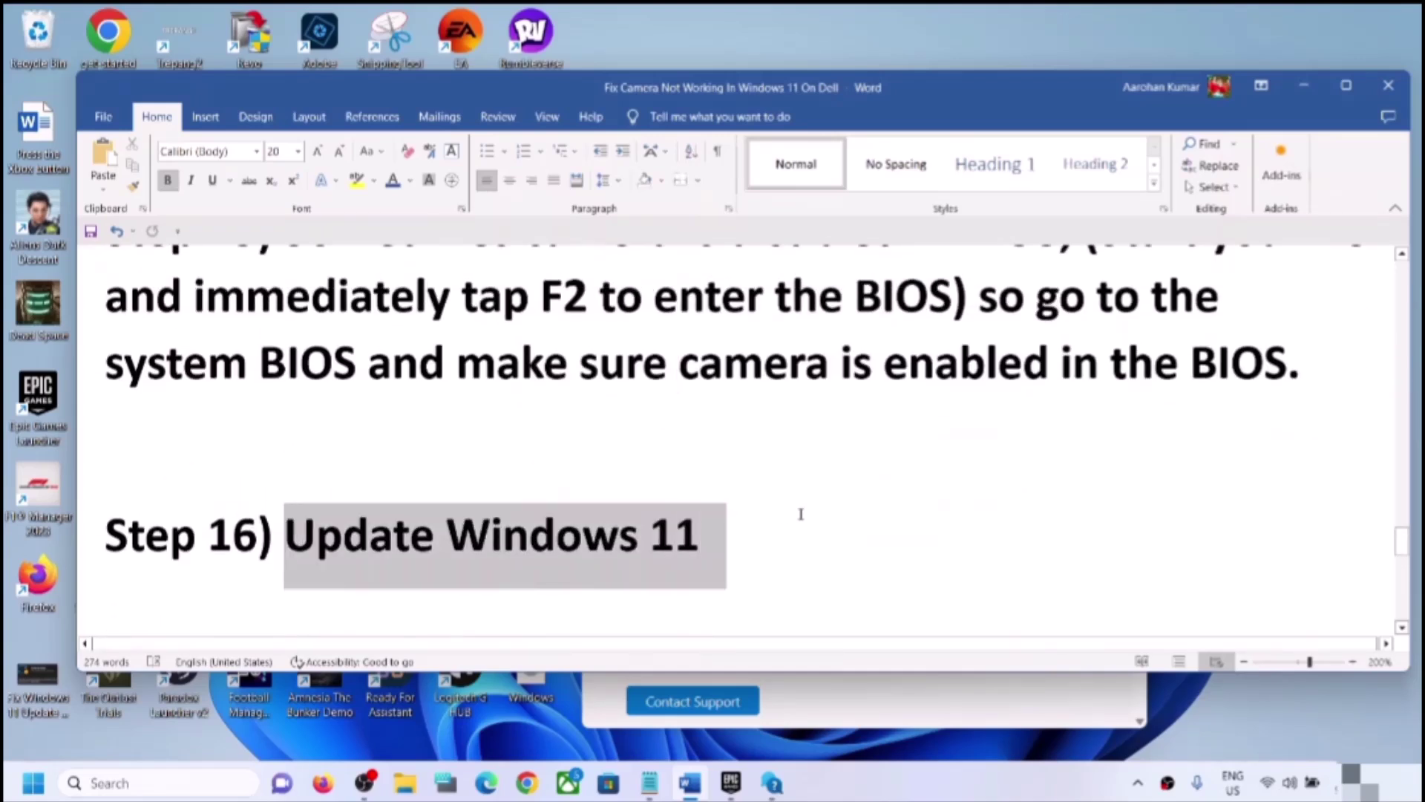
# Check for updates in the Windows Update settings and minimize Settings to return to the document
pyautogui.press('super+i')
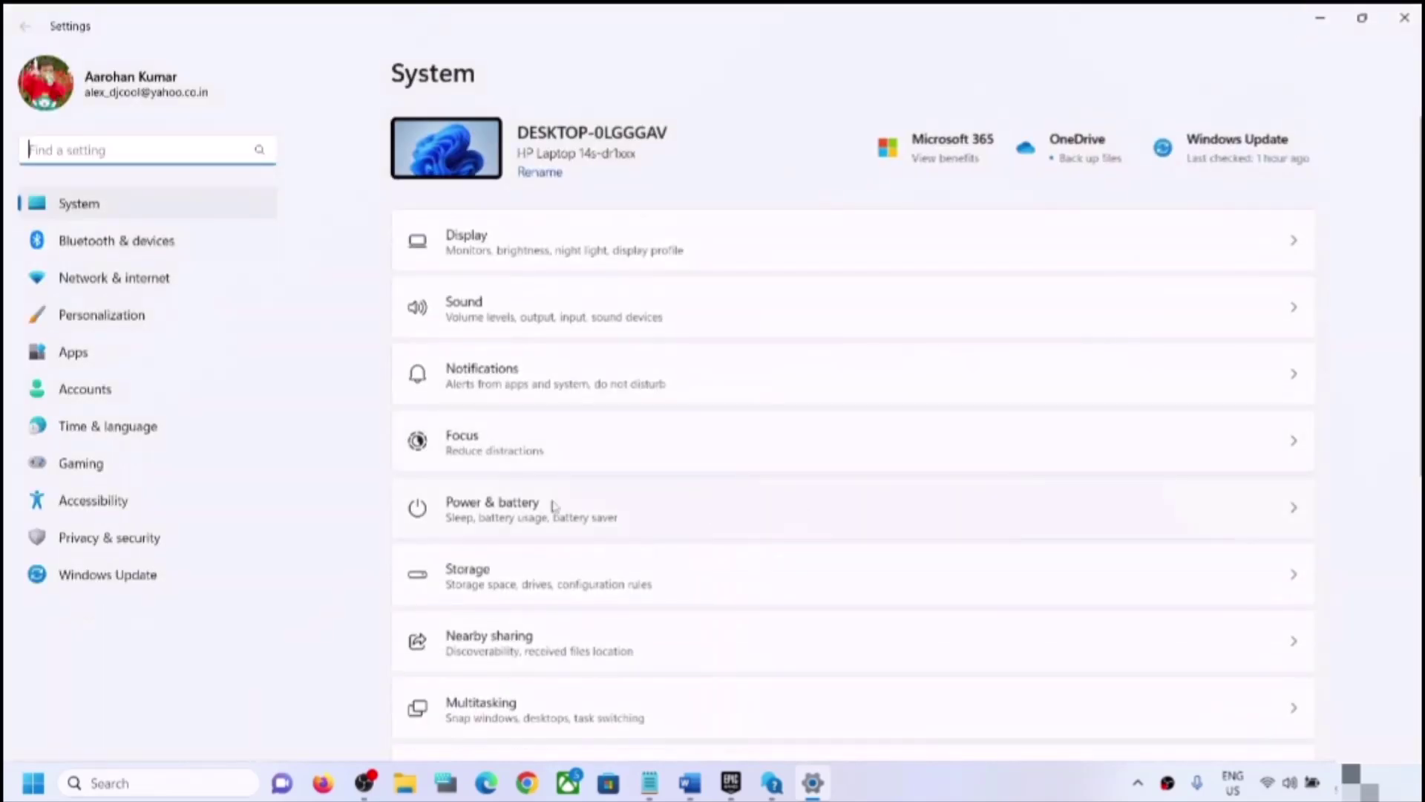
pyautogui.click(141, 579)
pyautogui.click(1243, 166)
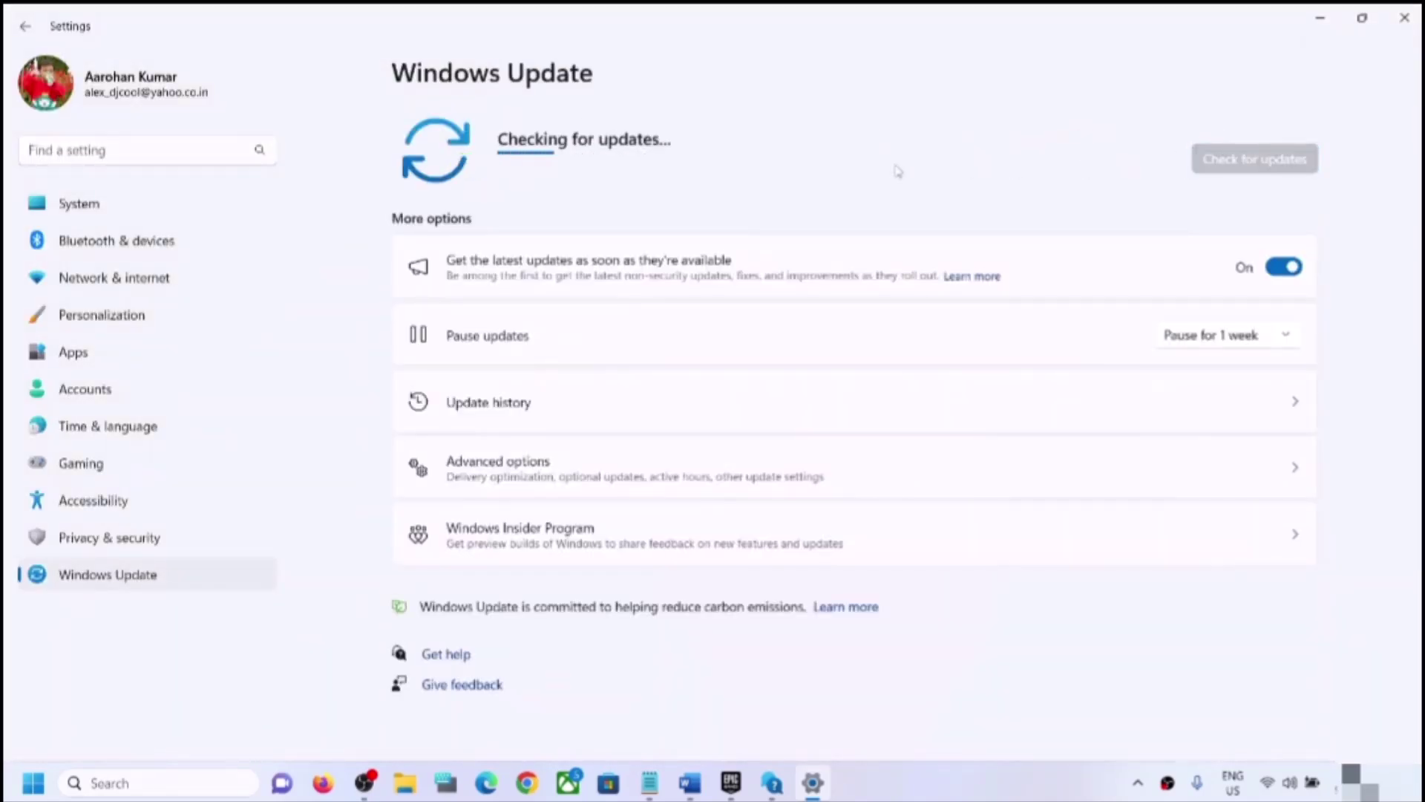
pyautogui.click(1320, 18)
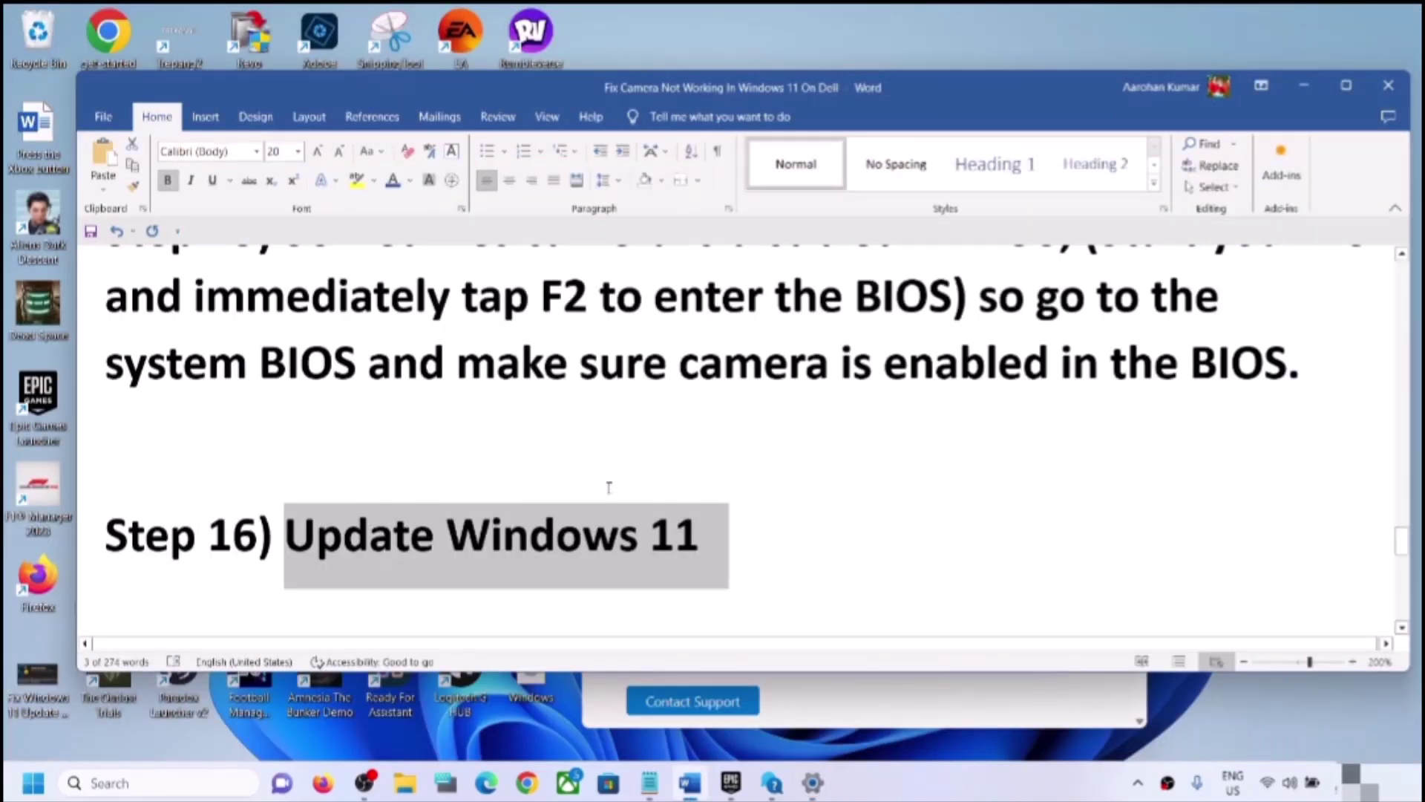
# Highlight the document's Step 17, "Perform Cleanboot", and search Windows for System Configuration to open it
pyautogui.scroll(-3, 609, 486)
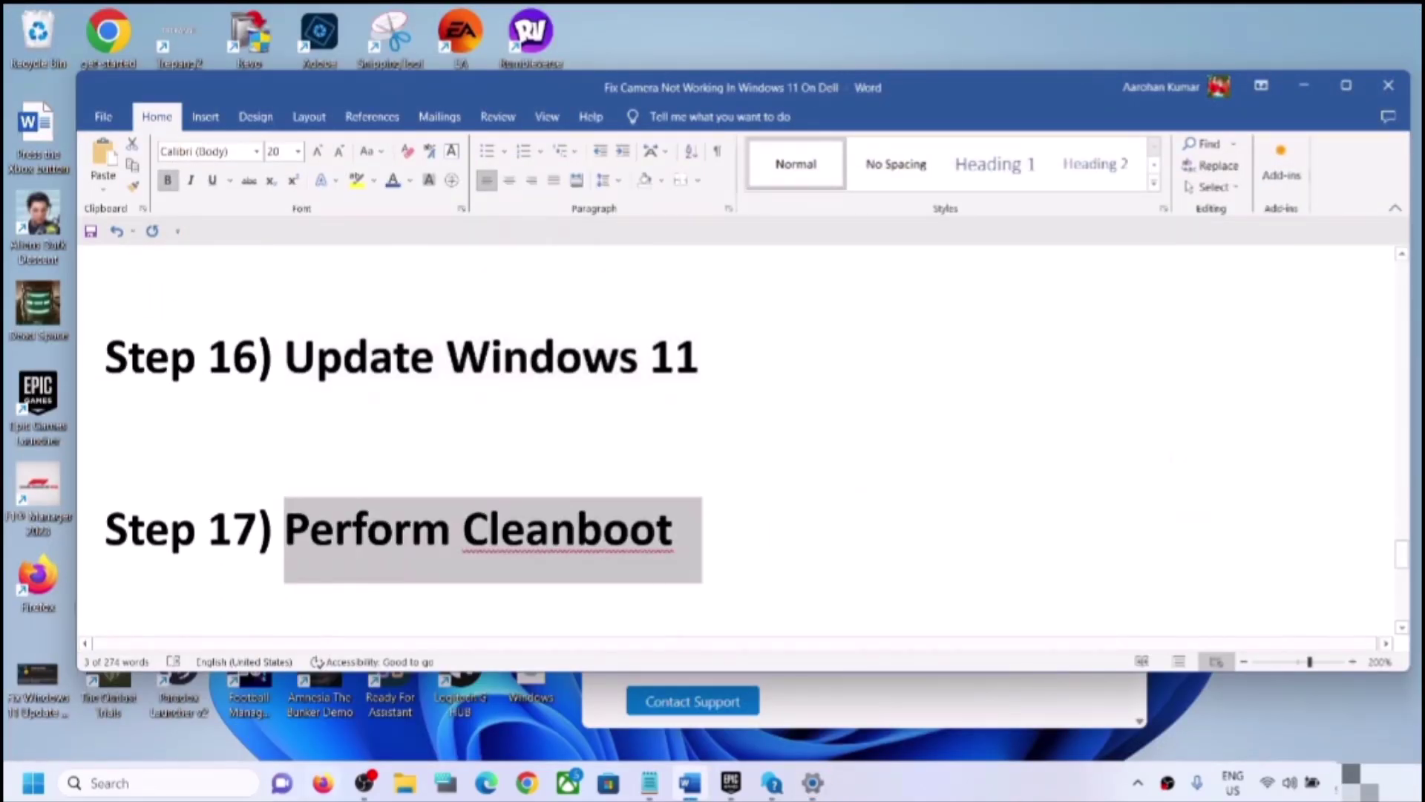
pyautogui.click(111, 785)
pyautogui.write('system')
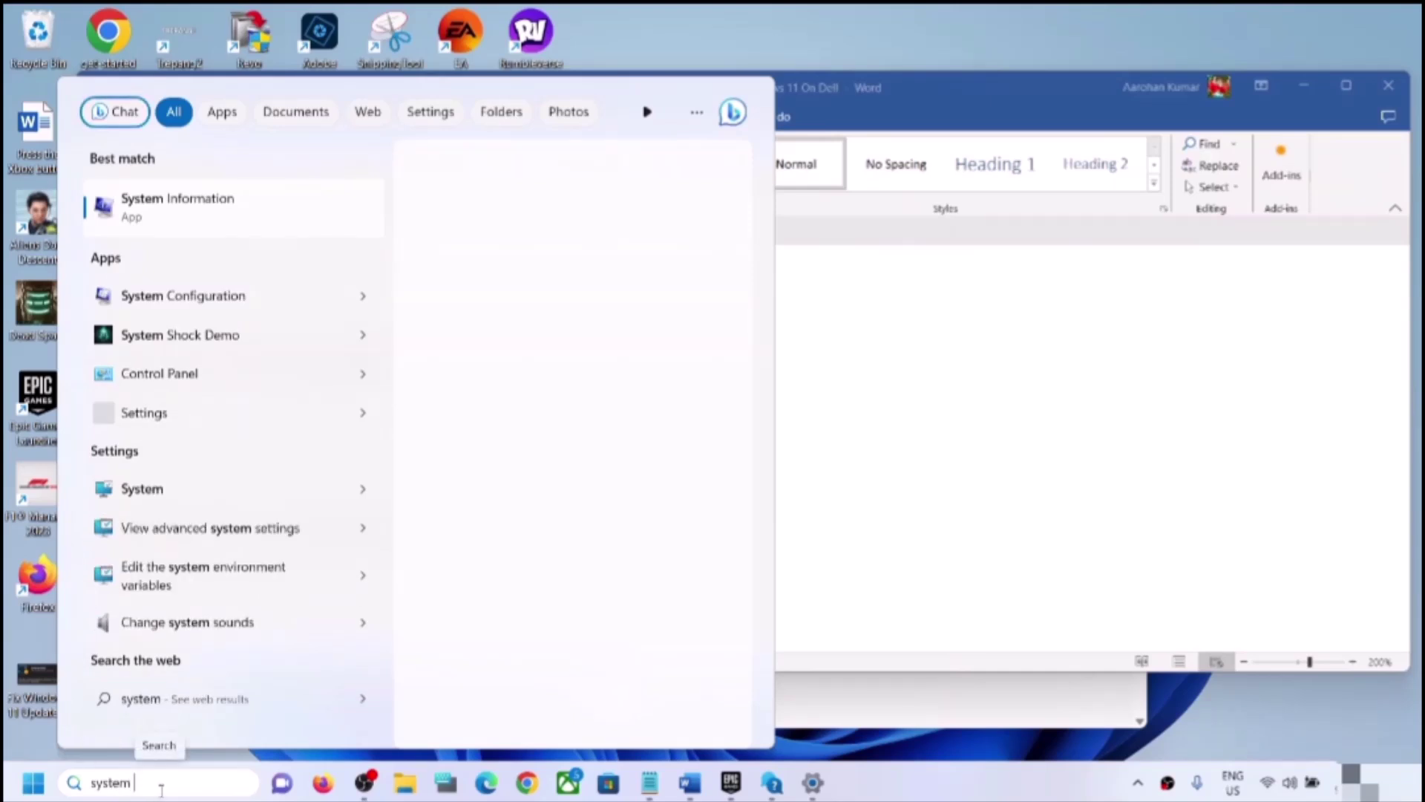
pyautogui.write(' con')
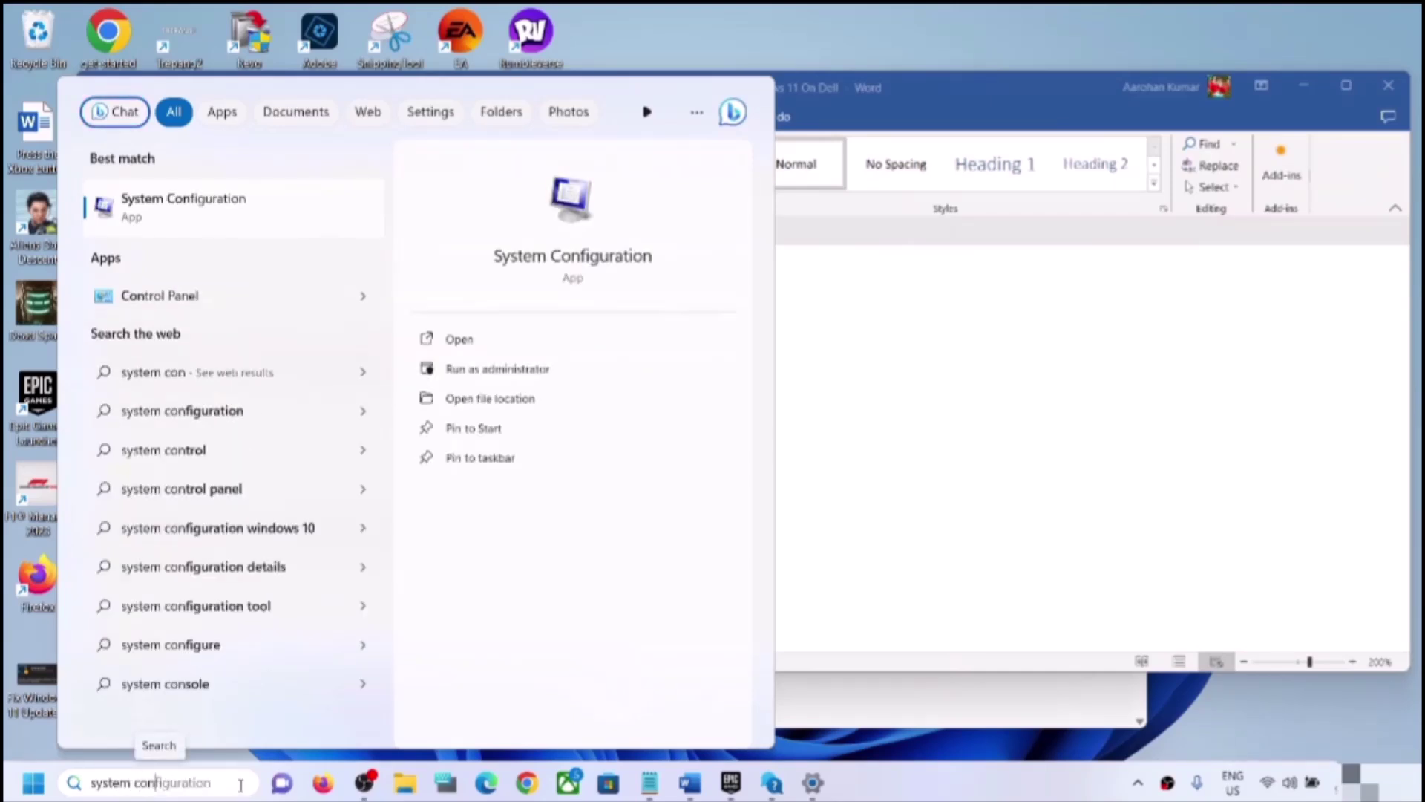
pyautogui.write('figuration')
pyautogui.click(1216, 323)
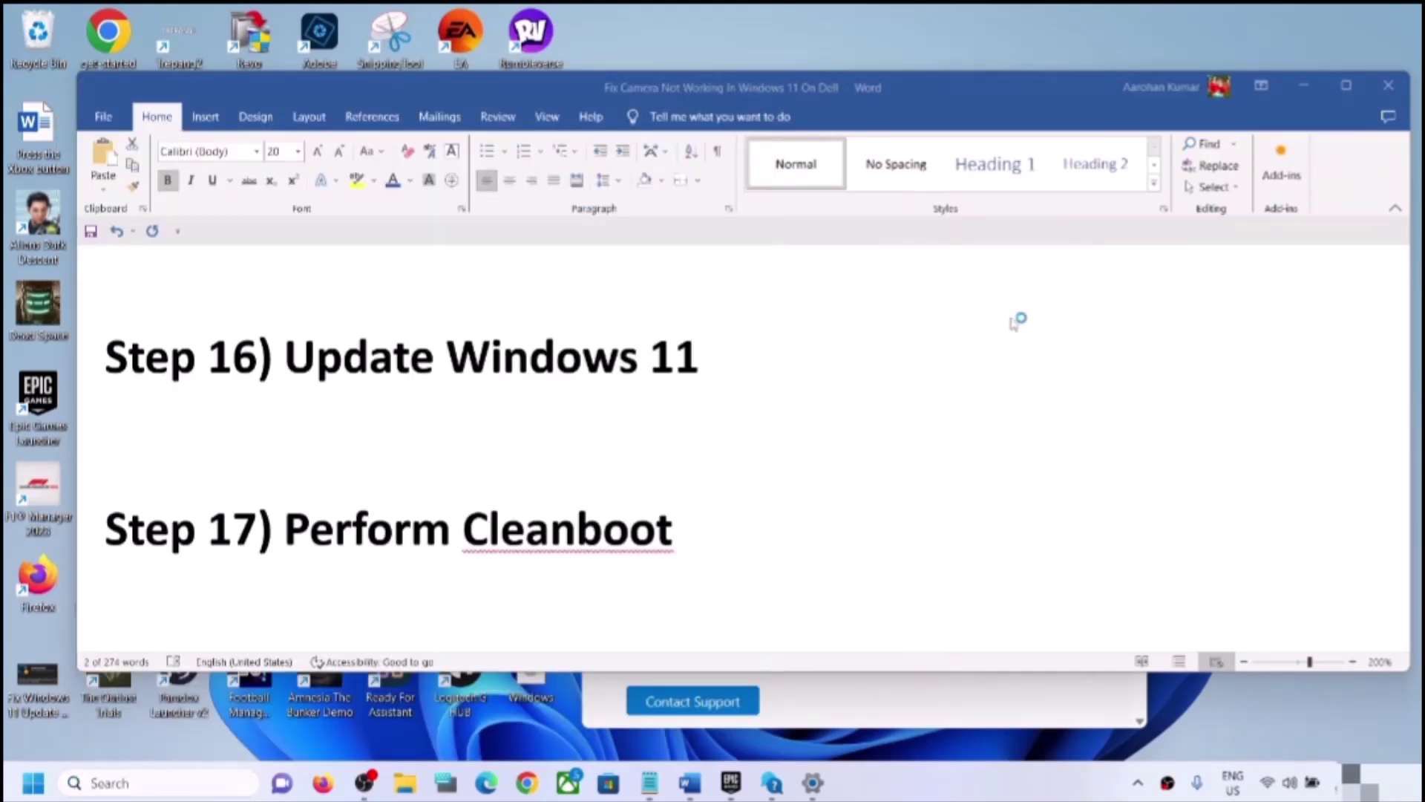
# Hide all Microsoft services in System Configuration, disable all remaining services, accept the changes and dismiss the restart prompt
pyautogui.click(574, 249)
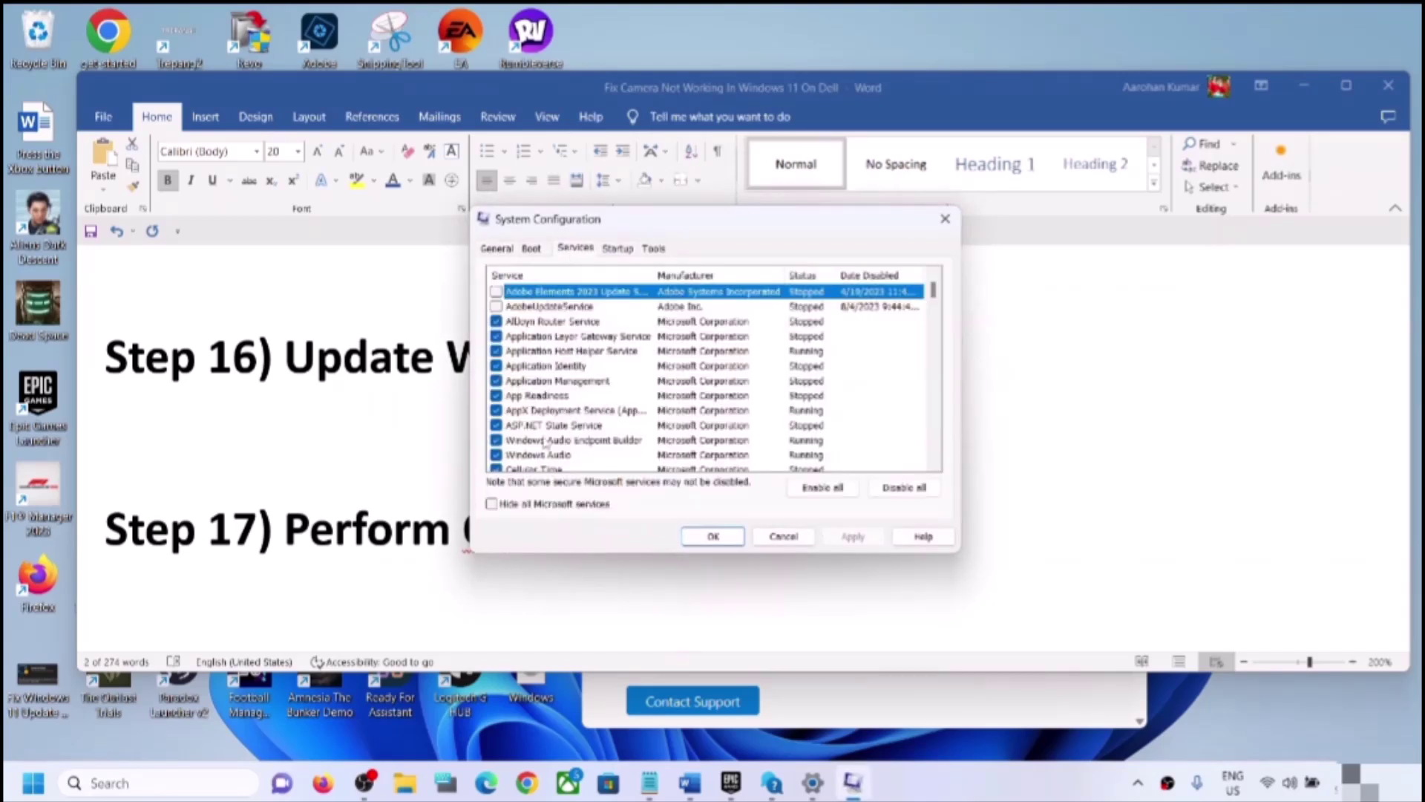
pyautogui.click(493, 505)
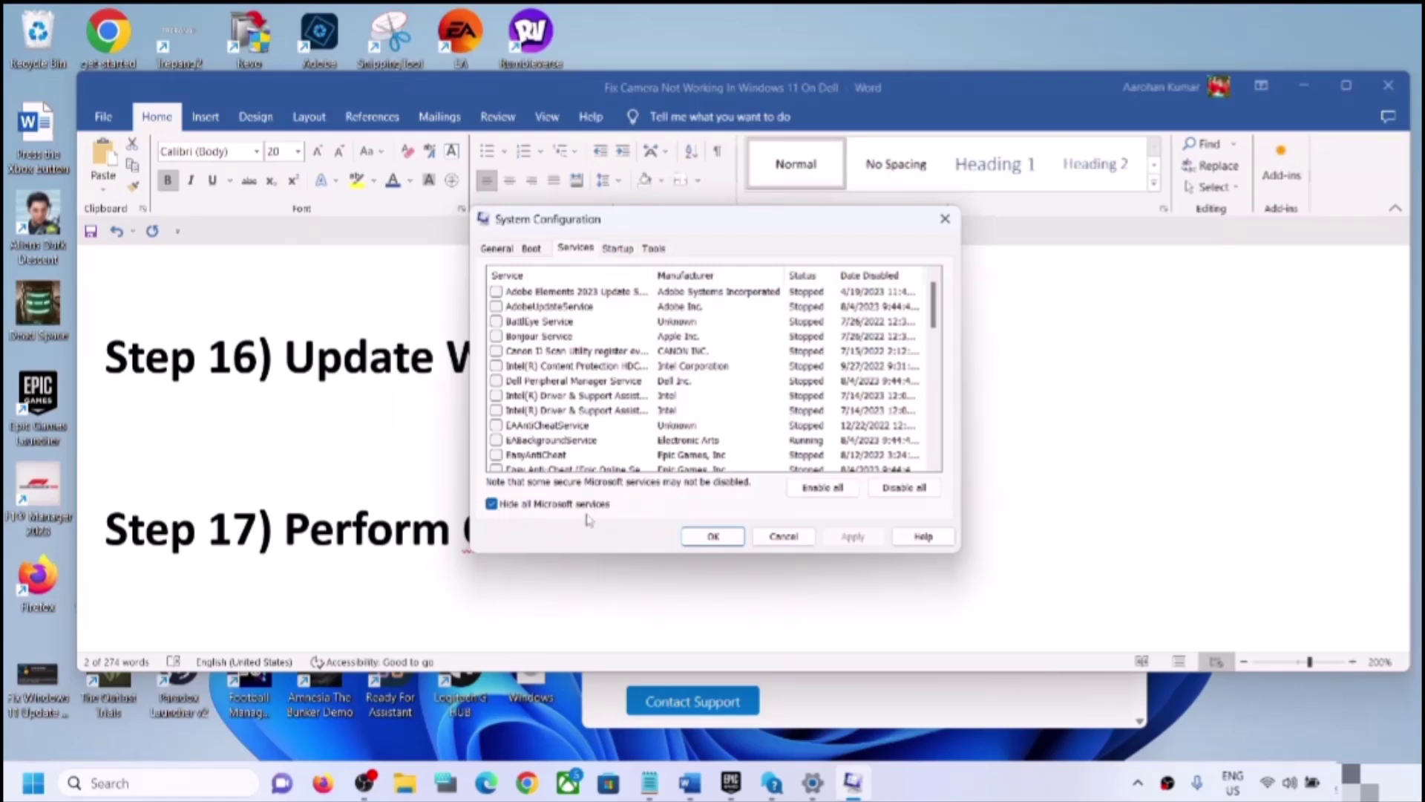
pyautogui.click(928, 490)
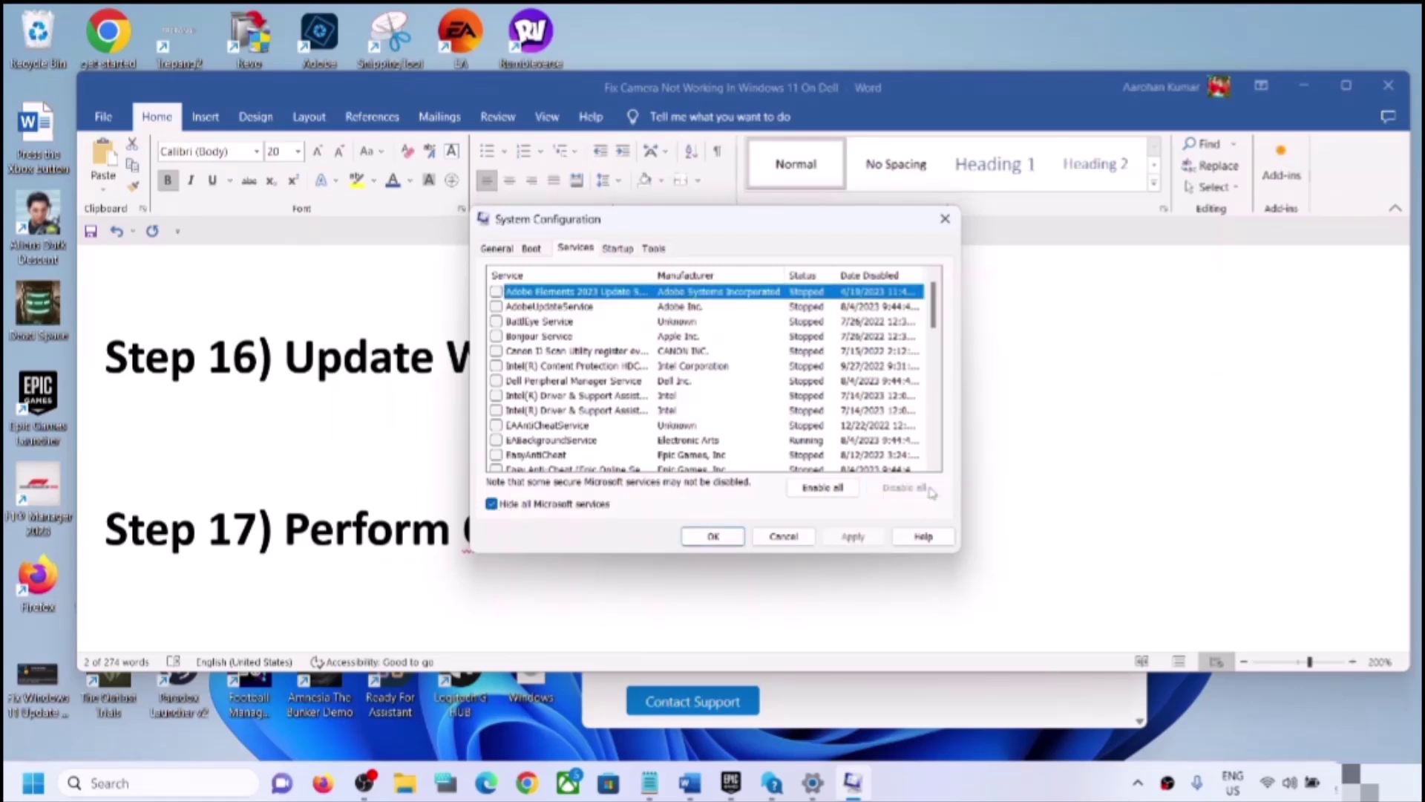
pyautogui.click(853, 535)
pyautogui.click(712, 536)
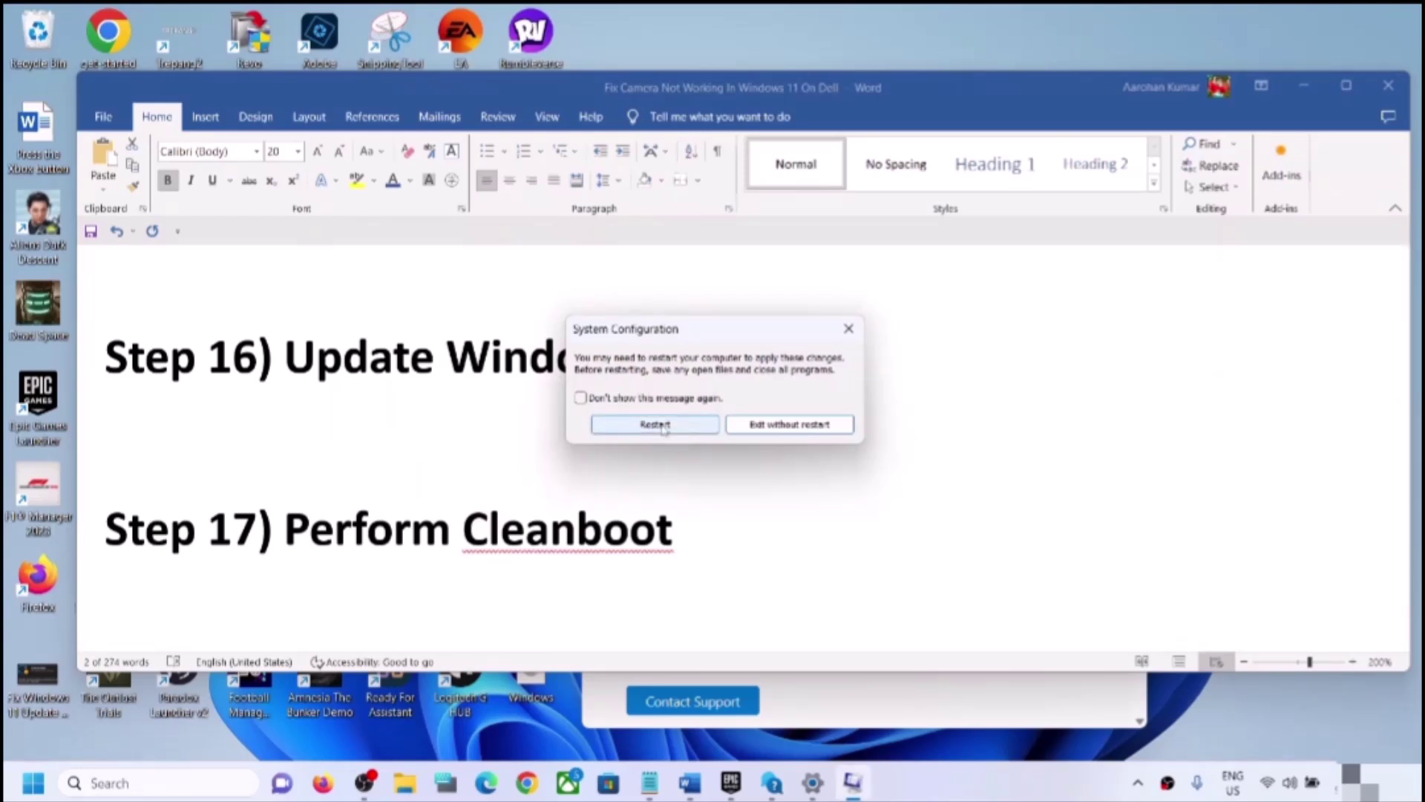
pyautogui.click(849, 329)
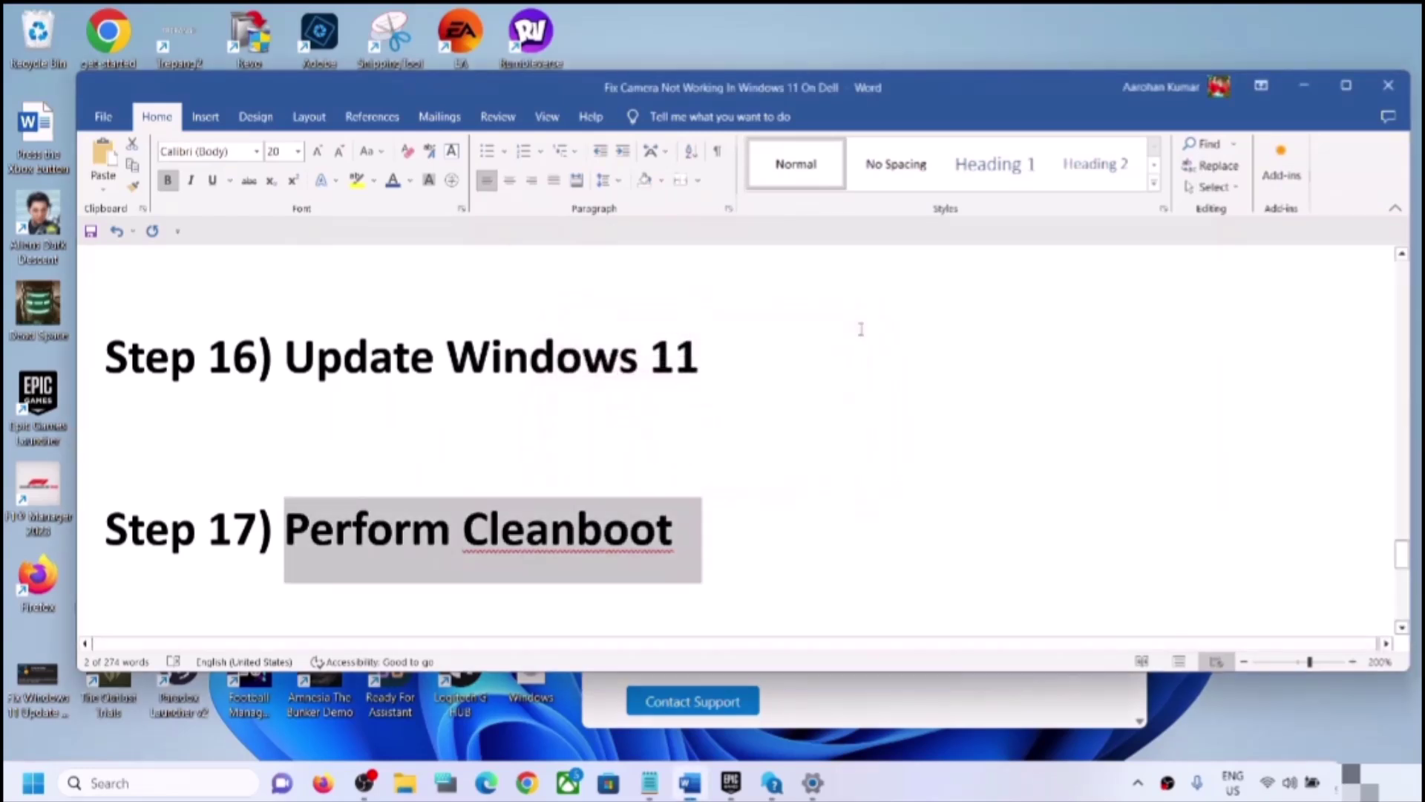
# Highlight the document's Step 18, "Update system BIOS", and check the battery in the quick settings
pyautogui.scroll(-2, 712, 438)
pyautogui.click(298, 524)
pyautogui.hotkey('shift', 'End')
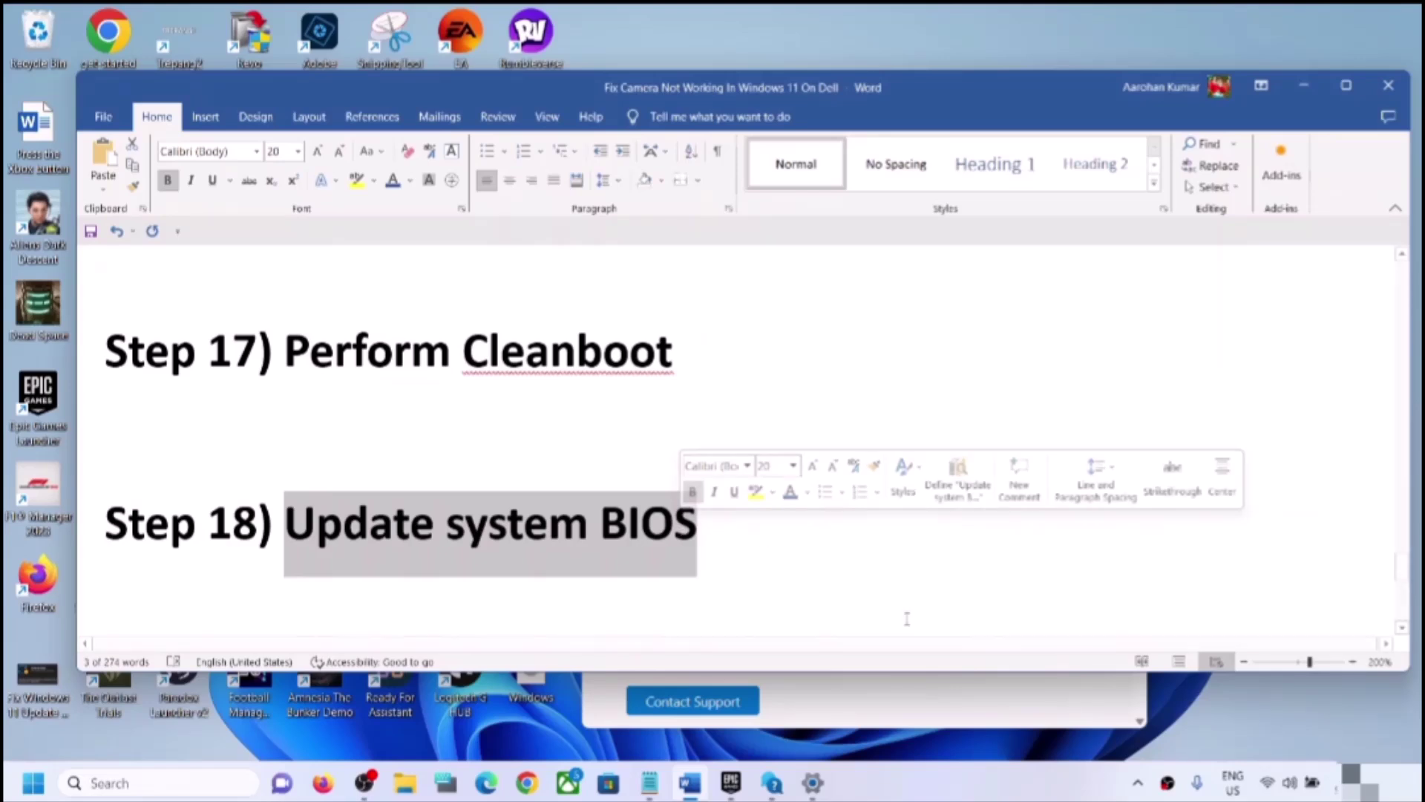
pyautogui.click(1312, 784)
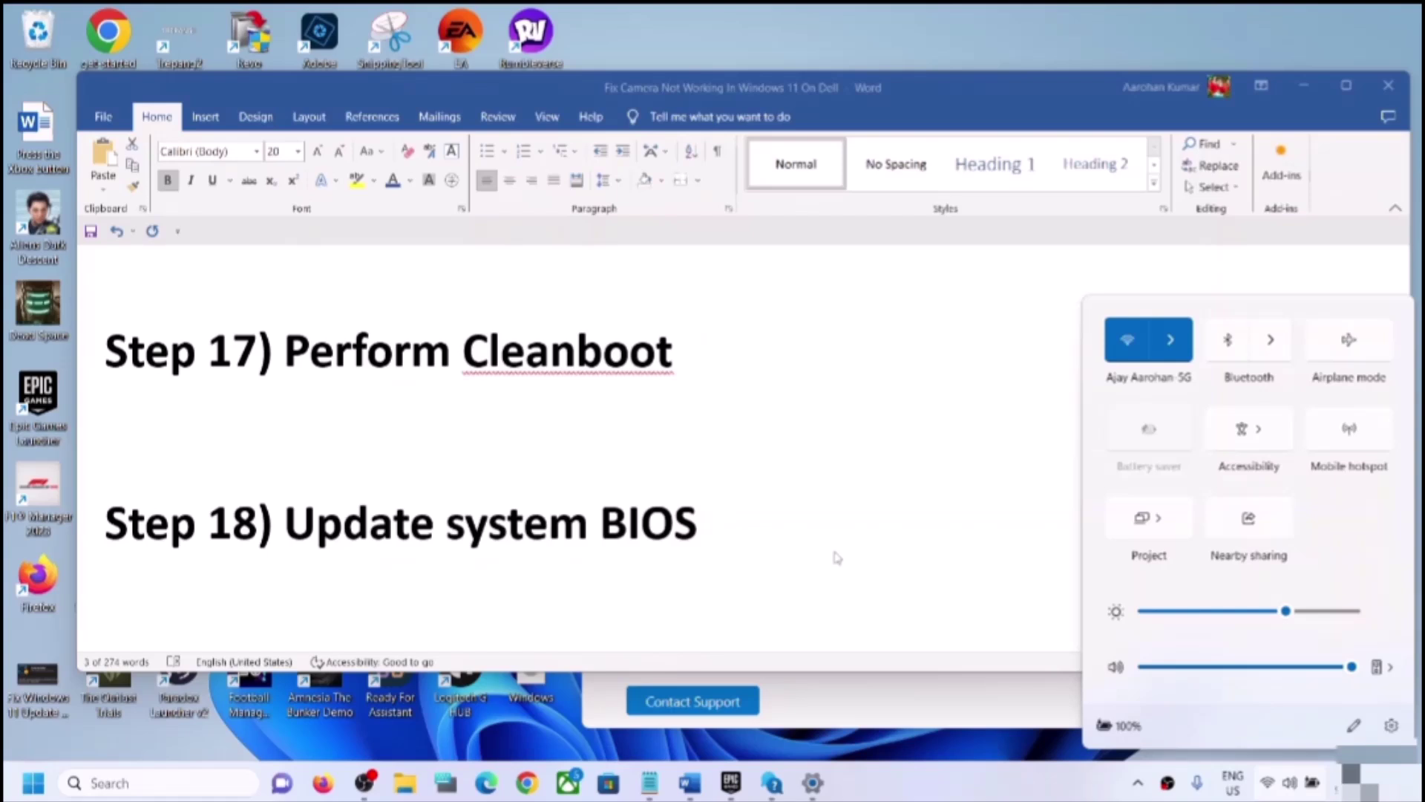
pyautogui.click(740, 517)
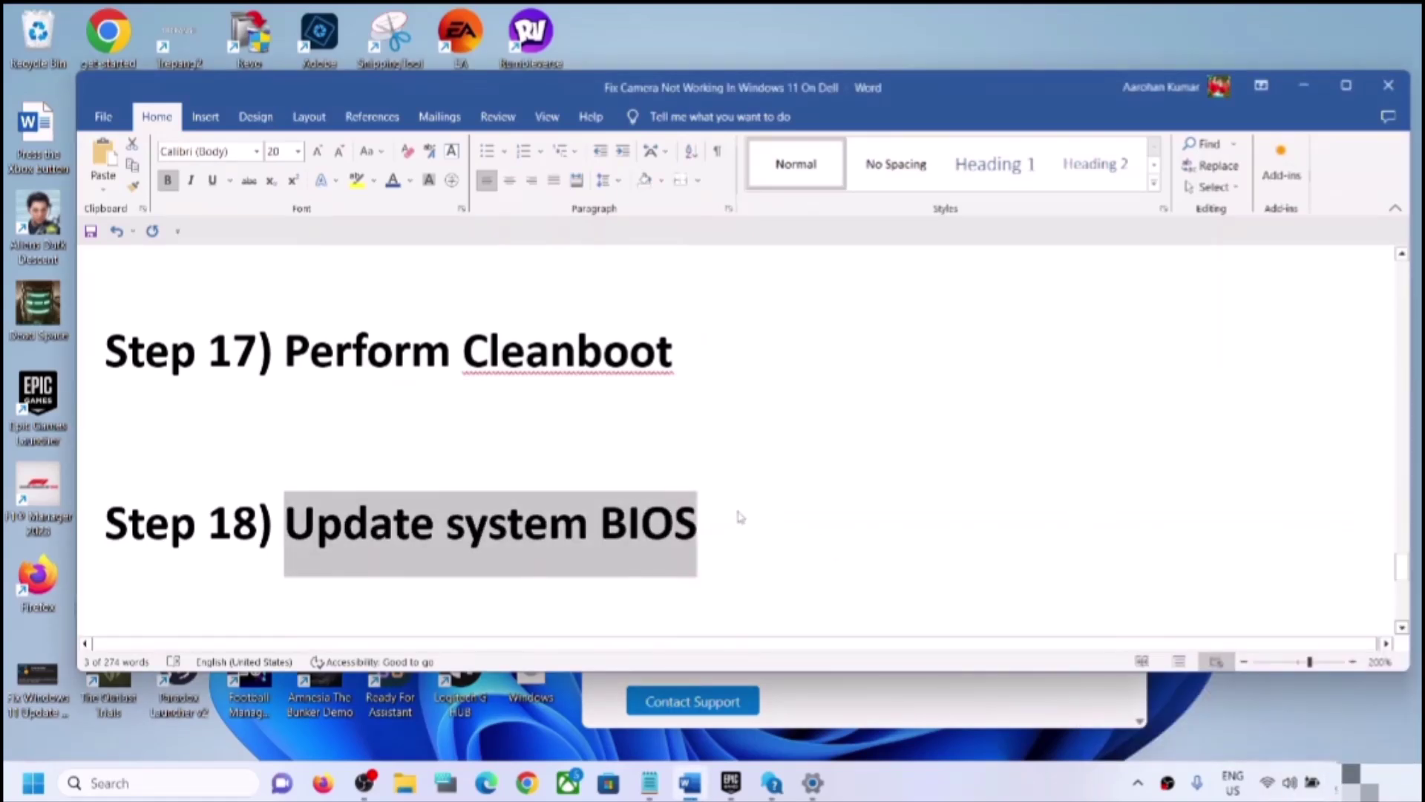
# Copy "system restore" from the document's Step 19, search Windows for it and open Create a restore point
pyautogui.scroll(-2, 739, 512)
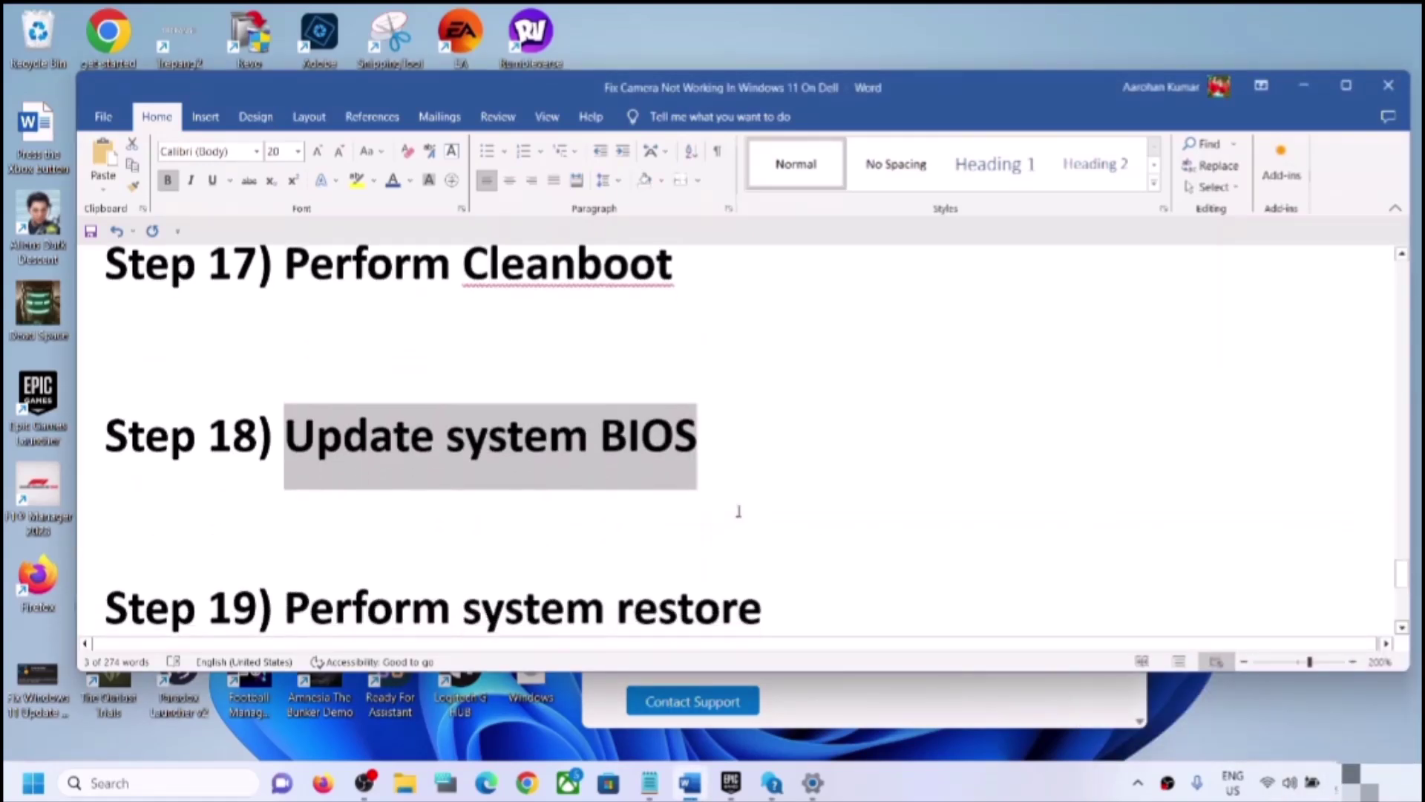
pyautogui.moveTo(339, 520); pyautogui.dragTo(464, 521)
pyautogui.hotkey('ctrl', 'c')
pyautogui.click(766, 520)
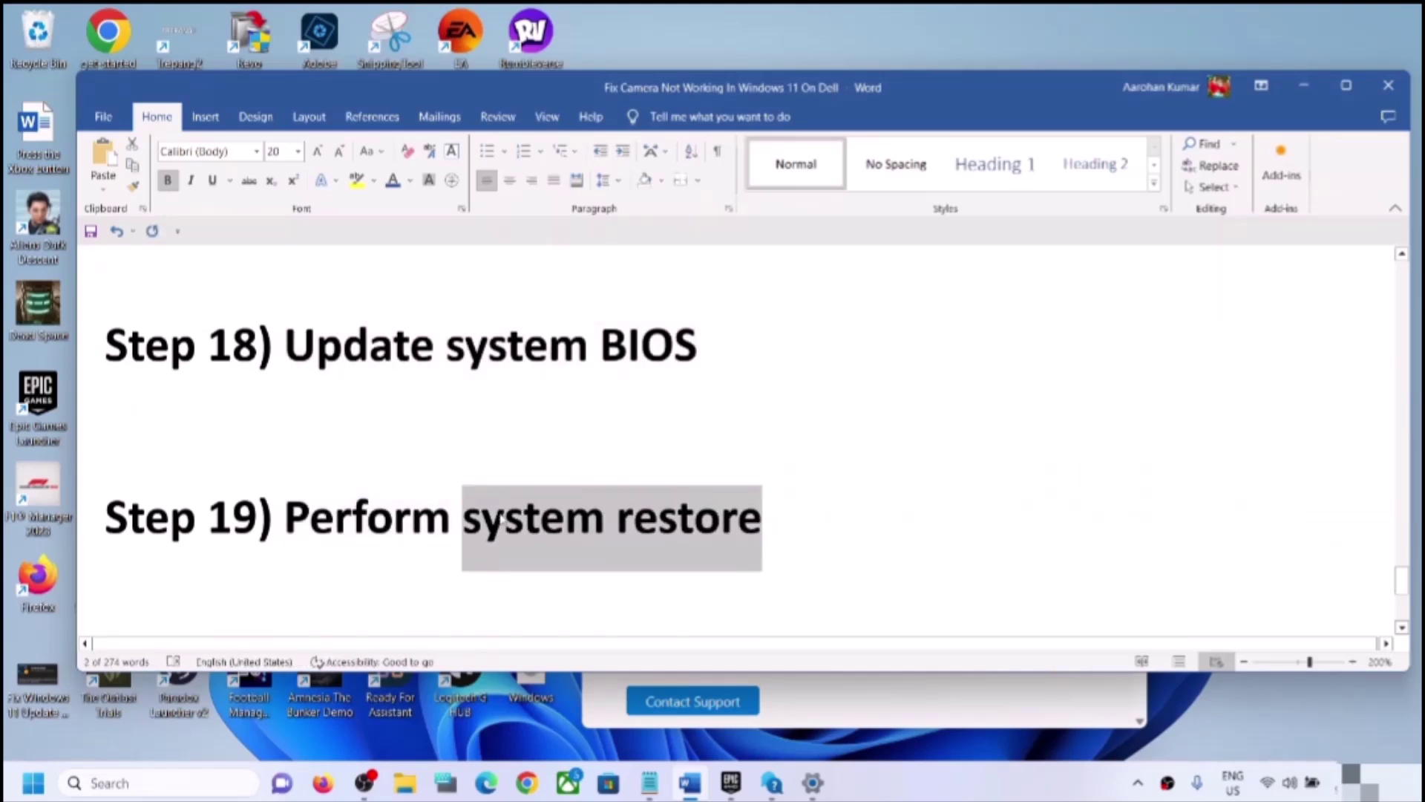
pyautogui.click(194, 785)
pyautogui.hotkey('ctrl', 'v')
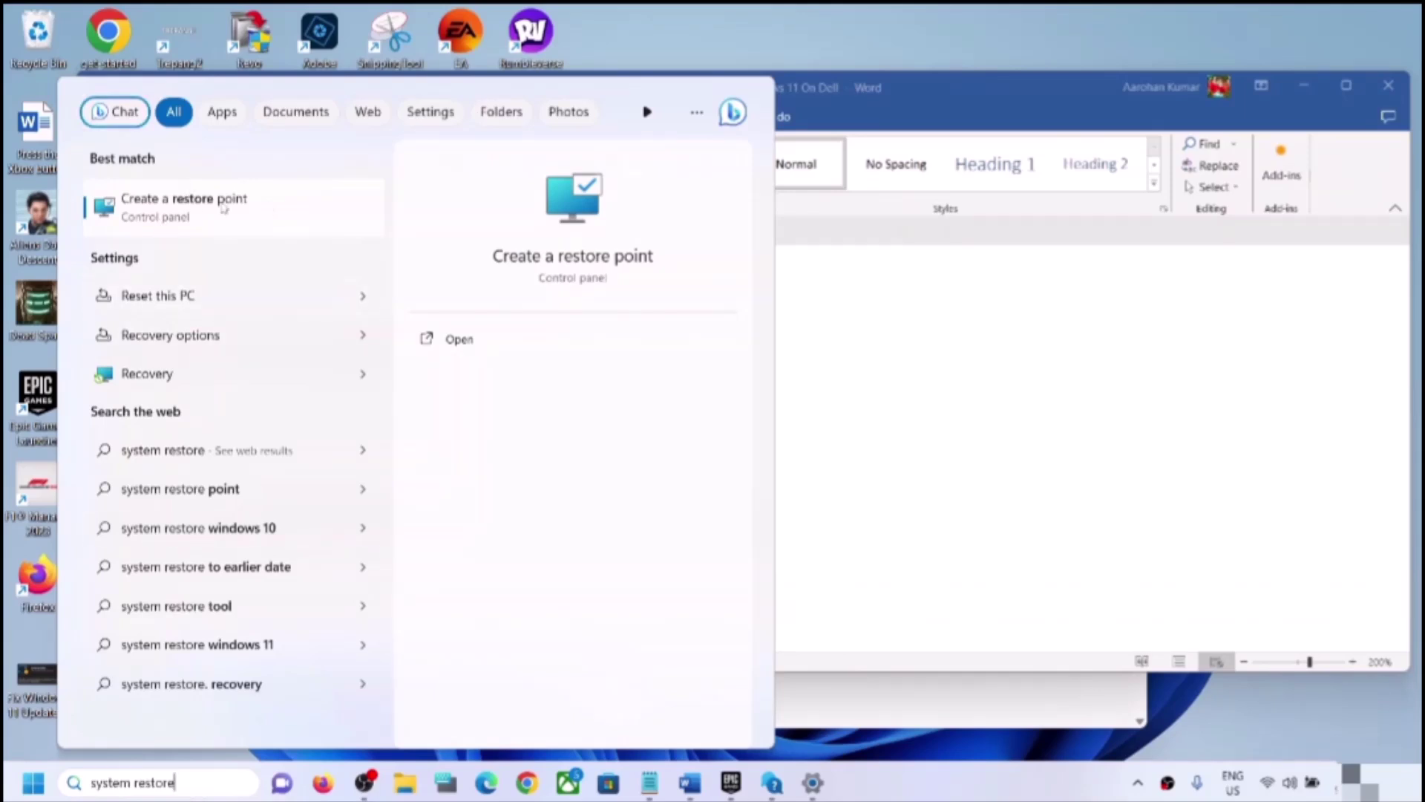
pyautogui.click(238, 215)
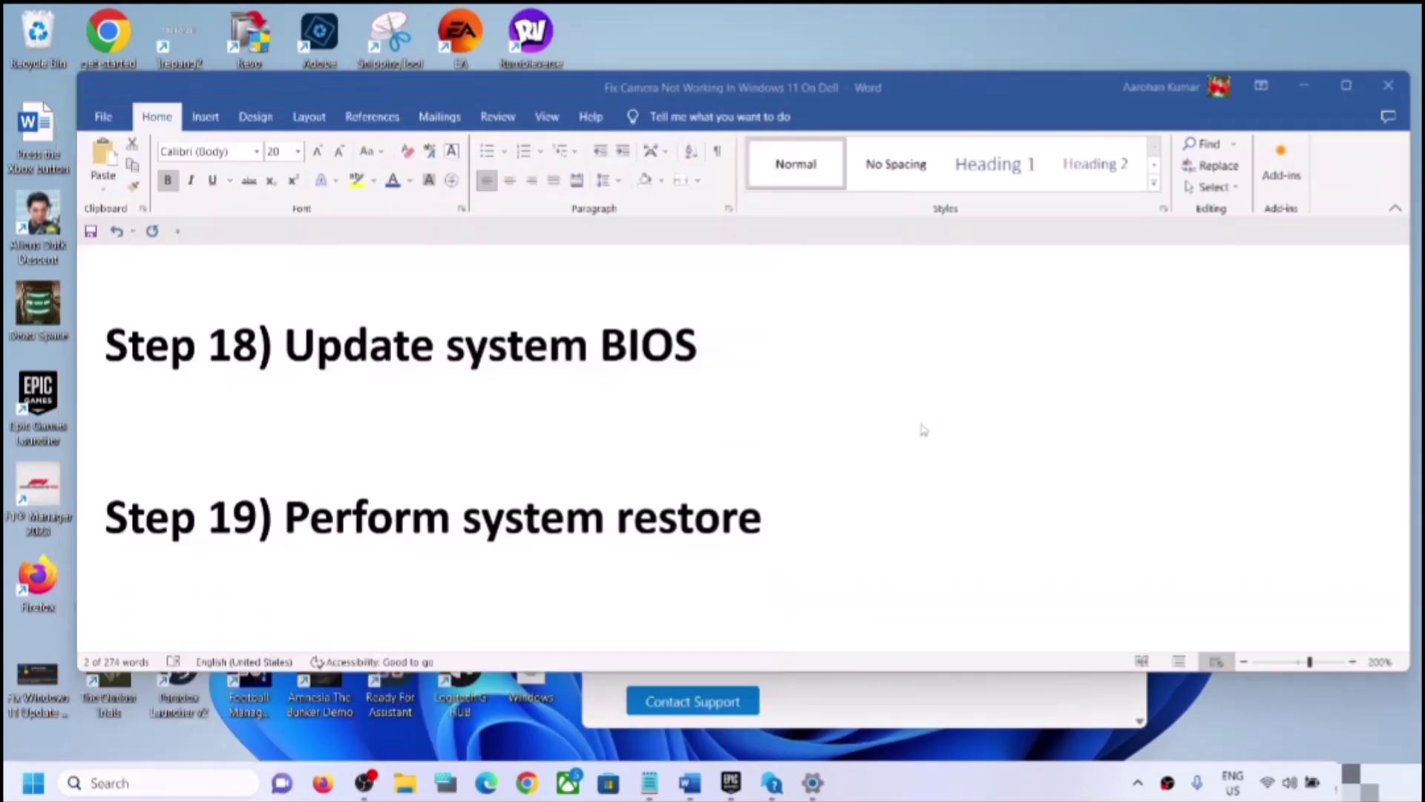
# Try to run System Restore with the 9/8/2023 6:24:36 PM Windows Modules Installer restore point, then close System Restore and System Properties
pyautogui.moveTo(403, 152); pyautogui.dragTo(862, 226)
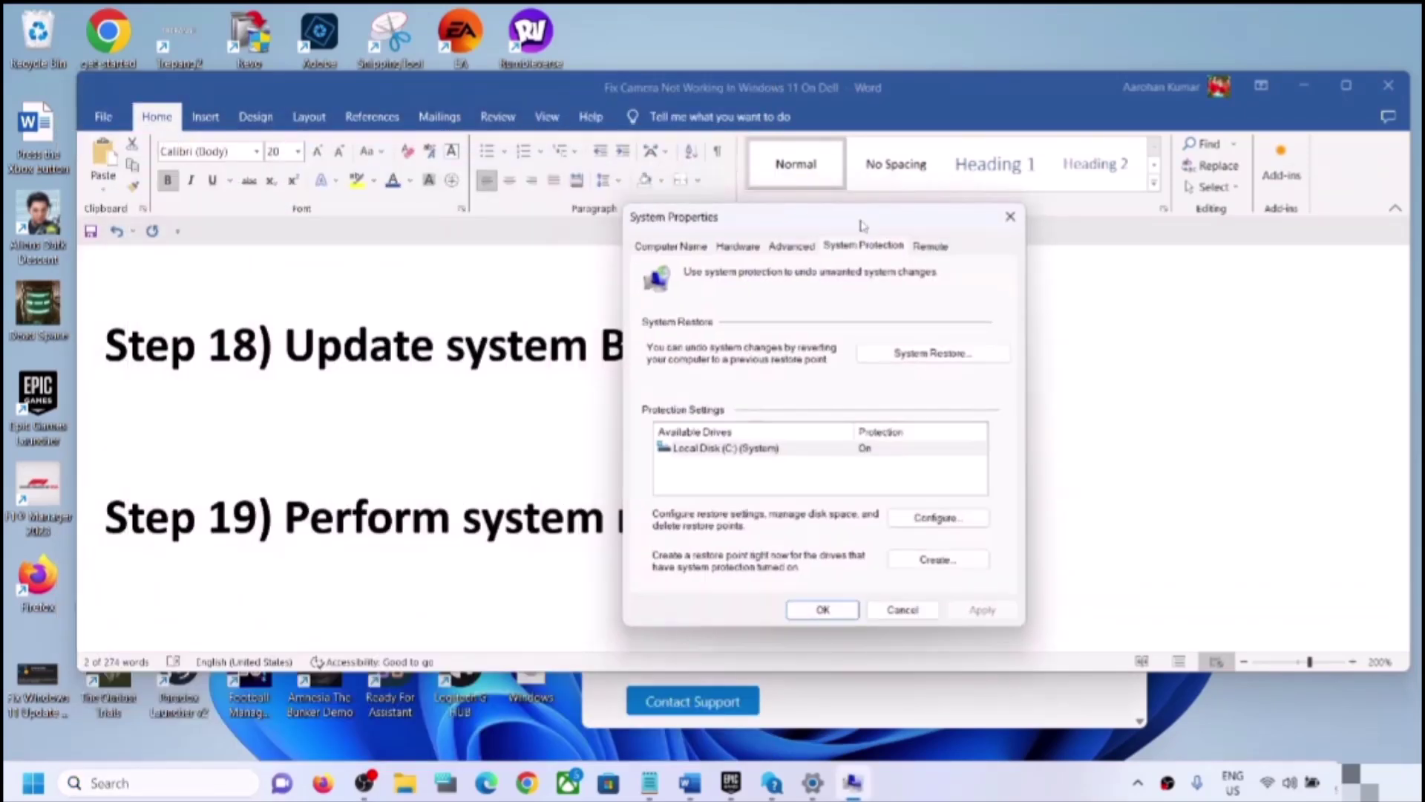
pyautogui.click(962, 354)
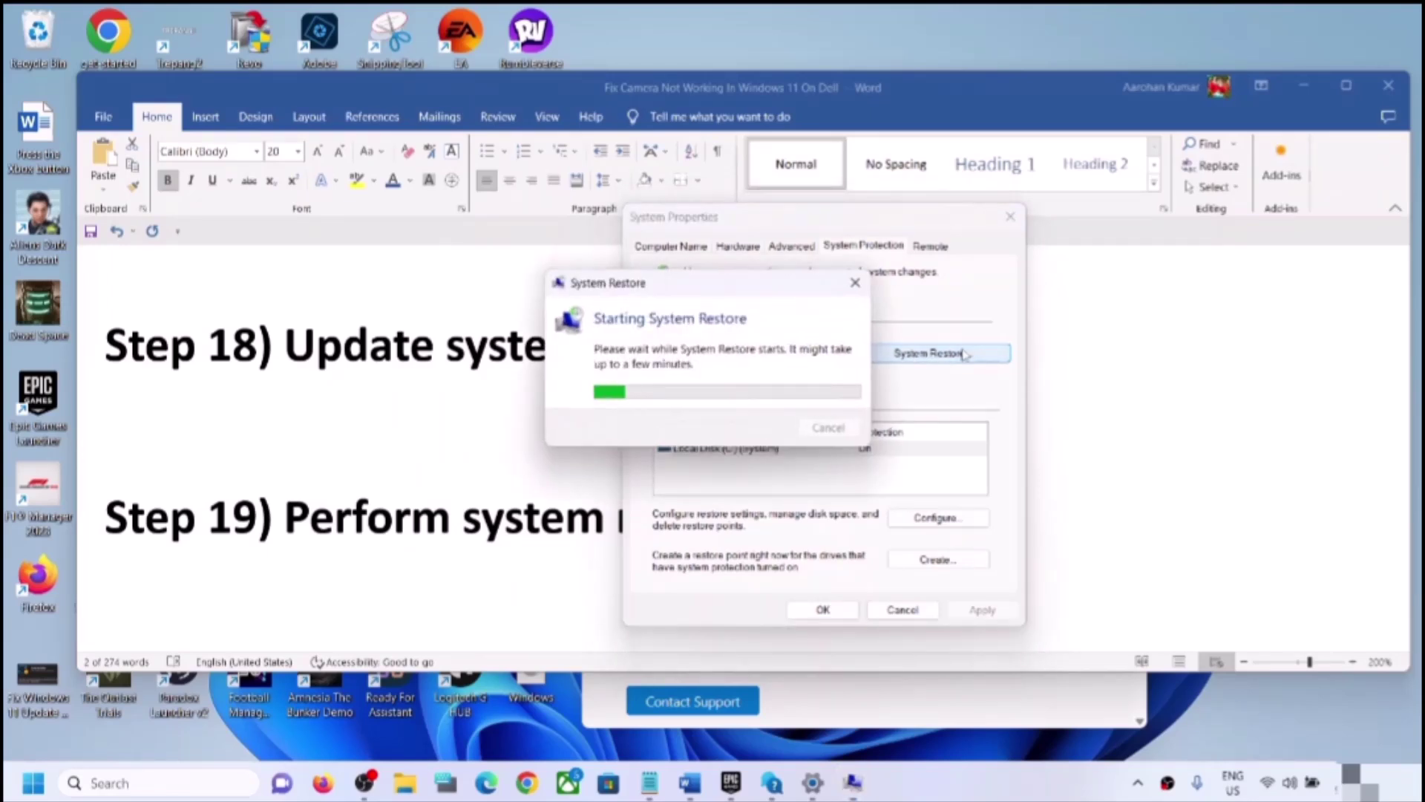
pyautogui.click(836, 592)
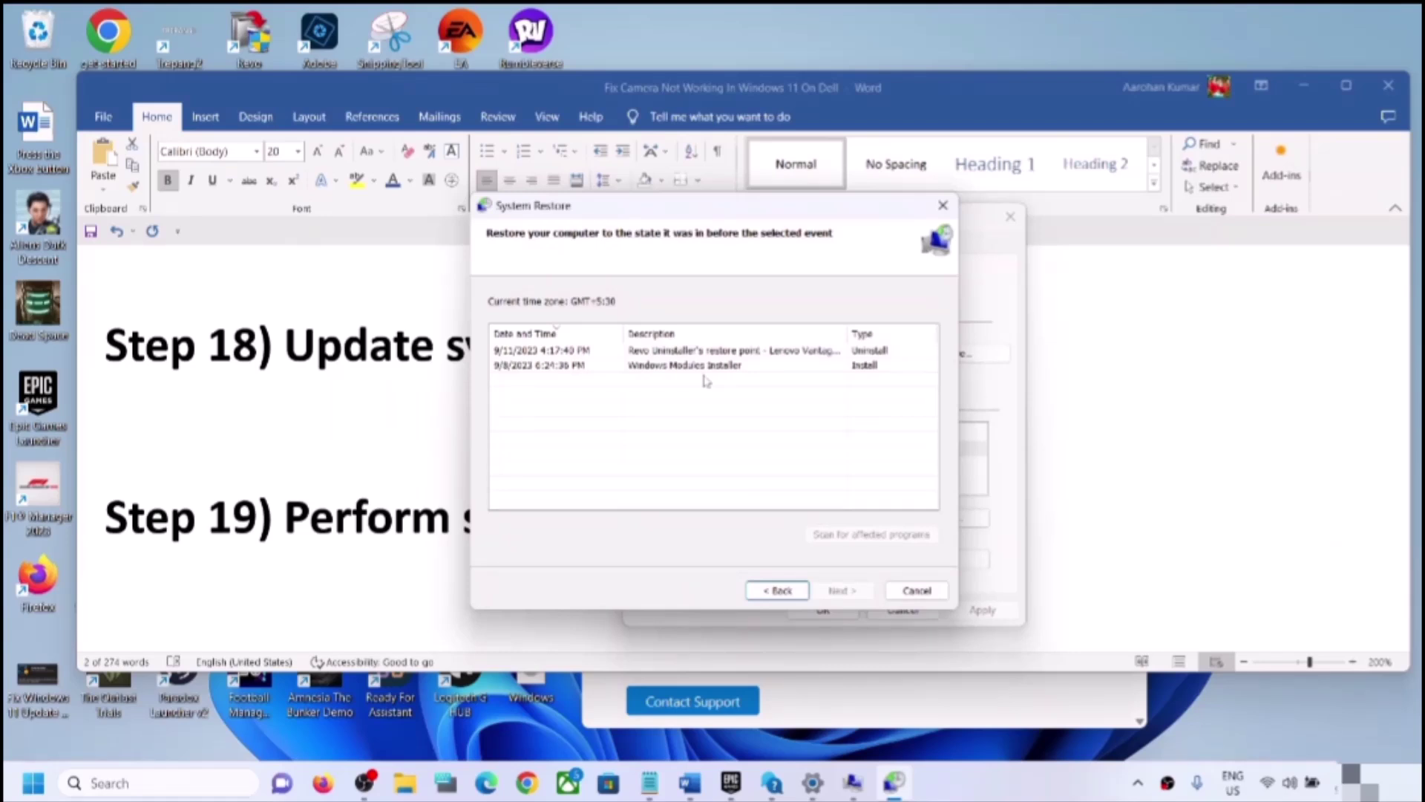
pyautogui.click(518, 354)
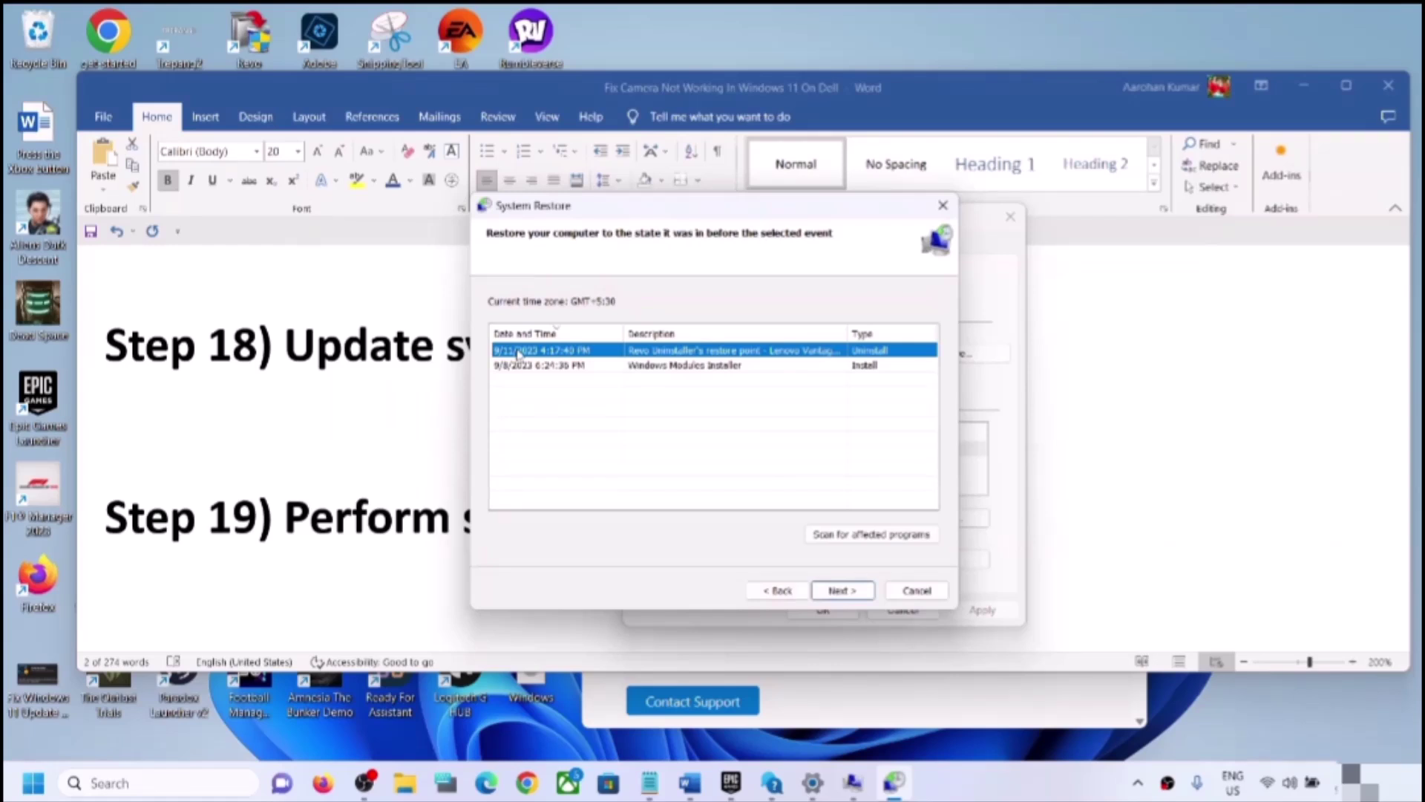
pyautogui.click(548, 367)
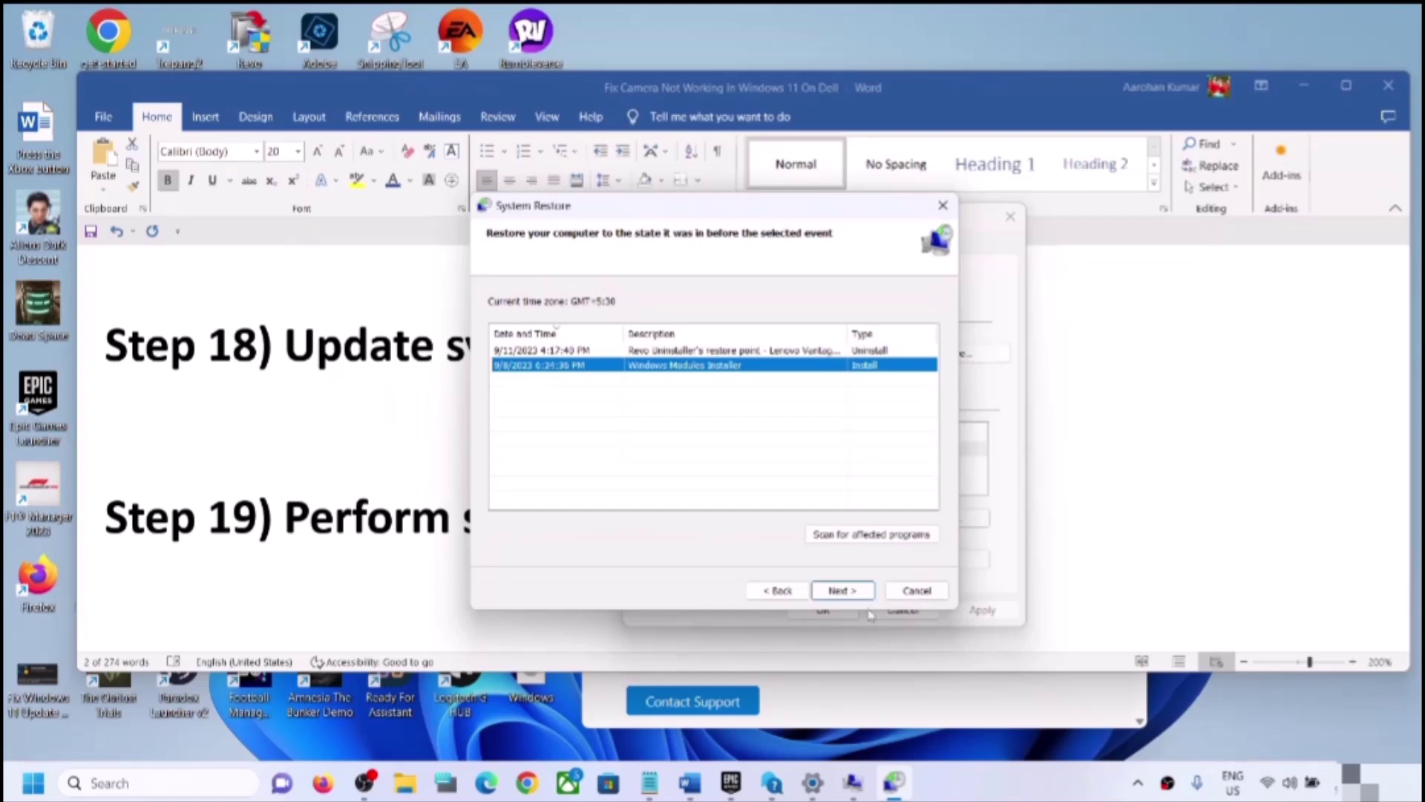
pyautogui.click(844, 591)
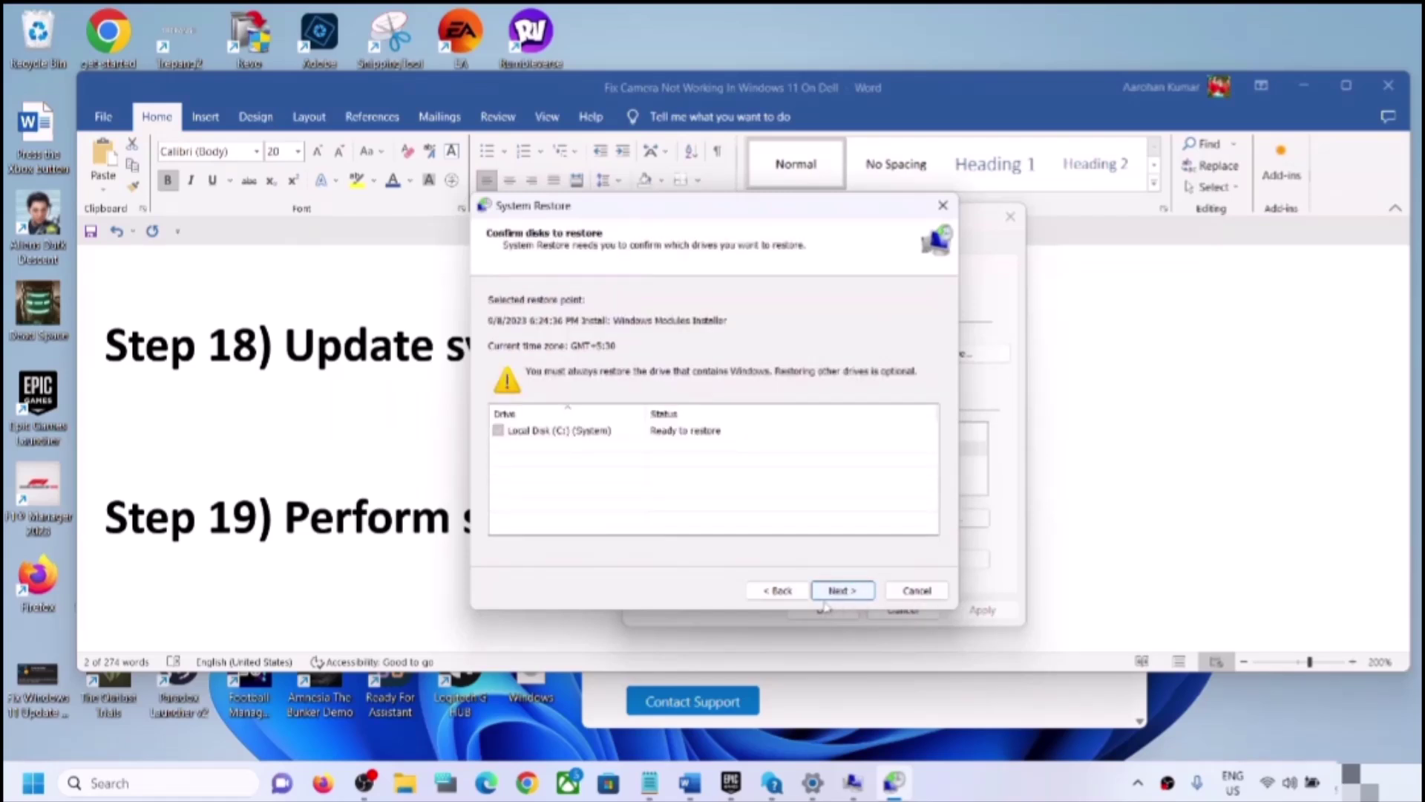
pyautogui.click(844, 591)
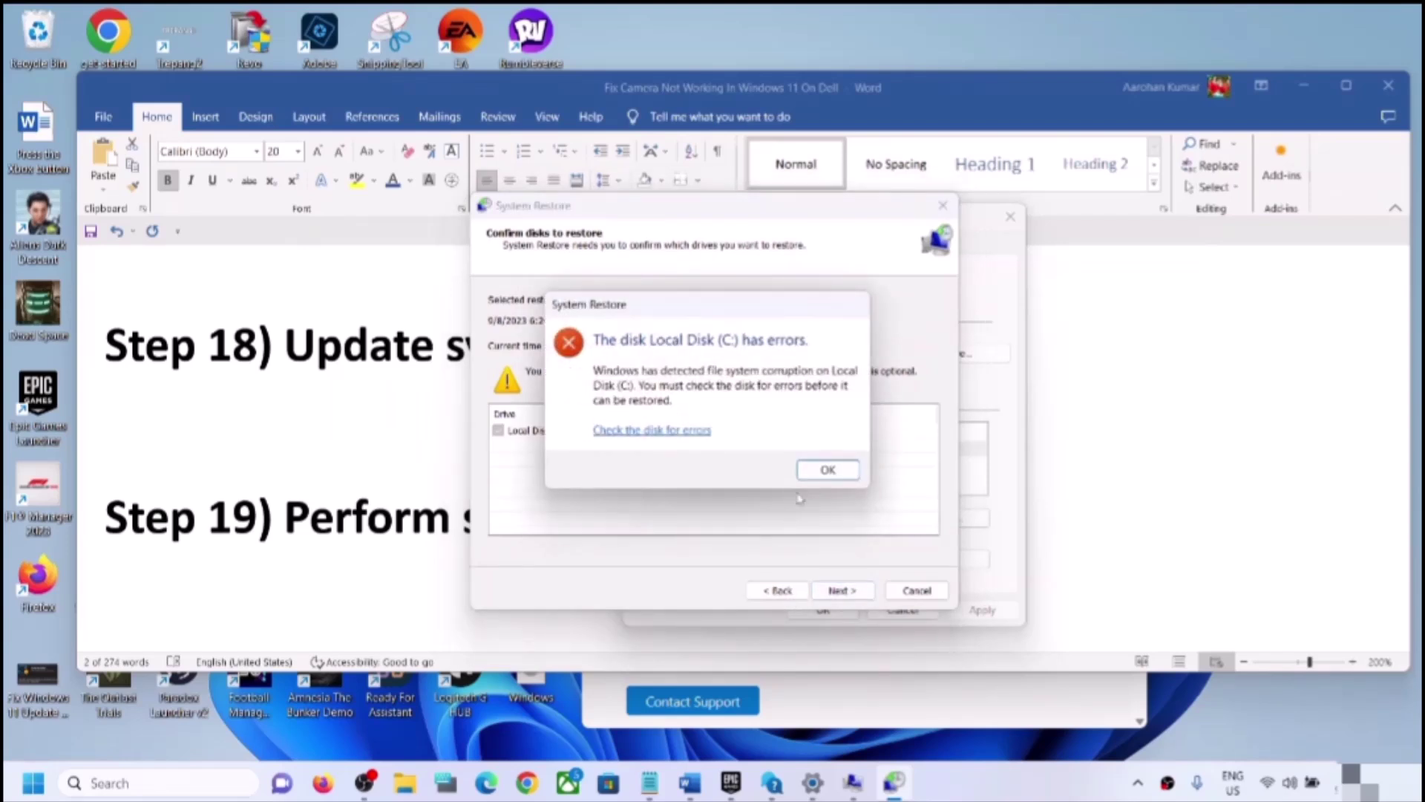
pyautogui.click(828, 470)
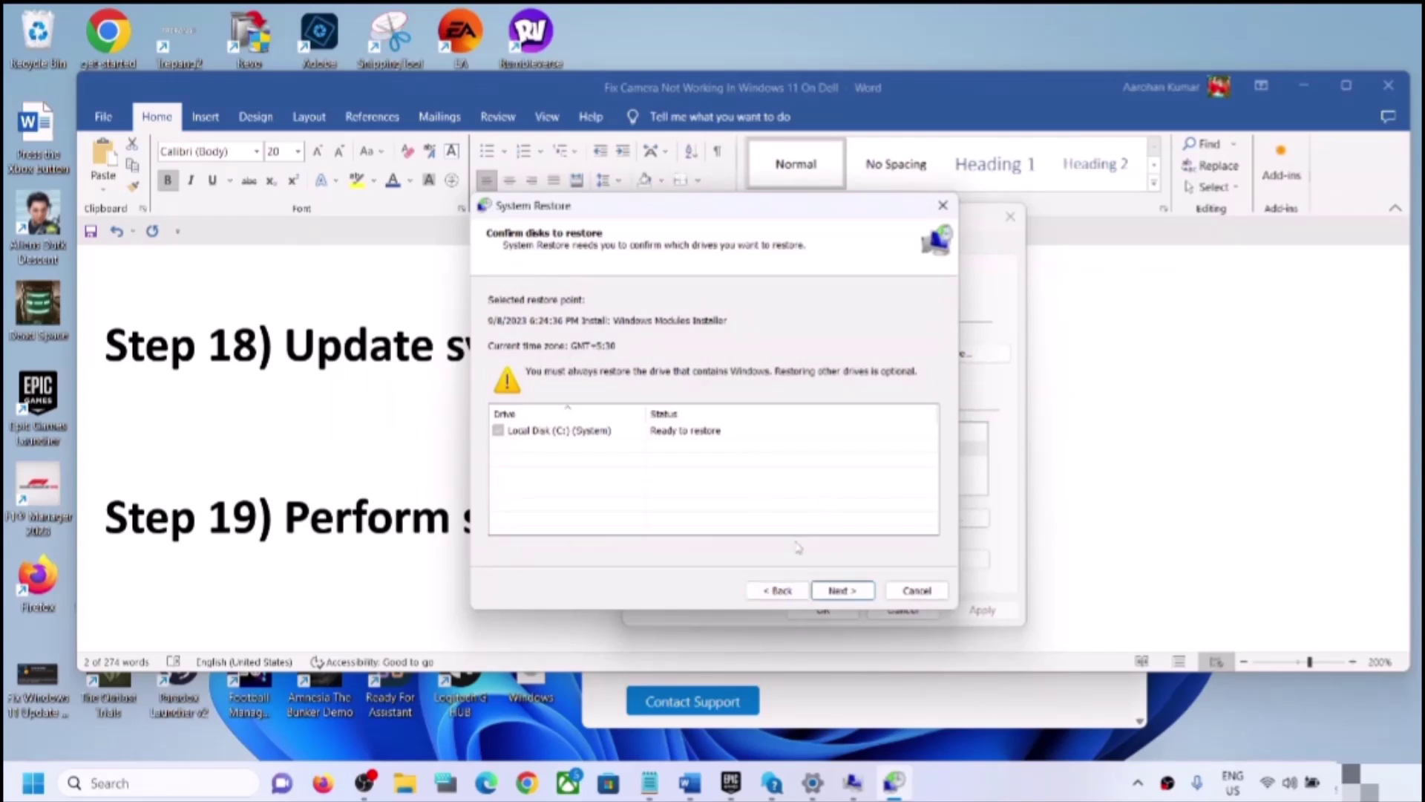
pyautogui.click(942, 206)
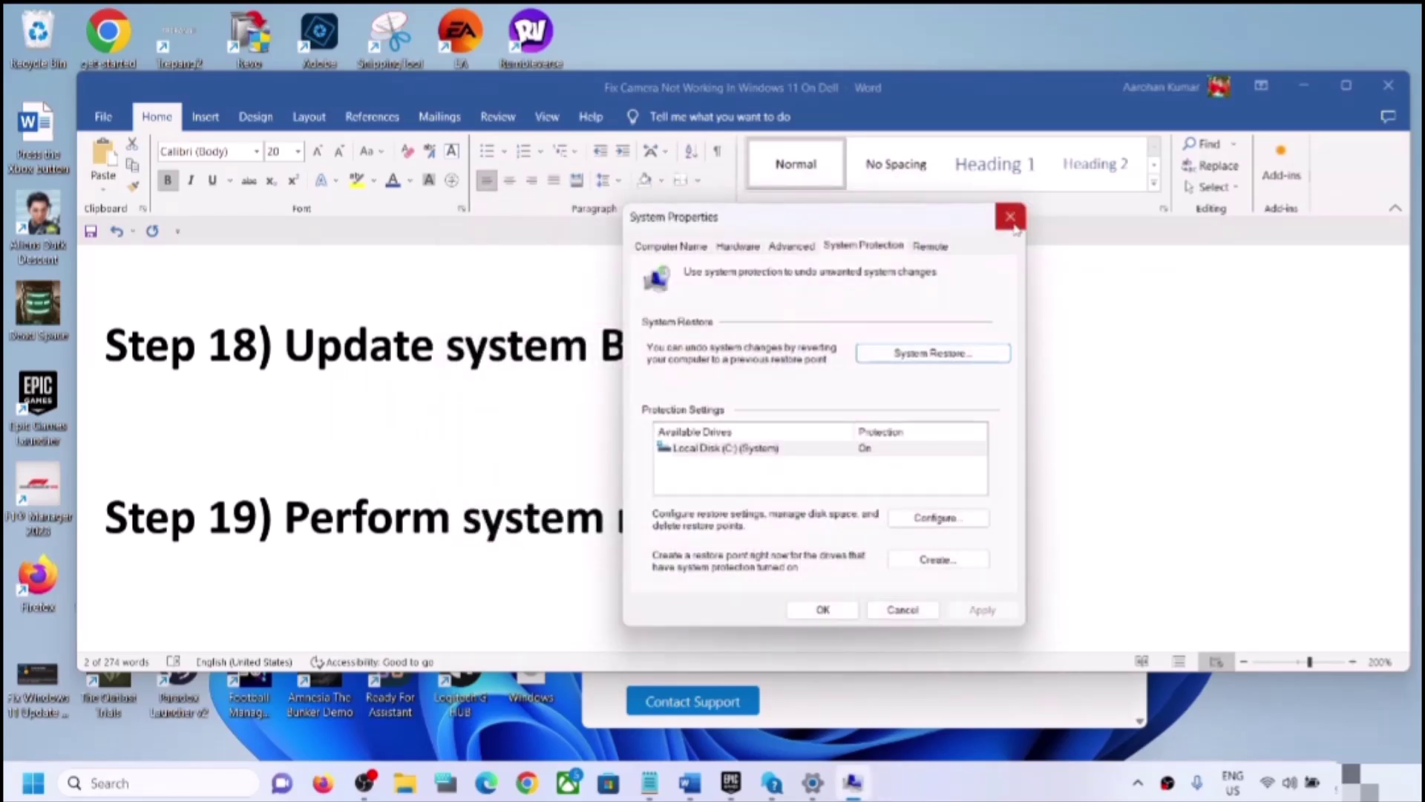
pyautogui.click(1010, 217)
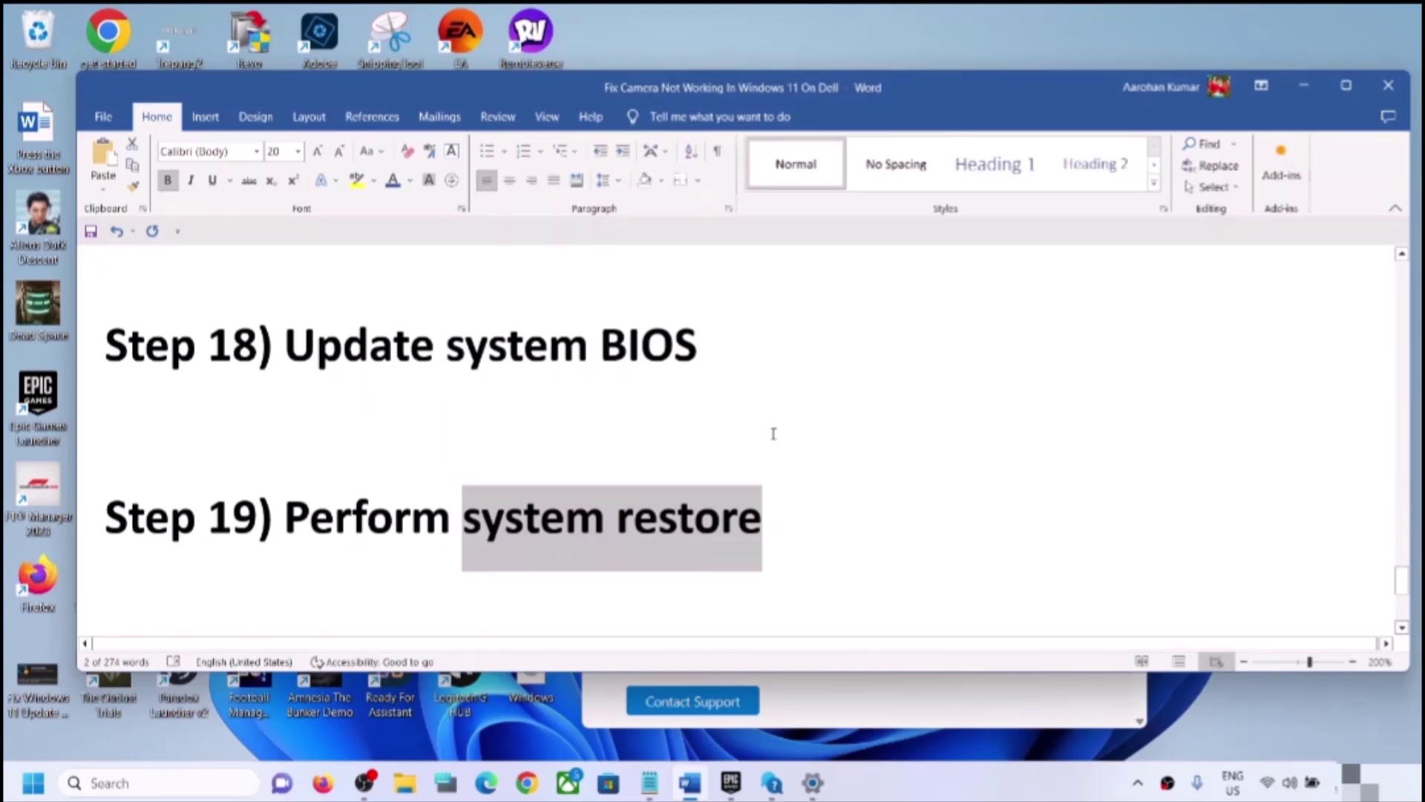
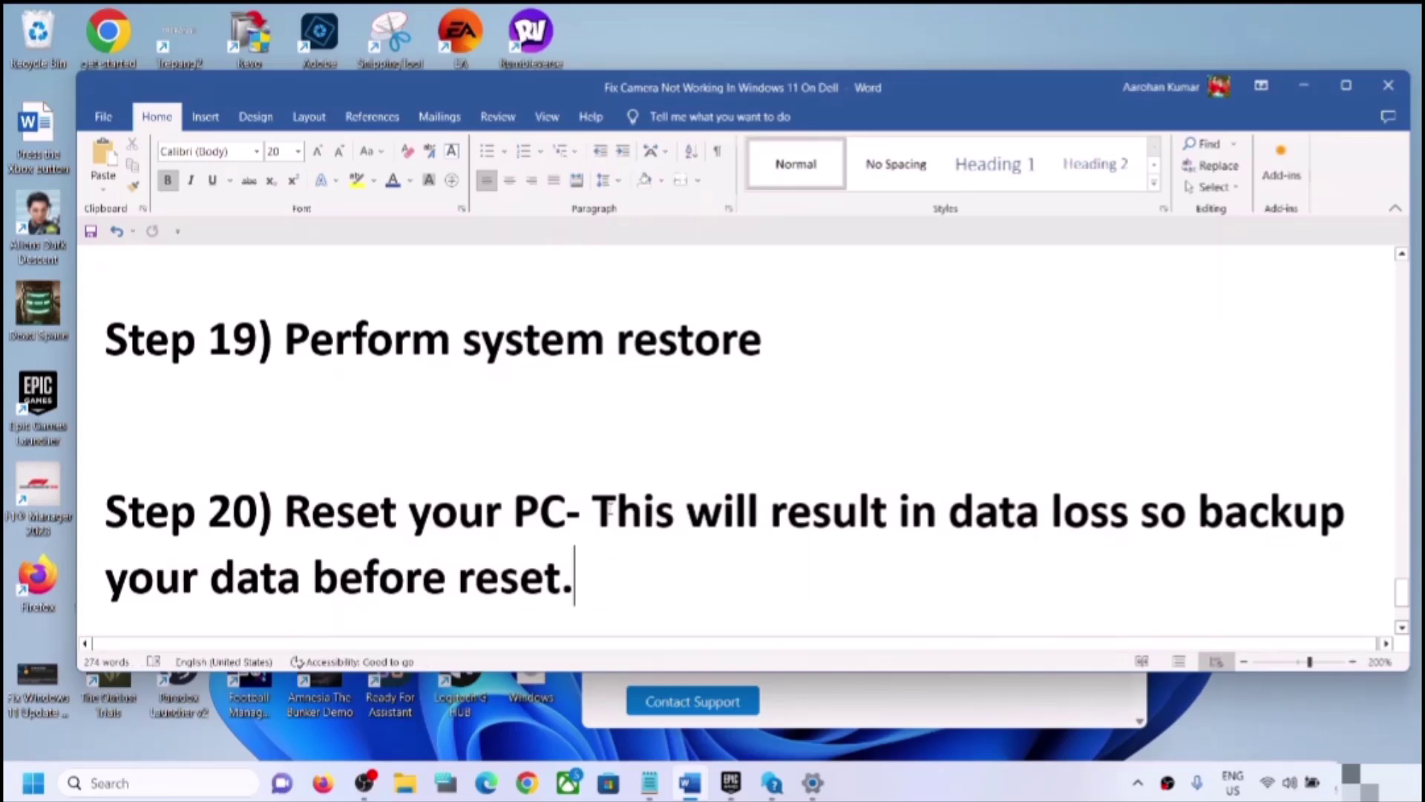
# Highlight Step 20's warning that resetting the PC will result in data loss, including the advice to back up data before the reset
pyautogui.moveTo(593, 519); pyautogui.dragTo(1148, 506)
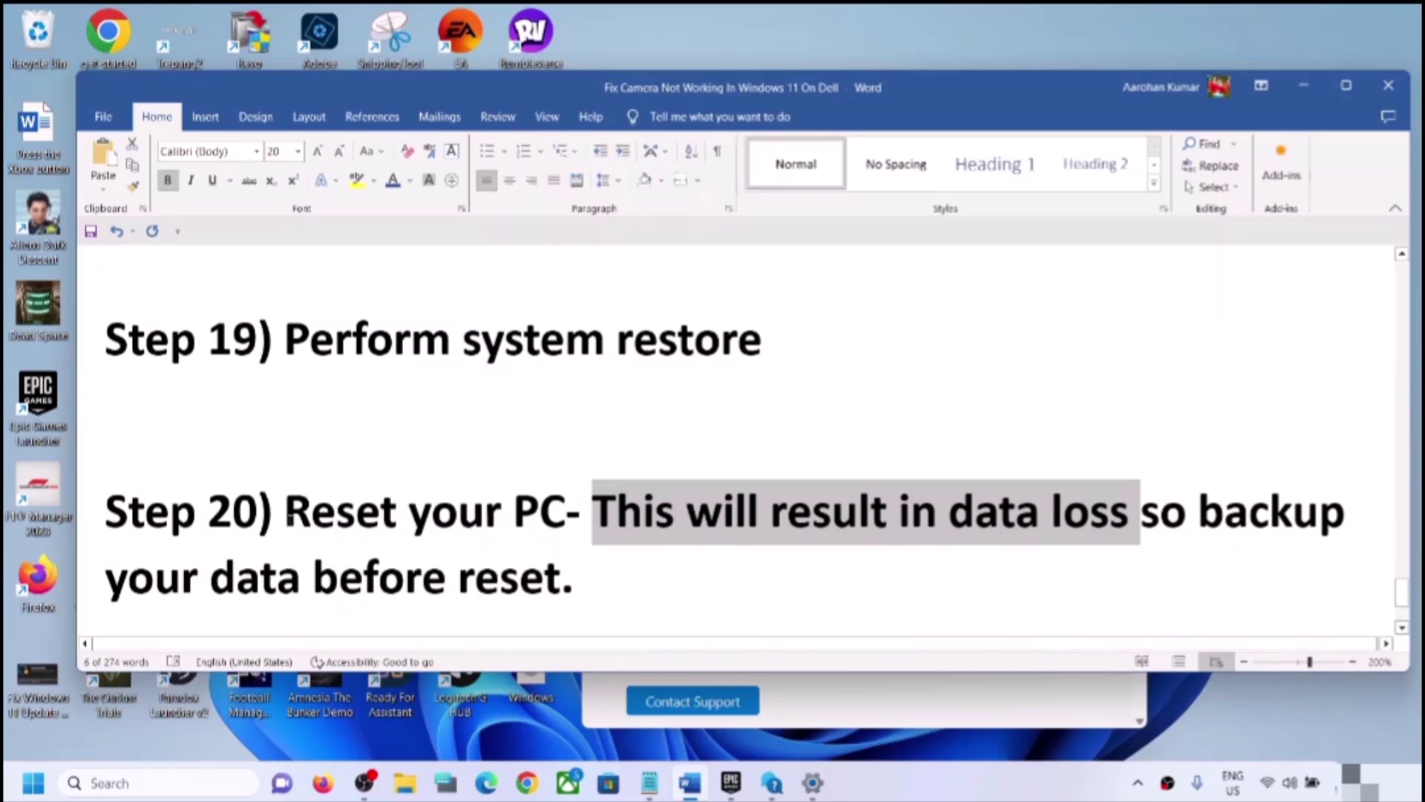
pyautogui.moveTo(286, 514); pyautogui.dragTo(568, 514)
pyautogui.click(758, 512)
pyautogui.moveTo(948, 512); pyautogui.dragTo(589, 560)
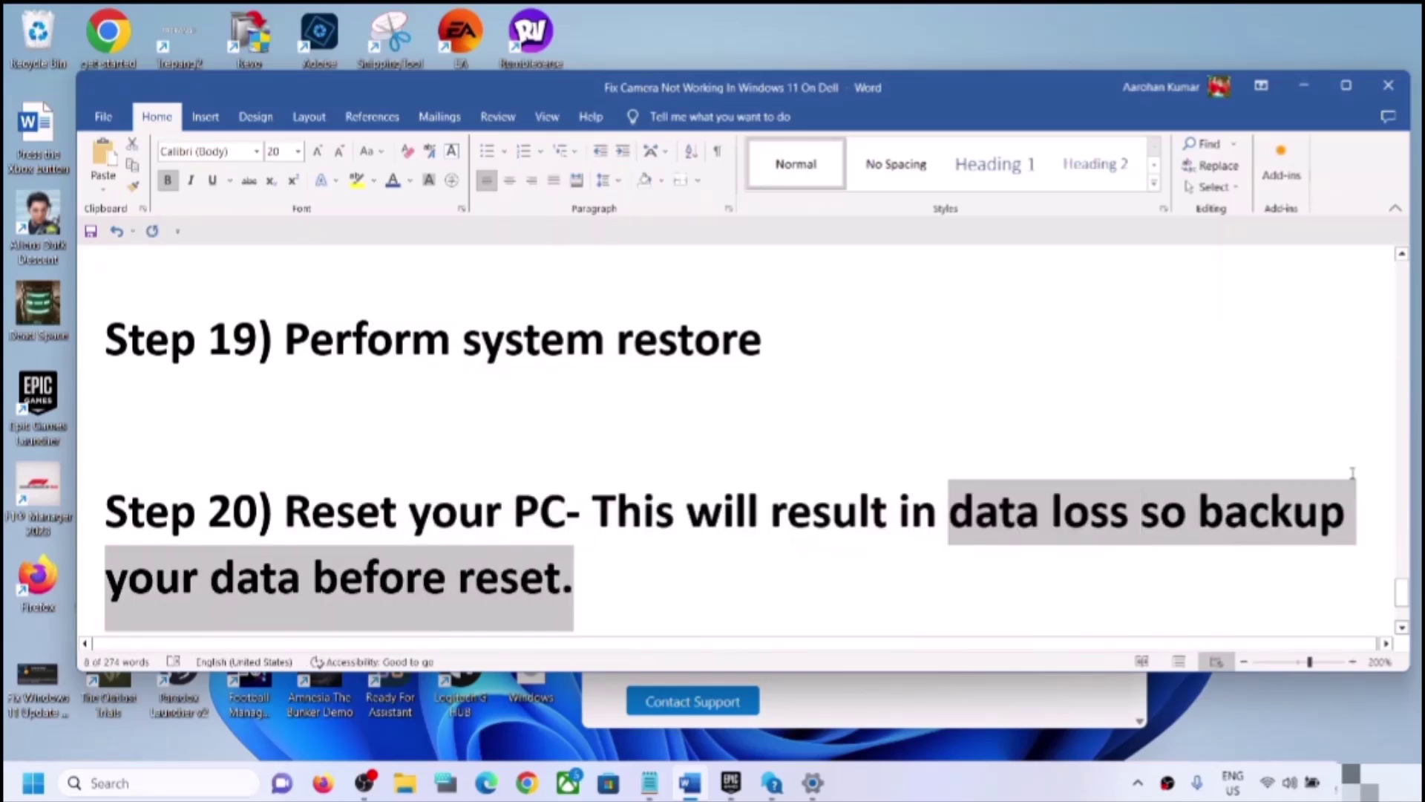
pyautogui.click(677, 493)
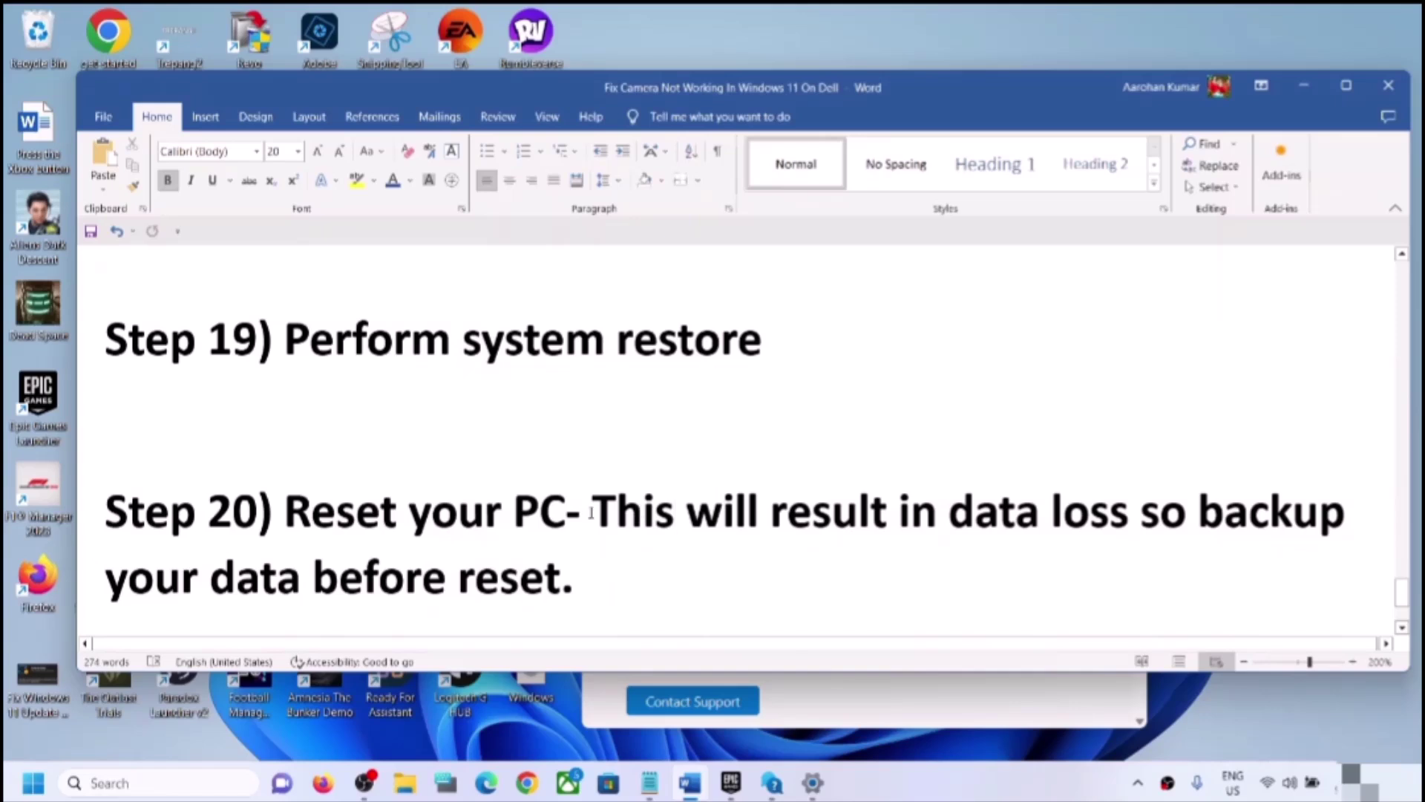
pyautogui.moveTo(591, 513); pyautogui.dragTo(588, 598)
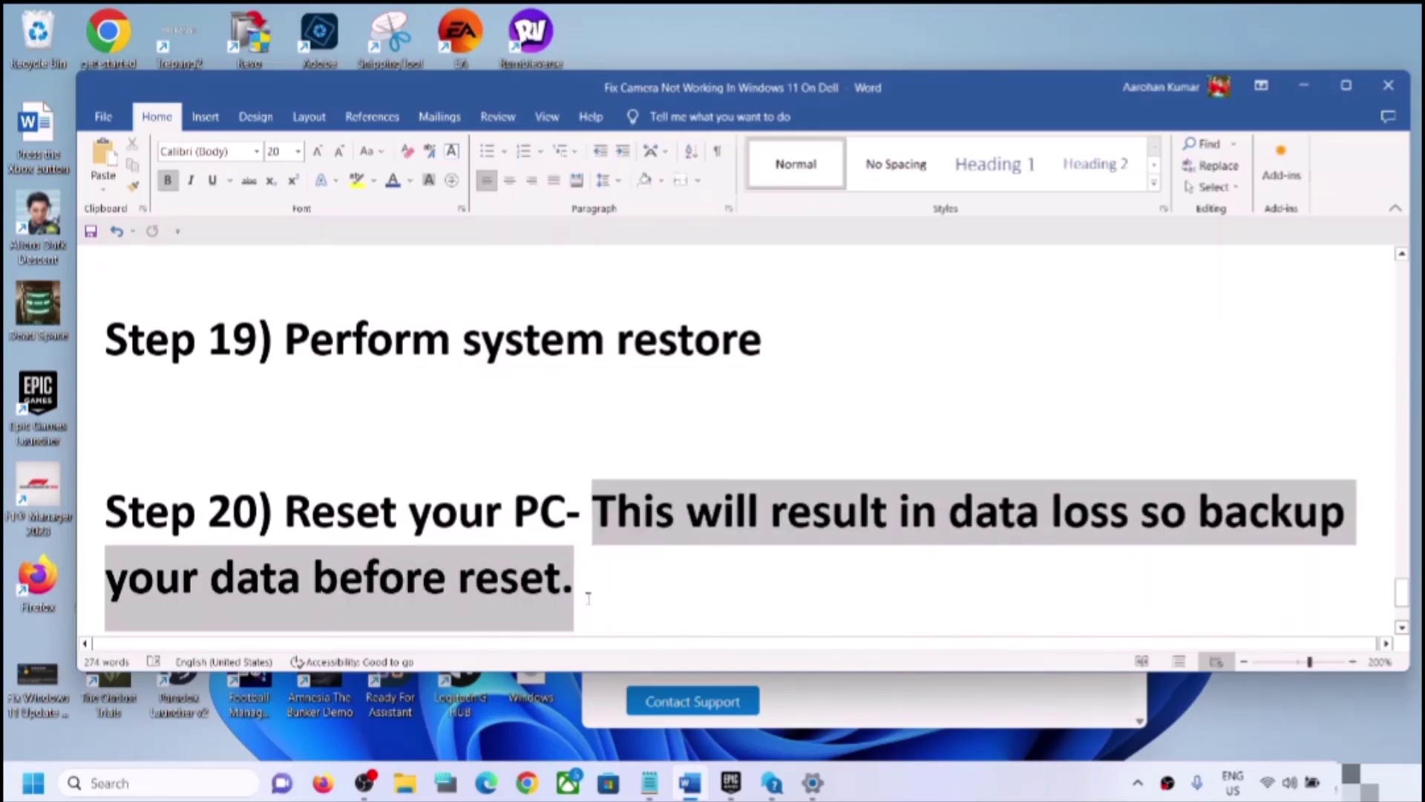
pyautogui.click(757, 512)
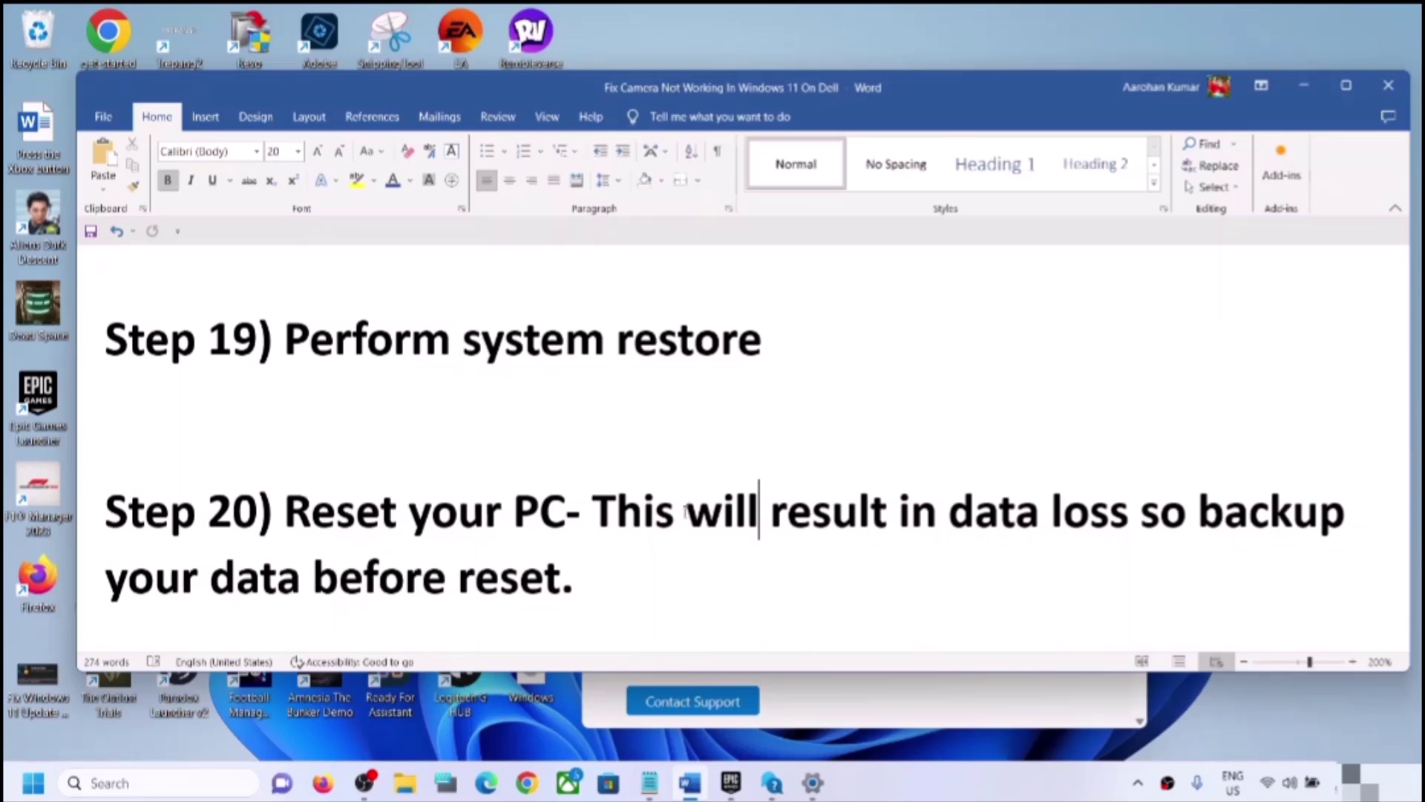
# Highlight "Reset your PC" in Step 20 and open the Recovery settings through the Windows Update advanced options
pyautogui.moveTo(566, 512); pyautogui.dragTo(285, 513)
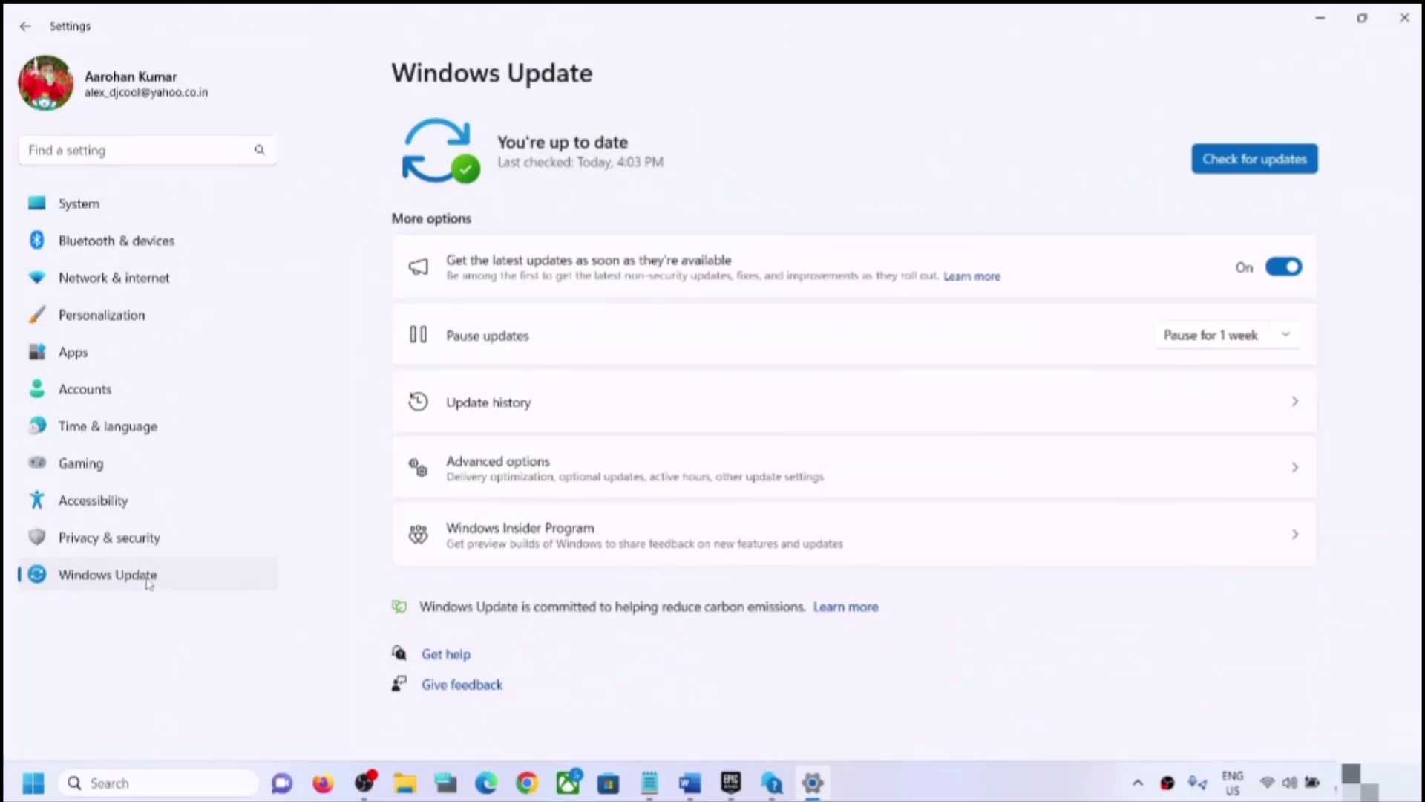
pyautogui.click(527, 469)
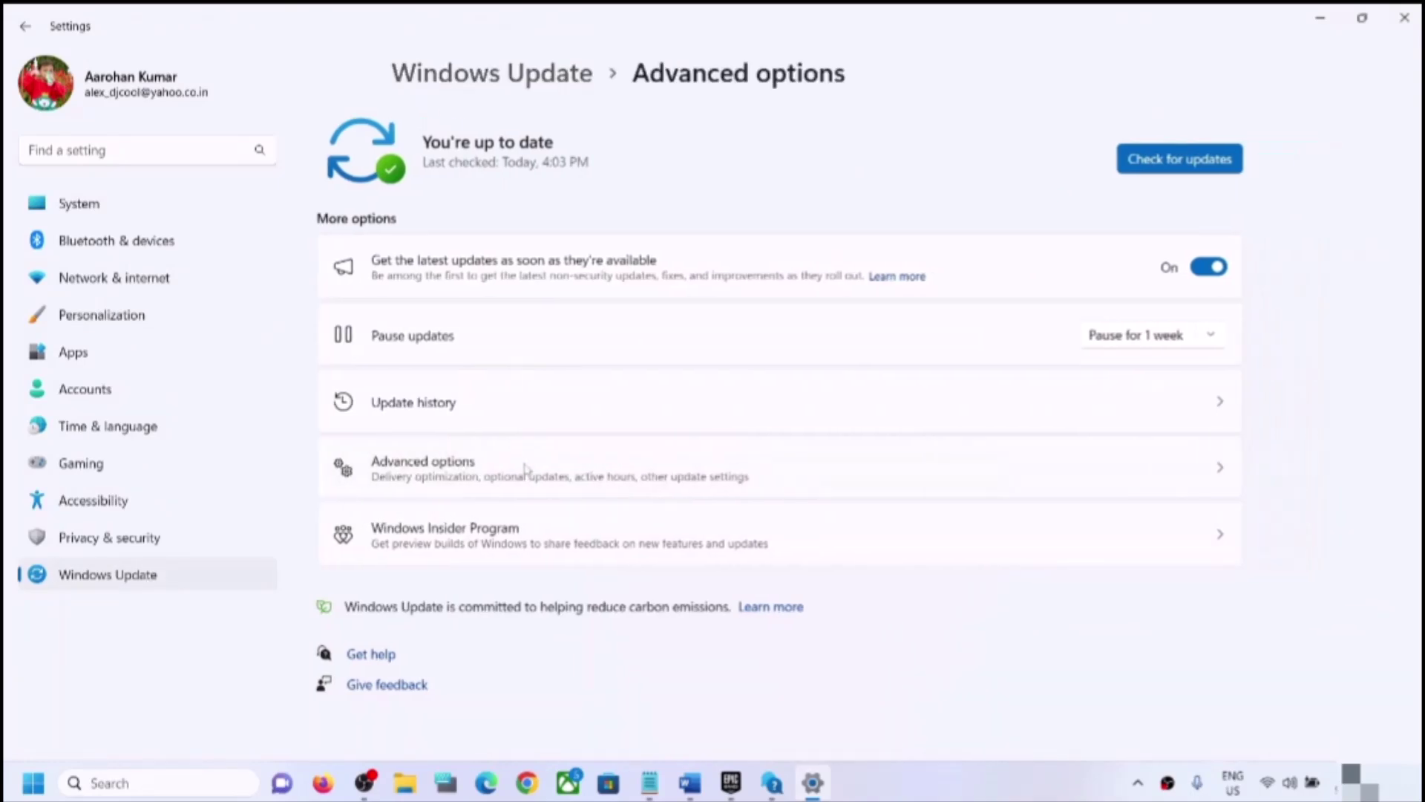
pyautogui.scroll(-2, 573, 528)
pyautogui.click(483, 548)
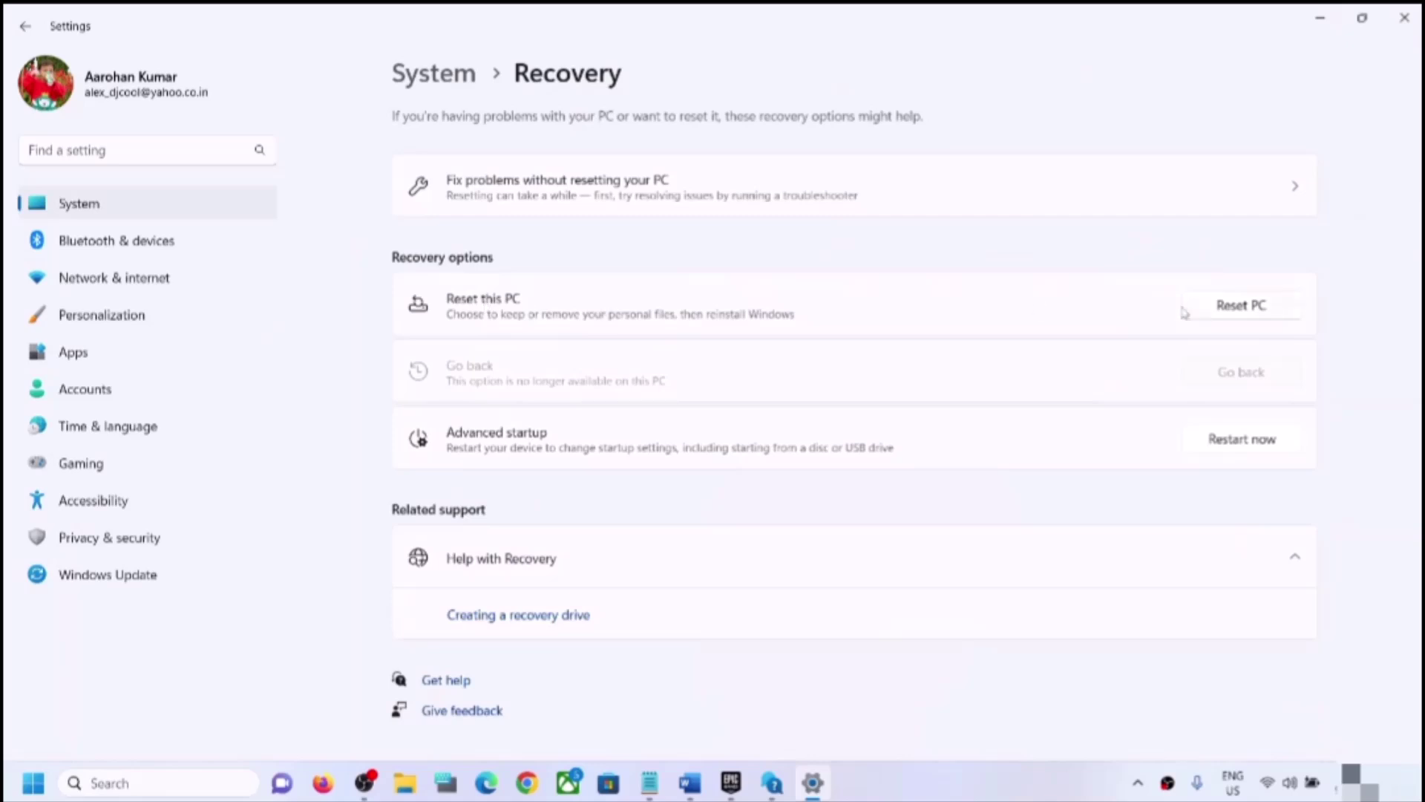
# Start resetting the PC with Keep my files and Local reinstall, then cancel at the additional settings
pyautogui.click(1251, 316)
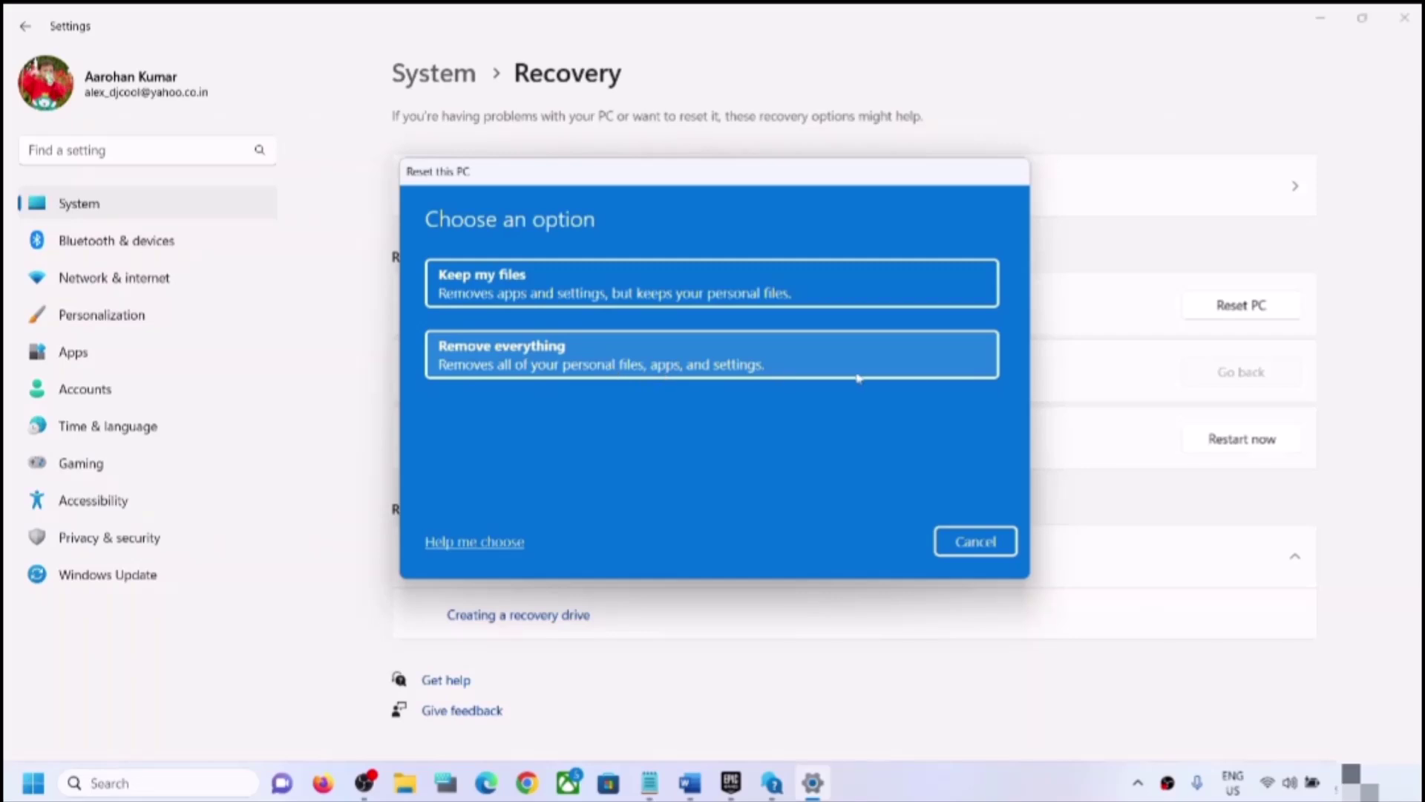
pyautogui.click(613, 276)
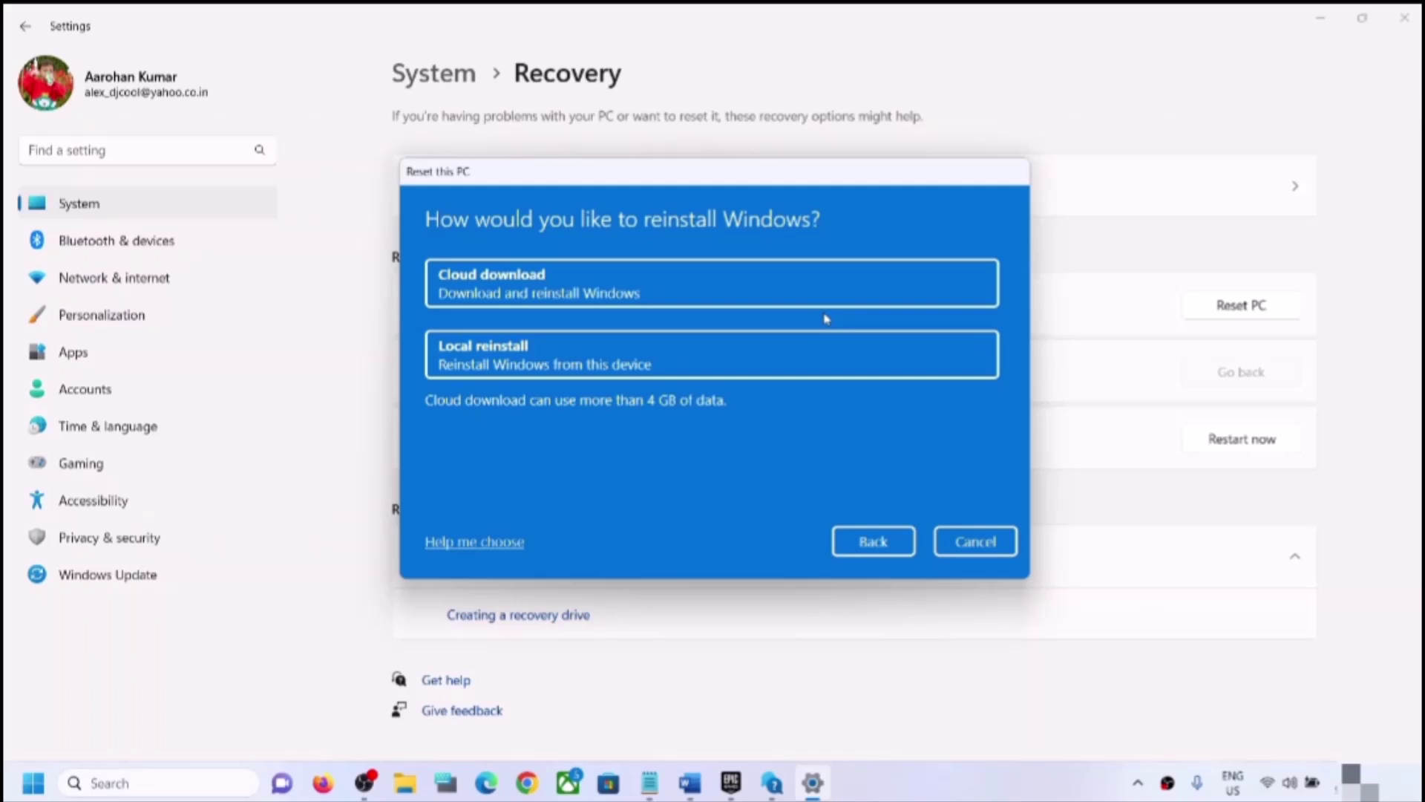
pyautogui.click(623, 373)
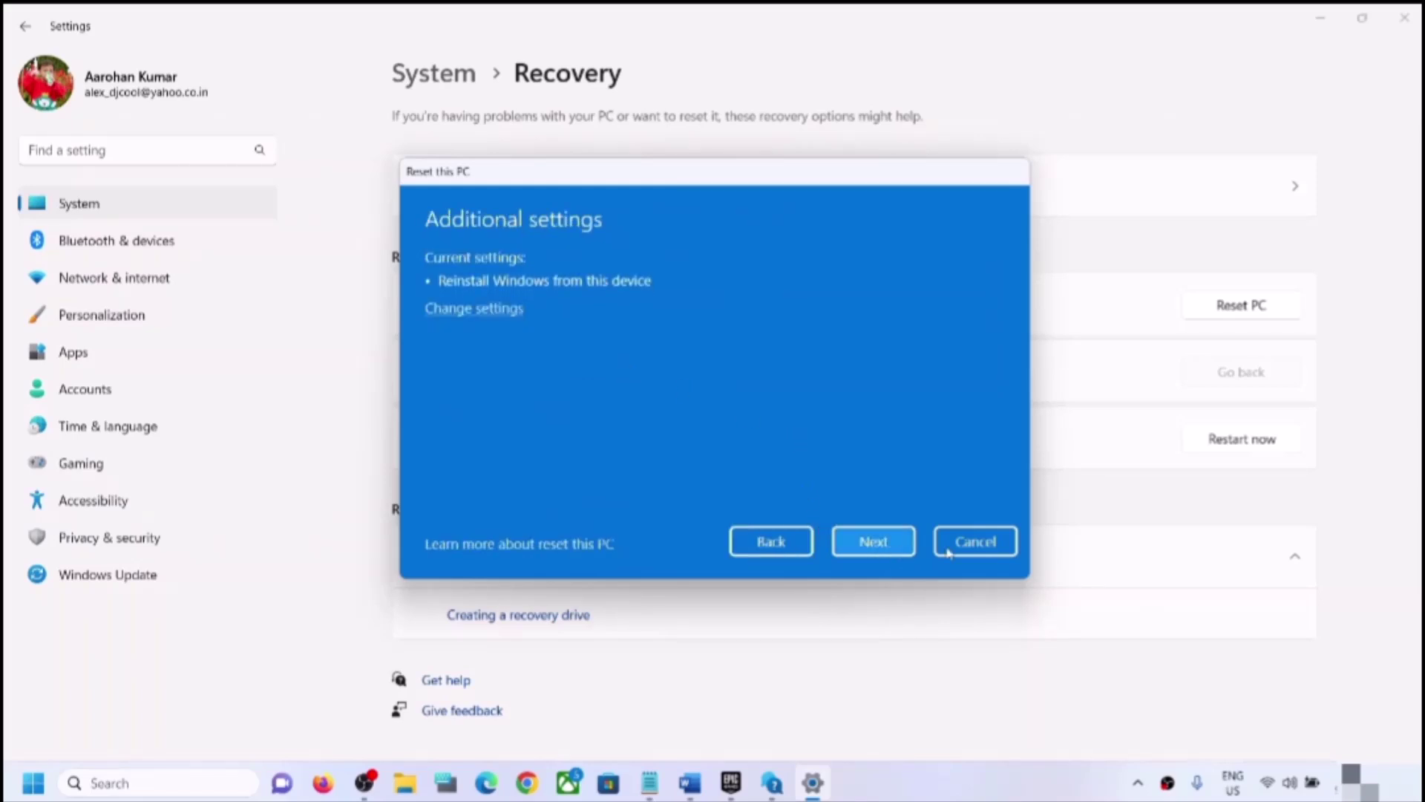
pyautogui.click(995, 549)
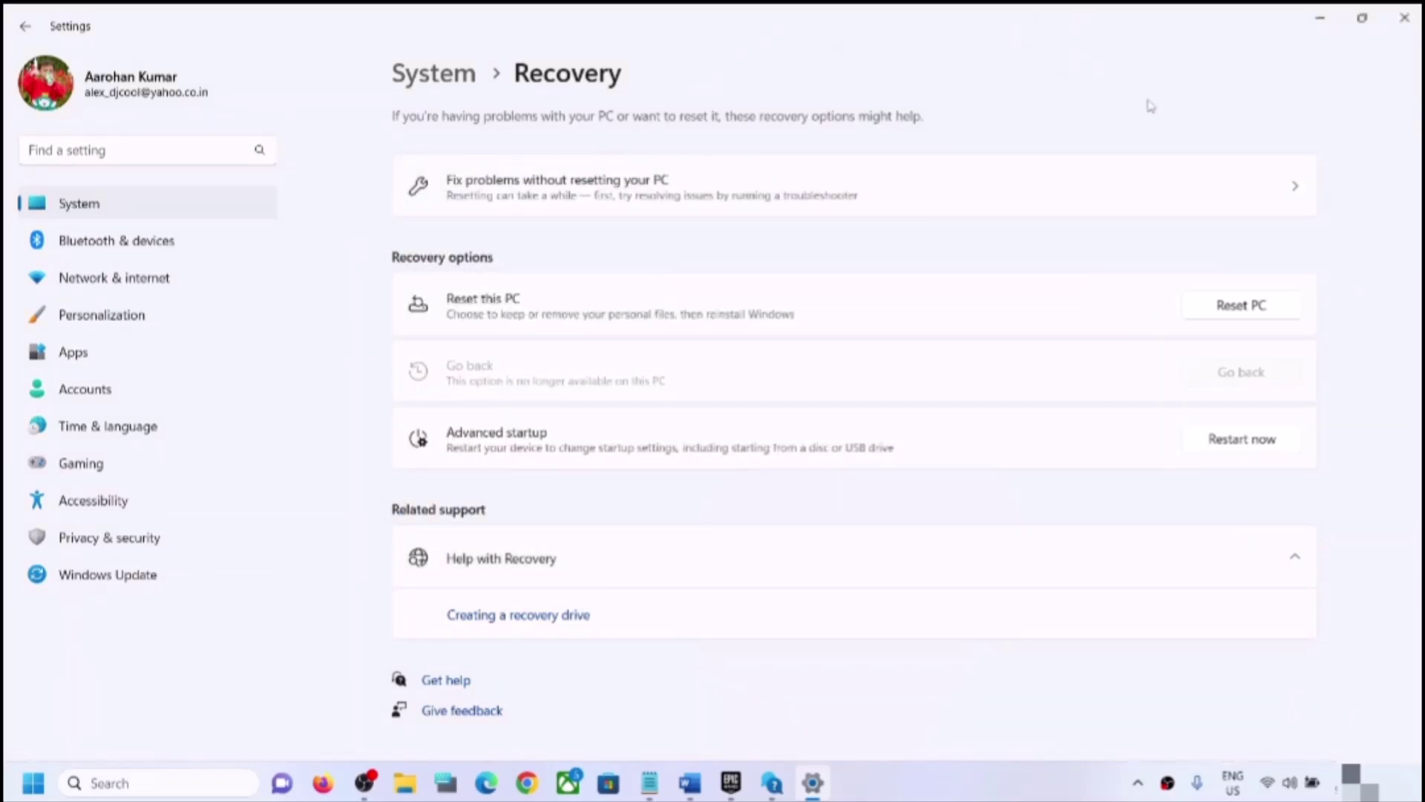
# Return to the Word document and highlight Step 21, "Run Hardware test for camera"
pyautogui.click(689, 782)
pyautogui.scroll(-2, 530, 535)
pyautogui.scroll(-1, 530, 535)
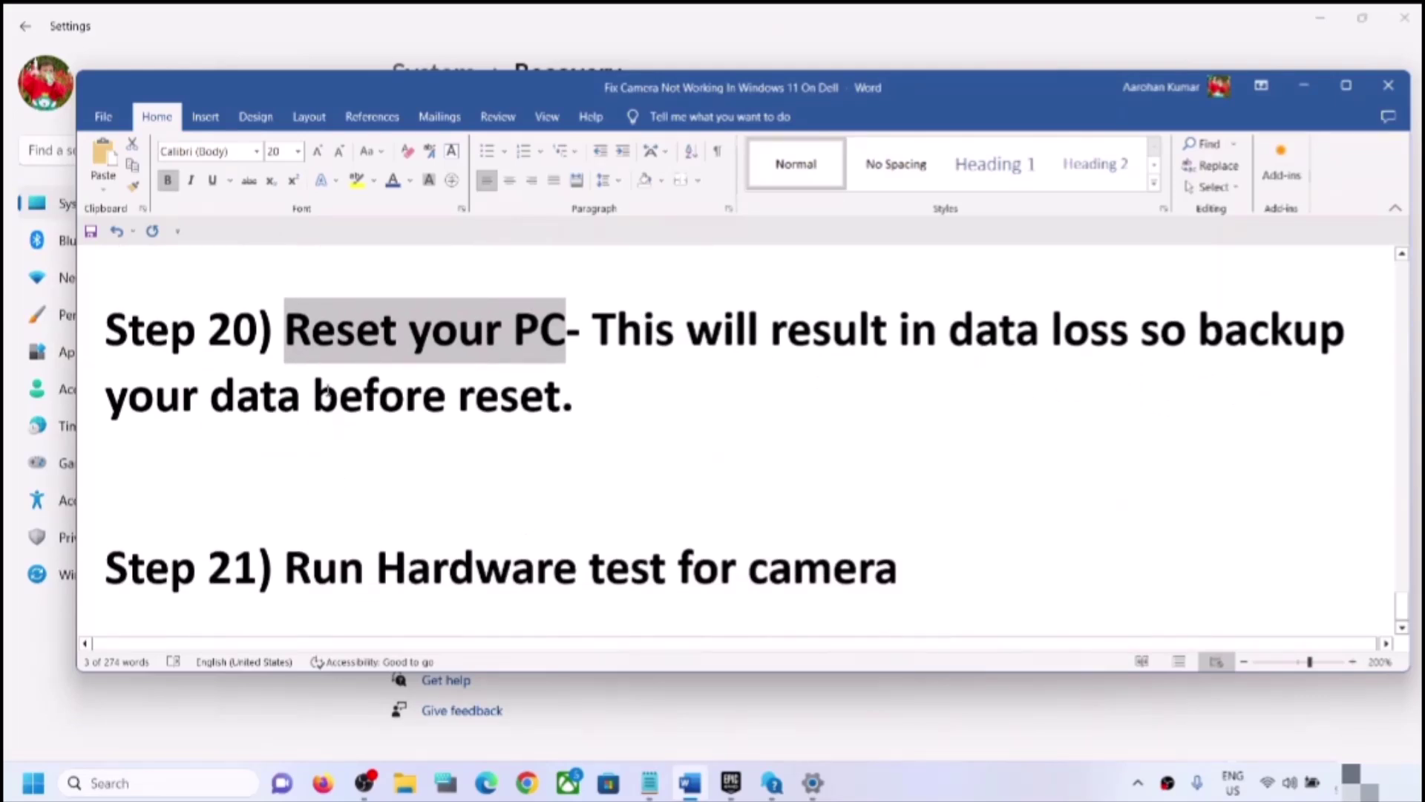
pyautogui.press('Left')
pyautogui.hotkey('ctrl', 'shift', 'Right')
pyautogui.hotkey('ctrl', 'shift', 'Right')
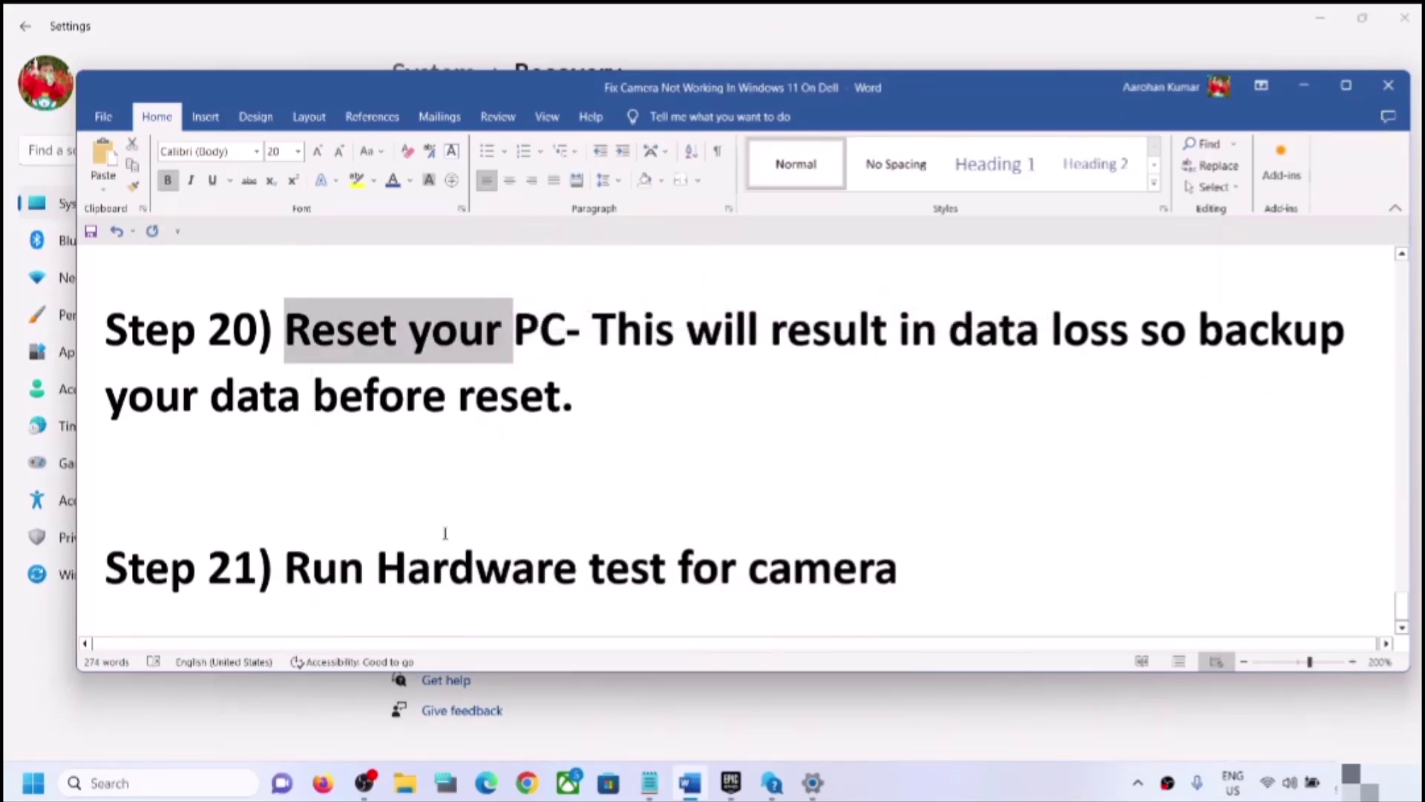
pyautogui.moveTo(286, 568); pyautogui.dragTo(828, 582)
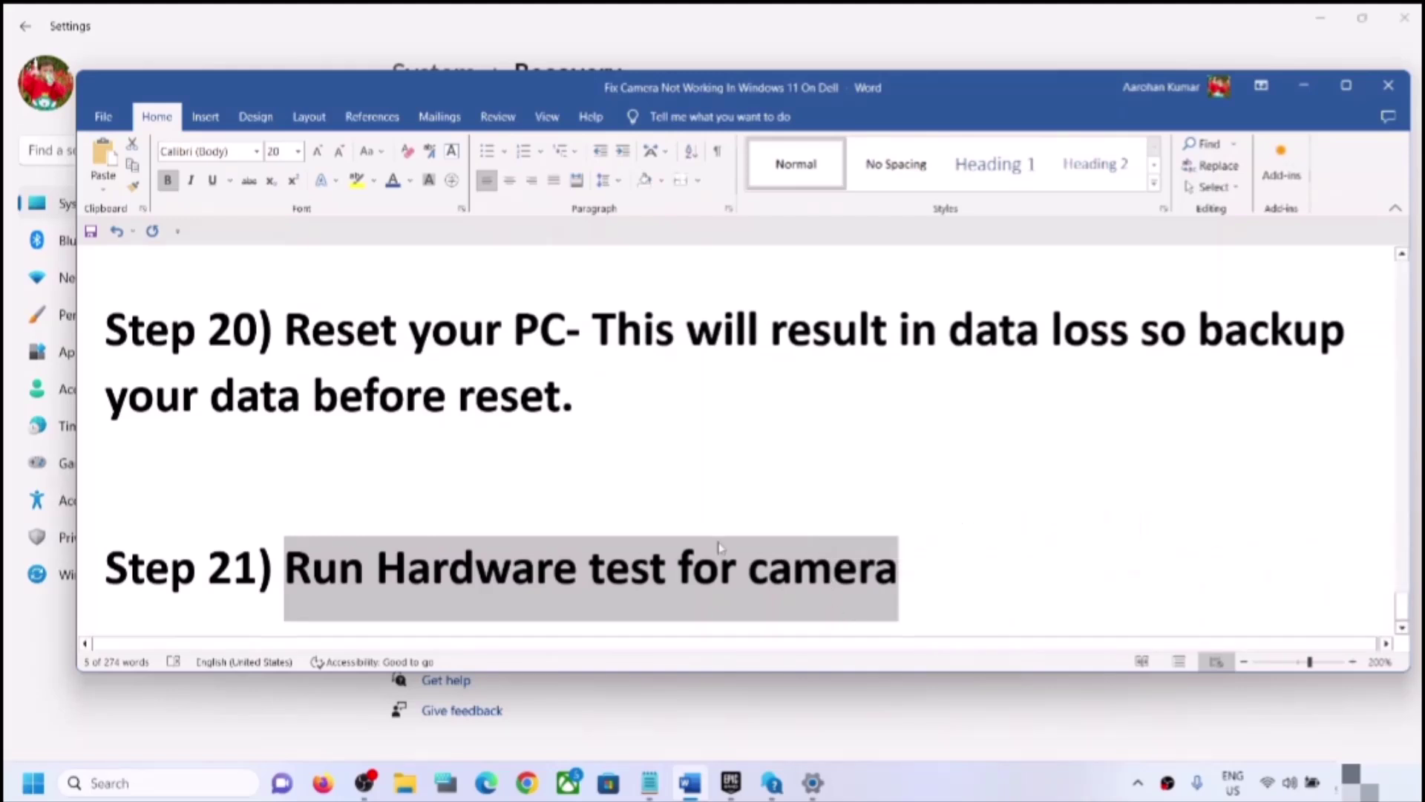
pyautogui.click(980, 44)
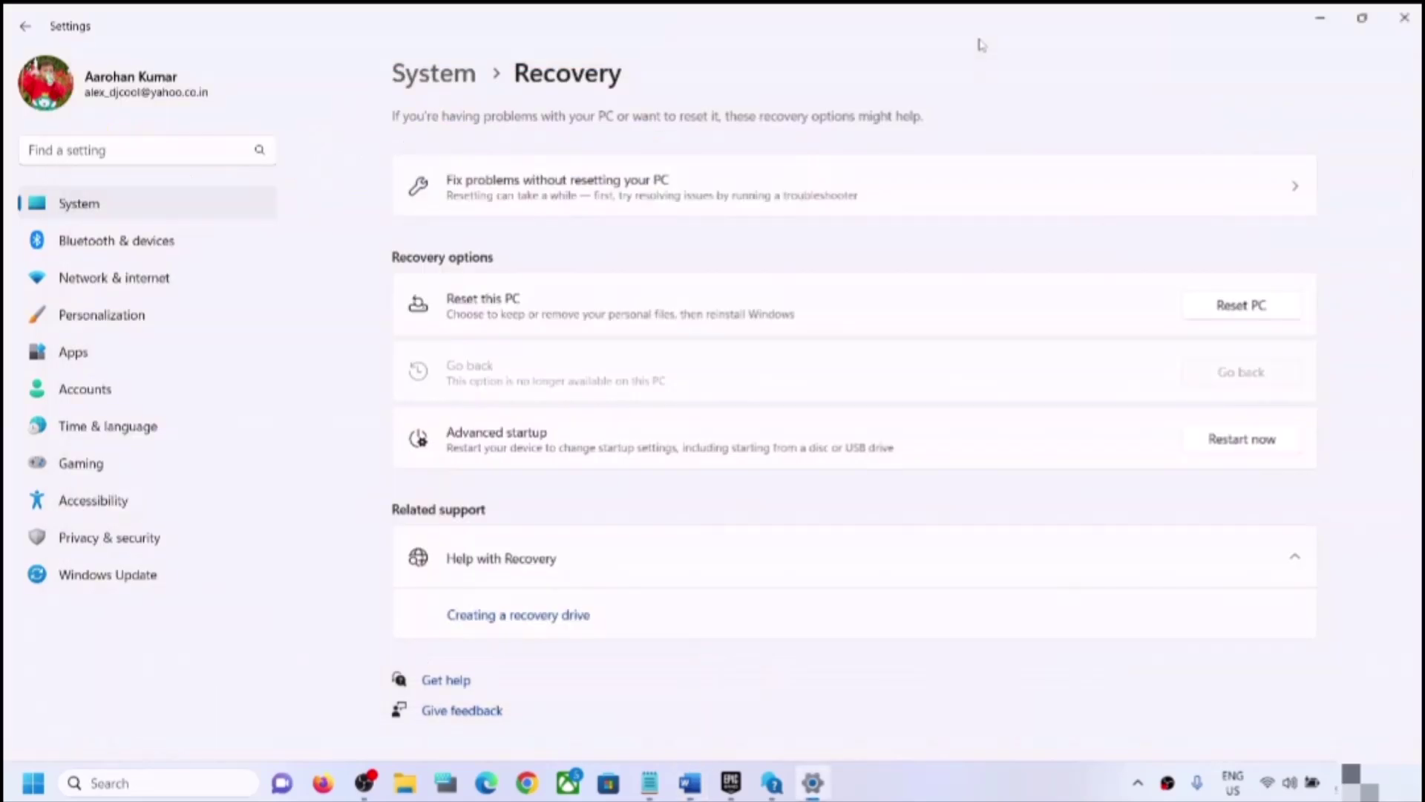
pyautogui.click(980, 793)
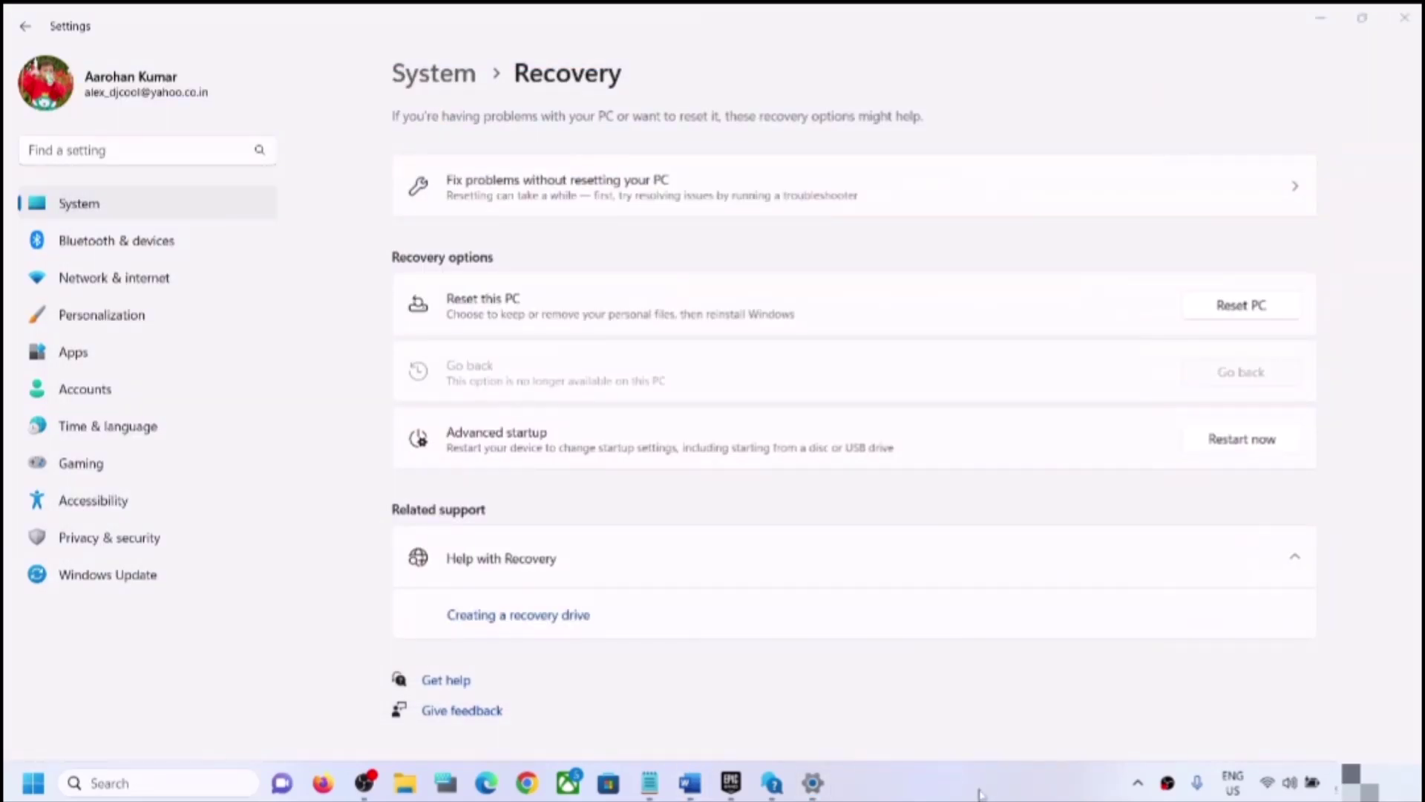